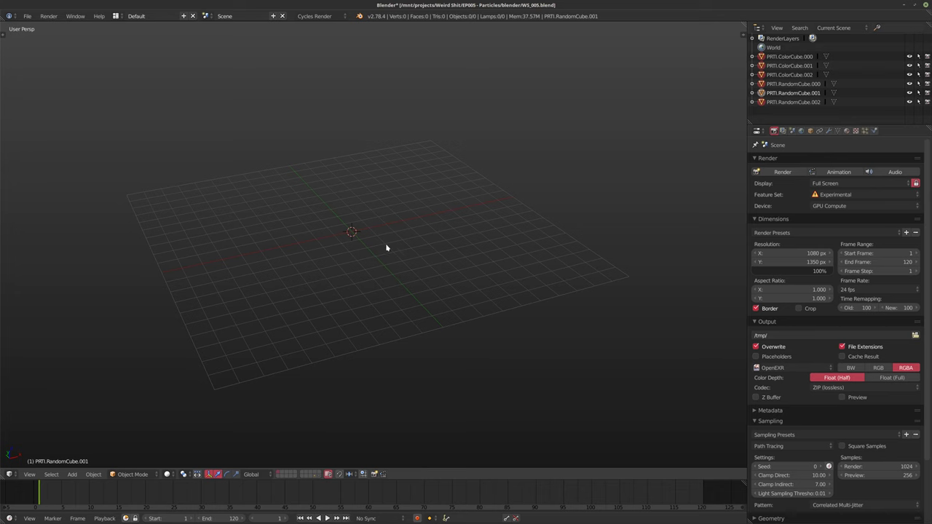
Examine the three grey cubes and the three coloured cubes on their separate layers
{"action": "left_click", "coordinate": [315, 478]}
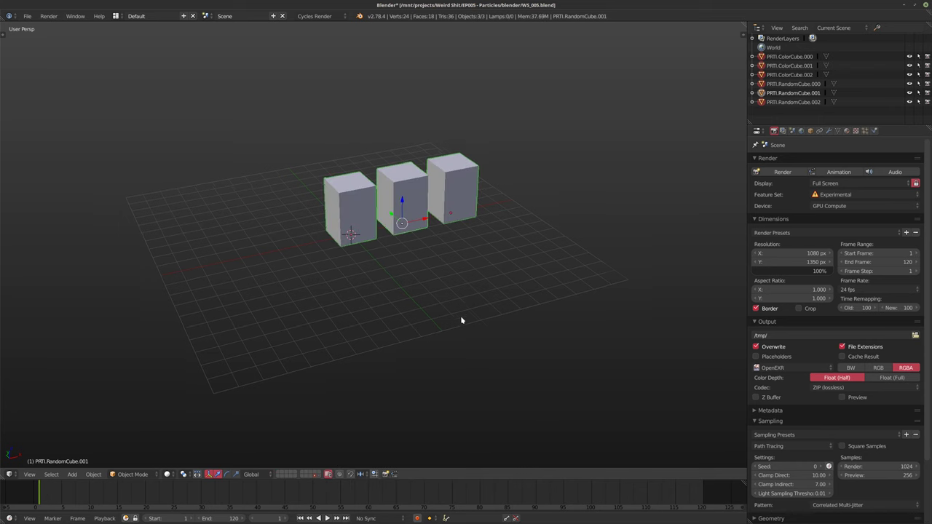
{"action": "key", "text": "a"}
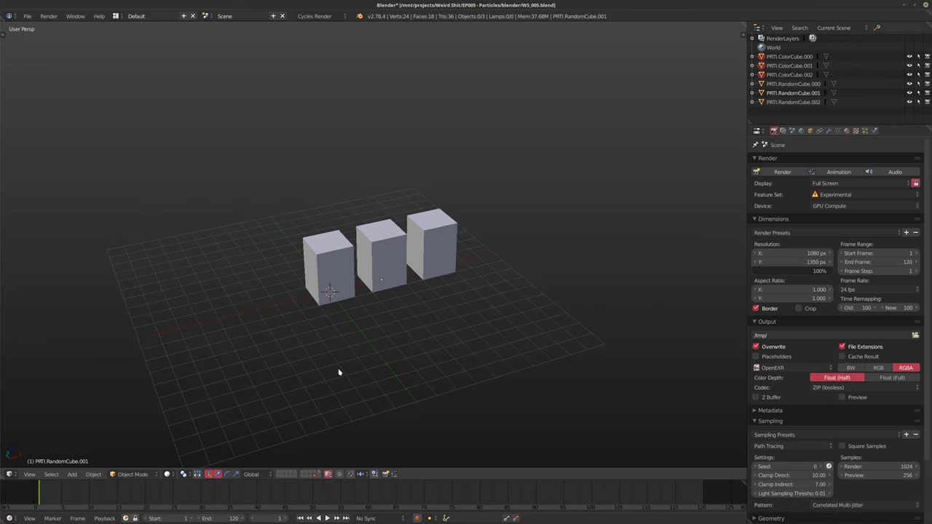
{"action": "left_click", "coordinate": [320, 476]}
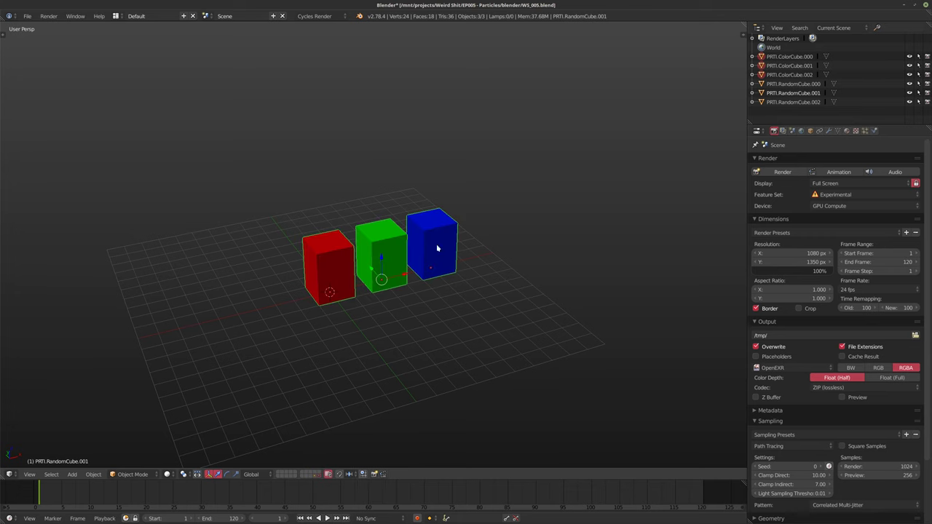
{"action": "key", "text": "a"}
{"action": "middle_click_drag", "start_coordinate": [329, 286], "coordinate": [307, 274]}
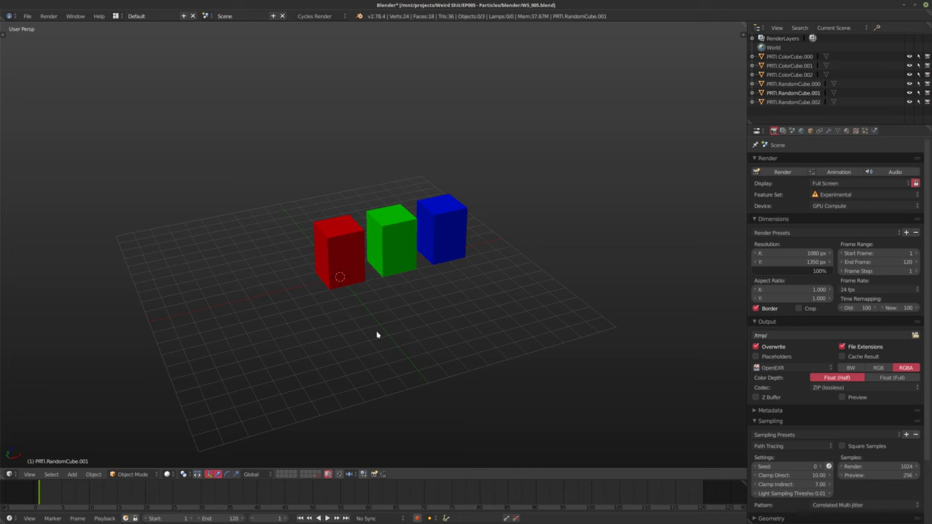
Add a plane on the empty first layer and scale its mesh by 10 in Edit Mode
{"action": "left_click", "coordinate": [285, 472]}
{"action": "key", "text": "shift+a"}
{"action": "mouse_move", "coordinate": [333, 293]}
{"action": "left_click", "coordinate": [384, 292]}
{"action": "key", "text": "Tab"}
{"action": "type", "text": "s"}
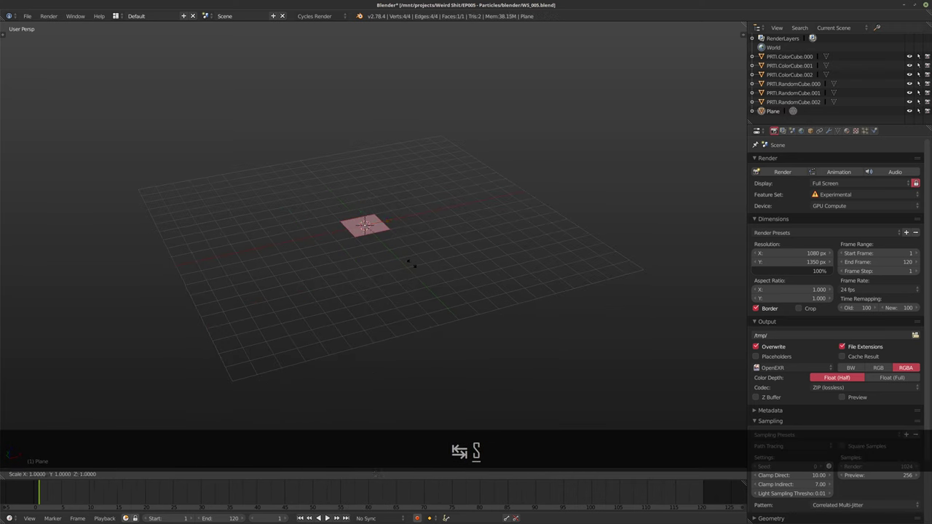
{"action": "type", "text": "10"}
{"action": "key", "text": "Return"}
{"action": "key", "text": "Tab"}
{"action": "middle_click_drag", "start_coordinate": [436, 272], "coordinate": [388, 246]}
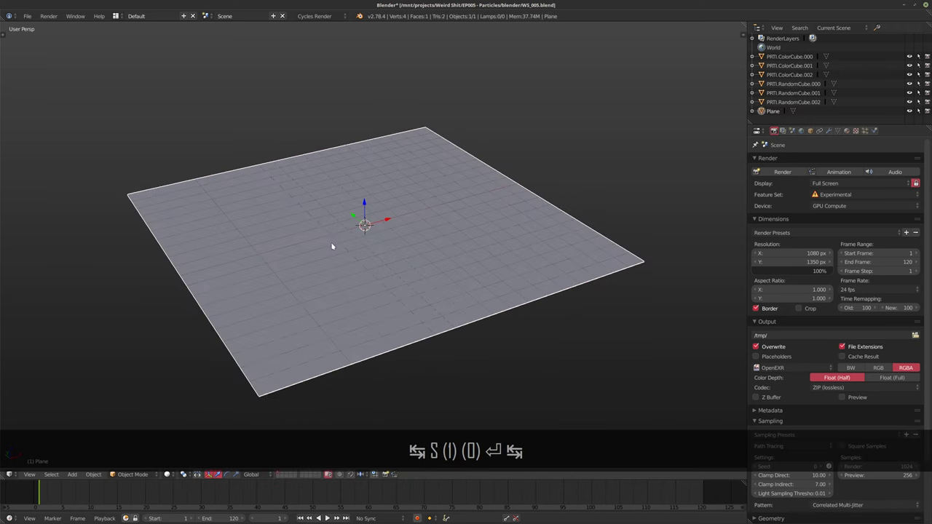
Add a new particle system to the plane
{"action": "left_click", "coordinate": [865, 131]}
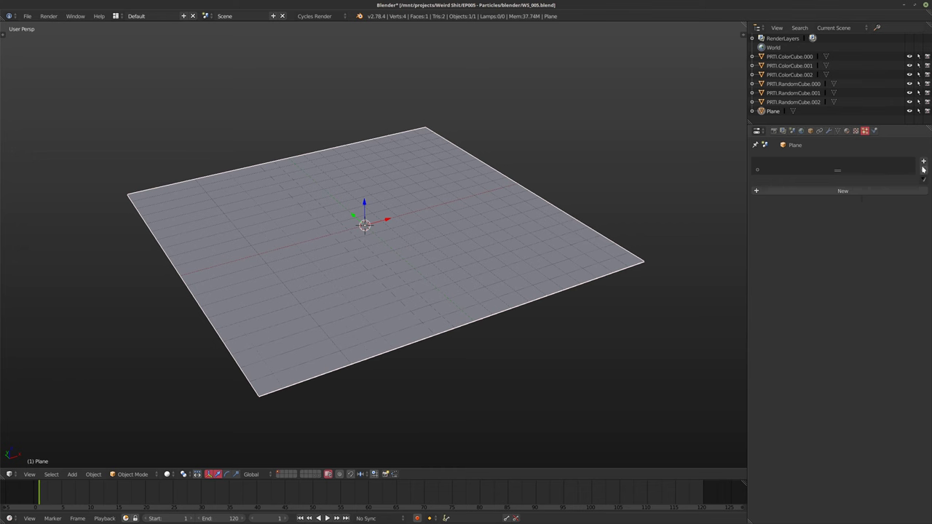
{"action": "left_click", "coordinate": [896, 191]}
{"action": "middle_click_drag", "start_coordinate": [354, 257], "coordinate": [333, 282]}
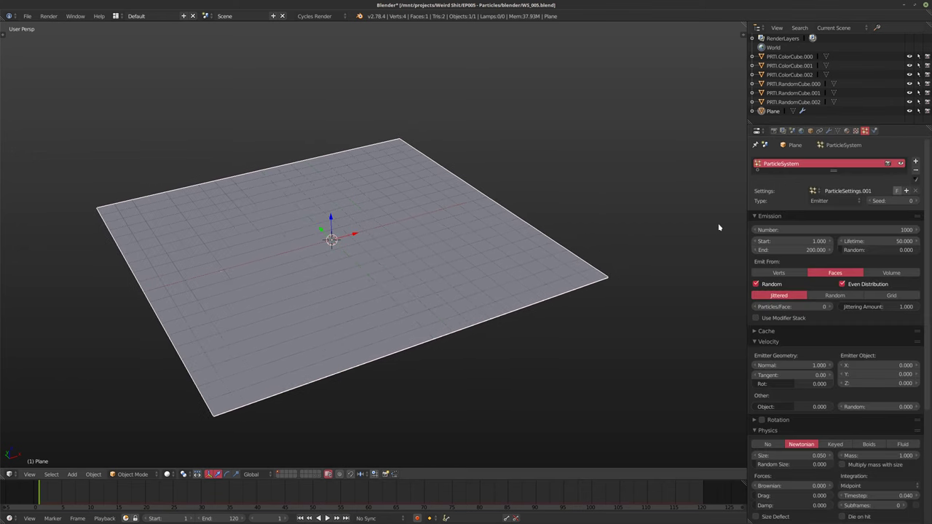
Set the particle emission end to frame 1 and preview the animation, returning to the first frame
{"action": "left_click", "coordinate": [799, 251]}
{"action": "type", "text": "1"}
{"action": "key", "text": "Return"}
{"action": "key", "text": "alt+a"}
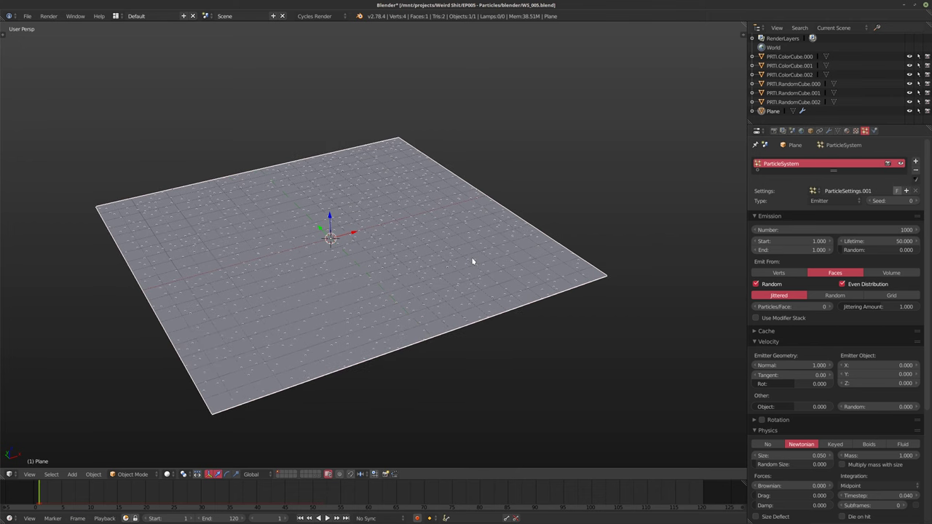
{"action": "key", "text": "alt+a"}
{"action": "key", "text": "shift+Left"}
Set the particle physics type to No and preview the animation
{"action": "left_click", "coordinate": [767, 444]}
{"action": "middle_click_drag", "start_coordinate": [535, 297], "coordinate": [544, 286], "text": "shift"}
{"action": "middle_click_drag", "start_coordinate": [570, 246], "coordinate": [427, 292]}
{"action": "key", "text": "alt+a"}
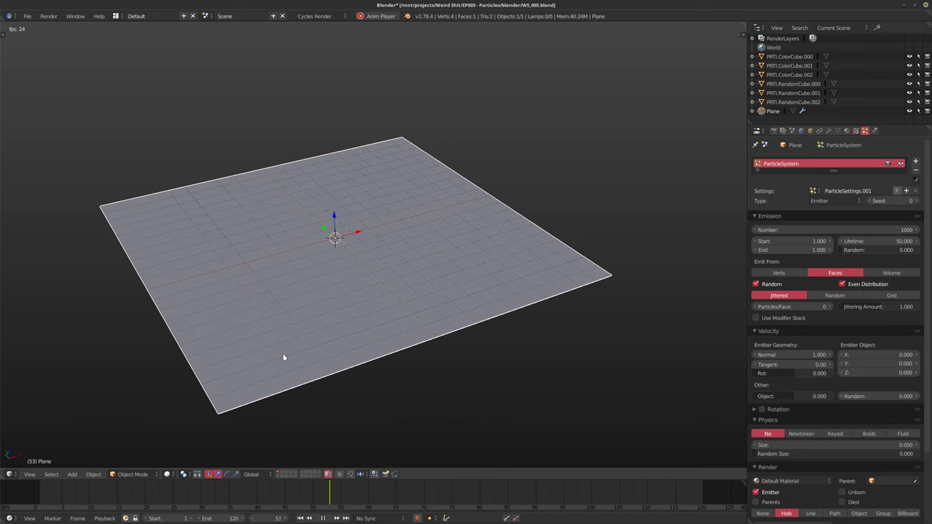
{"action": "key", "text": "alt+a"}
Set the particle lifetime to 999 and return to the first frame
{"action": "left_click", "coordinate": [869, 243]}
{"action": "type", "text": "999"}
{"action": "key", "text": "Return"}
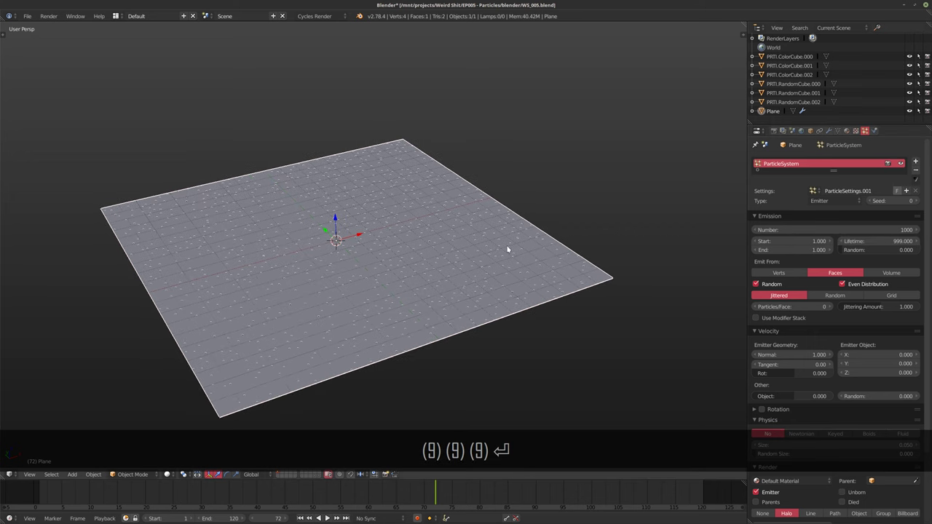
{"action": "key", "text": "shift+Left"}
{"action": "middle_click_drag", "start_coordinate": [330, 308], "coordinate": [376, 272]}
Render the particles as a group, using GRP.PRT.ColorCubes as the dupli group
{"action": "scroll", "coordinate": [841, 415], "scroll_direction": "down", "scroll_amount": 3}
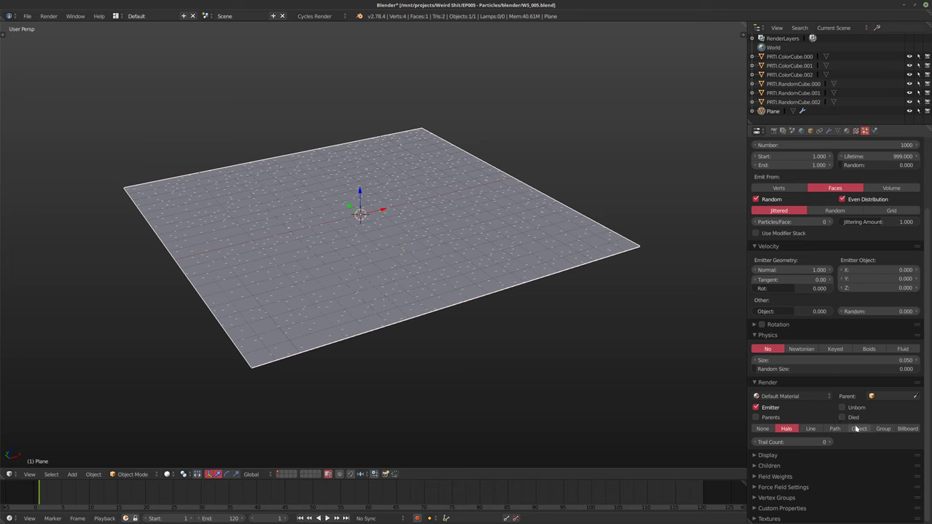
{"action": "left_click", "coordinate": [883, 428]}
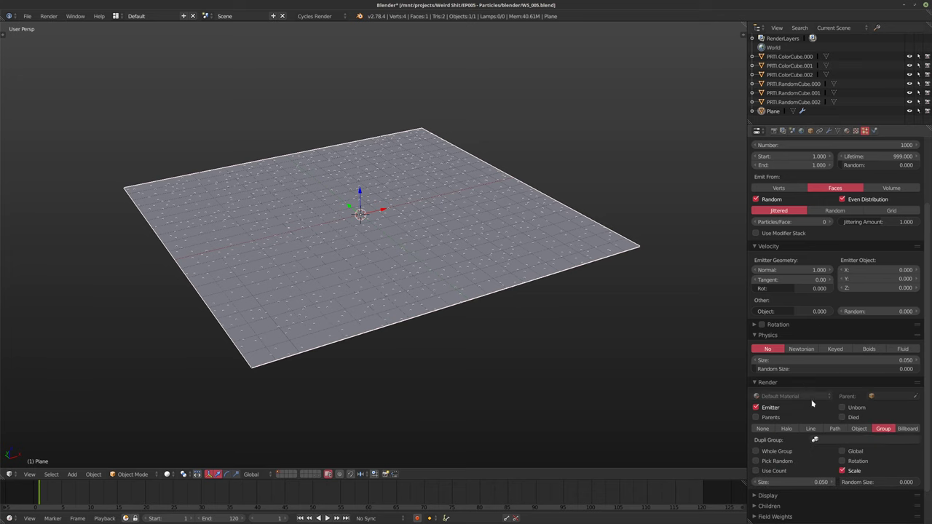
{"action": "left_click", "coordinate": [827, 438]}
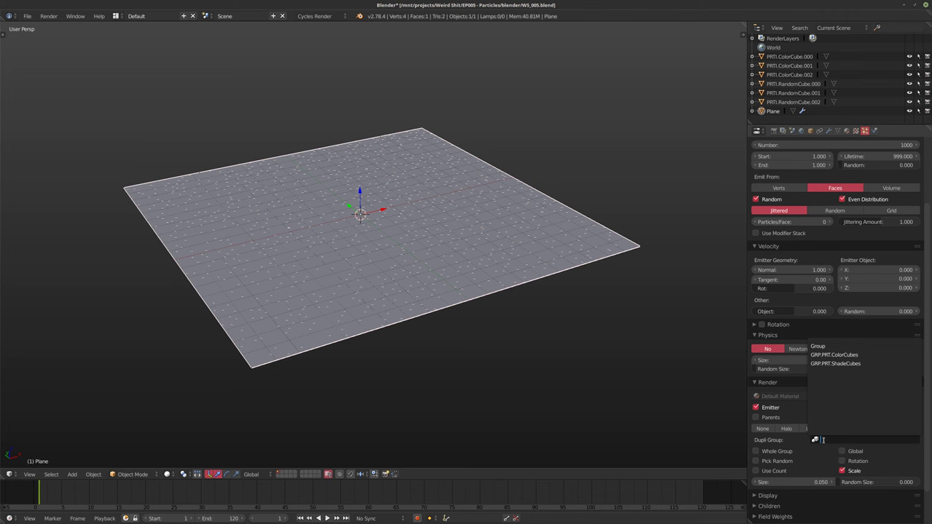
{"action": "left_click", "coordinate": [824, 355]}
{"action": "middle_click_drag", "start_coordinate": [364, 218], "coordinate": [375, 335]}
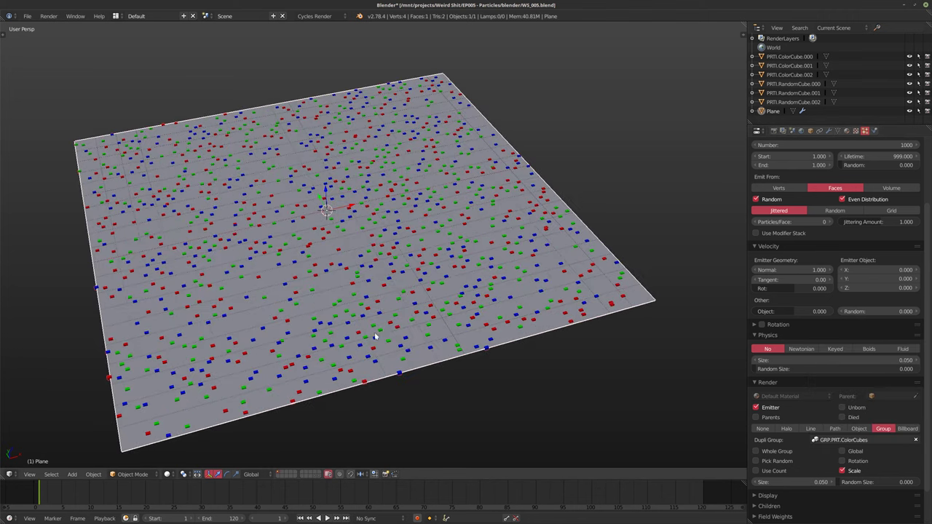
Compare the original coloured cubes with the particle copies scattered on the plane
{"action": "left_click", "coordinate": [318, 477]}
{"action": "middle_click_drag", "start_coordinate": [405, 293], "coordinate": [423, 350], "text": "shift"}
{"action": "scroll", "coordinate": [338, 233], "scroll_direction": "up", "scroll_amount": 2}
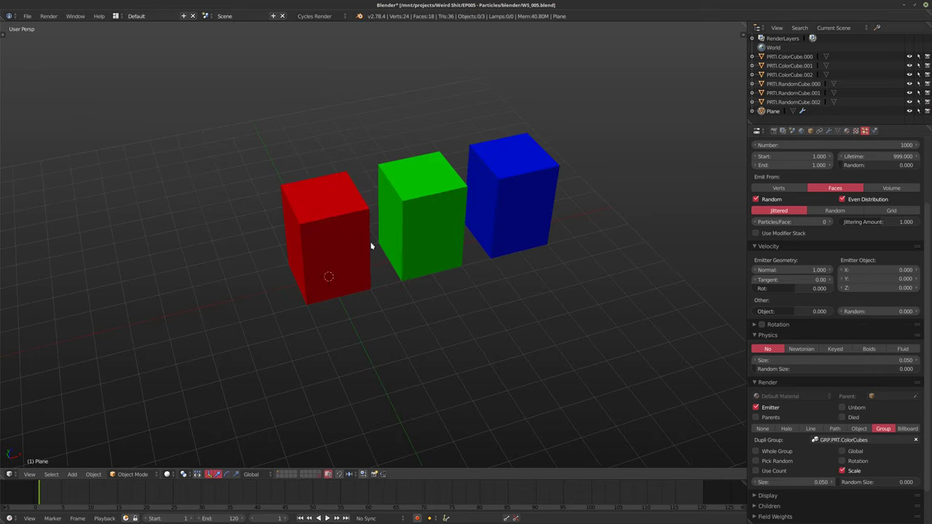
{"action": "middle_click_drag", "start_coordinate": [377, 235], "coordinate": [340, 216]}
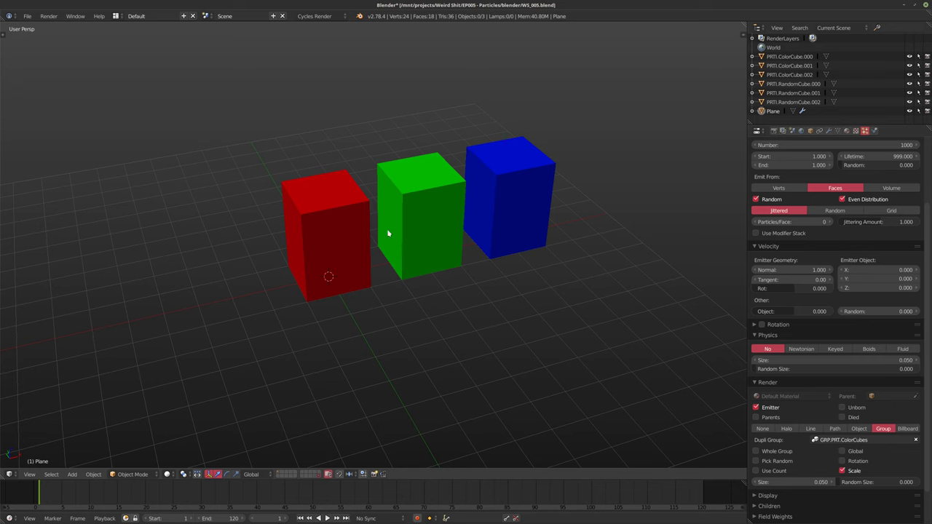
{"action": "left_click", "coordinate": [279, 473]}
{"action": "middle_click_drag", "start_coordinate": [351, 327], "coordinate": [426, 258], "text": "shift"}
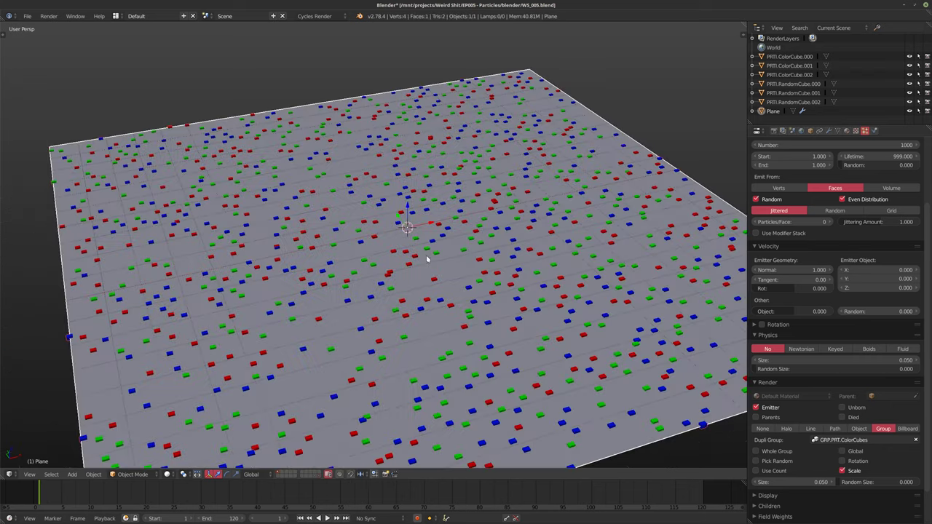
{"action": "scroll", "coordinate": [406, 278], "scroll_direction": "up", "scroll_amount": 3}
{"action": "scroll", "coordinate": [359, 304], "scroll_direction": "down", "scroll_amount": 6}
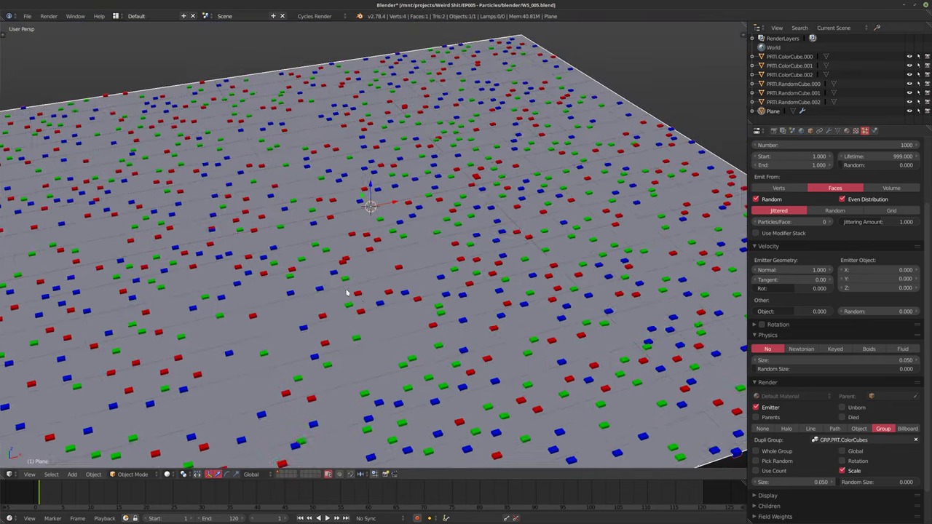
Enable Rotation for the duplicated group objects and check the cubes and the plane
{"action": "left_click", "coordinate": [318, 477]}
{"action": "left_click", "coordinate": [855, 461]}
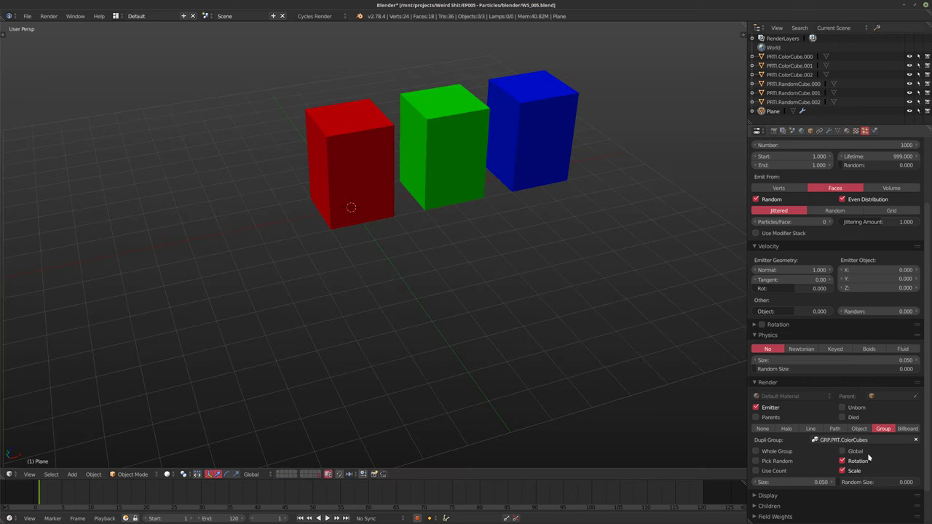
{"action": "middle_click_drag", "start_coordinate": [471, 251], "coordinate": [413, 295], "text": "shift"}
{"action": "middle_click_drag", "start_coordinate": [426, 254], "coordinate": [395, 266], "text": "shift"}
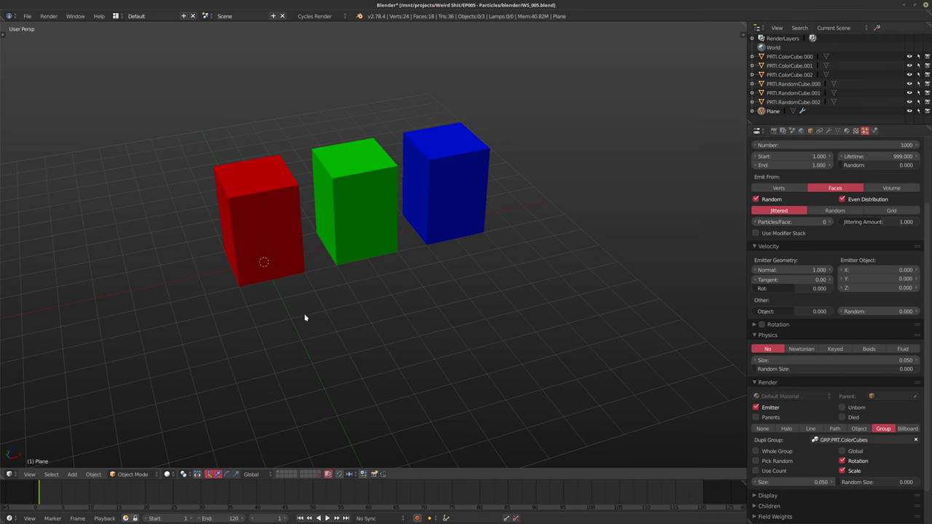
{"action": "left_click", "coordinate": [280, 473]}
{"action": "middle_click_drag", "start_coordinate": [327, 290], "coordinate": [355, 278]}
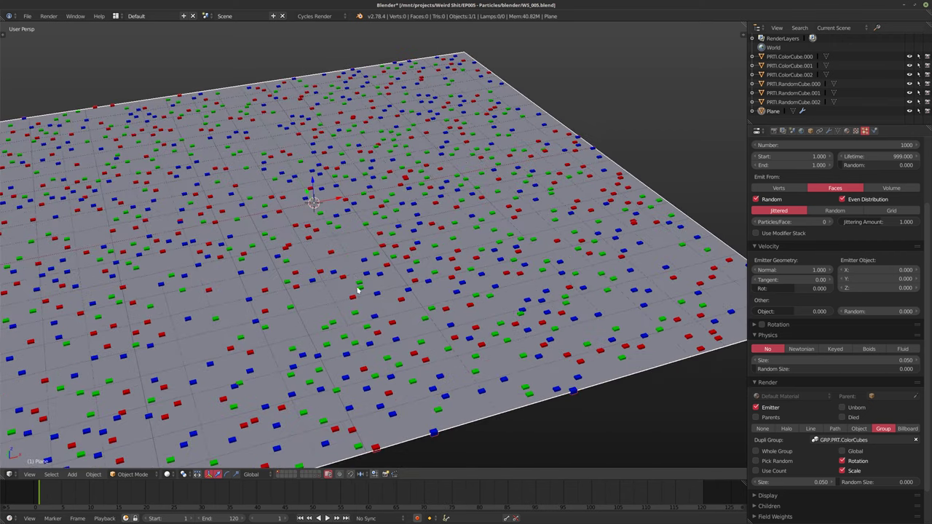
Show the coloured cubes' layer together with the plane's layer
{"action": "key", "text": "shift+2"}
{"action": "scroll", "coordinate": [339, 290], "scroll_direction": "down", "scroll_amount": 3}
{"action": "scroll", "coordinate": [339, 291], "scroll_direction": "up", "scroll_amount": 3}
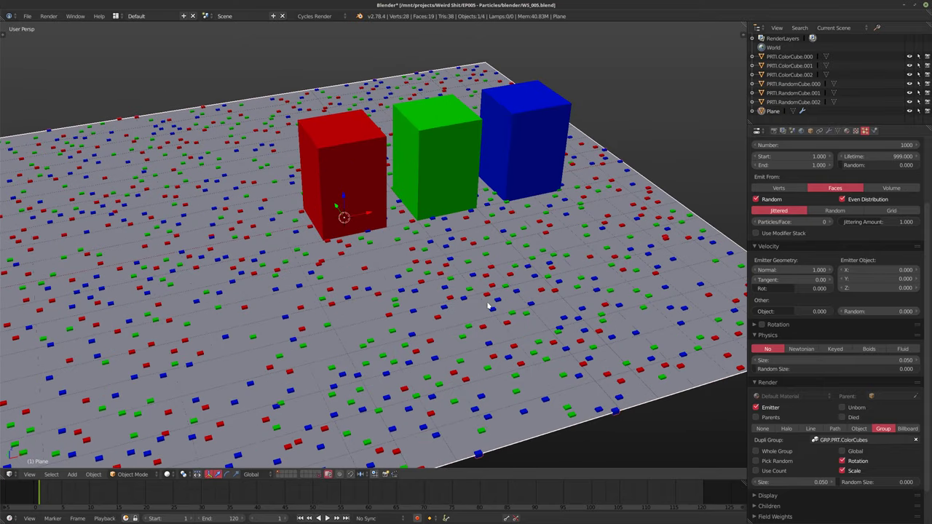
{"action": "middle_click_drag", "start_coordinate": [503, 298], "coordinate": [465, 304], "text": "shift"}
{"action": "middle_click_drag", "start_coordinate": [332, 228], "coordinate": [337, 213], "text": "shift"}
Select the red, green and blue source cubes and rotate them 90° about their local Y axis
{"action": "right_click", "coordinate": [303, 161]}
{"action": "right_click", "coordinate": [406, 139], "text": "shift"}
{"action": "right_click", "coordinate": [516, 126], "text": "shift"}
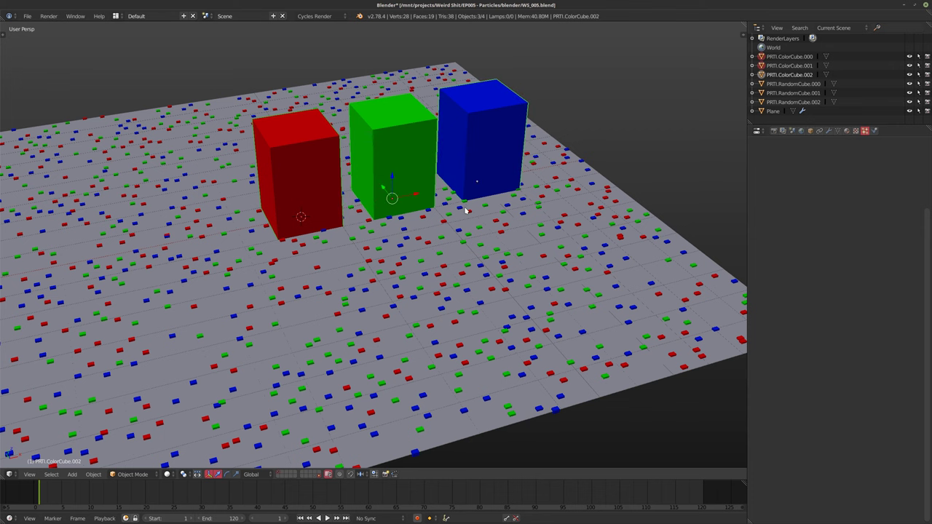
{"action": "key", "text": "r"}
{"action": "key", "text": "y"}
{"action": "key", "text": "y"}
{"action": "key", "text": "9"}
{"action": "key", "text": "0"}
{"action": "key", "text": "Return"}
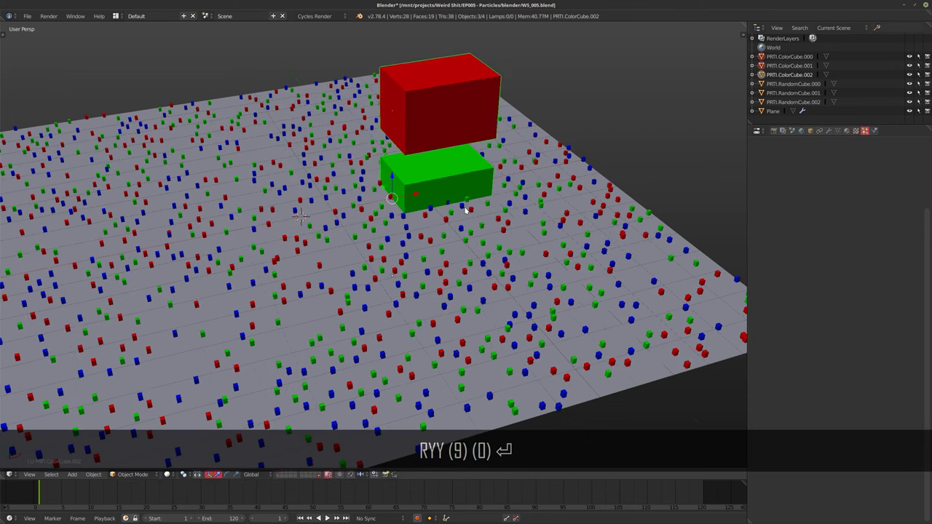
Move the three source cubes along the X axis until they stand beside the plane
{"action": "scroll", "coordinate": [396, 258], "scroll_direction": "down", "scroll_amount": 4}
{"action": "mouse_move", "coordinate": [394, 248]}
{"action": "middle_mouse_down"}
{"action": "mouse_move", "coordinate": [389, 240]}
{"action": "mouse_move", "coordinate": [300, 303]}
{"action": "mouse_move", "coordinate": [365, 262]}
{"action": "mouse_move", "coordinate": [382, 240]}
{"action": "middle_mouse_up"}
{"action": "key", "text": "g"}
{"action": "key", "text": "y"}
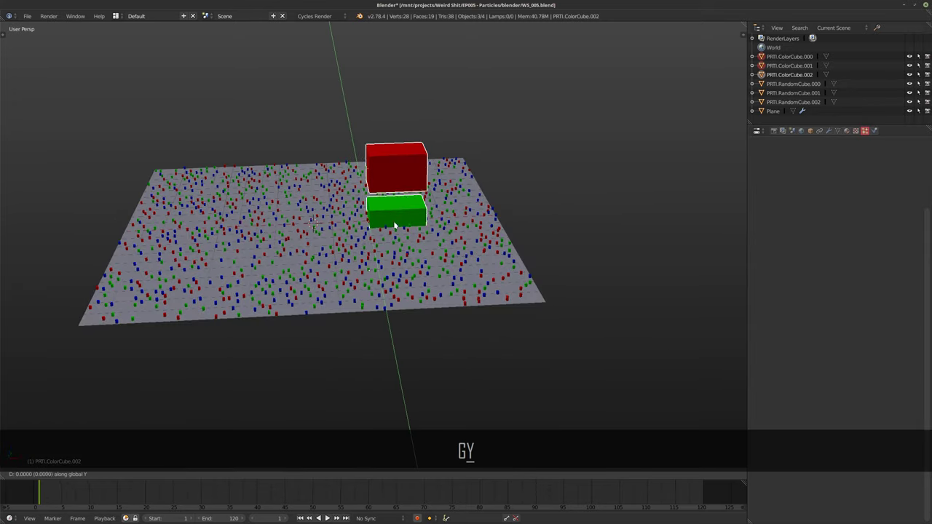
{"action": "key", "text": "x"}
{"action": "left_click", "coordinate": [601, 210]}
{"action": "middle_click_drag", "start_coordinate": [383, 207], "coordinate": [410, 312], "text": "shift"}
{"action": "scroll", "coordinate": [378, 225], "scroll_direction": "up", "scroll_amount": 2}
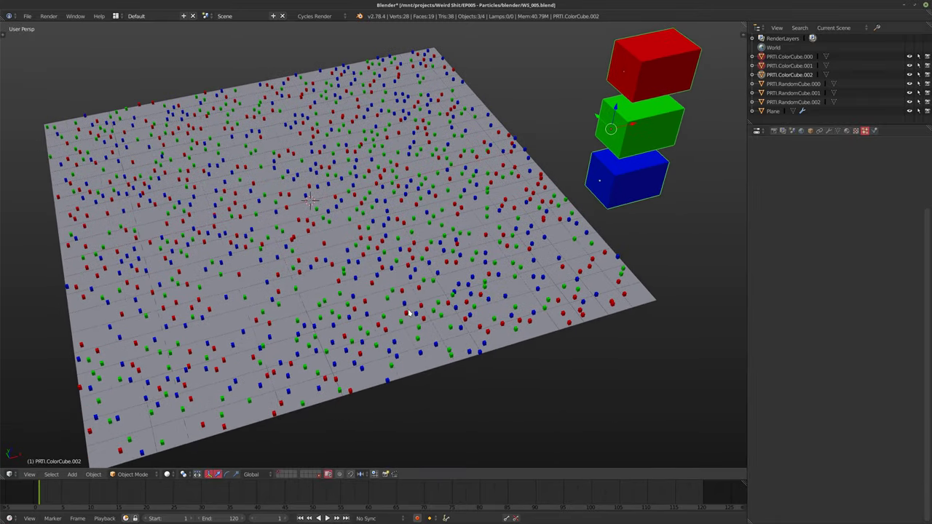
Select the plane and collapse the Velocity settings of its particle system
{"action": "right_click", "coordinate": [410, 312]}
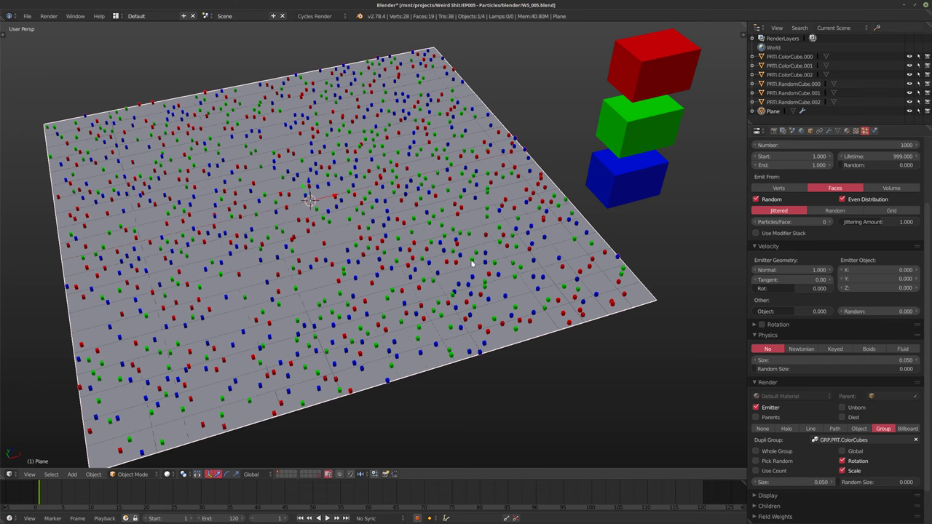
{"action": "left_click", "coordinate": [754, 248]}
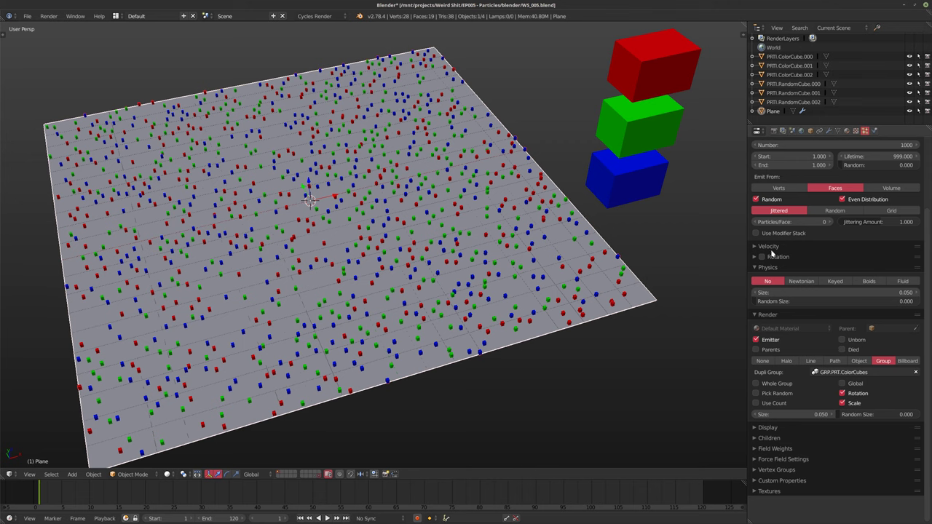
{"action": "middle_click_drag", "start_coordinate": [480, 316], "coordinate": [487, 322], "text": "shift"}
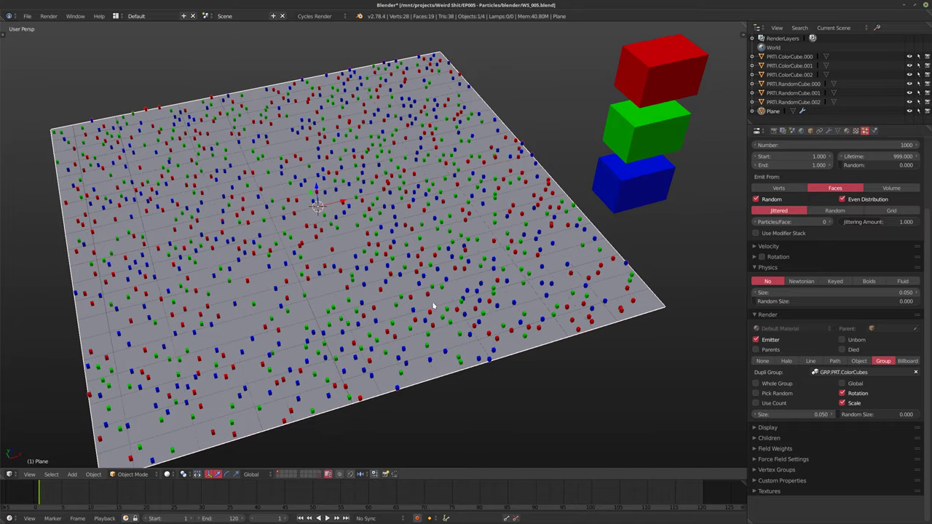
Set the particle size to 0.58 and the random size to 1
{"action": "left_click", "coordinate": [792, 415]}
{"action": "type", "text": "0.3"}
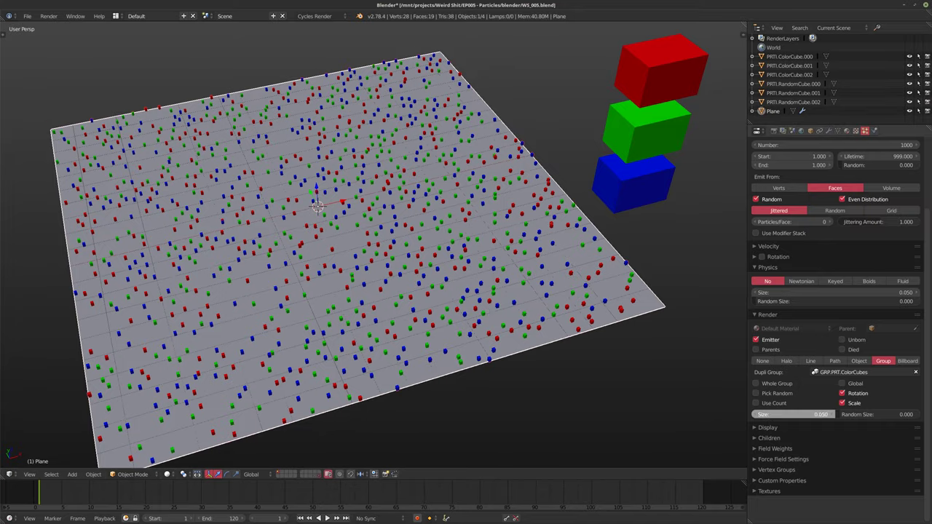
{"action": "key", "text": "Return"}
{"action": "left_click_drag", "start_coordinate": [792, 414], "coordinate": [920, 414]}
{"action": "middle_click_drag", "start_coordinate": [363, 339], "coordinate": [423, 312], "text": "shift"}
{"action": "middle_click_drag", "start_coordinate": [424, 312], "coordinate": [437, 336]}
{"action": "middle_click_drag", "start_coordinate": [551, 297], "coordinate": [528, 276]}
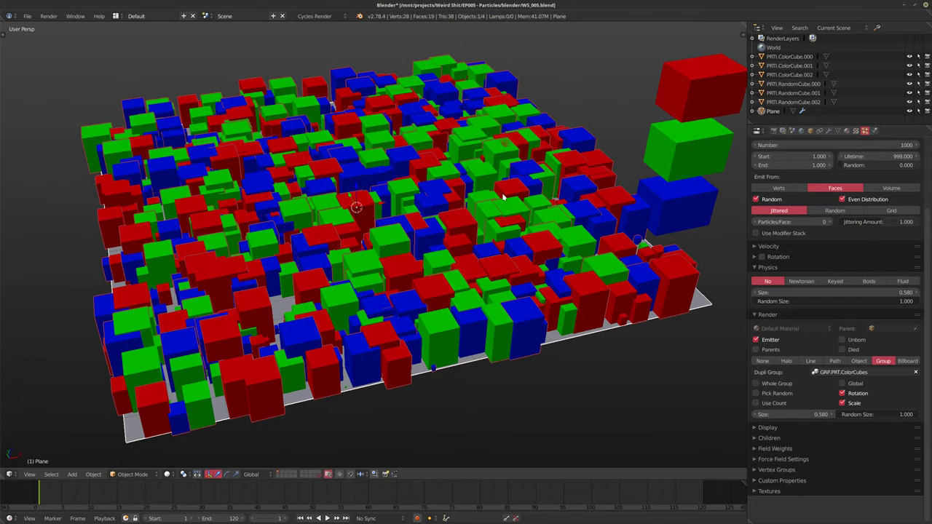
Adjust the particle size to 0.37 and the random size to 0.937
{"action": "left_click_drag", "start_coordinate": [877, 416], "coordinate": [907, 414]}
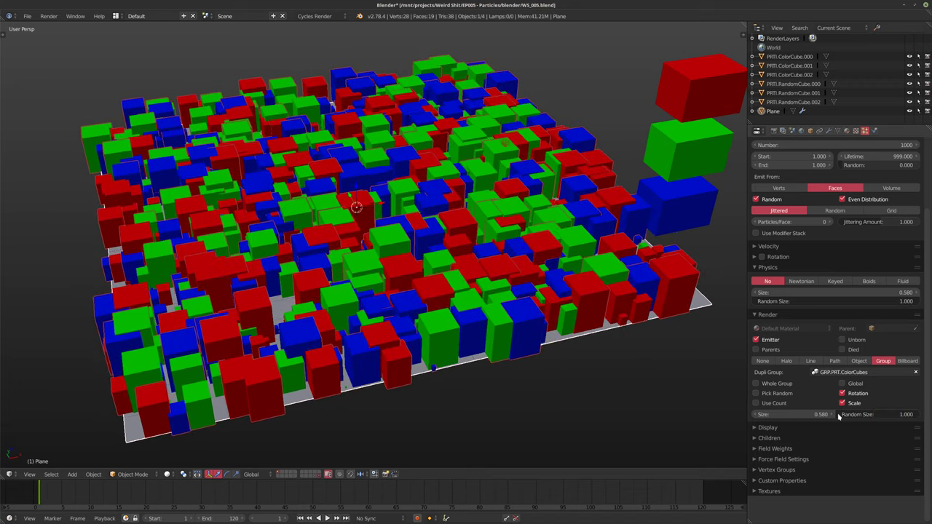
{"action": "left_click_drag", "start_coordinate": [773, 420], "coordinate": [841, 413]}
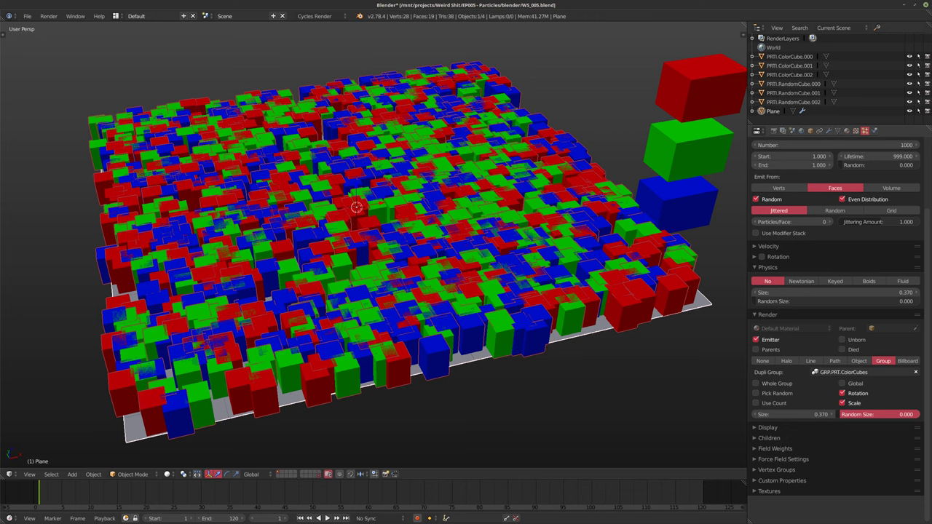
{"action": "left_click_drag", "start_coordinate": [840, 414], "coordinate": [863, 420]}
{"action": "scroll", "coordinate": [348, 268], "scroll_direction": "up", "scroll_amount": 1}
{"action": "middle_click_drag", "start_coordinate": [348, 268], "coordinate": [345, 227]}
{"action": "middle_click_drag", "start_coordinate": [425, 284], "coordinate": [388, 273]}
{"action": "middle_click_drag", "start_coordinate": [384, 239], "coordinate": [360, 224], "text": "shift"}
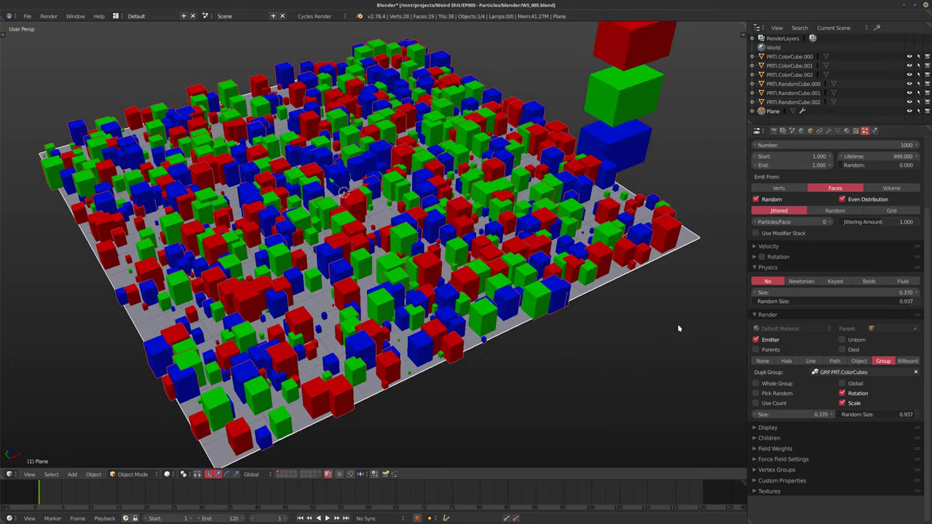
Try a particle random size of 1, and reduce the random size to 0.664
{"action": "left_click_drag", "start_coordinate": [895, 416], "coordinate": [921, 414]}
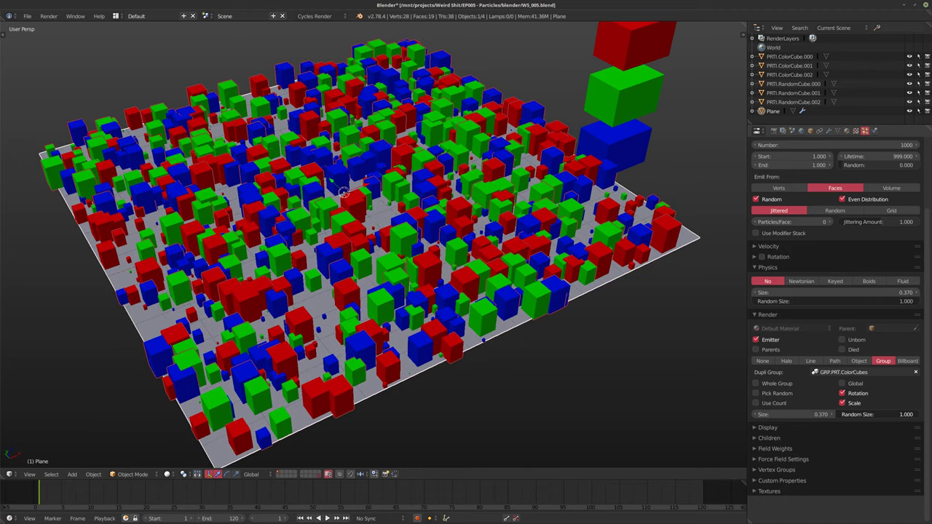
{"action": "scroll", "coordinate": [239, 201], "scroll_direction": "up", "scroll_amount": 6}
{"action": "scroll", "coordinate": [392, 264], "scroll_direction": "down", "scroll_amount": 8}
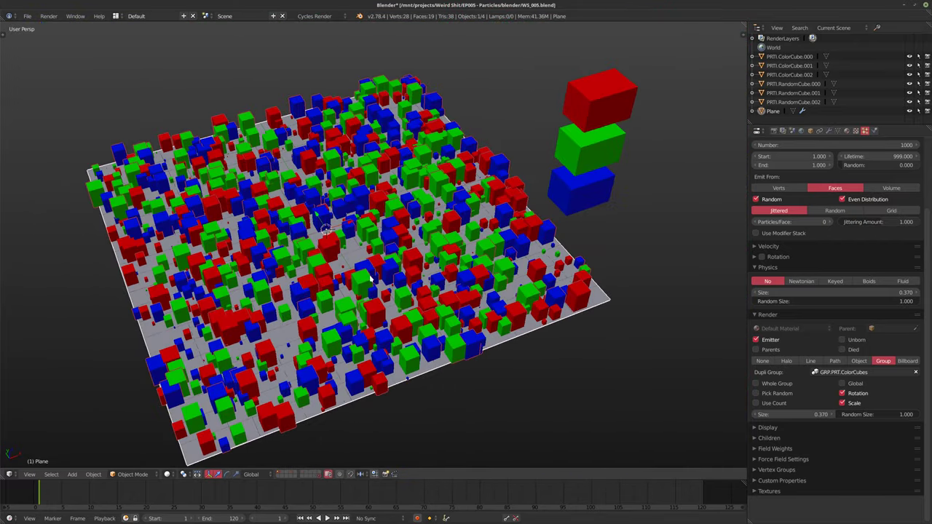
{"action": "middle_click_drag", "start_coordinate": [391, 287], "coordinate": [393, 256], "text": "shift"}
{"action": "left_click_drag", "start_coordinate": [903, 415], "coordinate": [870, 416]}
{"action": "middle_click_drag", "start_coordinate": [501, 289], "coordinate": [498, 303], "text": "shift"}
Reduce the number of emitted particles to 359
{"action": "scroll", "coordinate": [796, 243], "scroll_direction": "up", "scroll_amount": 3}
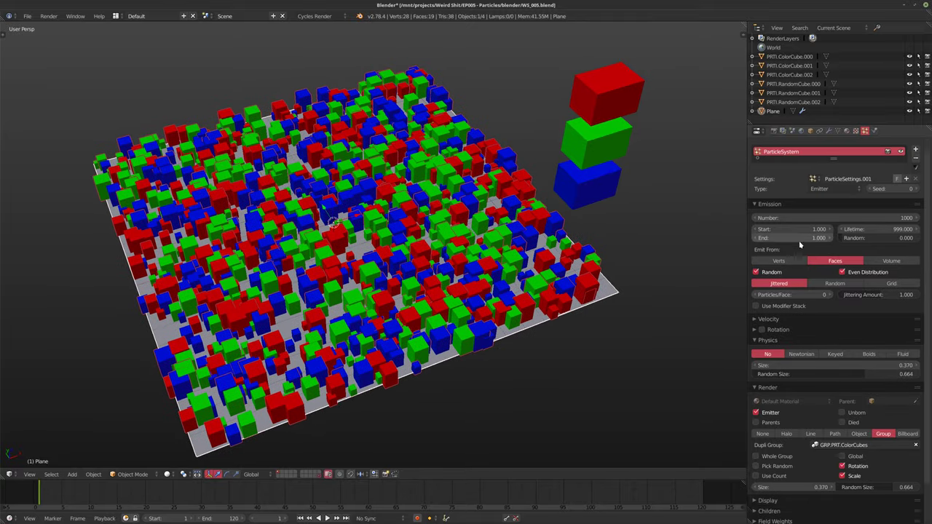
{"action": "left_click", "coordinate": [793, 230]}
{"action": "left_click_drag", "start_coordinate": [833, 231], "coordinate": [780, 230]}
{"action": "left_click_drag", "start_coordinate": [876, 230], "coordinate": [890, 230]}
{"action": "left_click_drag", "start_coordinate": [808, 230], "coordinate": [814, 230]}
{"action": "middle_click_drag", "start_coordinate": [601, 277], "coordinate": [428, 250]}
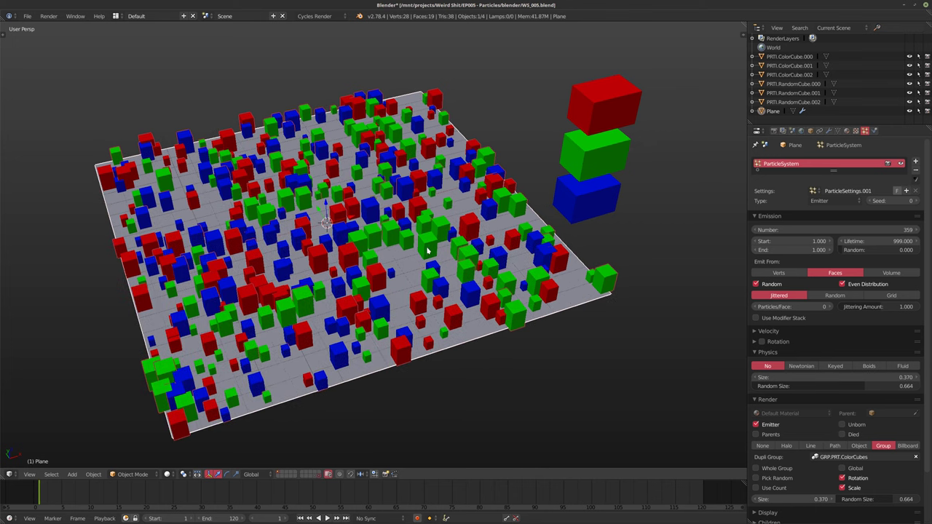
Raise the particle system's seed step by step to 13 to vary the cube distribution
{"action": "left_click", "coordinate": [916, 201]}
{"action": "left_click", "coordinate": [916, 201]}
{"action": "left_click", "coordinate": [916, 201]}
{"action": "left_click", "coordinate": [916, 201]}
{"action": "left_click", "coordinate": [916, 202]}
{"action": "left_click", "coordinate": [916, 202]}
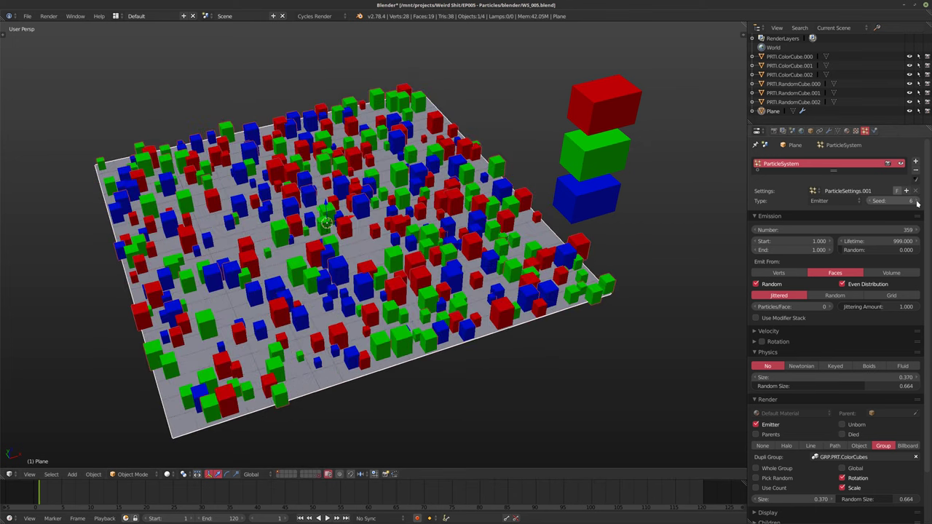
{"action": "left_click", "coordinate": [916, 202]}
{"action": "left_click", "coordinate": [916, 201]}
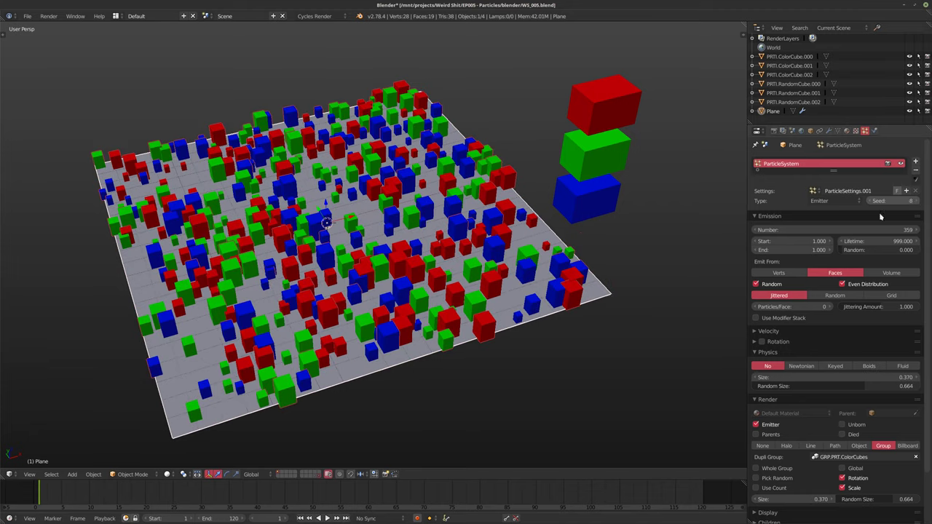
{"action": "middle_click_drag", "start_coordinate": [257, 220], "coordinate": [257, 214], "text": "shift"}
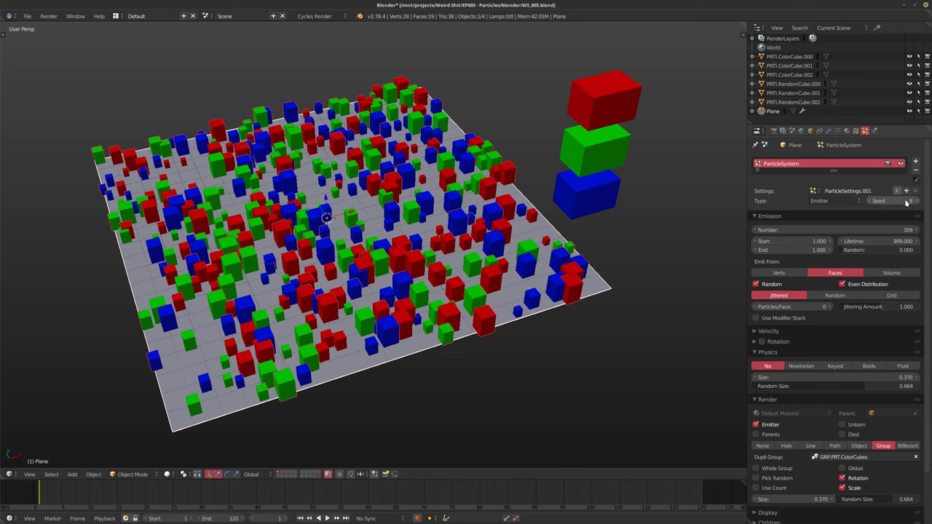
{"action": "left_click", "coordinate": [916, 202]}
{"action": "left_click", "coordinate": [916, 202]}
{"action": "left_click", "coordinate": [916, 202]}
{"action": "left_click", "coordinate": [916, 202]}
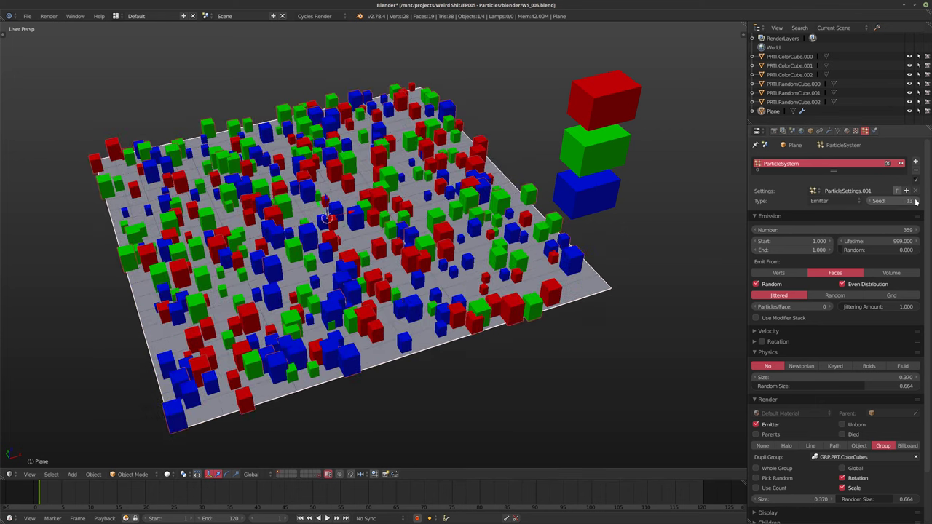
{"action": "middle_click_drag", "start_coordinate": [592, 233], "coordinate": [487, 263]}
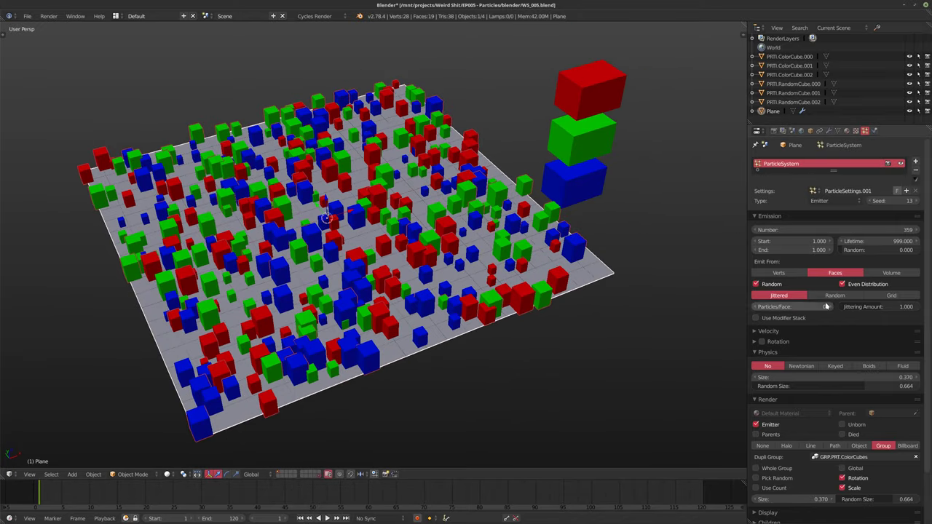
Enable Pick Random so the particles choose cubes from the group at random
{"action": "scroll", "coordinate": [830, 300], "scroll_direction": "down", "scroll_amount": 4}
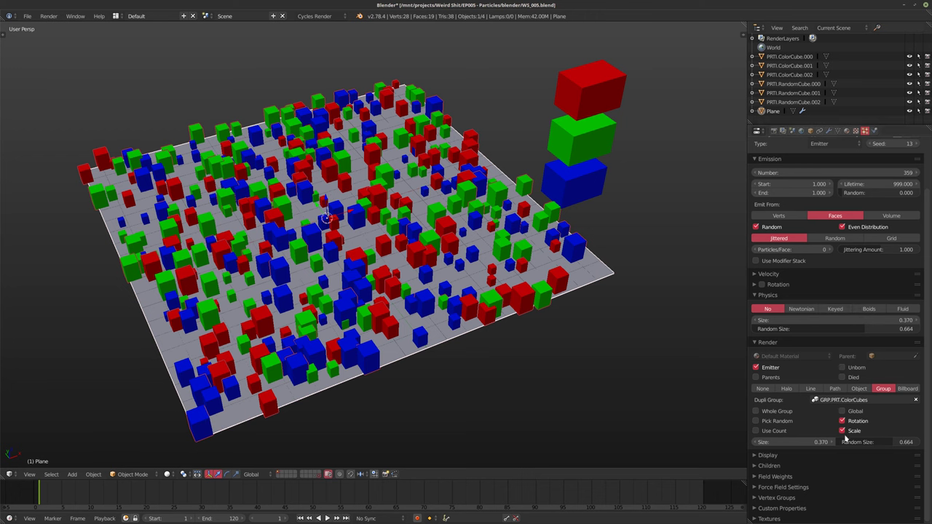
{"action": "left_click", "coordinate": [756, 422]}
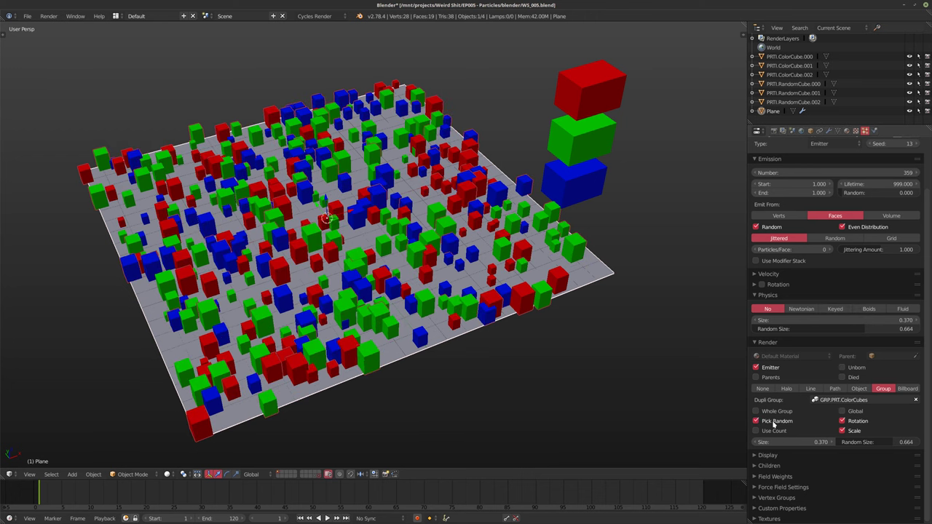
{"action": "left_click", "coordinate": [770, 425]}
{"action": "left_click", "coordinate": [769, 424]}
{"action": "middle_click_drag", "start_coordinate": [446, 287], "coordinate": [410, 288]}
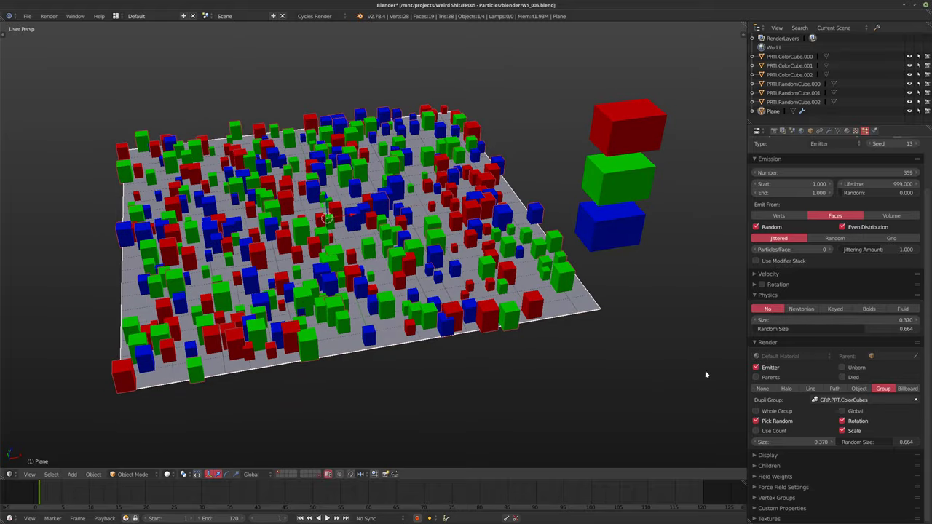
Turn on Whole Group for the particle rendering and try moving the green source cube
{"action": "left_click", "coordinate": [756, 411]}
{"action": "middle_click_drag", "start_coordinate": [437, 313], "coordinate": [561, 248]}
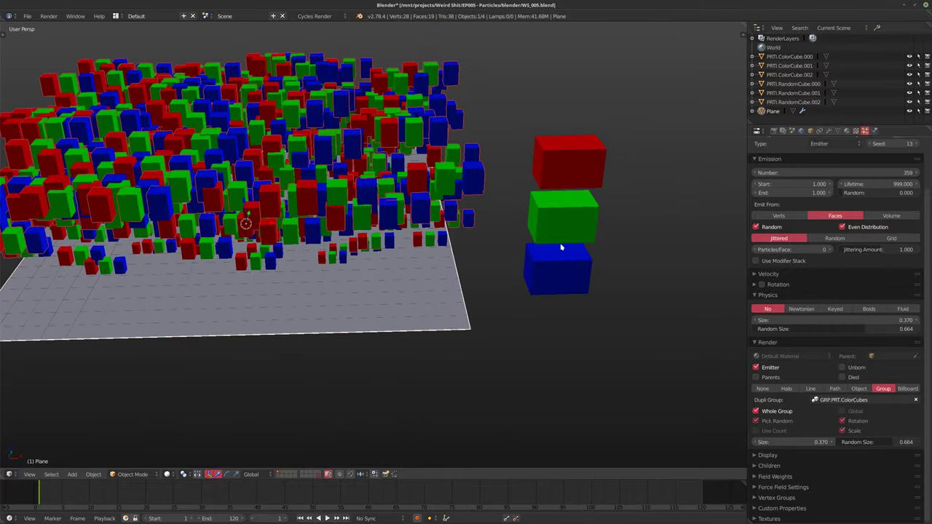
{"action": "right_click", "coordinate": [584, 228]}
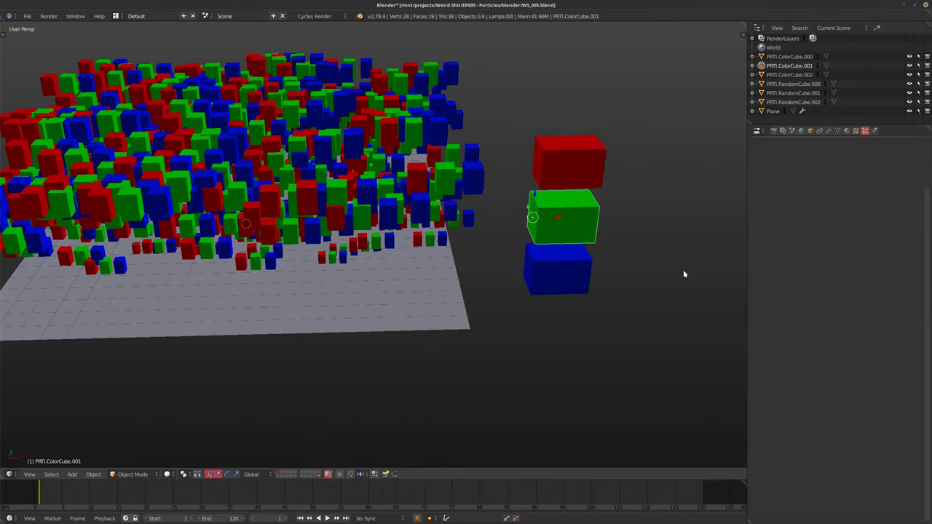
{"action": "key", "text": "g"}
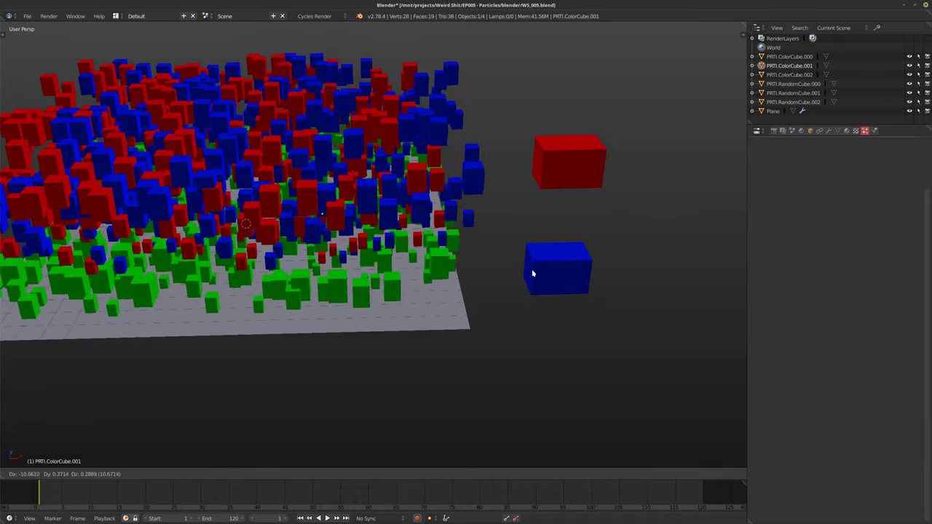
{"action": "key", "text": "Escape"}
Reselect the plane and turn off Whole Group in its particle render settings
{"action": "middle_click_drag", "start_coordinate": [400, 209], "coordinate": [423, 216], "text": "shift"}
{"action": "right_click", "coordinate": [422, 217]}
{"action": "middle_click_drag", "start_coordinate": [484, 246], "coordinate": [472, 210], "text": "shift"}
{"action": "scroll", "coordinate": [472, 211], "scroll_direction": "down", "scroll_amount": 1}
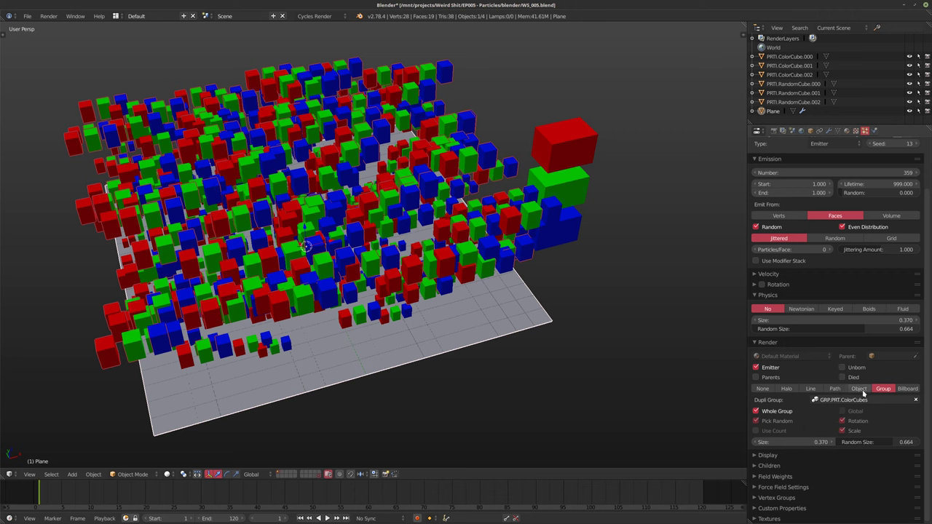
{"action": "middle_click_drag", "start_coordinate": [587, 113], "coordinate": [575, 118], "text": "shift"}
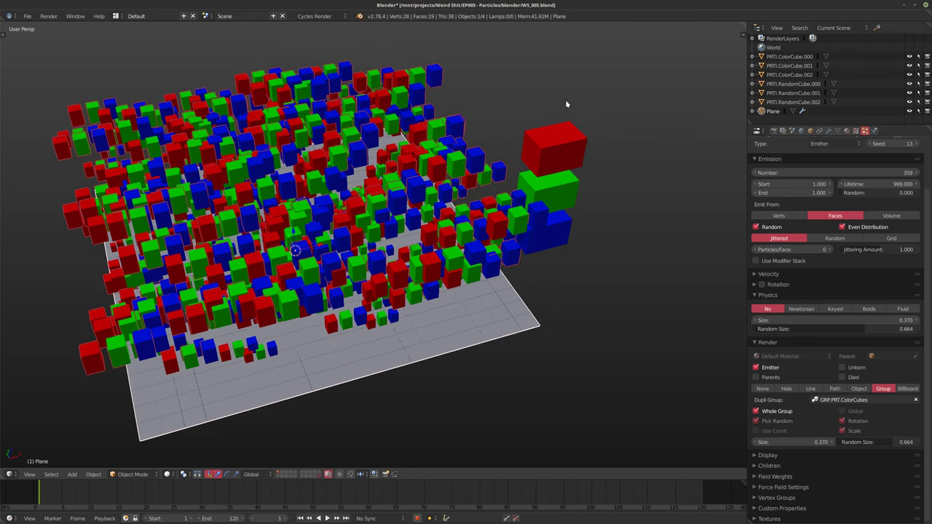
{"action": "middle_click_drag", "start_coordinate": [282, 259], "coordinate": [385, 233], "text": "shift"}
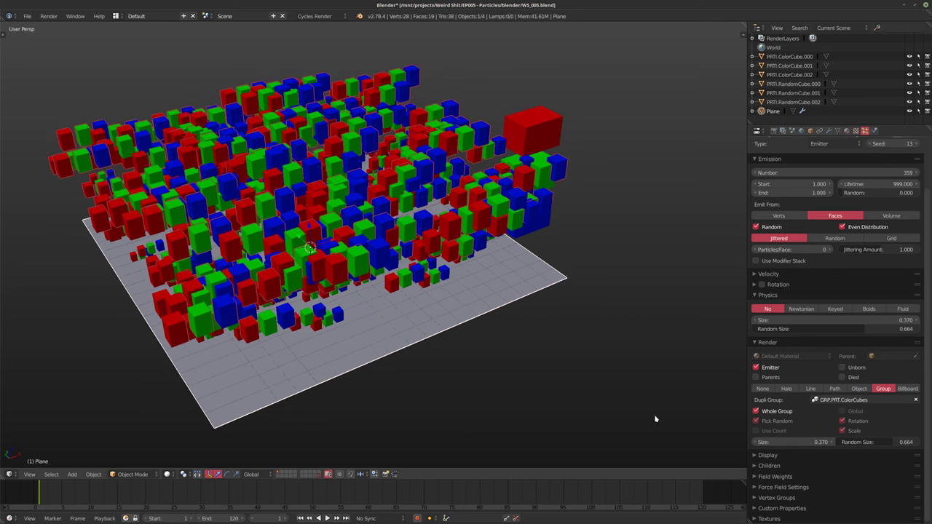
{"action": "left_click", "coordinate": [777, 412]}
{"action": "middle_click_drag", "start_coordinate": [600, 349], "coordinate": [615, 204]}
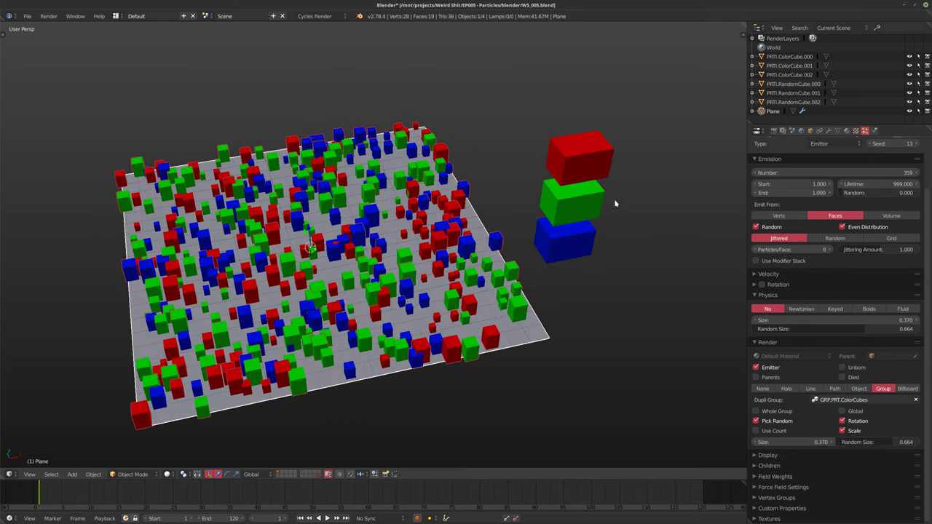
{"action": "middle_click_drag", "start_coordinate": [484, 254], "coordinate": [484, 201]}
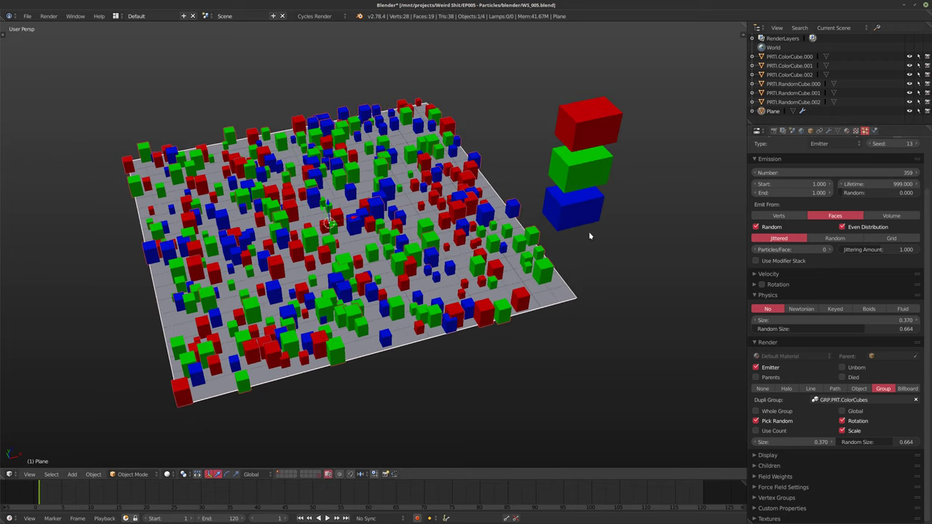
{"action": "middle_click_drag", "start_coordinate": [507, 246], "coordinate": [376, 281]}
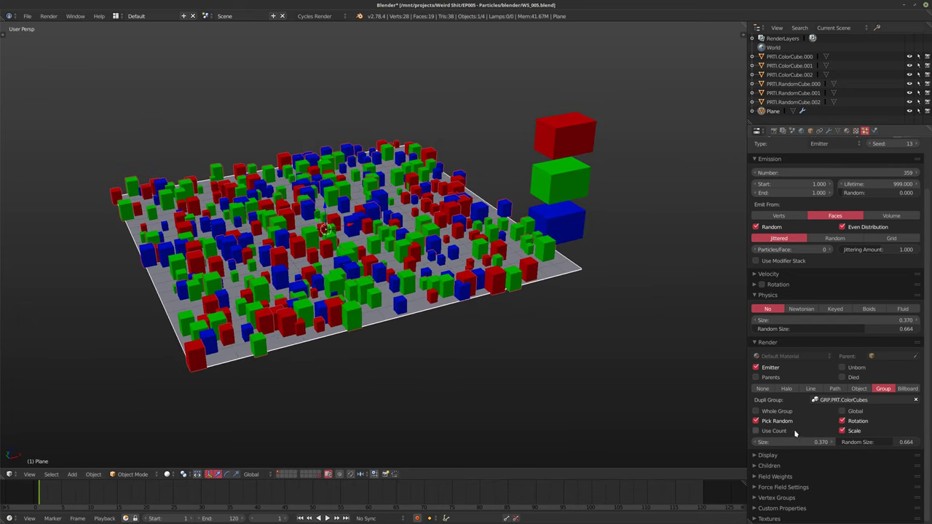
Enable Use Count for the objects in the particle dupli group
{"action": "left_click", "coordinate": [770, 434]}
{"action": "middle_click_drag", "start_coordinate": [418, 307], "coordinate": [384, 308]}
{"action": "middle_click_drag", "start_coordinate": [285, 271], "coordinate": [292, 257], "text": "shift"}
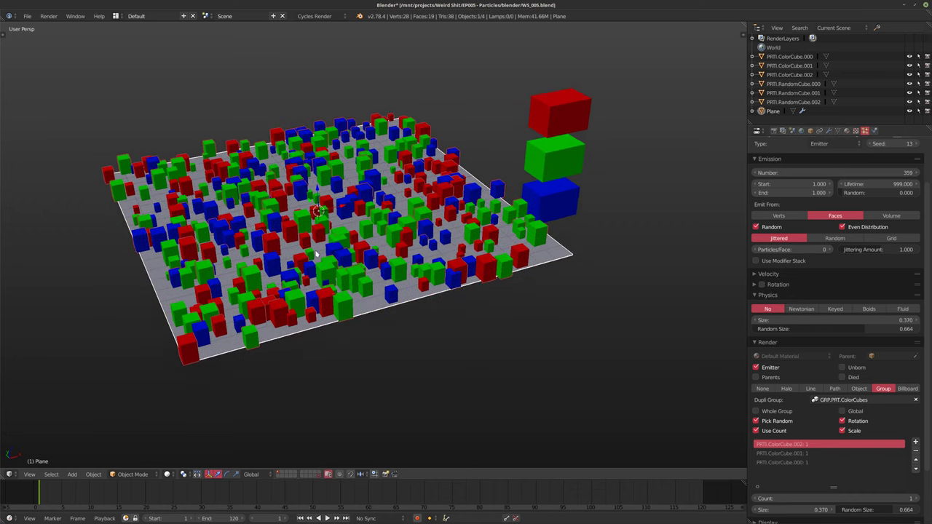
{"action": "scroll", "coordinate": [332, 245], "scroll_direction": "up", "scroll_amount": 1}
{"action": "middle_click_drag", "start_coordinate": [450, 256], "coordinate": [465, 275], "text": "shift"}
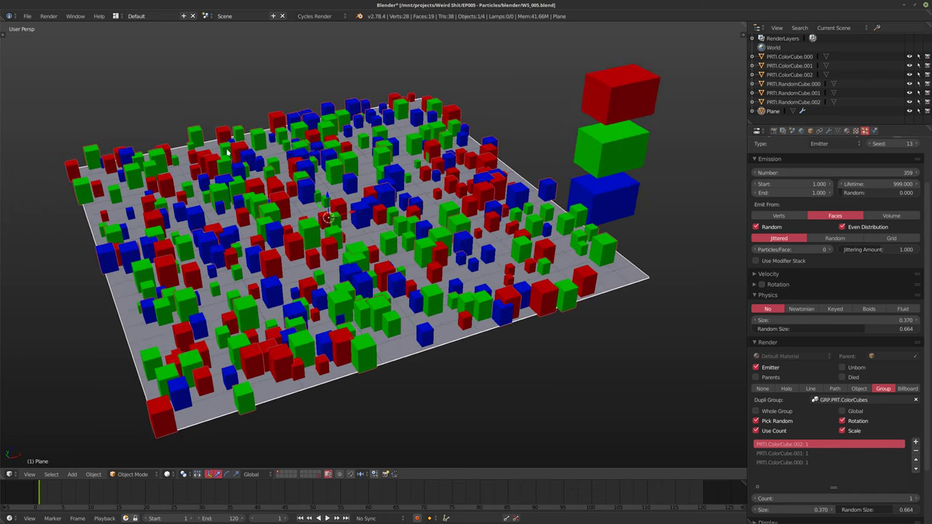
{"action": "middle_click_drag", "start_coordinate": [303, 205], "coordinate": [298, 171]}
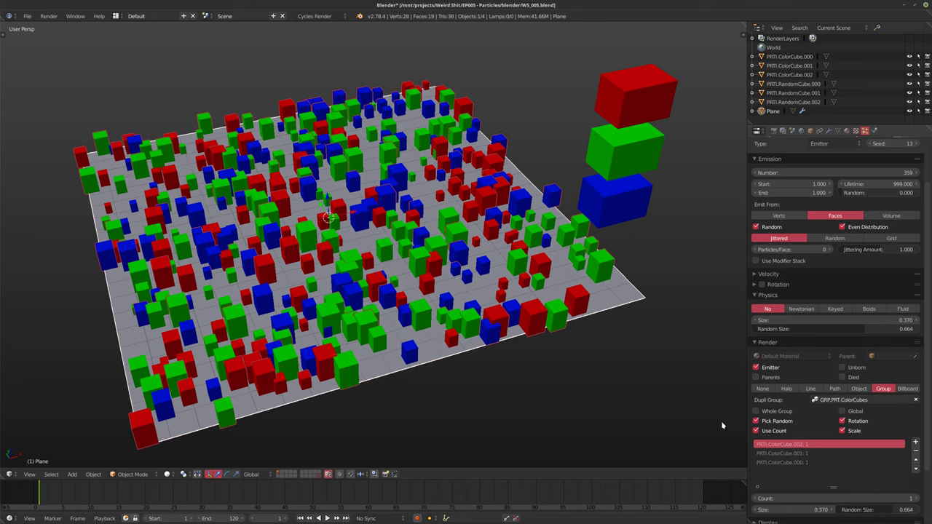
Check the blue source cube's name, reselect the plane and set the count of PRTI.ColorCube.002 to 10
{"action": "right_click", "coordinate": [623, 204]}
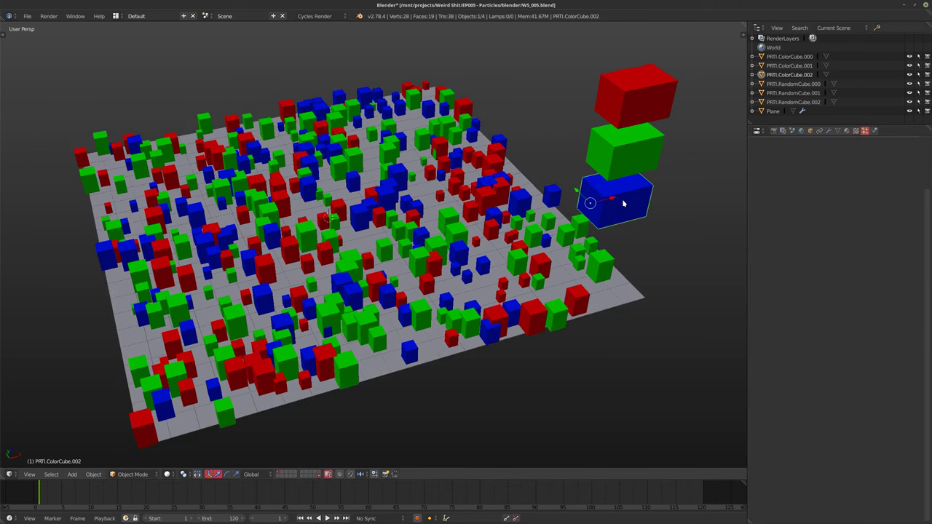
{"action": "right_click", "coordinate": [432, 264]}
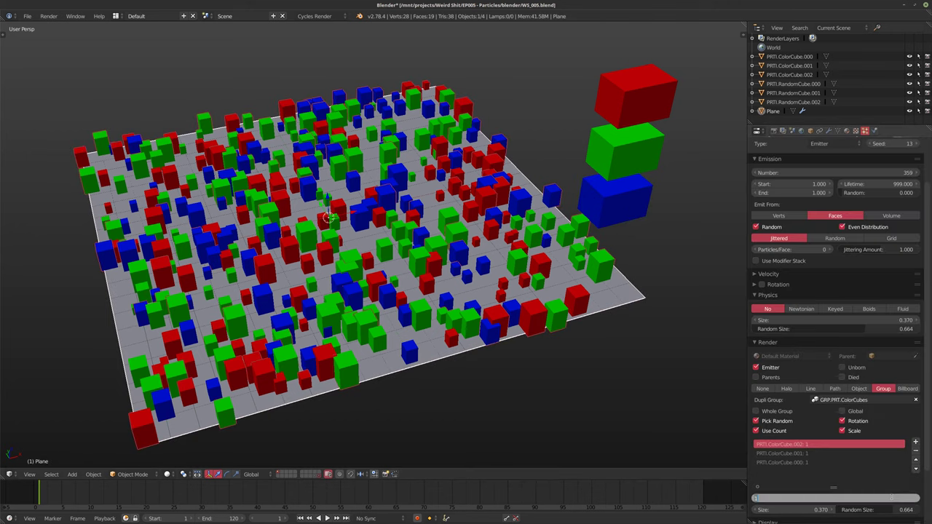
{"action": "type", "text": "10"}
{"action": "key", "text": "Return"}
{"action": "middle_click_drag", "start_coordinate": [655, 393], "coordinate": [654, 378], "text": "shift"}
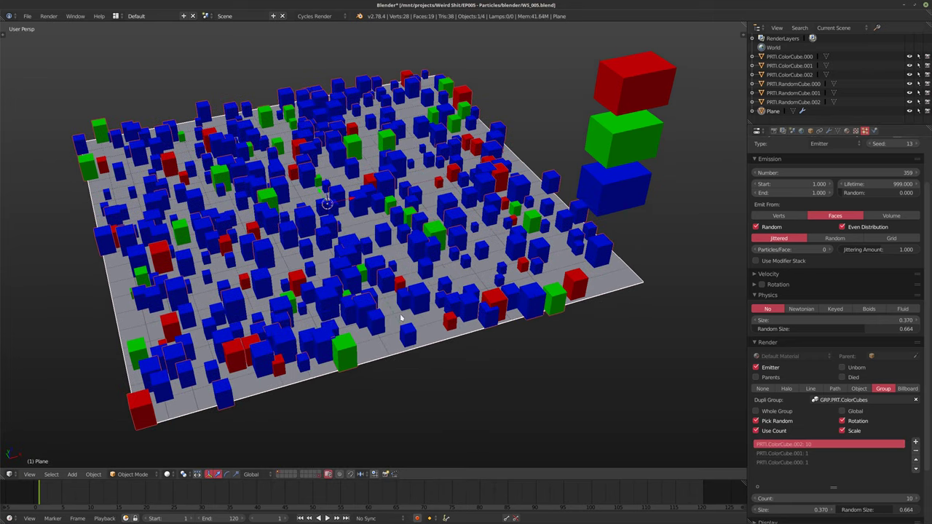
{"action": "middle_click_drag", "start_coordinate": [558, 295], "coordinate": [562, 304], "text": "shift"}
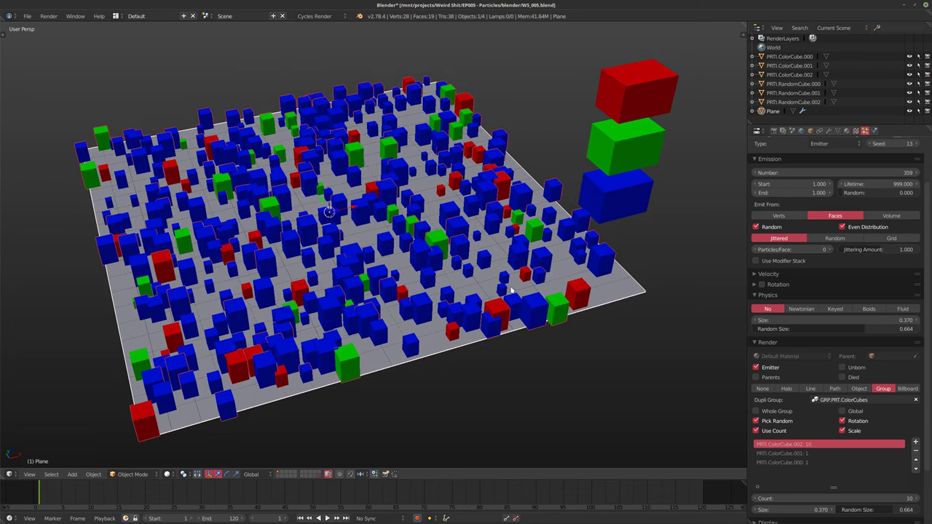
Set the count of the green cube, PRTI.ColorCube.001, to 5
{"action": "left_click", "coordinate": [808, 453]}
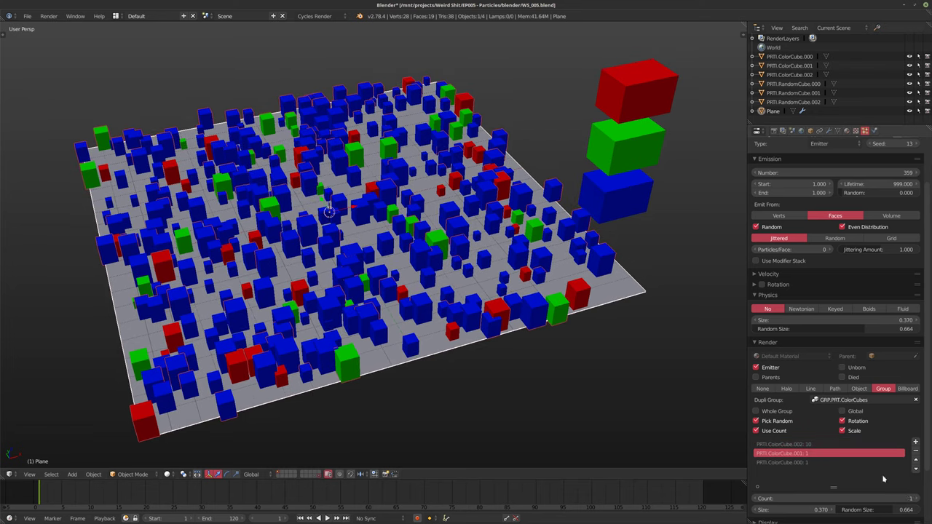
{"action": "left_click", "coordinate": [919, 499]}
{"action": "left_click", "coordinate": [919, 500]}
{"action": "left_click", "coordinate": [919, 499]}
{"action": "left_click", "coordinate": [919, 499]}
{"action": "middle_click_drag", "start_coordinate": [376, 257], "coordinate": [383, 240], "text": "shift"}
{"action": "middle_click_drag", "start_coordinate": [383, 240], "coordinate": [373, 252]}
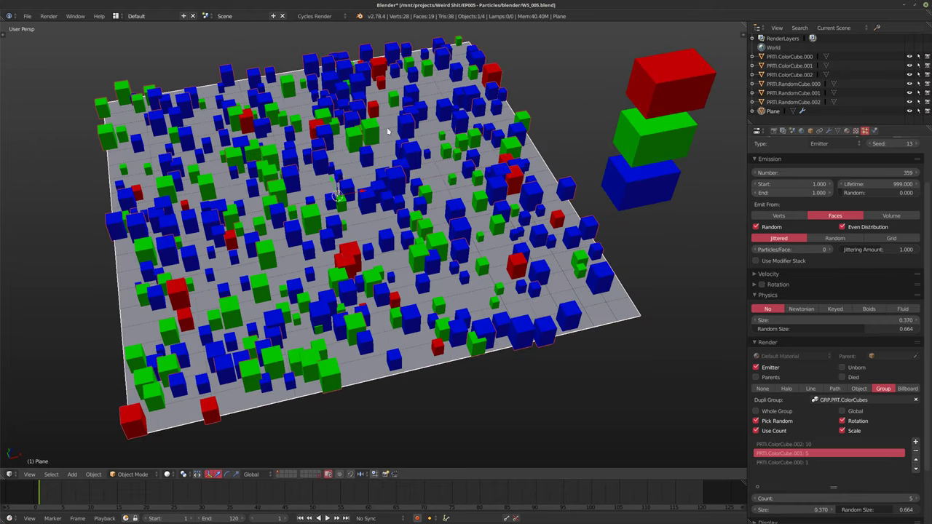
{"action": "middle_click_drag", "start_coordinate": [339, 93], "coordinate": [345, 80], "text": "shift"}
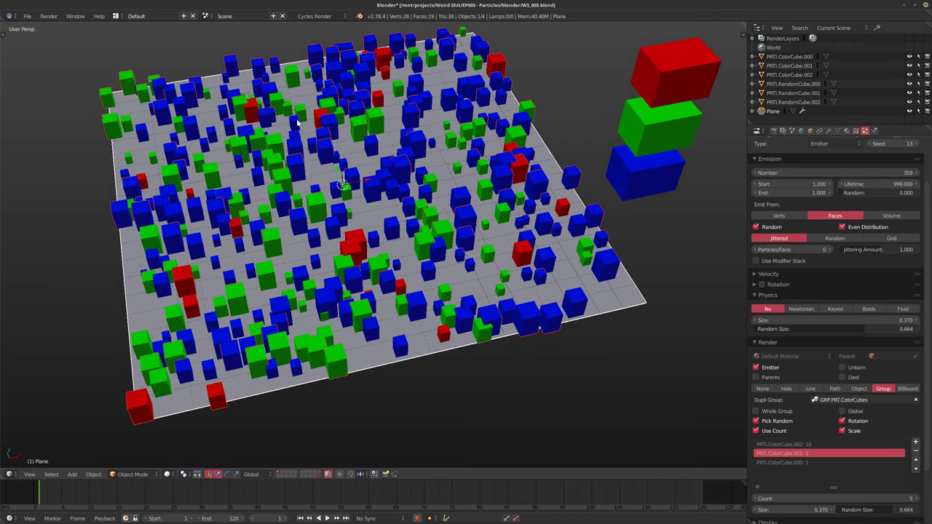
{"action": "middle_click_drag", "start_coordinate": [459, 286], "coordinate": [450, 298], "text": "shift"}
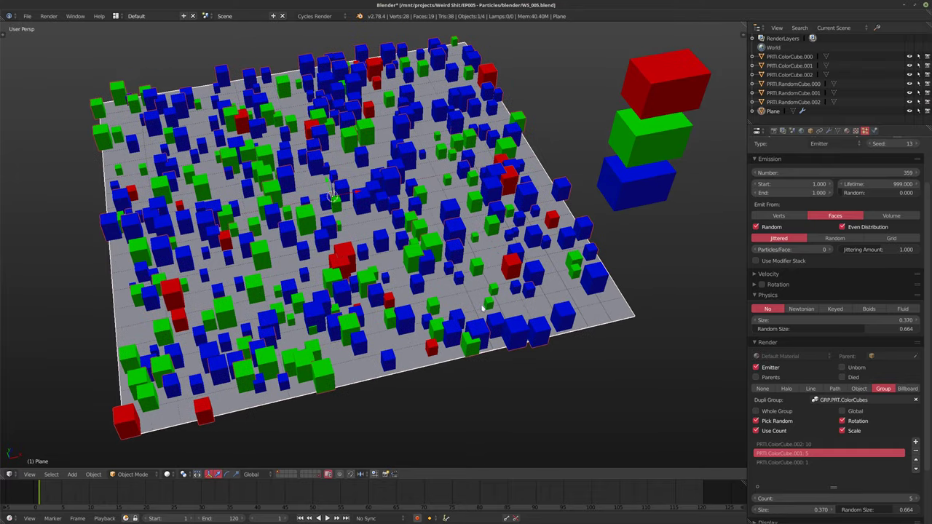
Increase the number of emitted particles to 1120
{"action": "left_click_drag", "start_coordinate": [818, 178], "coordinate": [909, 178]}
{"action": "middle_click_drag", "start_coordinate": [384, 218], "coordinate": [313, 226]}
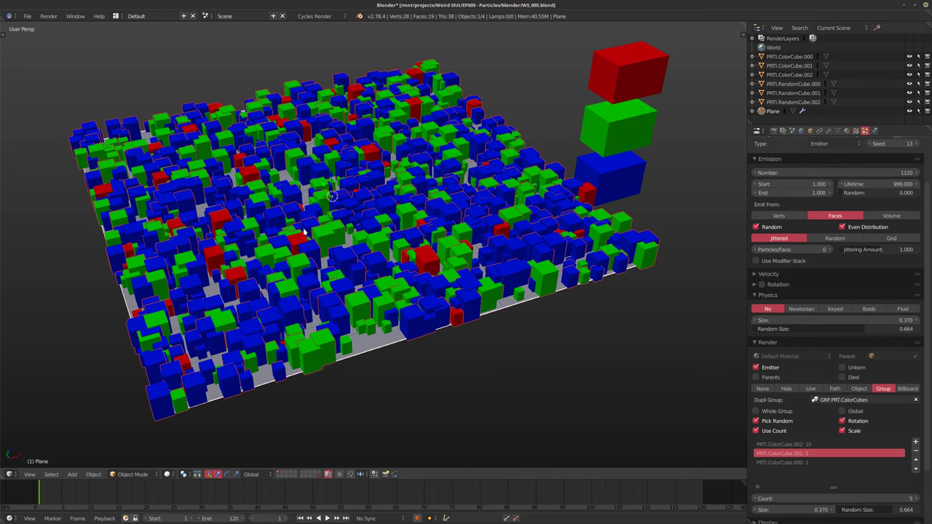
{"action": "middle_click_drag", "start_coordinate": [342, 197], "coordinate": [401, 189]}
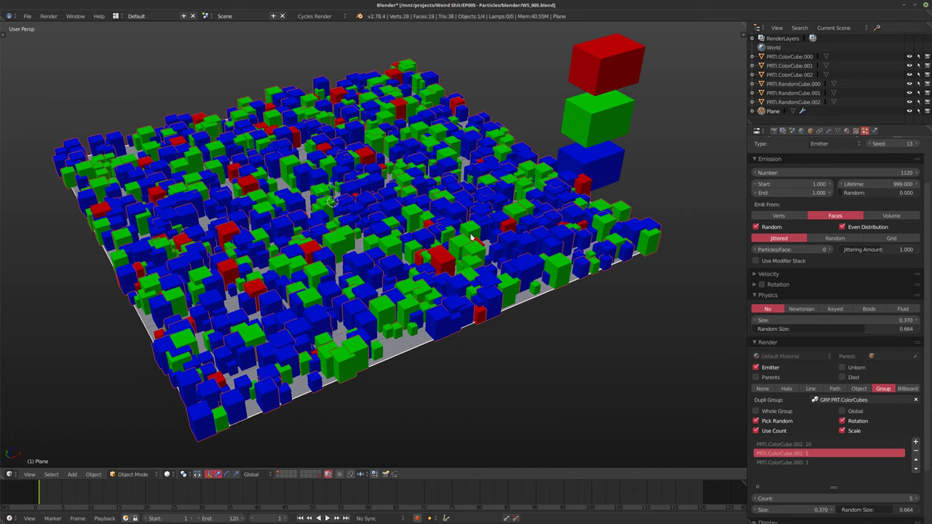
{"action": "middle_click_drag", "start_coordinate": [376, 252], "coordinate": [367, 254], "text": "shift"}
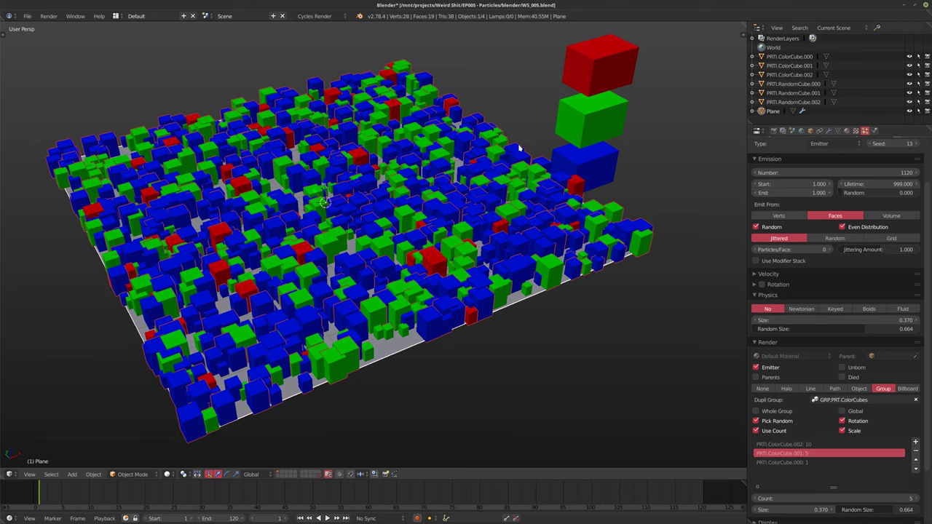
Disable Use Count for the objects in the particle dupli group
{"action": "middle_click_drag", "start_coordinate": [394, 204], "coordinate": [387, 199]}
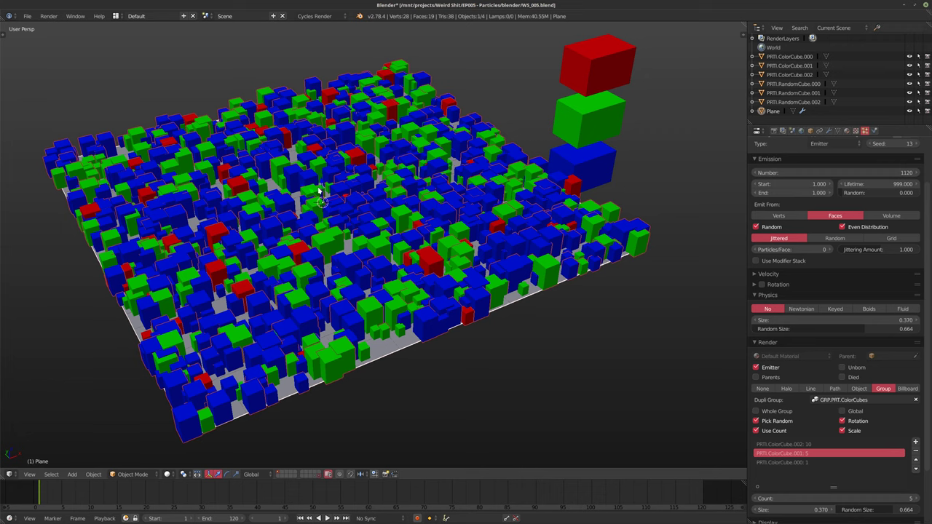
{"action": "middle_click_drag", "start_coordinate": [452, 235], "coordinate": [447, 233]}
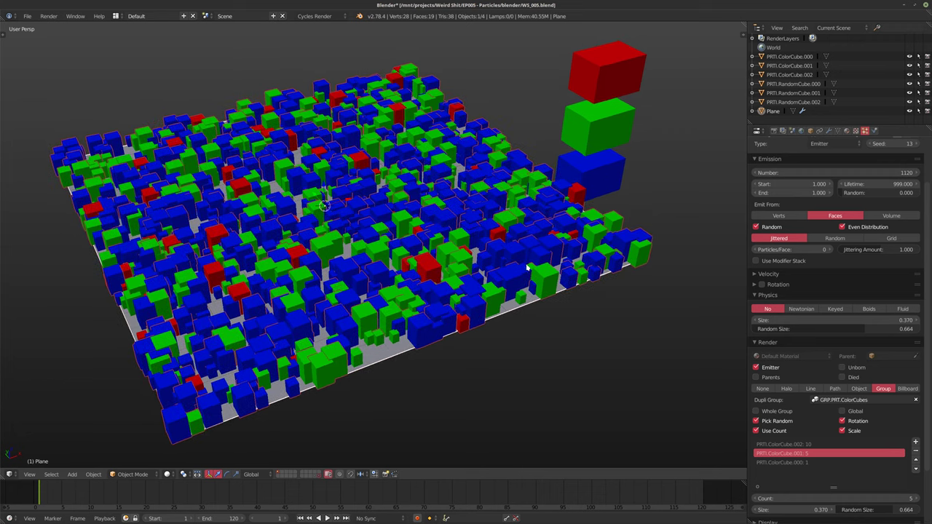
{"action": "left_click", "coordinate": [779, 431]}
{"action": "middle_click_drag", "start_coordinate": [470, 282], "coordinate": [385, 198]}
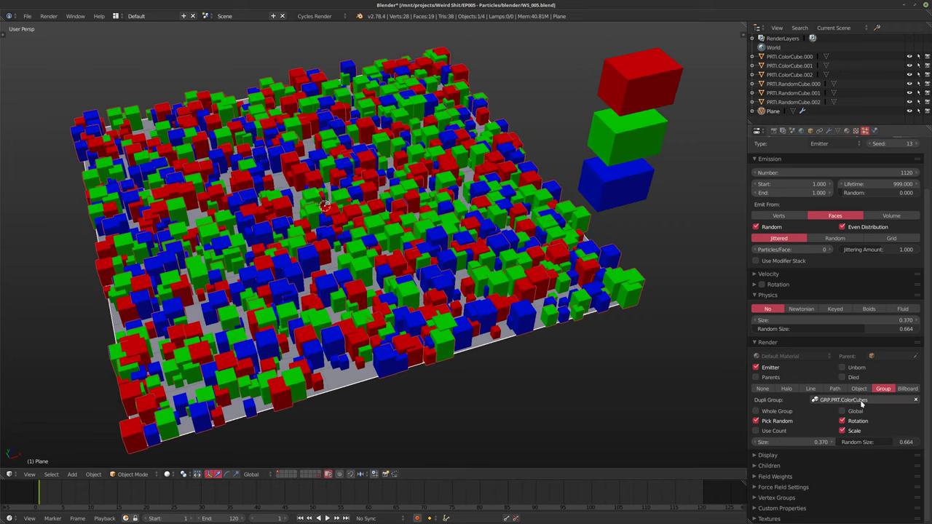
Set the number of emitted particles to 500
{"action": "left_click", "coordinate": [830, 173]}
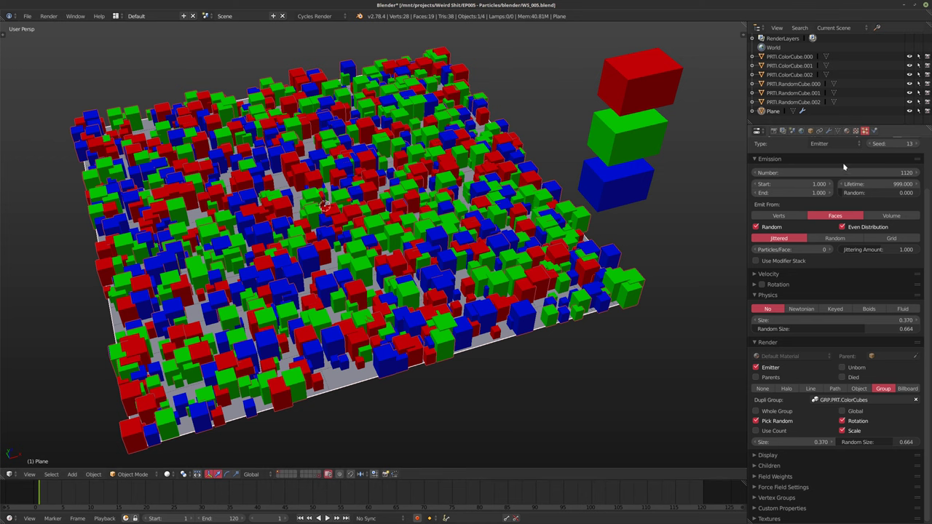
{"action": "type", "text": "500"}
{"action": "key", "text": "Return"}
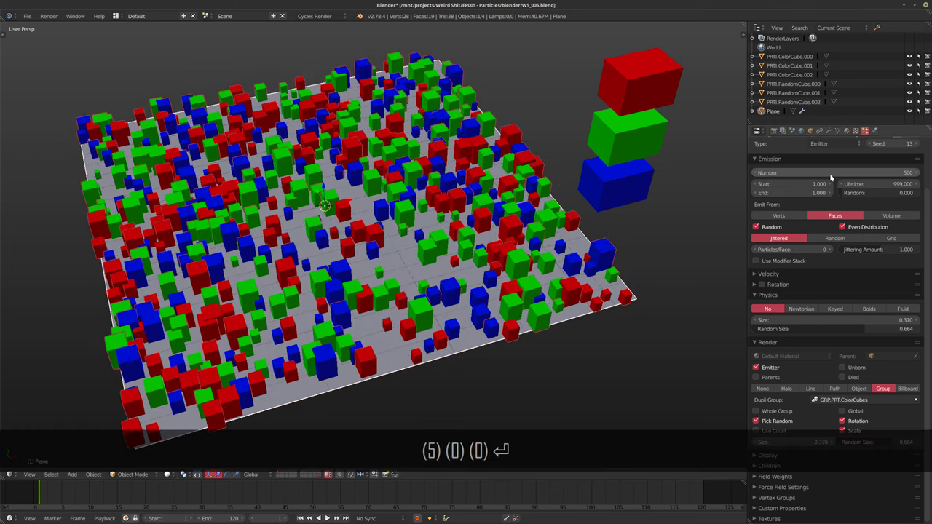
{"action": "middle_click_drag", "start_coordinate": [336, 255], "coordinate": [328, 249]}
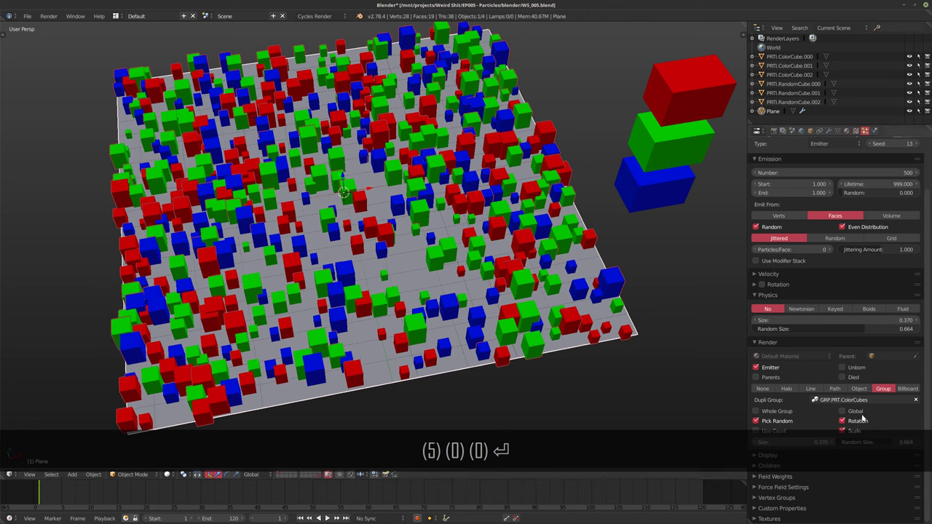
Change the particle system's dupli group to GRP.PRT.ShadeCubes
{"action": "left_click", "coordinate": [838, 403]}
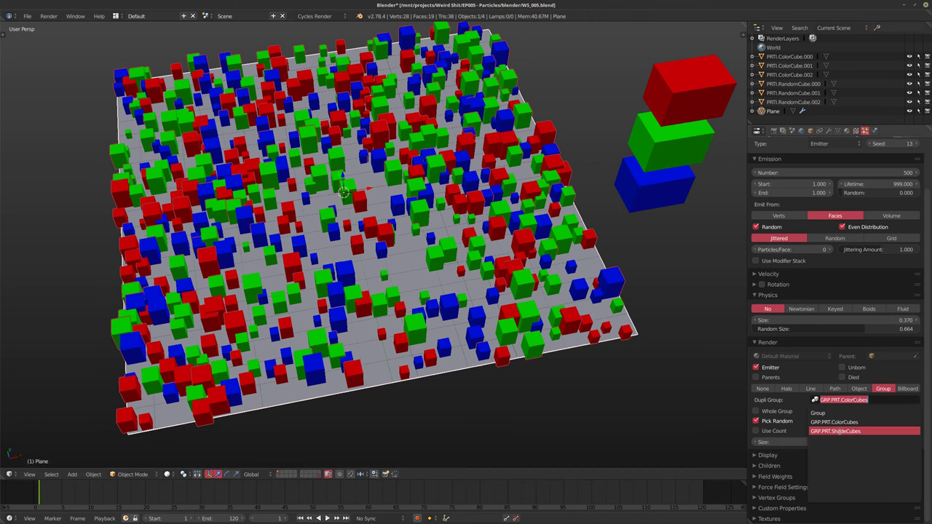
{"action": "left_click", "coordinate": [840, 432]}
{"action": "middle_click_drag", "start_coordinate": [395, 281], "coordinate": [365, 350]}
Show the layer with the three PRTI.RandomCube source cubes, select them all and rotate them 90° about the Y axis
{"action": "left_click", "coordinate": [315, 476]}
{"action": "middle_click_drag", "start_coordinate": [435, 340], "coordinate": [432, 345], "text": "shift"}
{"action": "right_click", "coordinate": [341, 171]}
{"action": "right_click", "coordinate": [404, 166], "text": "shift"}
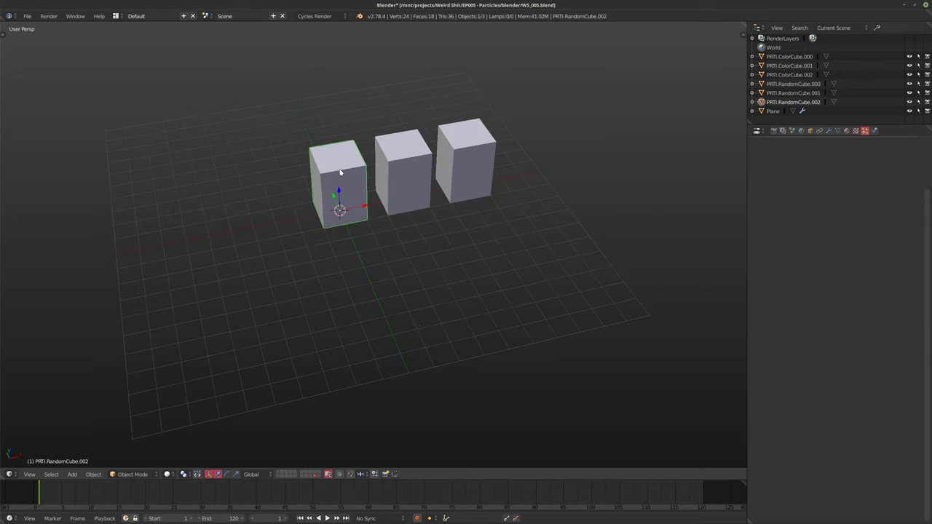
{"action": "right_click", "coordinate": [468, 158], "text": "shift"}
{"action": "middle_click_drag", "start_coordinate": [476, 266], "coordinate": [471, 263], "text": "shift"}
{"action": "key", "text": "r"}
{"action": "key", "text": "y"}
{"action": "key", "text": "9"}
{"action": "key", "text": "0"}
{"action": "key", "text": "Return"}
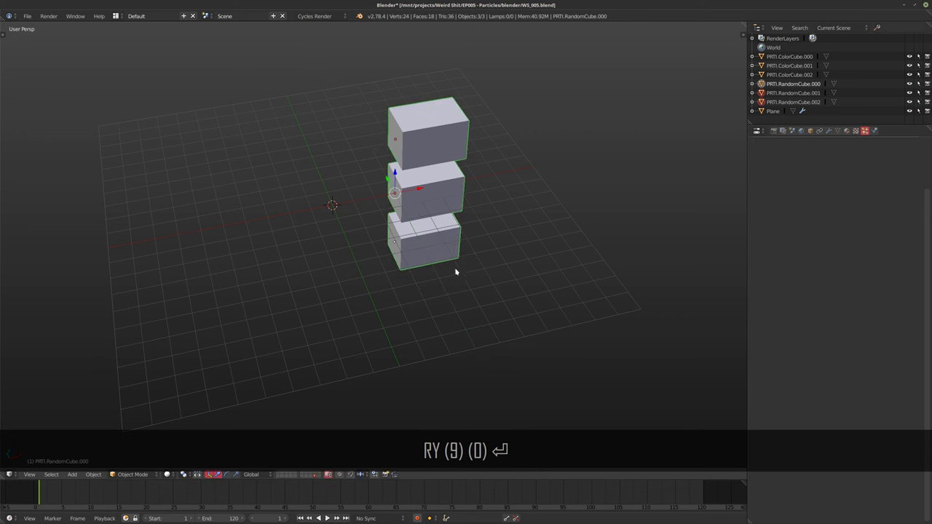
Switch back to the layer with the particle plane and select the plane
{"action": "left_click", "coordinate": [280, 473]}
{"action": "middle_click_drag", "start_coordinate": [335, 281], "coordinate": [421, 258]}
{"action": "right_click", "coordinate": [421, 257]}
{"action": "middle_click_drag", "start_coordinate": [523, 216], "coordinate": [497, 230], "text": "shift"}
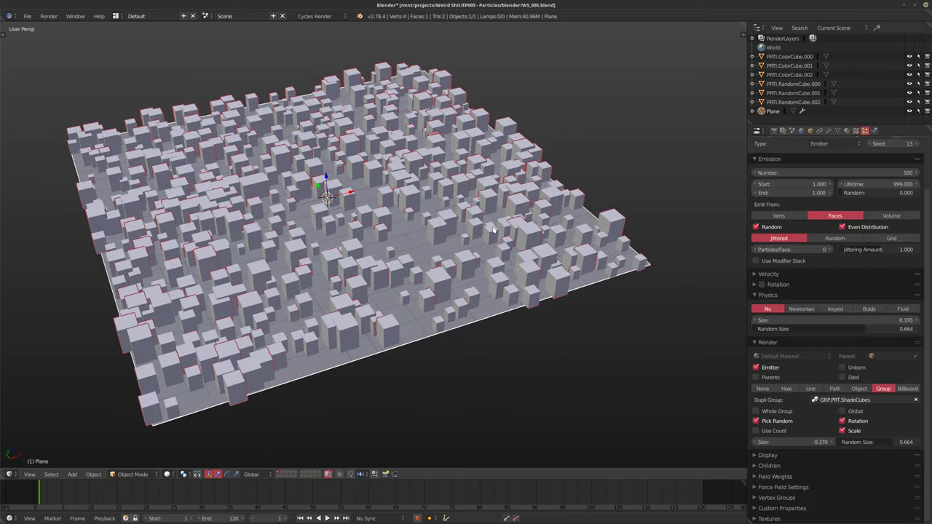
{"action": "middle_click_drag", "start_coordinate": [391, 246], "coordinate": [360, 241]}
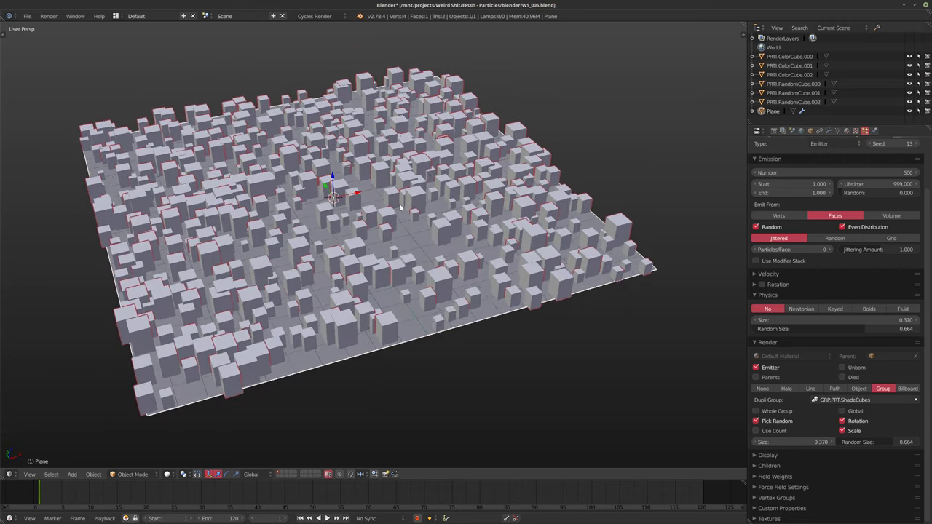
{"action": "middle_click_drag", "start_coordinate": [366, 322], "coordinate": [411, 313]}
Enlarge the timeline area below the 3D view and change it to the Node Editor
{"action": "left_click_drag", "start_coordinate": [438, 479], "coordinate": [444, 319]}
{"action": "middle_click_drag", "start_coordinate": [380, 221], "coordinate": [373, 227], "text": "shift"}
{"action": "scroll", "coordinate": [368, 218], "scroll_direction": "down", "scroll_amount": 1}
{"action": "middle_click_drag", "start_coordinate": [355, 171], "coordinate": [369, 192], "text": "shift"}
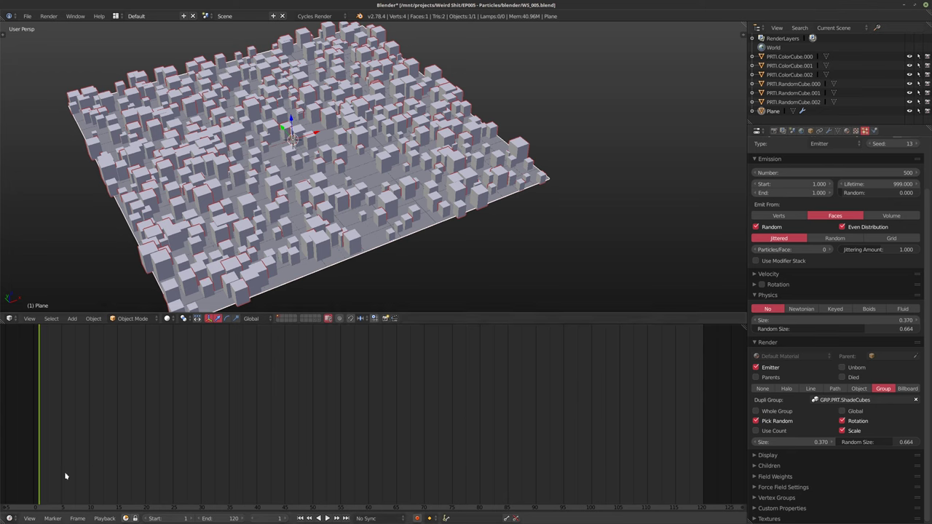
{"action": "left_click", "coordinate": [10, 519]}
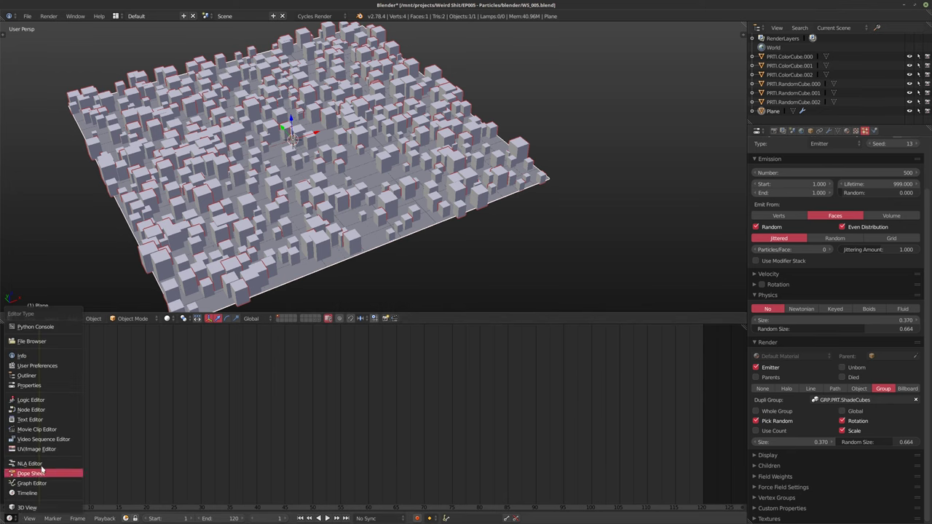
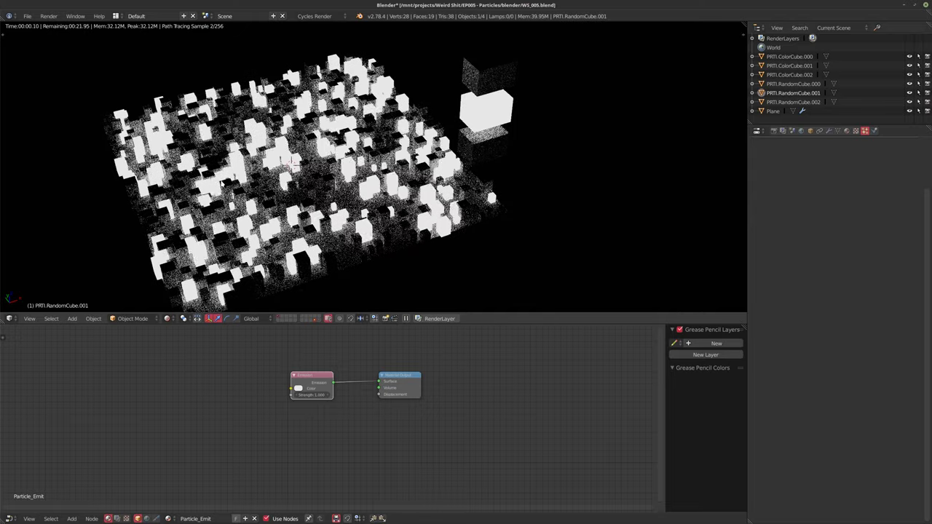
Assign the Particle_Random material to PRTI.RandomCube.001
{"action": "scroll", "coordinate": [314, 399], "scroll_direction": "up", "scroll_amount": 2}
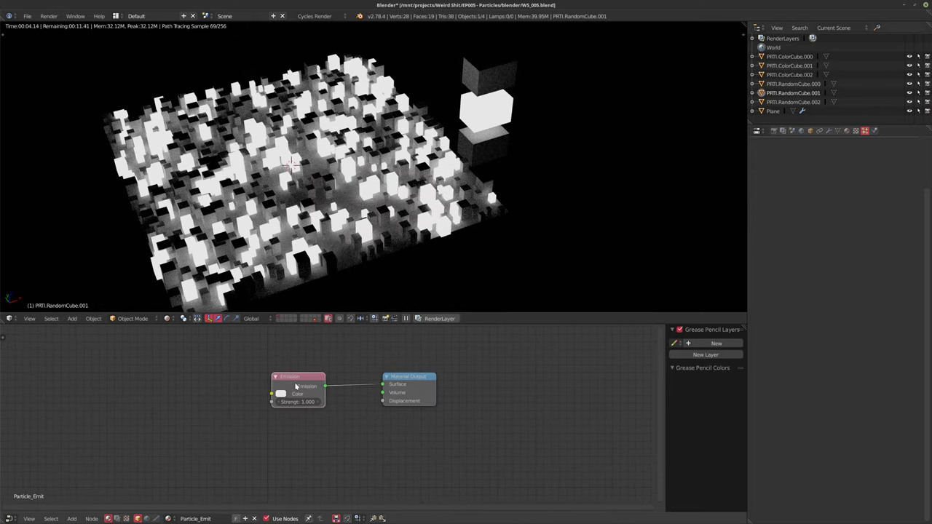
{"action": "left_click", "coordinate": [168, 518]}
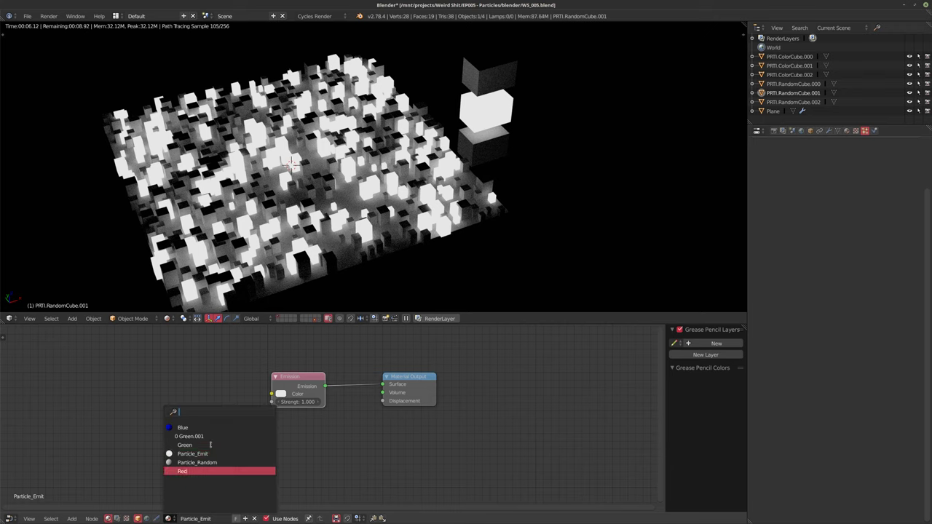
{"action": "left_click", "coordinate": [240, 461]}
{"action": "middle_click_drag", "start_coordinate": [375, 433], "coordinate": [373, 456]}
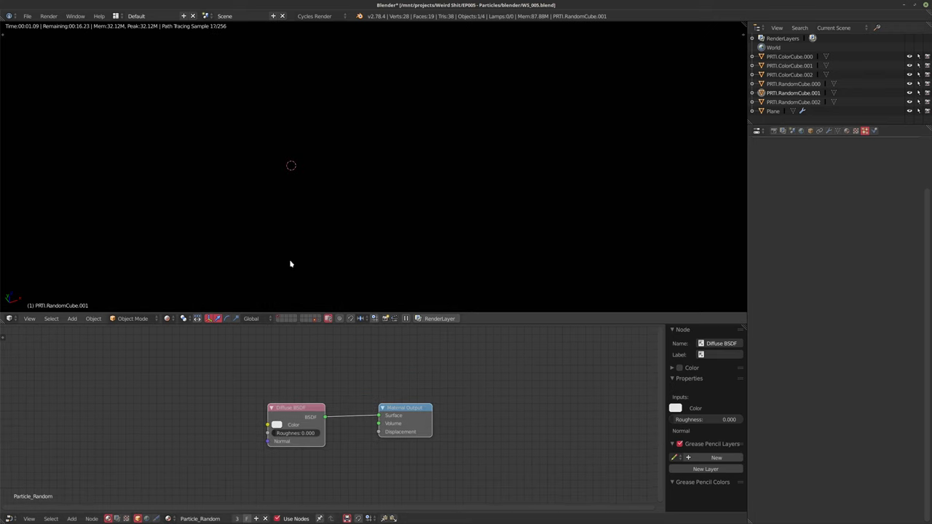
Brighten the world background colour to a light grey
{"action": "left_click", "coordinate": [801, 130]}
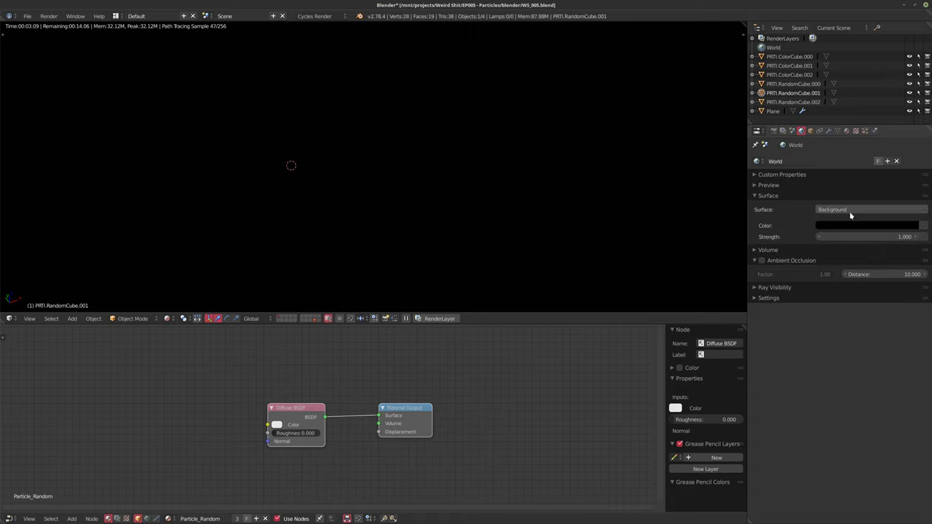
{"action": "left_click", "coordinate": [879, 225]}
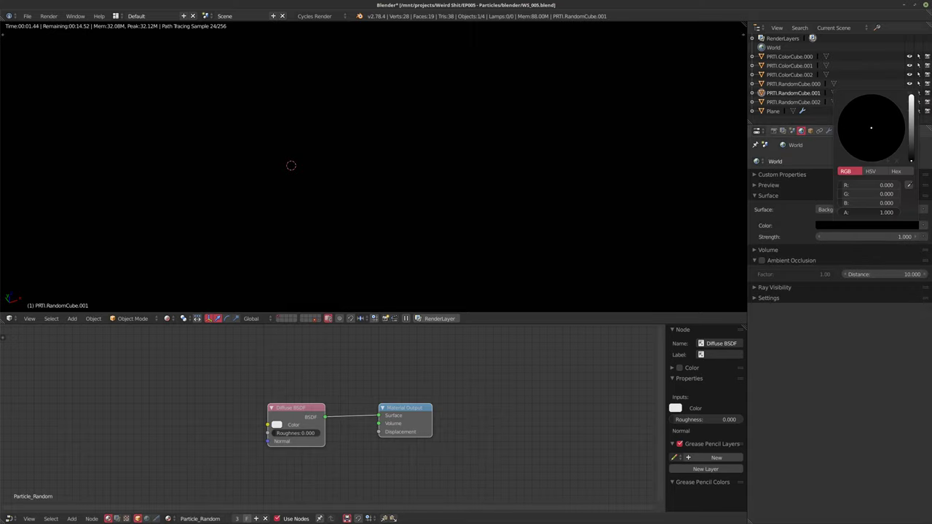
{"action": "left_click_drag", "start_coordinate": [911, 160], "coordinate": [910, 115]}
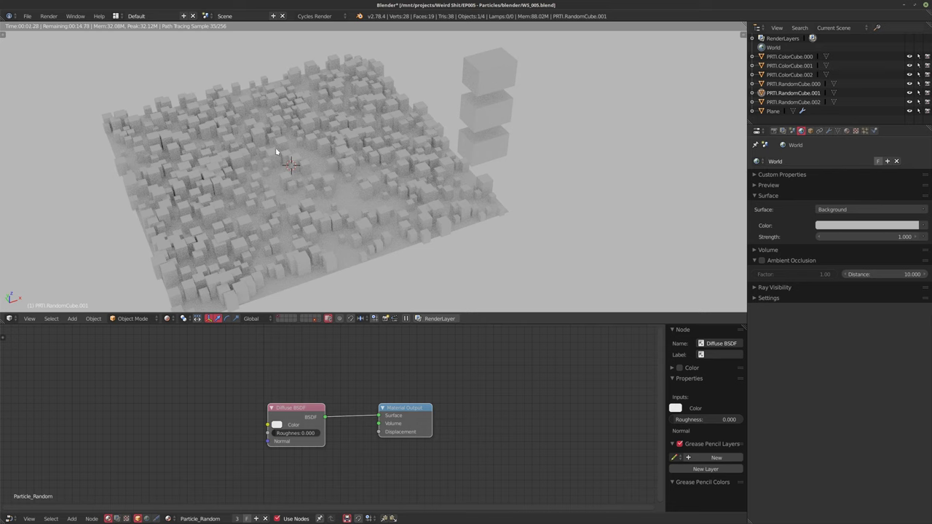
{"action": "left_click", "coordinate": [561, 223]}
Select the middle source cube, PRTI.RandomCube.001, and give it the Particle_Emit material
{"action": "left_click", "coordinate": [793, 84]}
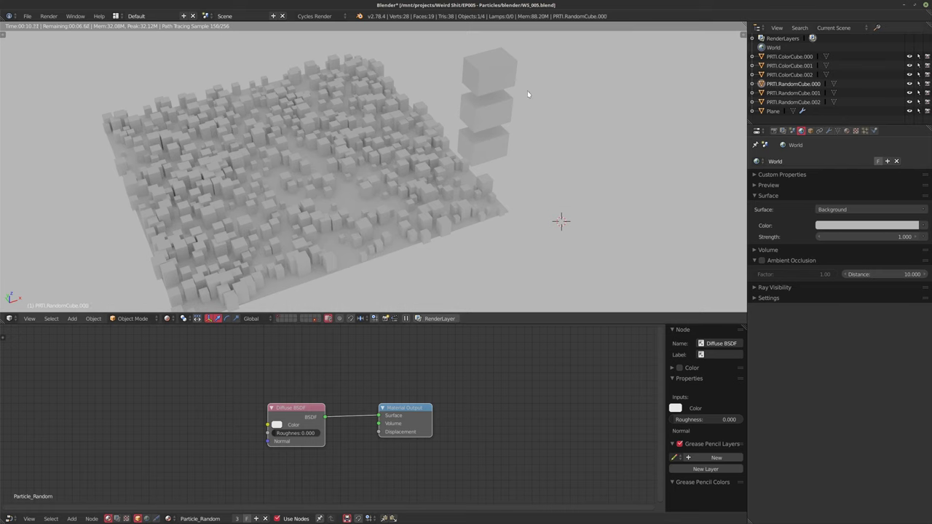
{"action": "right_click", "coordinate": [492, 112]}
{"action": "left_click", "coordinate": [168, 519]}
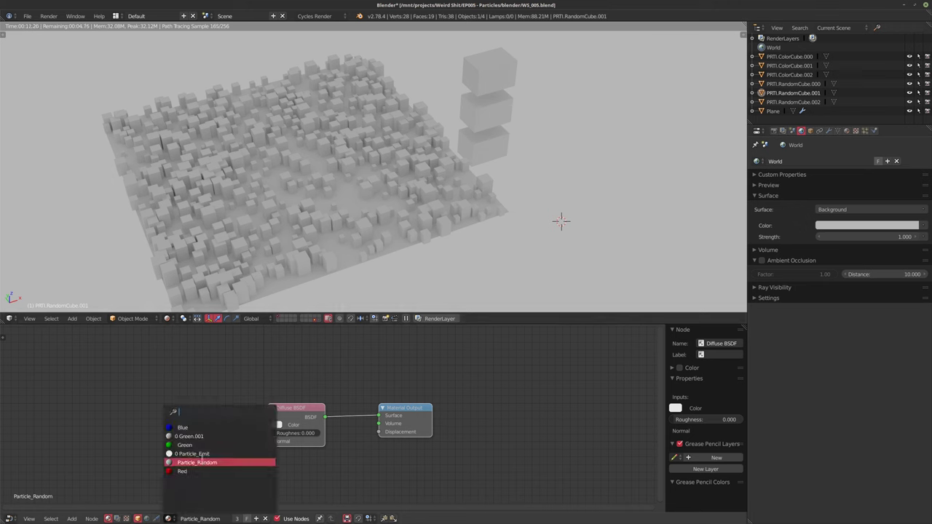
{"action": "left_click", "coordinate": [211, 452]}
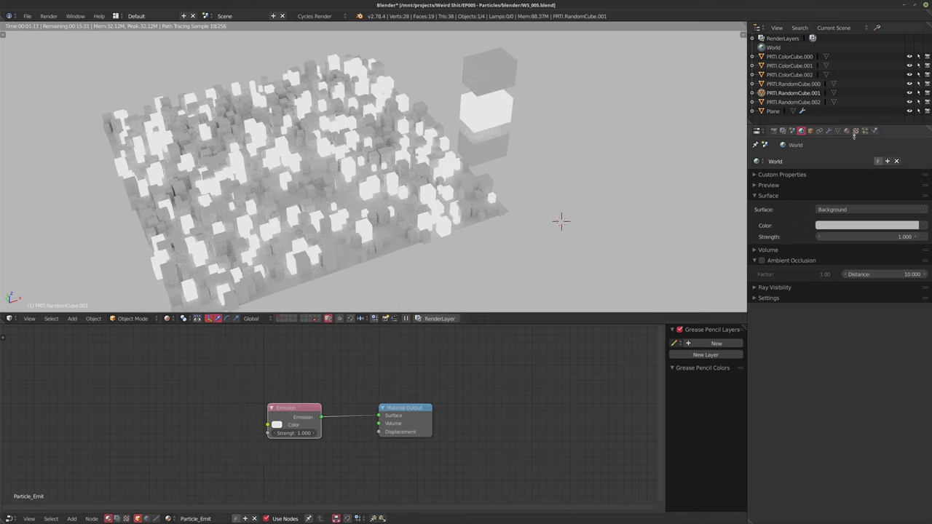
Make the plane's particles render as a single object, with PRTI.RandomCube.000 as the dupli object
{"action": "left_click", "coordinate": [864, 131]}
{"action": "right_click", "coordinate": [363, 200]}
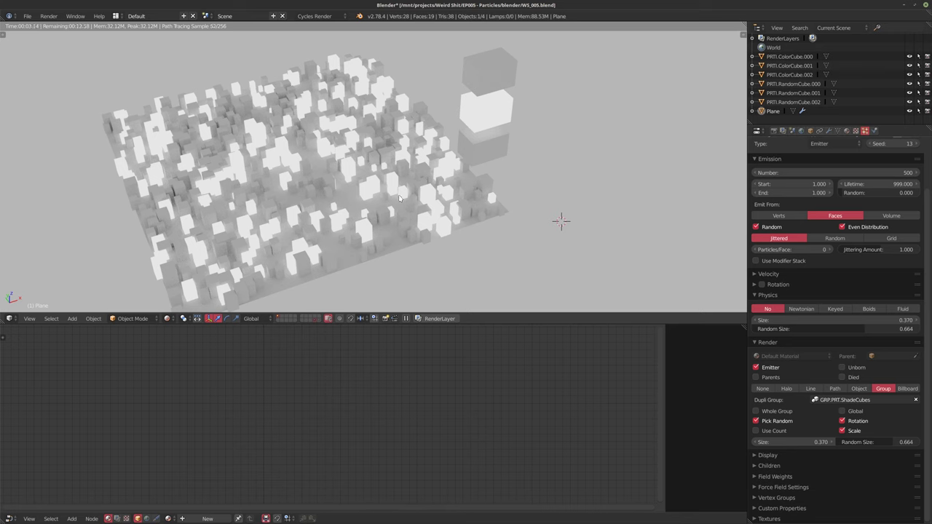
{"action": "left_click", "coordinate": [860, 388]}
{"action": "left_click", "coordinate": [848, 400]}
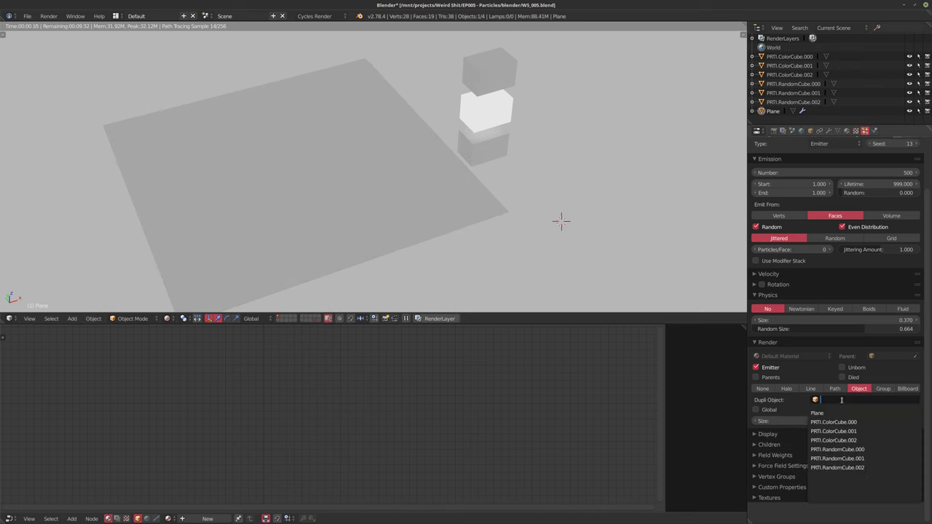
{"action": "left_click", "coordinate": [837, 459]}
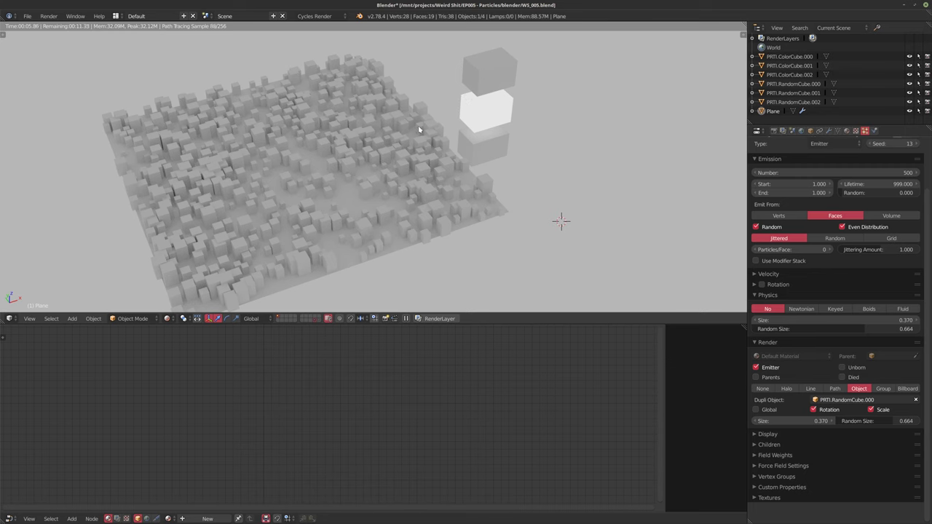
Select PRTI.RandomCube.002 and add a Particle Info node in front of the Diffuse BSDF in its Particle_Random material
{"action": "right_click", "coordinate": [497, 83]}
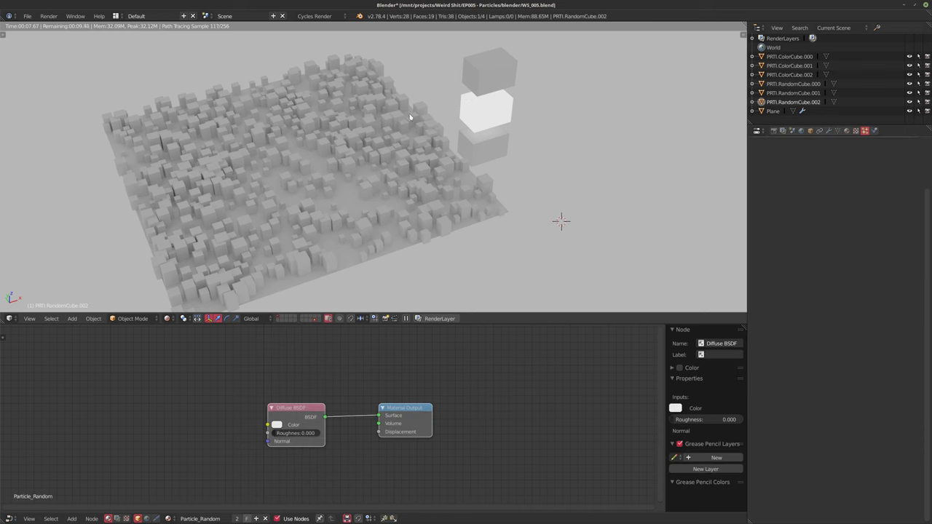
{"action": "middle_click_drag", "start_coordinate": [222, 419], "coordinate": [266, 395]}
{"action": "scroll", "coordinate": [267, 395], "scroll_direction": "up", "scroll_amount": 1}
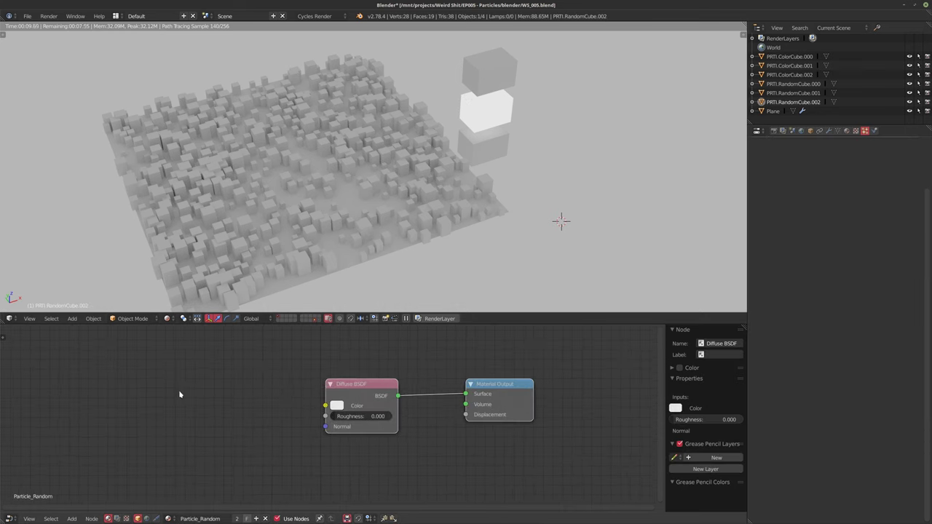
{"action": "key", "text": "shift+a"}
{"action": "mouse_move", "coordinate": [171, 393]}
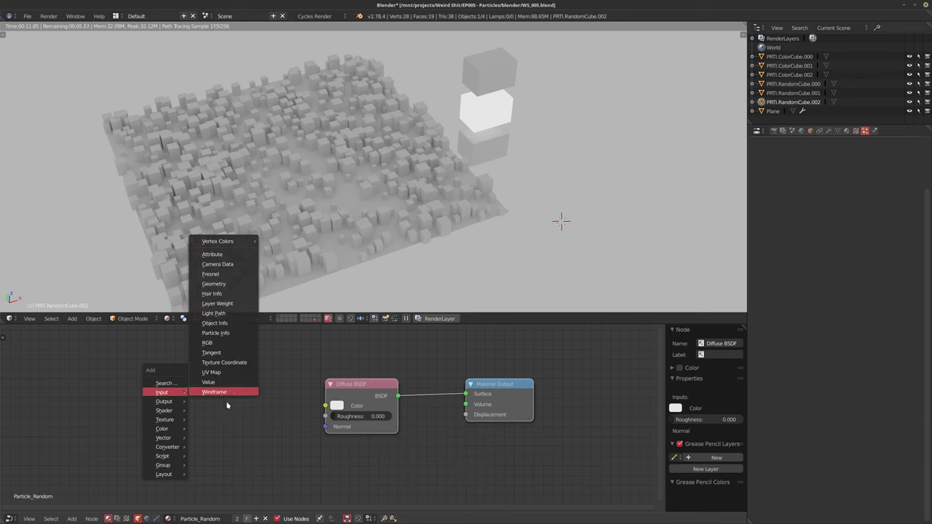
{"action": "left_click", "coordinate": [216, 333]}
{"action": "left_click", "coordinate": [131, 375]}
{"action": "scroll", "coordinate": [207, 413], "scroll_direction": "up", "scroll_amount": 1}
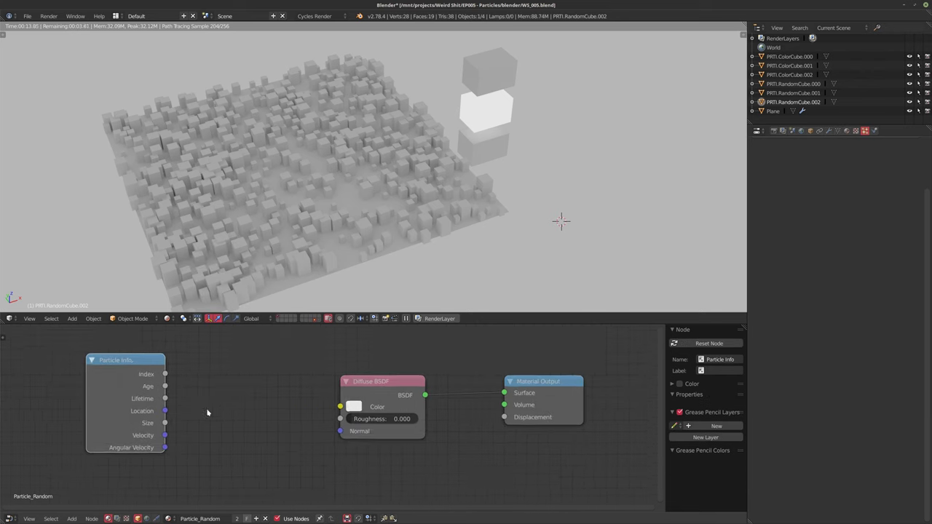
{"action": "middle_click_drag", "start_coordinate": [207, 413], "coordinate": [232, 409]}
{"action": "left_click_drag", "start_coordinate": [158, 397], "coordinate": [145, 389]}
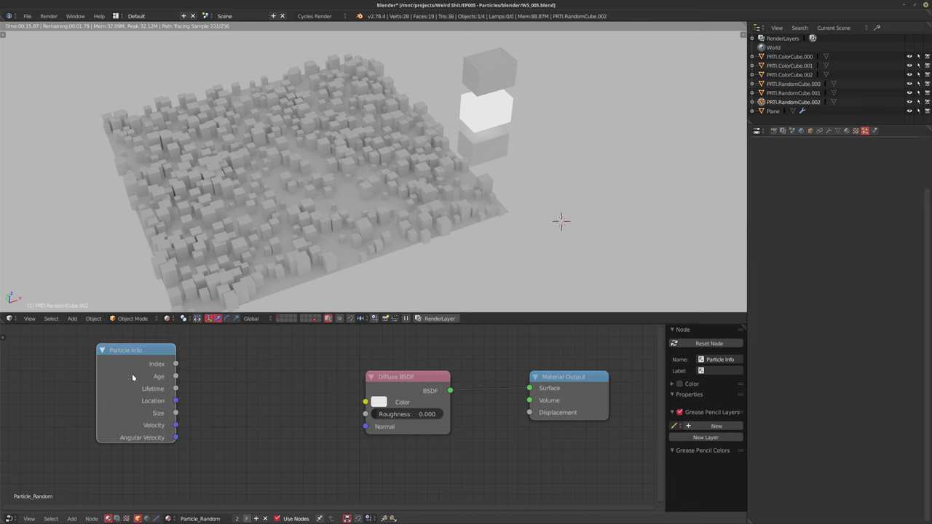
Preview the Particle Info outputs one after another through a Viewer node, from Index through to Angular Velocity
{"action": "left_click", "coordinate": [138, 366], "text": "ctrl+shift"}
{"action": "left_click", "coordinate": [132, 375], "text": "ctrl+shift"}
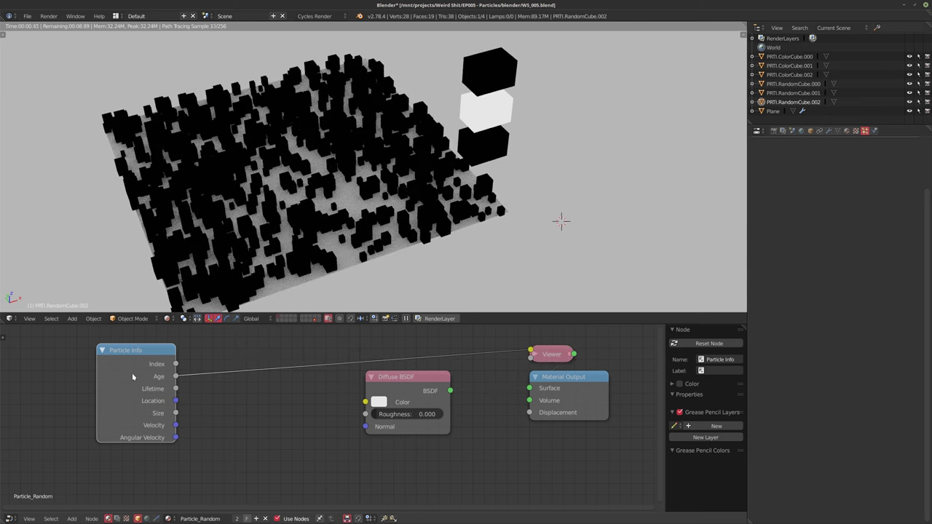
{"action": "left_click", "coordinate": [142, 388], "text": "ctrl+shift"}
{"action": "left_click", "coordinate": [141, 387], "text": "ctrl+shift"}
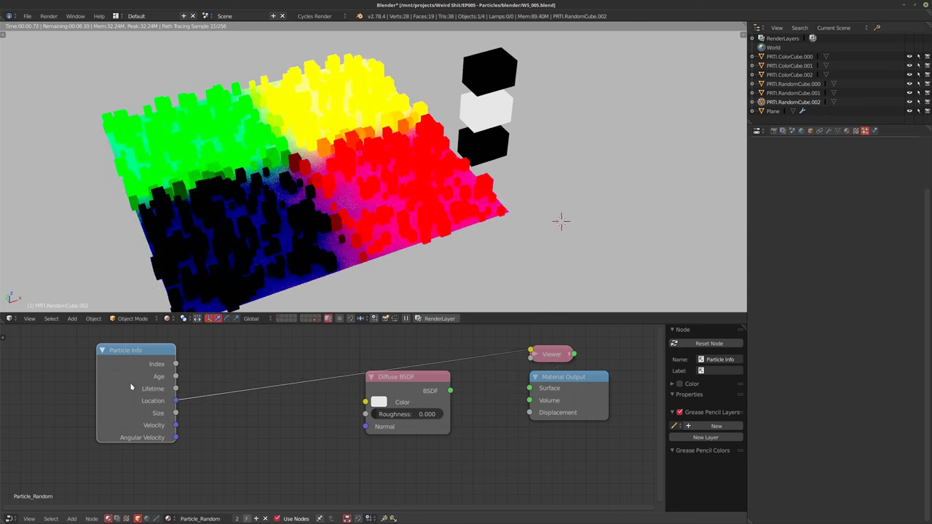
{"action": "left_click", "coordinate": [136, 386], "text": "ctrl+shift"}
{"action": "left_click", "coordinate": [131, 382], "text": "ctrl+shift"}
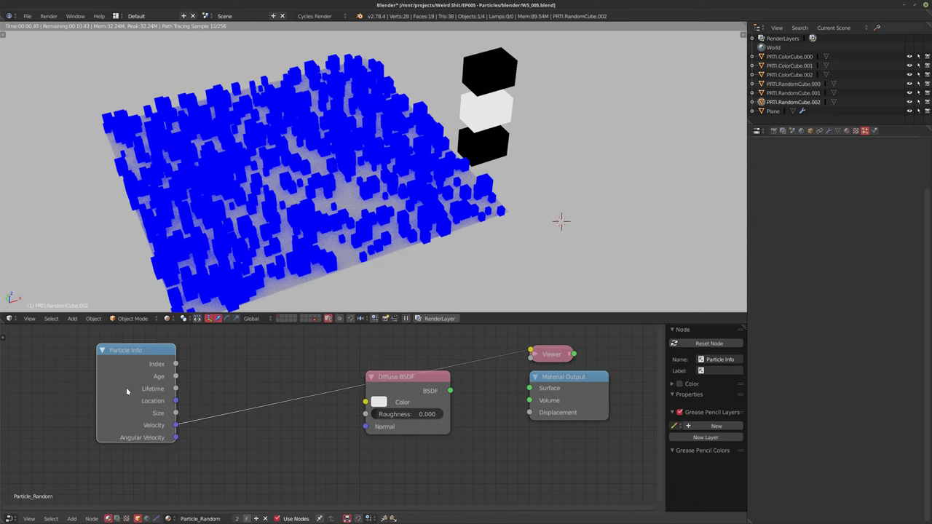
{"action": "left_click", "coordinate": [126, 389], "text": "ctrl+shift"}
{"action": "middle_click_drag", "start_coordinate": [164, 384], "coordinate": [242, 397]}
{"action": "scroll", "coordinate": [242, 398], "scroll_direction": "down", "scroll_amount": 2}
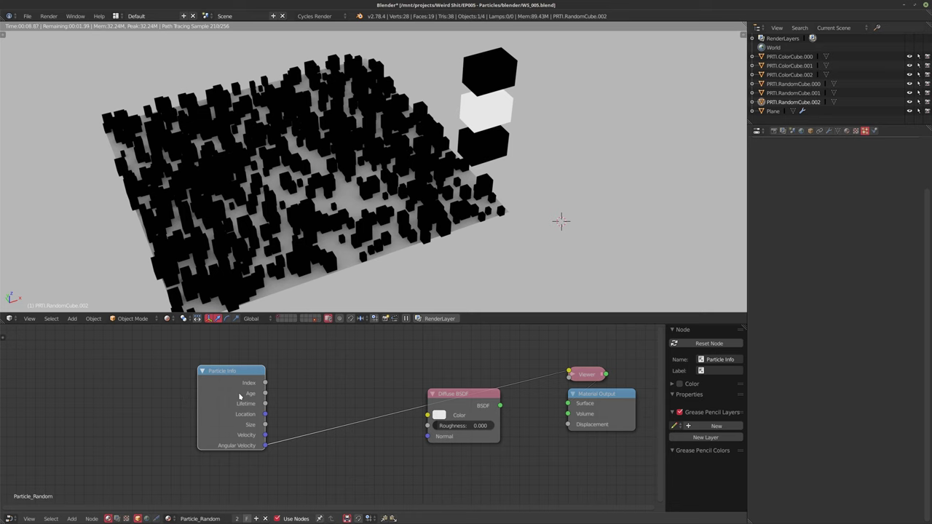
Delete the Particle Info node and add an Object Info node in its place in the Particle_Random material
{"action": "key", "text": "ctrl+x"}
{"action": "key", "text": "shift+a"}
{"action": "mouse_move", "coordinate": [239, 393]}
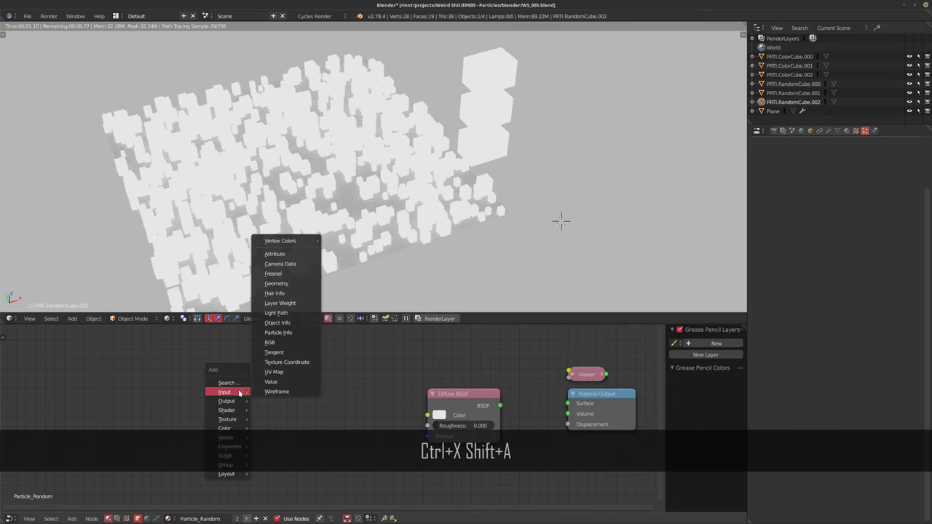
{"action": "left_click", "coordinate": [276, 323]}
{"action": "left_click", "coordinate": [191, 365]}
{"action": "scroll", "coordinate": [240, 404], "scroll_direction": "up", "scroll_amount": 2}
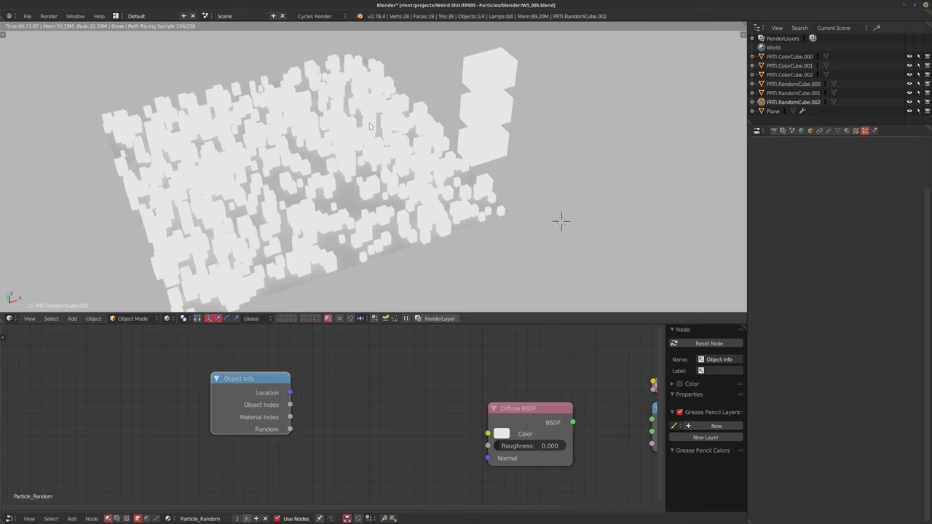
Preview the Object Info outputs one after another through a Viewer node, from Location through to Random
{"action": "left_click", "coordinate": [237, 392], "text": "ctrl+shift"}
{"action": "left_click", "coordinate": [238, 393], "text": "ctrl+shift"}
{"action": "left_click", "coordinate": [237, 393], "text": "ctrl+shift"}
{"action": "left_click", "coordinate": [237, 392], "text": "ctrl+shift"}
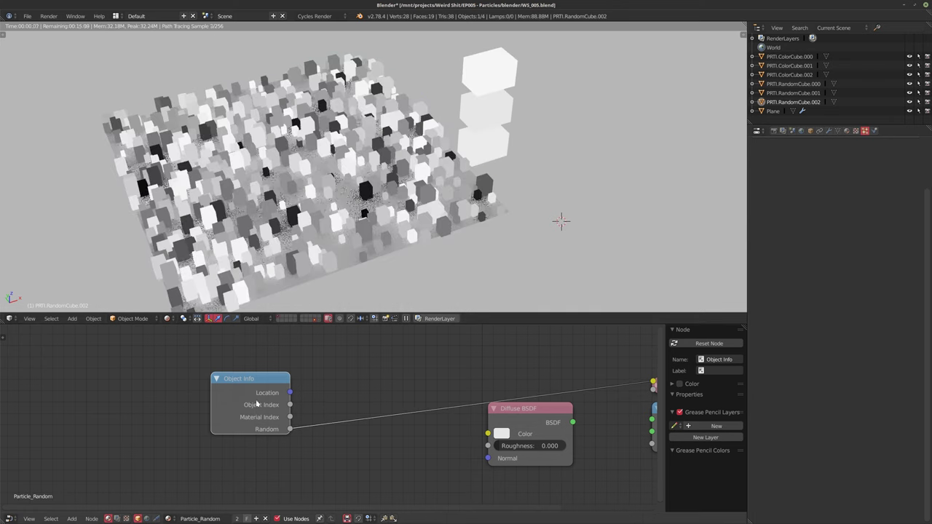
Move the Object Info node up out of the way, reconnect the Diffuse BSDF to the Material Output and shift it away to make room
{"action": "middle_click_drag", "start_coordinate": [321, 421], "coordinate": [341, 435]}
{"action": "left_click_drag", "start_coordinate": [260, 413], "coordinate": [256, 376]}
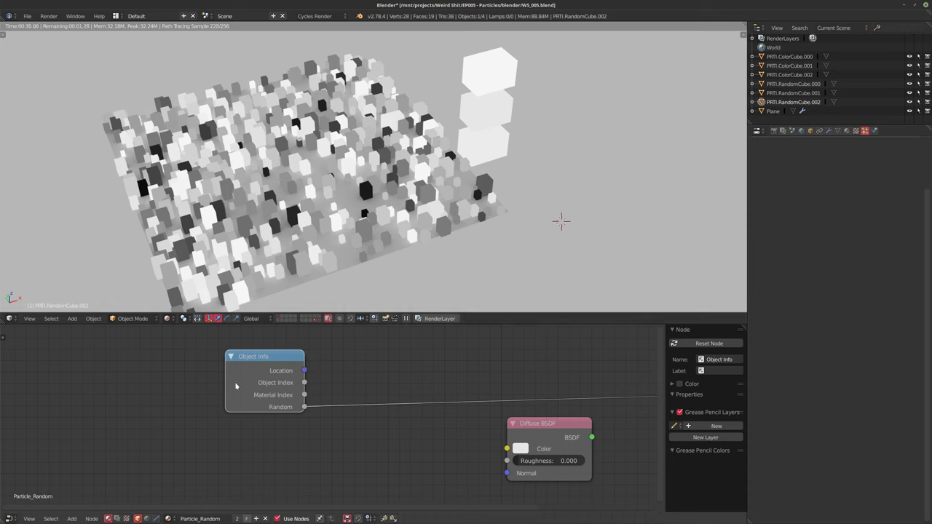
{"action": "middle_click_drag", "start_coordinate": [260, 397], "coordinate": [220, 385]}
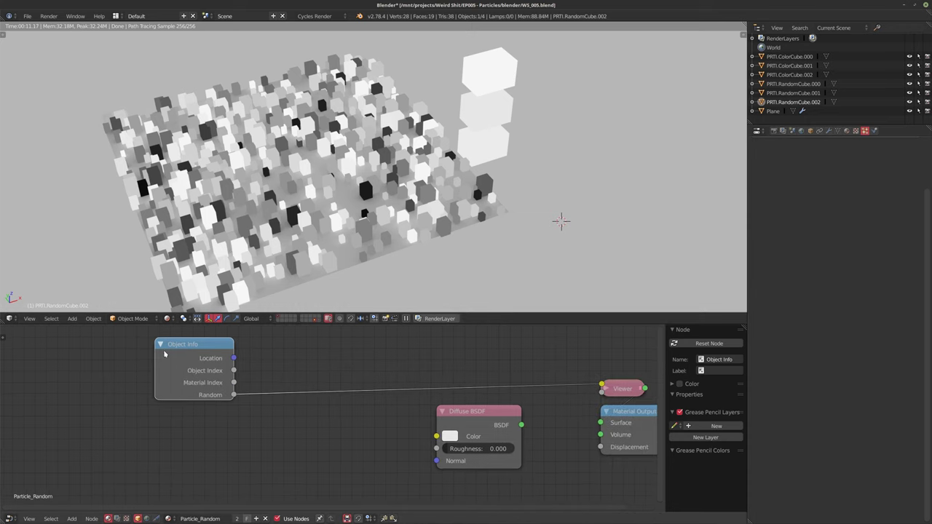
{"action": "left_click_drag", "start_coordinate": [179, 388], "coordinate": [163, 373]}
{"action": "middle_click_drag", "start_coordinate": [515, 442], "coordinate": [374, 410]}
{"action": "left_click", "coordinate": [405, 416], "text": "ctrl+shift"}
{"action": "scroll", "coordinate": [374, 410], "scroll_direction": "down", "scroll_amount": 1}
{"action": "left_click_drag", "start_coordinate": [381, 403], "coordinate": [318, 403]}
{"action": "middle_click_drag", "start_coordinate": [388, 432], "coordinate": [438, 423]}
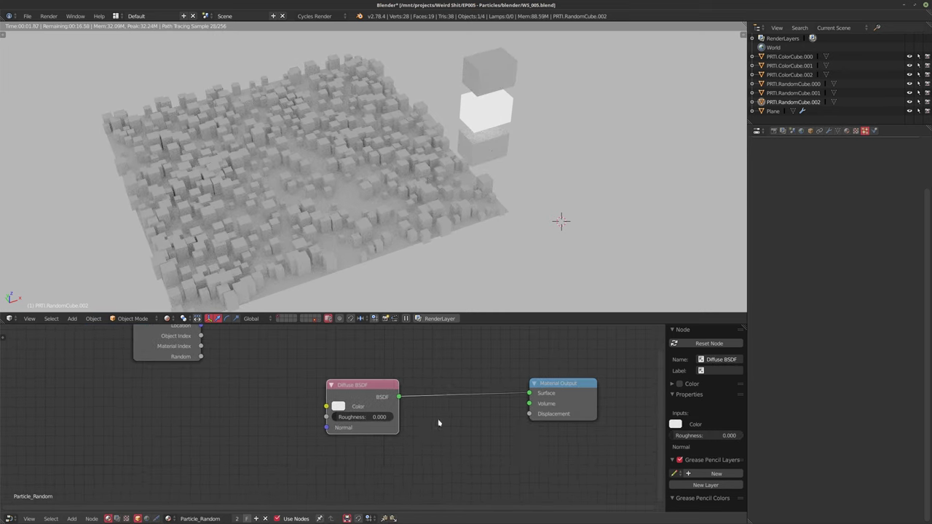
Insert a Mix Shader between the Diffuse BSDF and the Material Output
{"action": "key", "text": "shift+a"}
{"action": "mouse_move", "coordinate": [422, 439]}
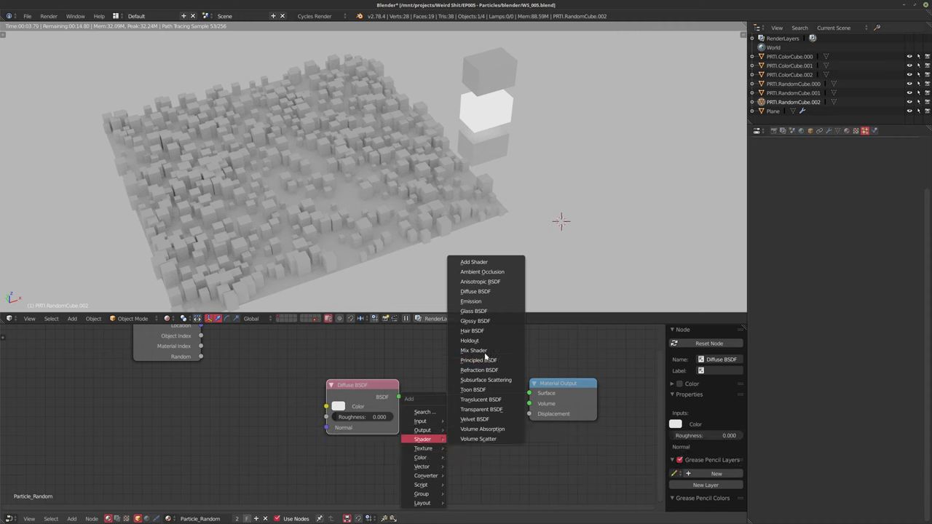
{"action": "left_click", "coordinate": [474, 351]}
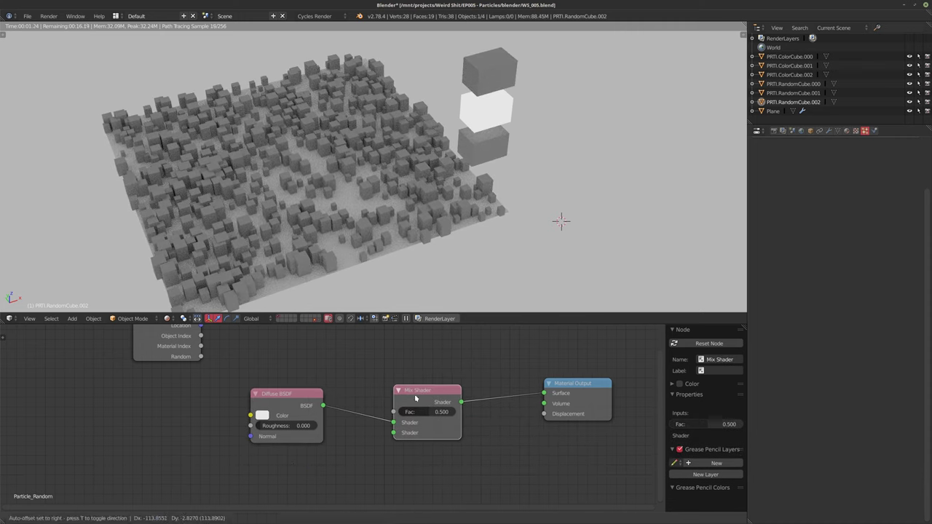
{"action": "left_click", "coordinate": [415, 395]}
Add an Emission shader below the Diffuse BSDF and connect it to the Mix Shader's second shader input
{"action": "middle_click_drag", "start_coordinate": [300, 449], "coordinate": [326, 413]}
{"action": "key", "text": "shift+a"}
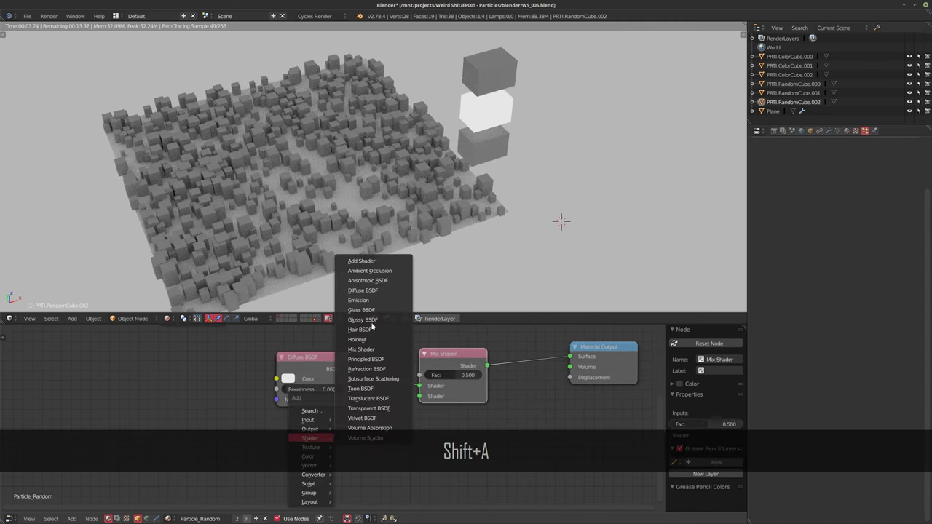
{"action": "left_click", "coordinate": [358, 300]}
{"action": "left_click", "coordinate": [397, 437]}
{"action": "middle_click_drag", "start_coordinate": [396, 437], "coordinate": [417, 476]}
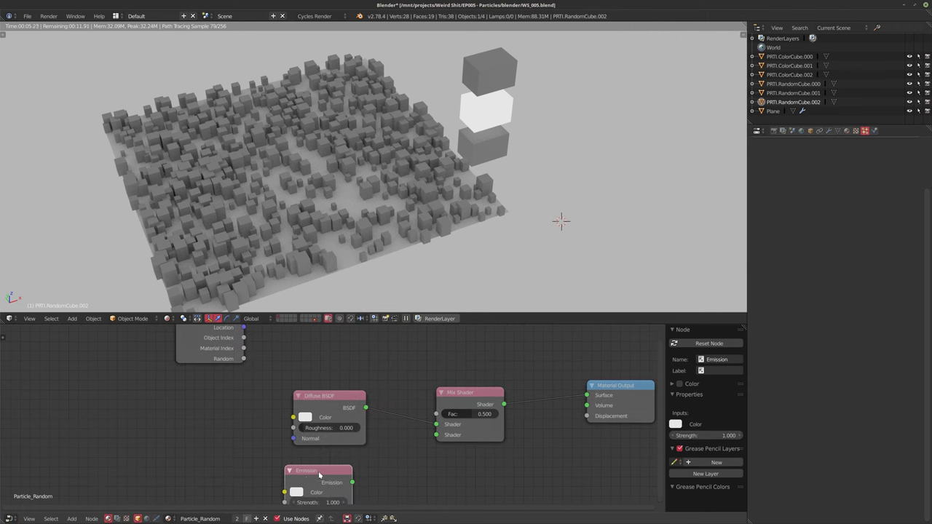
{"action": "left_click_drag", "start_coordinate": [316, 471], "coordinate": [435, 436]}
Drive the Mix Shader's Fac with the Random output of the Object Info node
{"action": "middle_click_drag", "start_coordinate": [369, 406], "coordinate": [362, 429]}
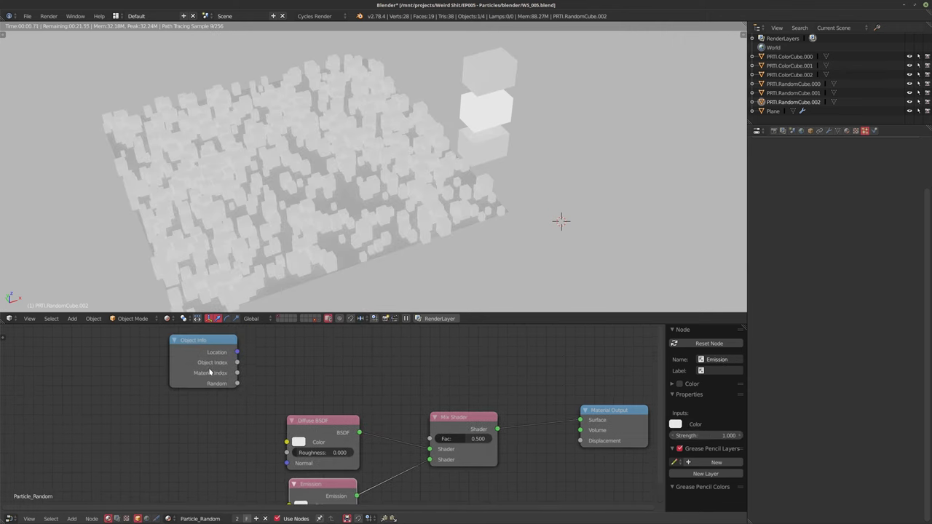
{"action": "left_click", "coordinate": [219, 354]}
{"action": "left_click_drag", "start_coordinate": [250, 378], "coordinate": [431, 439]}
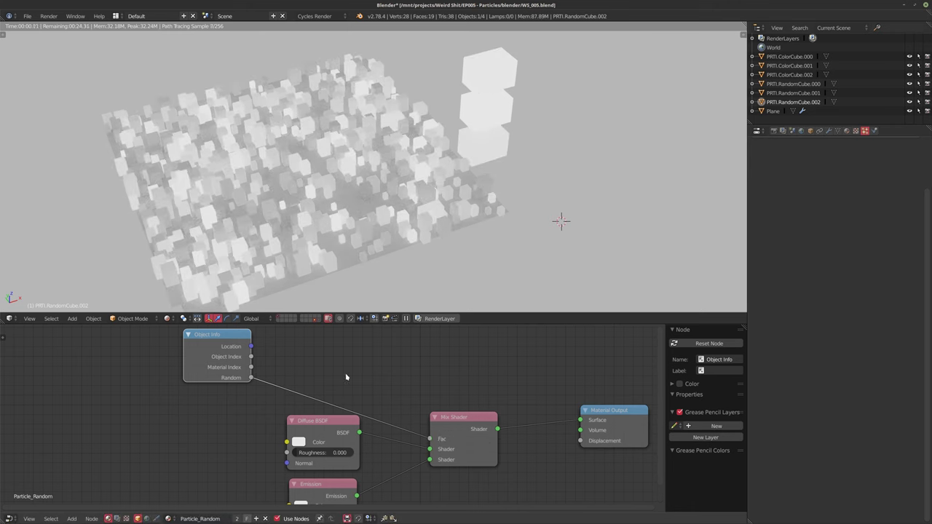
{"action": "key", "text": "Home"}
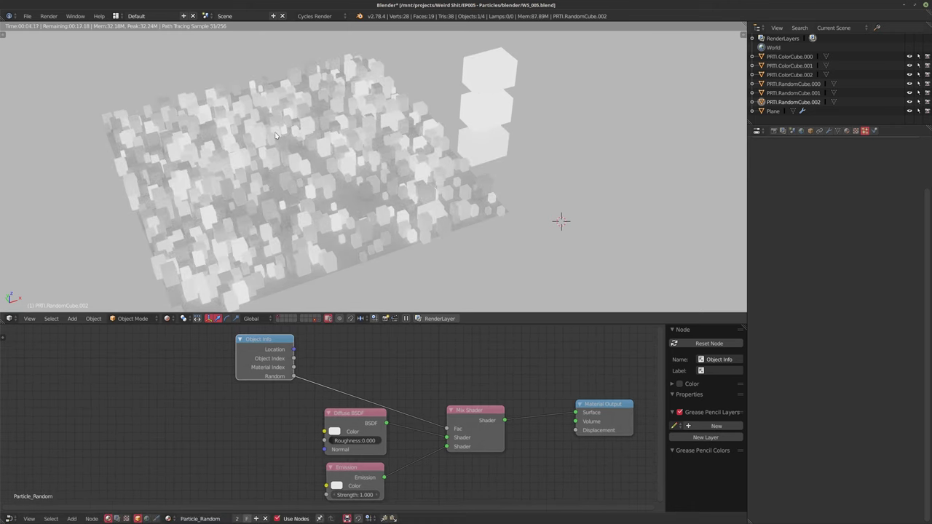
Cycle the Viewer through the Object Info outputs again, from Location to Random, to compare them on the cubes
{"action": "left_click", "coordinate": [274, 364], "text": "ctrl+shift"}
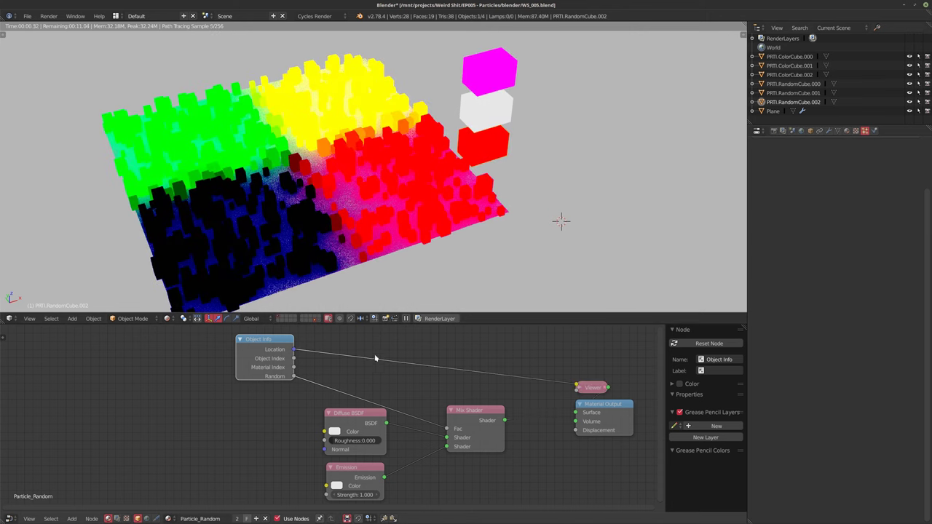
{"action": "left_click", "coordinate": [272, 365], "text": "ctrl+shift"}
{"action": "left_click", "coordinate": [272, 365], "text": "ctrl+shift"}
{"action": "left_click", "coordinate": [272, 365], "text": "ctrl+shift"}
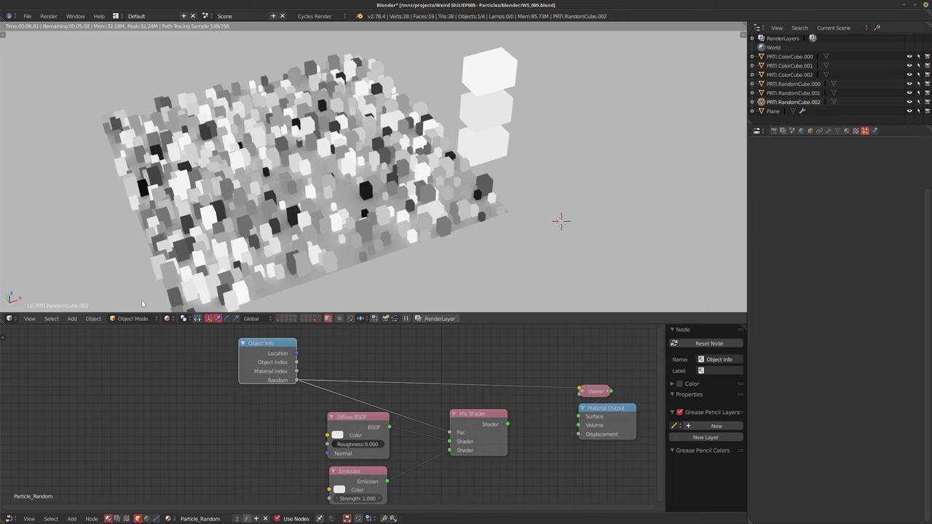
Insert a ColorRamp node on the link between the Object Info Random output and the Viewer
{"action": "middle_click_drag", "start_coordinate": [413, 352], "coordinate": [372, 356]}
{"action": "key", "text": "shift+a"}
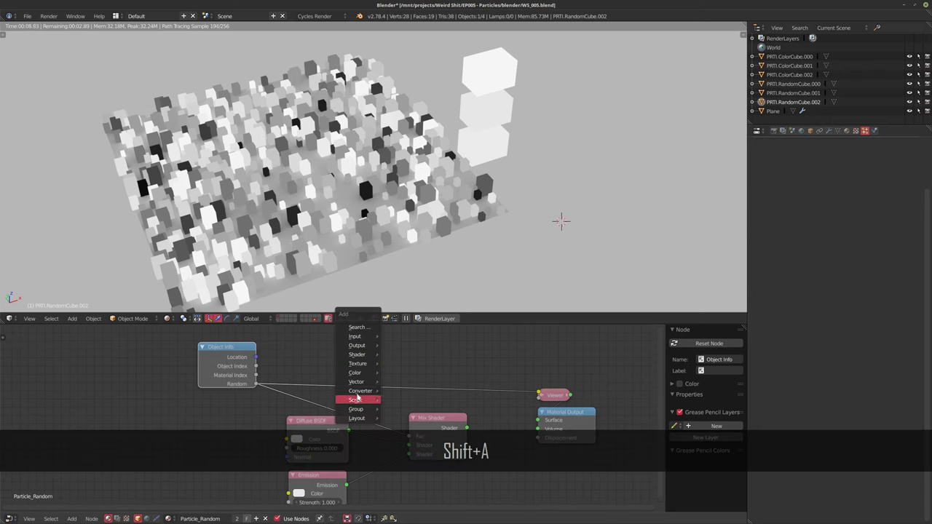
{"action": "mouse_move", "coordinate": [356, 391]}
{"action": "left_click", "coordinate": [406, 402]}
{"action": "left_click", "coordinate": [300, 309]}
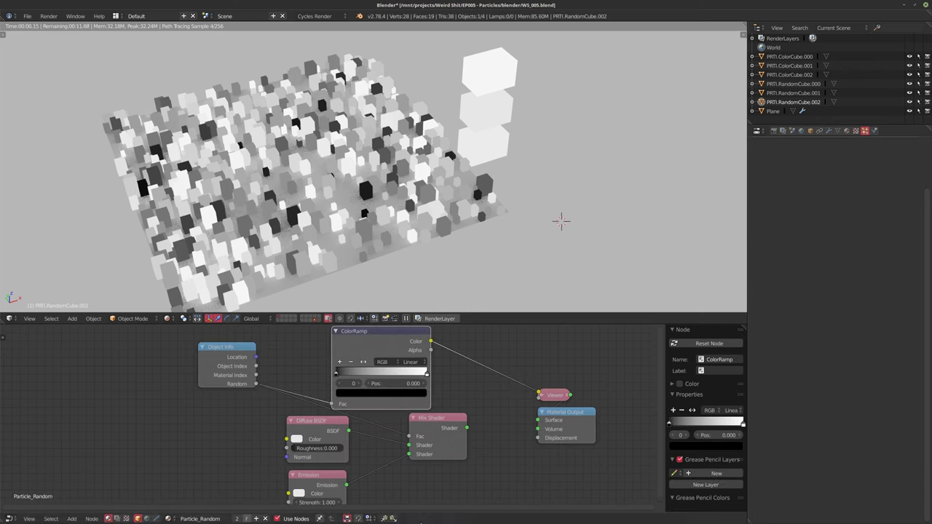
Set the ColorRamp interpolation to Constant and reposition the node above the shader nodes
{"action": "left_click", "coordinate": [412, 361]}
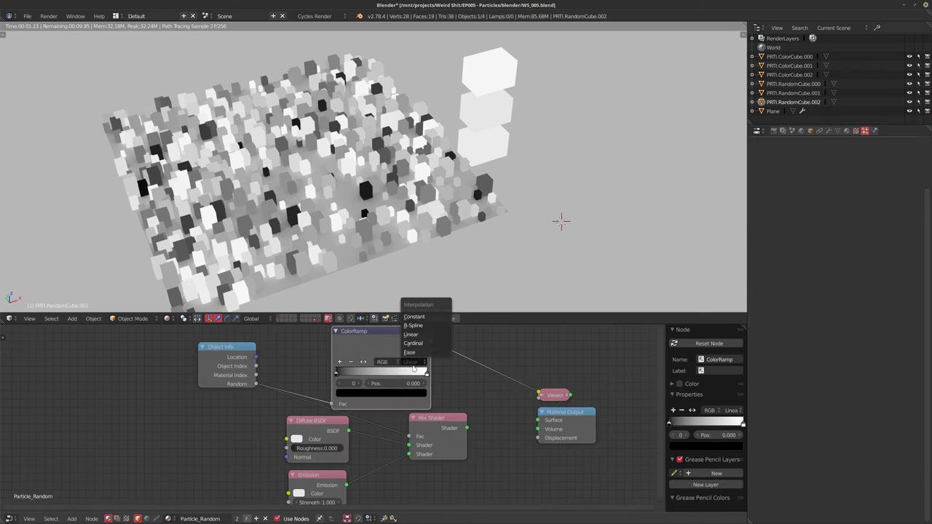
{"action": "left_click", "coordinate": [413, 318]}
{"action": "middle_click_drag", "start_coordinate": [391, 361], "coordinate": [410, 404]}
{"action": "left_click_drag", "start_coordinate": [394, 394], "coordinate": [359, 358]}
{"action": "left_click", "coordinate": [358, 358]}
{"action": "scroll", "coordinate": [426, 397], "scroll_direction": "up", "scroll_amount": 1}
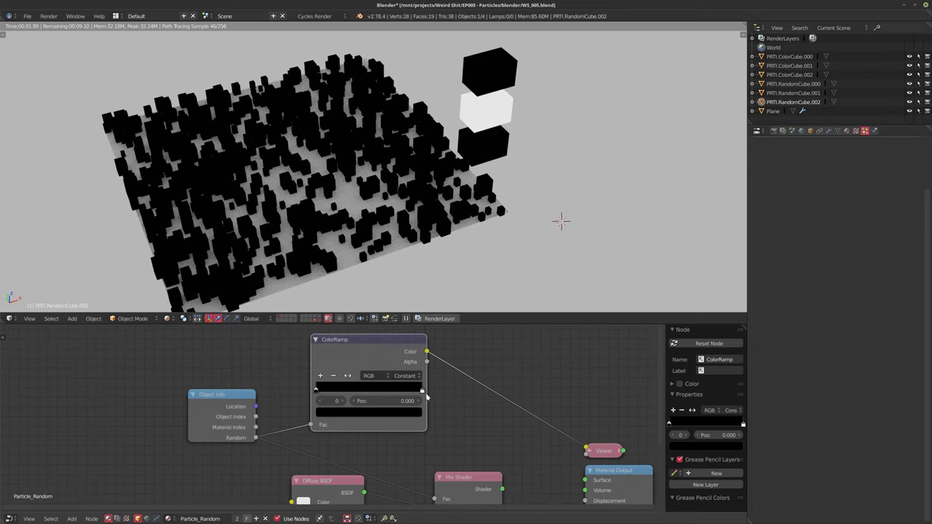
Slide the ColorRamp's white stop inward to a position of about 0.739
{"action": "left_click_drag", "start_coordinate": [422, 393], "coordinate": [386, 395]}
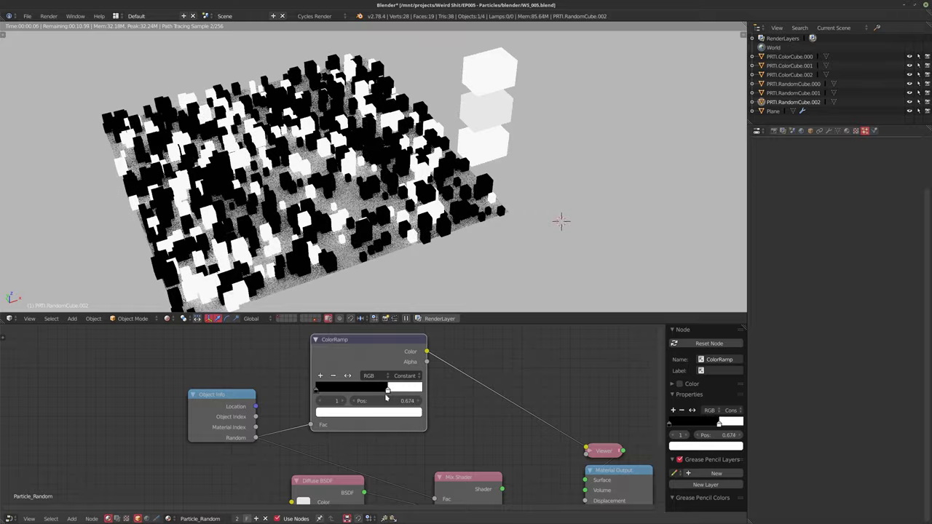
{"action": "middle_click_drag", "start_coordinate": [433, 413], "coordinate": [416, 397]}
{"action": "scroll", "coordinate": [416, 397], "scroll_direction": "down", "scroll_amount": 1}
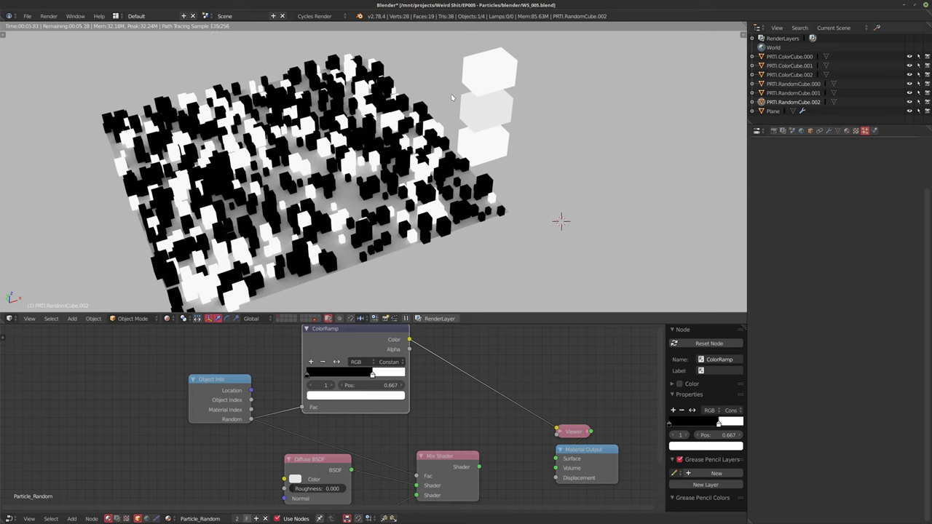
{"action": "middle_click_drag", "start_coordinate": [476, 378], "coordinate": [437, 381]}
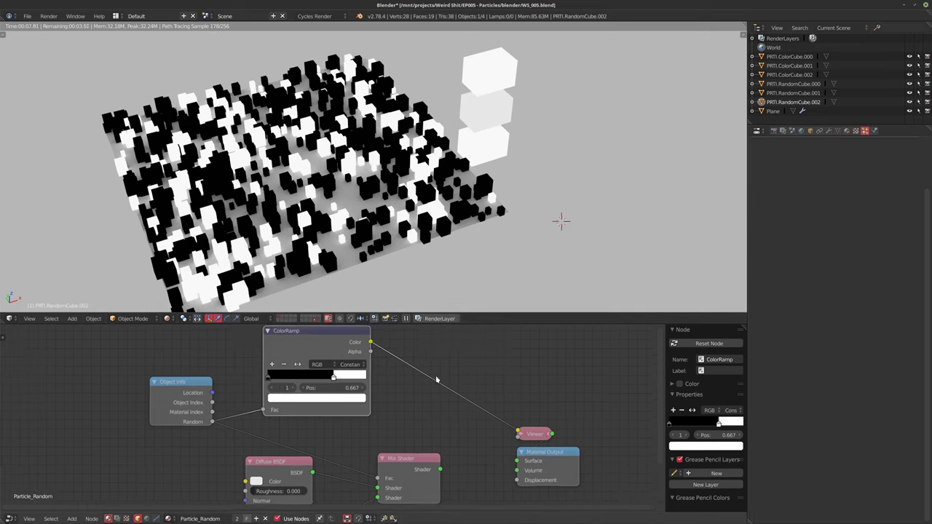
{"action": "scroll", "coordinate": [437, 381], "scroll_direction": "down", "scroll_amount": 2}
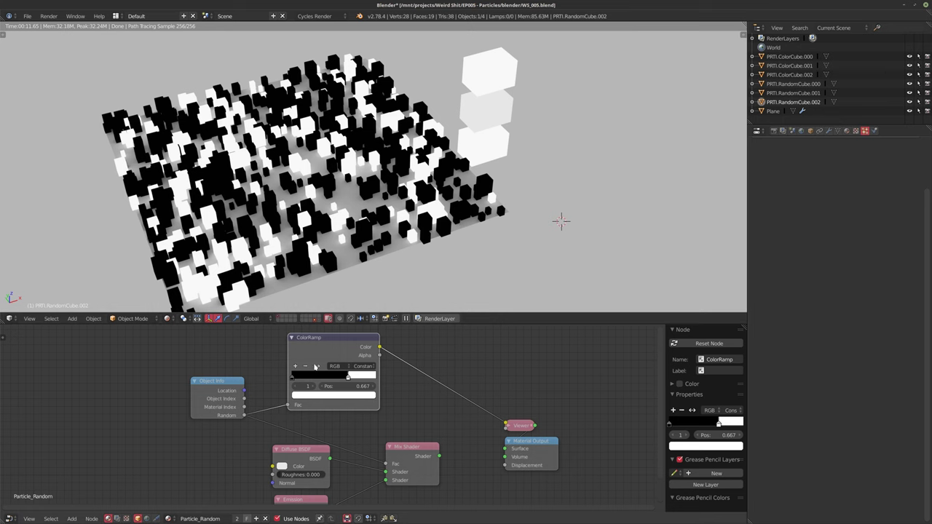
{"action": "scroll", "coordinate": [314, 367], "scroll_direction": "up", "scroll_amount": 3}
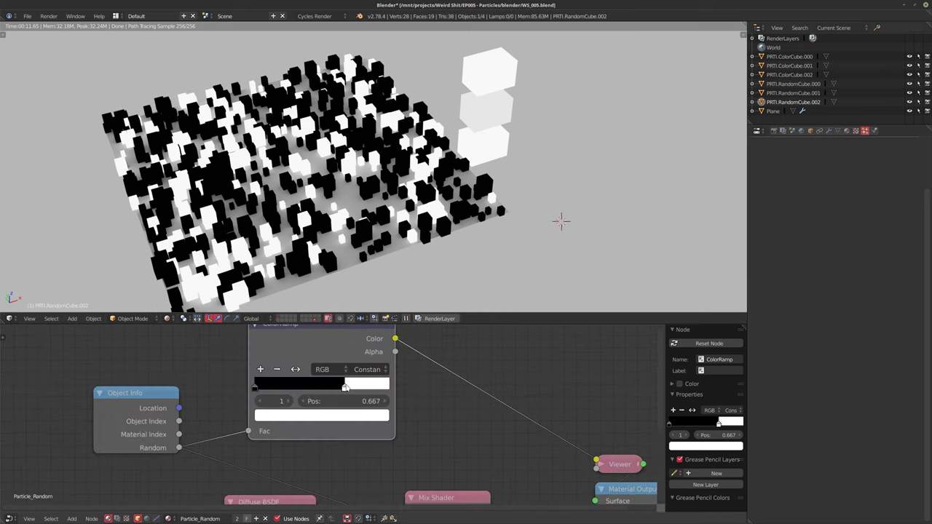
{"action": "mouse_move", "coordinate": [345, 387]}
{"action": "left_mouse_down"}
{"action": "mouse_move", "coordinate": [379, 386]}
{"action": "mouse_move", "coordinate": [343, 387]}
{"action": "mouse_move", "coordinate": [354, 386]}
{"action": "left_mouse_up"}
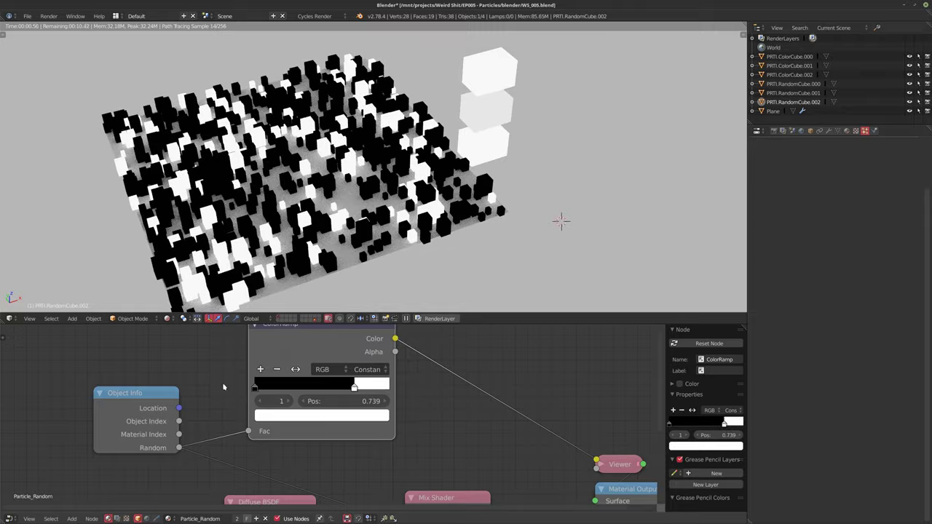
Flip the ColorRamp and add stops to make four alternating white and black ones, with the second white stop at about 0.455
{"action": "left_click_drag", "start_coordinate": [254, 389], "coordinate": [326, 402]}
{"action": "left_click", "coordinate": [308, 379]}
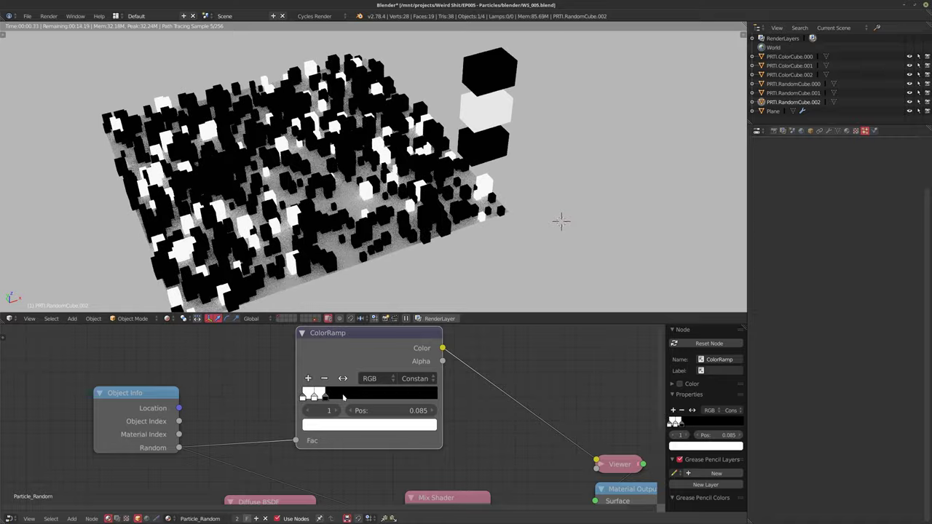
{"action": "left_click", "coordinate": [359, 397], "text": "ctrl"}
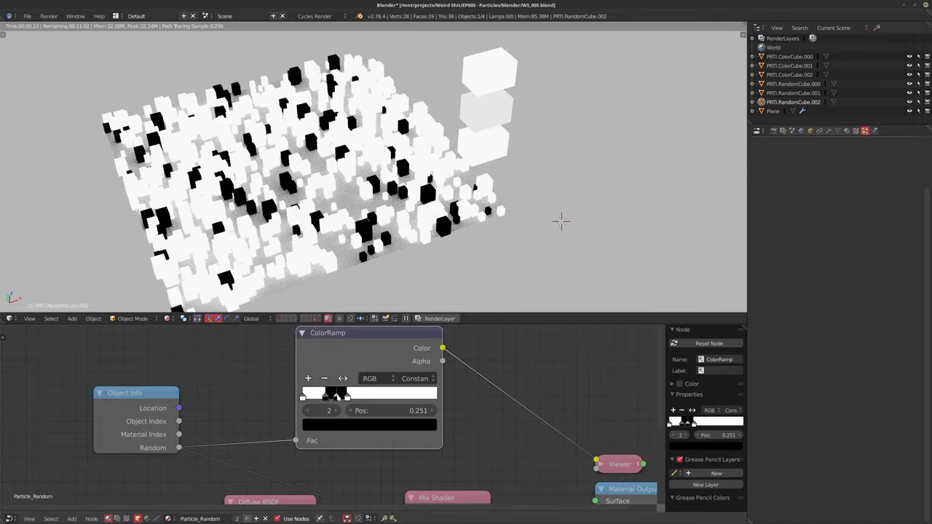
{"action": "mouse_move", "coordinate": [360, 398]}
{"action": "left_mouse_down"}
{"action": "mouse_move", "coordinate": [379, 398]}
{"action": "mouse_move", "coordinate": [364, 399]}
{"action": "left_mouse_up"}
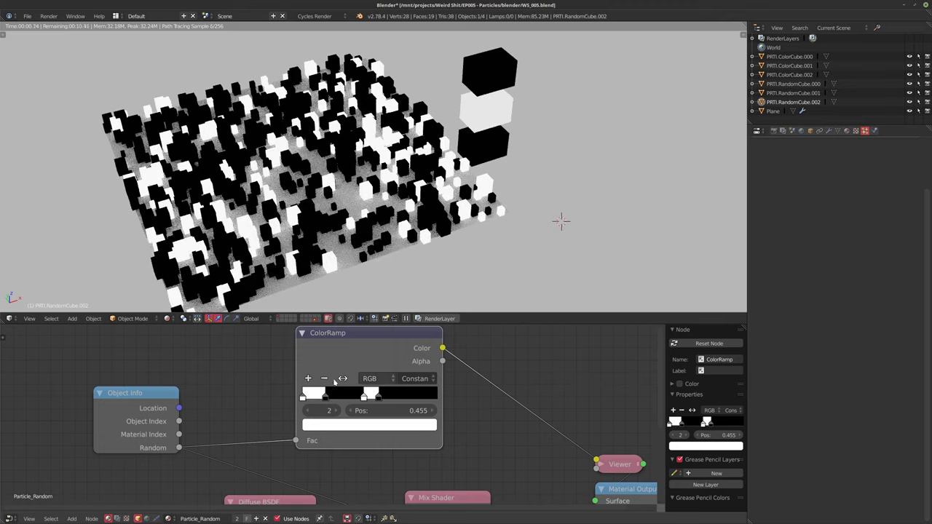
Reconnect the Mix Shader to the Material Output's Surface in place of the Viewer preview
{"action": "scroll", "coordinate": [397, 405], "scroll_direction": "down", "scroll_amount": 3}
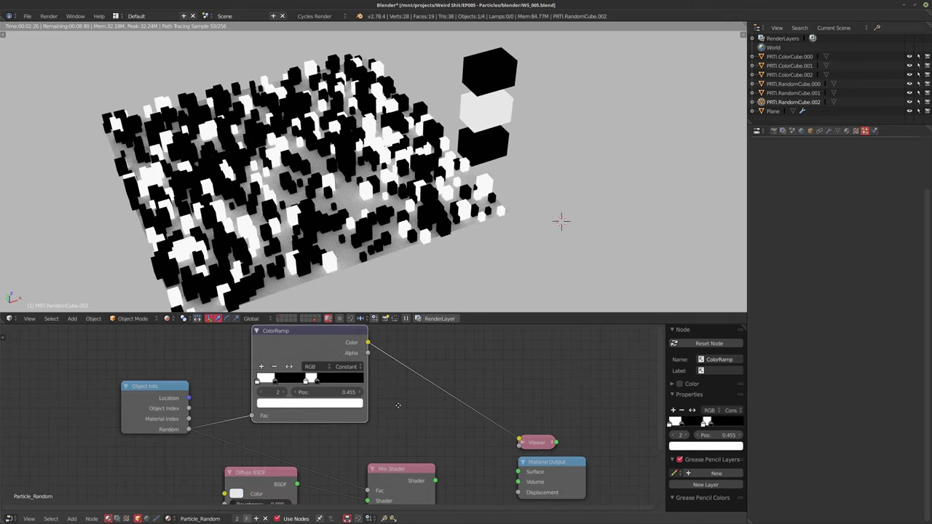
{"action": "scroll", "coordinate": [398, 405], "scroll_direction": "down", "scroll_amount": 3}
{"action": "middle_click_drag", "start_coordinate": [335, 435], "coordinate": [406, 407]}
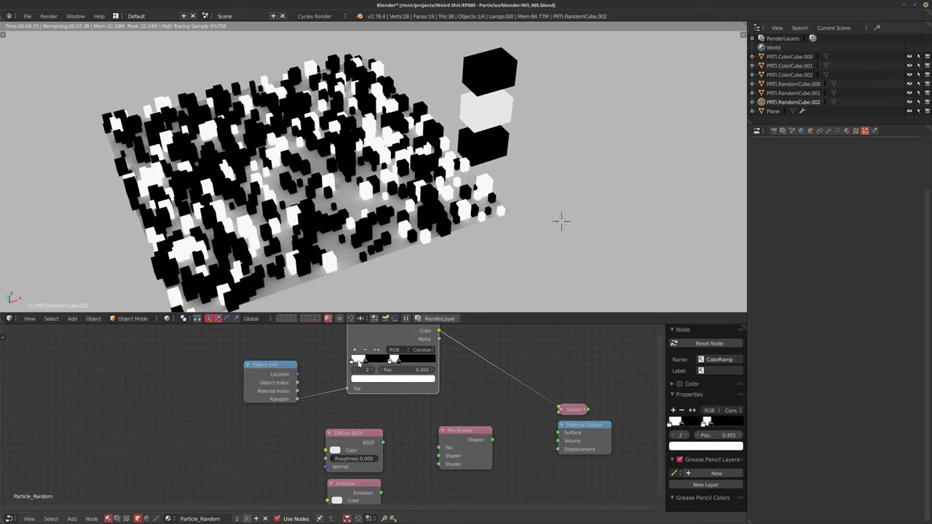
{"action": "scroll", "coordinate": [360, 457], "scroll_direction": "up", "scroll_amount": 1}
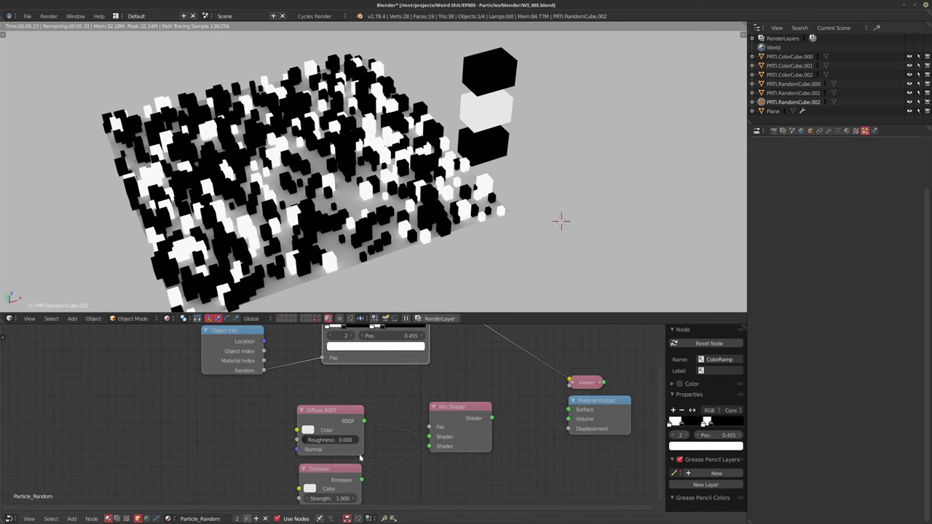
{"action": "left_click", "coordinate": [474, 415], "text": "ctrl+shift"}
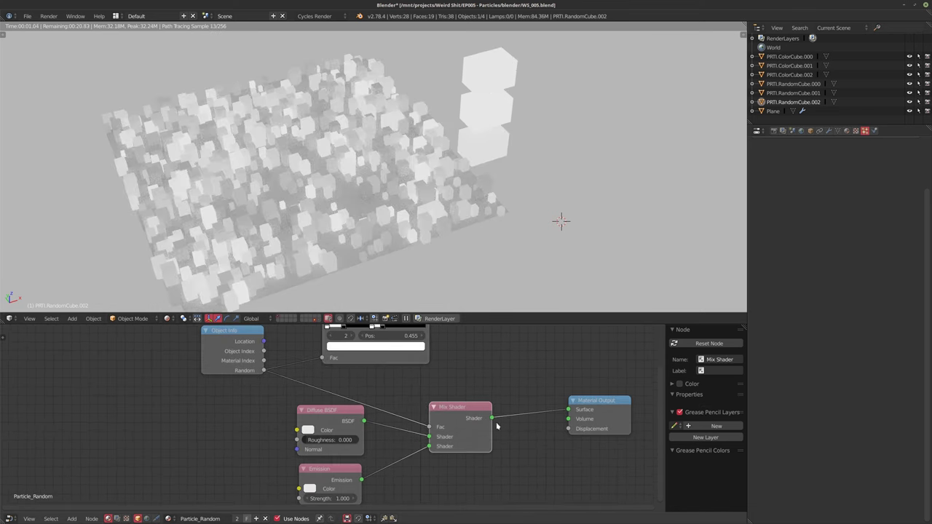
Change the Diffuse BSDF color to red
{"action": "scroll", "coordinate": [447, 381], "scroll_direction": "down", "scroll_amount": 2}
{"action": "left_click", "coordinate": [334, 400]}
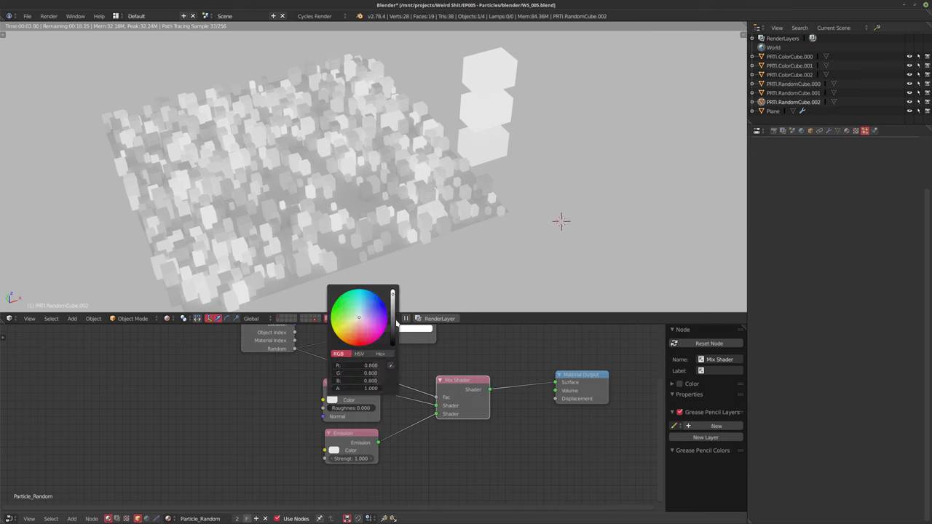
{"action": "left_click_drag", "start_coordinate": [360, 328], "coordinate": [361, 340]}
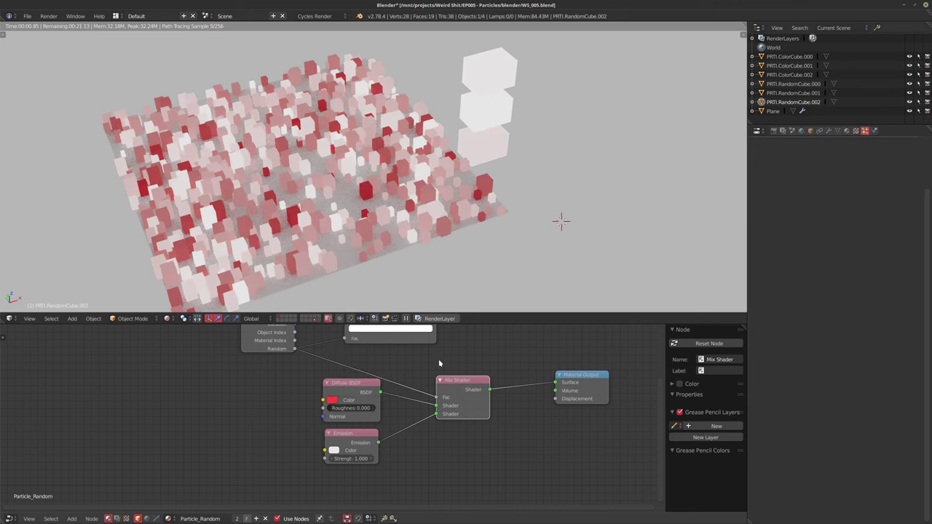
Connect the ColorRamp's Color output to the Mix Shader's Fac, replacing the direct Random link
{"action": "middle_click_drag", "start_coordinate": [430, 372], "coordinate": [427, 386]}
{"action": "scroll", "coordinate": [426, 386], "scroll_direction": "up", "scroll_amount": 2}
{"action": "middle_click_drag", "start_coordinate": [445, 336], "coordinate": [409, 403]}
{"action": "left_click_drag", "start_coordinate": [419, 338], "coordinate": [420, 473]}
{"action": "middle_click_drag", "start_coordinate": [442, 420], "coordinate": [476, 393]}
{"action": "scroll", "coordinate": [480, 377], "scroll_direction": "down", "scroll_amount": 1}
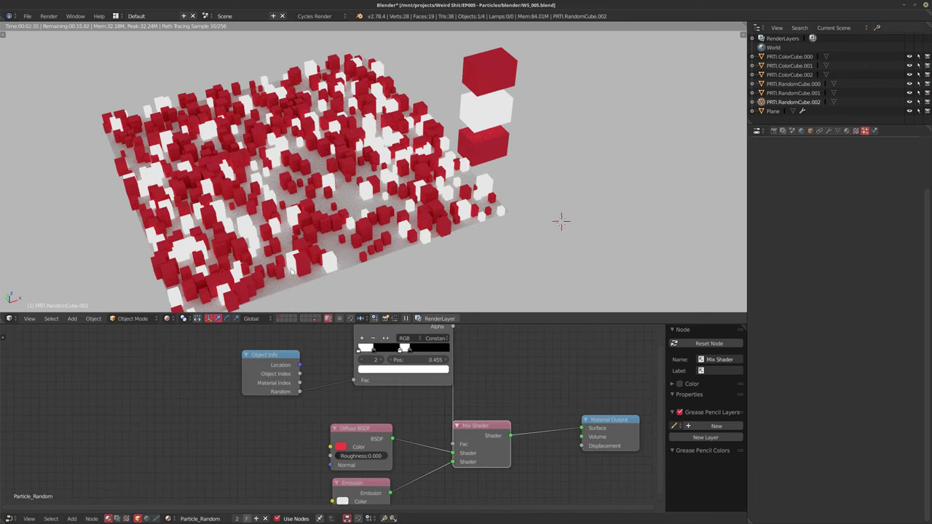
Set the World background strength to 0 so that only the emissive cubes light the scene
{"action": "left_click_drag", "start_coordinate": [401, 331], "coordinate": [377, 355]}
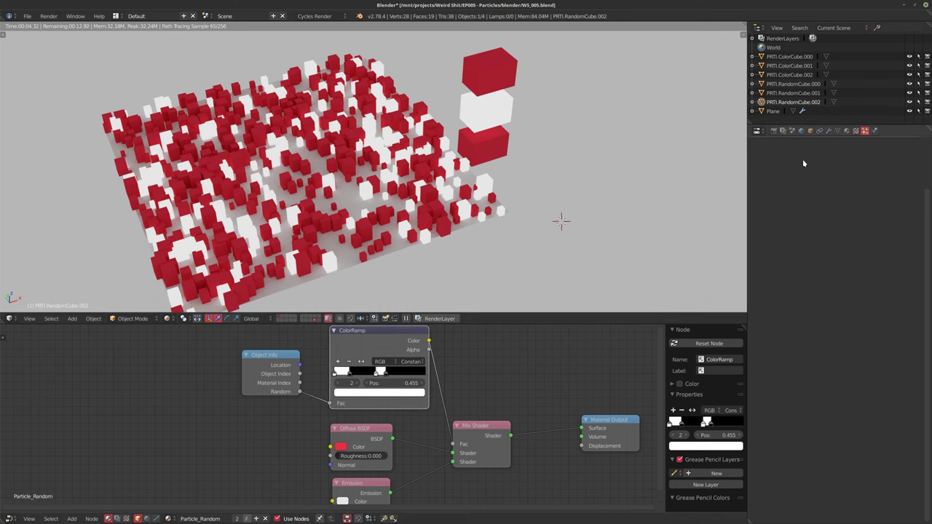
{"action": "left_click", "coordinate": [801, 130]}
{"action": "left_click", "coordinate": [873, 236]}
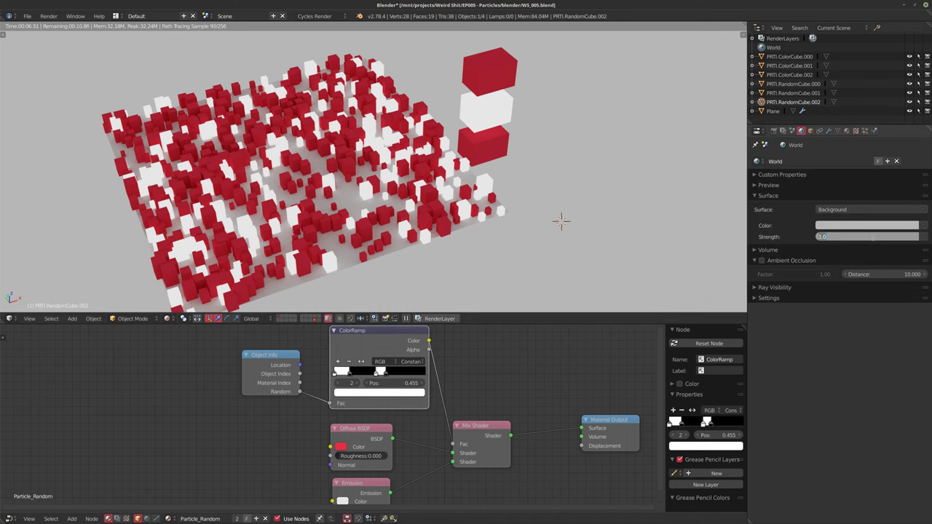
{"action": "type", "text": "0"}
{"action": "key", "text": "Return"}
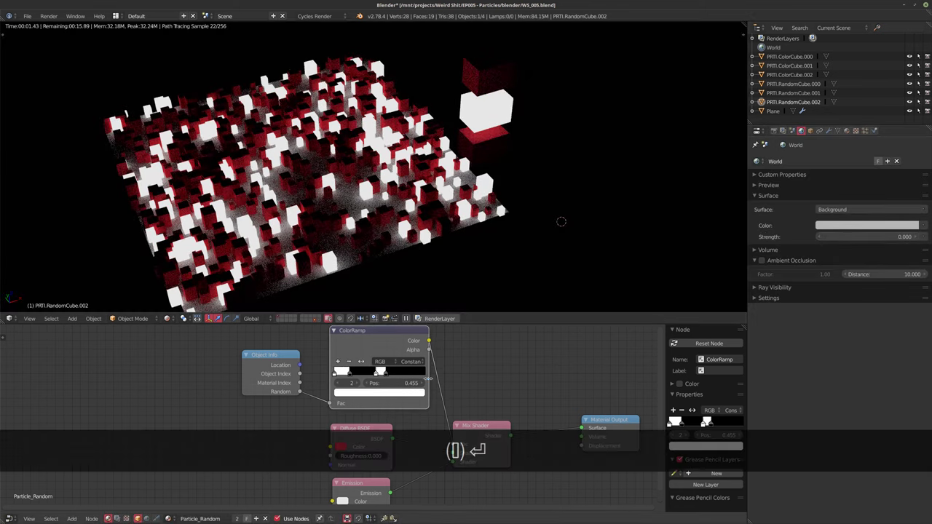
Spread the Object Info, ColorRamp, Diffuse BSDF and Emission nodes apart to make room in front of the Mix Shader
{"action": "middle_click_drag", "start_coordinate": [314, 419], "coordinate": [354, 432]}
{"action": "scroll", "coordinate": [354, 433], "scroll_direction": "down", "scroll_amount": 2}
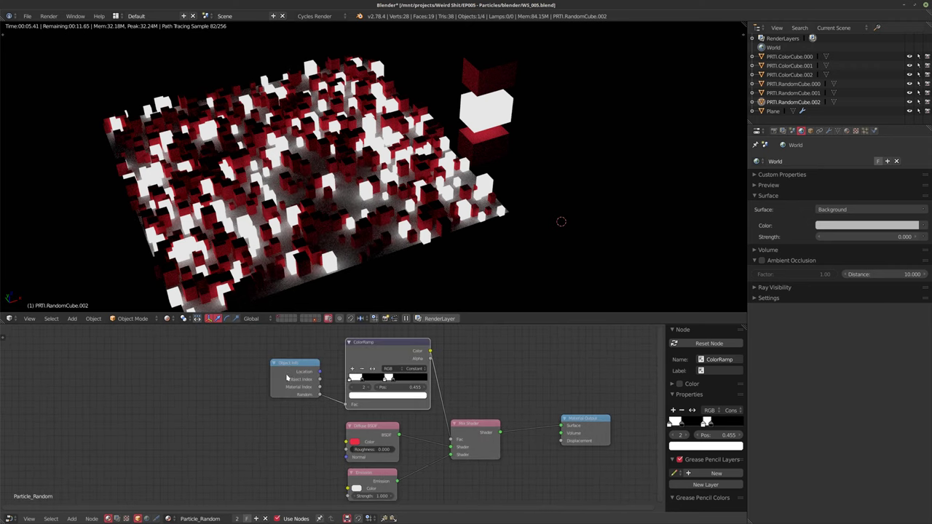
{"action": "left_click_drag", "start_coordinate": [289, 377], "coordinate": [191, 376]}
{"action": "left_click_drag", "start_coordinate": [349, 355], "coordinate": [321, 349]}
{"action": "middle_click_drag", "start_coordinate": [396, 404], "coordinate": [403, 362]}
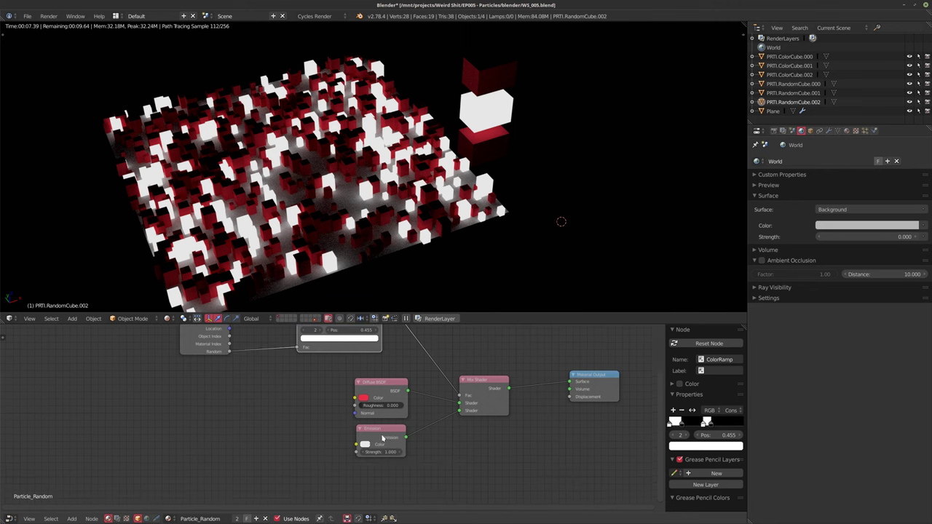
{"action": "left_click_drag", "start_coordinate": [383, 436], "coordinate": [379, 486]}
{"action": "left_click_drag", "start_coordinate": [369, 398], "coordinate": [287, 400]}
{"action": "left_click_drag", "start_coordinate": [385, 479], "coordinate": [402, 493]}
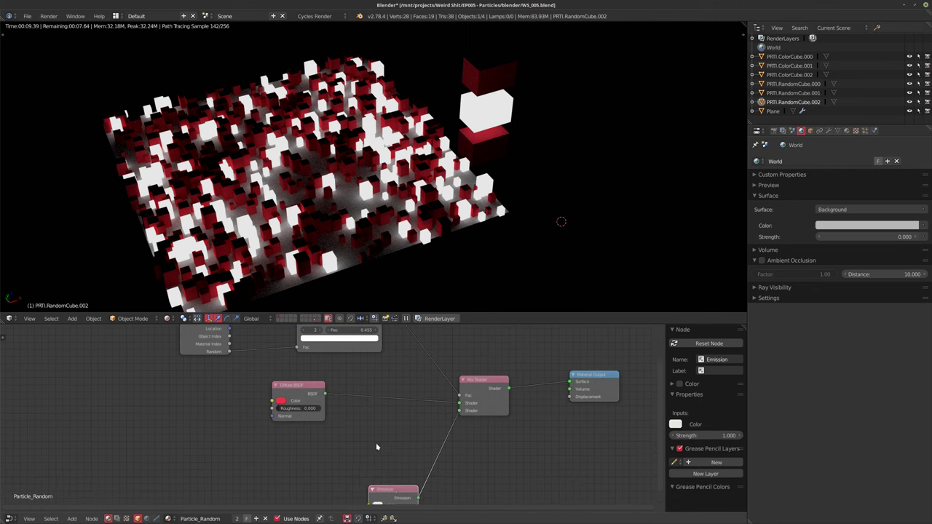
{"action": "middle_click_drag", "start_coordinate": [370, 437], "coordinate": [386, 449]}
Insert a second Mix Shader on the link between the Diffuse BSDF and the existing Mix Shader
{"action": "key", "text": "shift+a"}
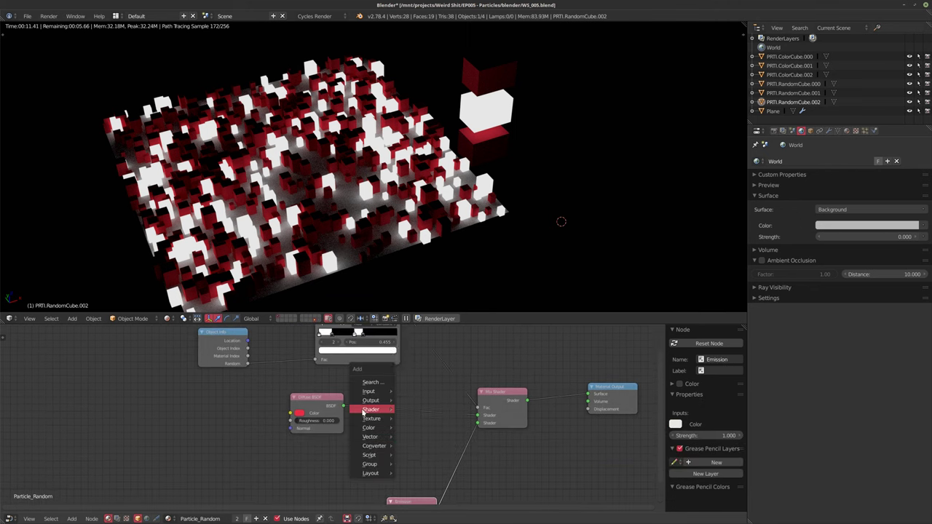
{"action": "mouse_move", "coordinate": [368, 409]}
{"action": "left_click", "coordinate": [423, 320]}
{"action": "left_click", "coordinate": [415, 412]}
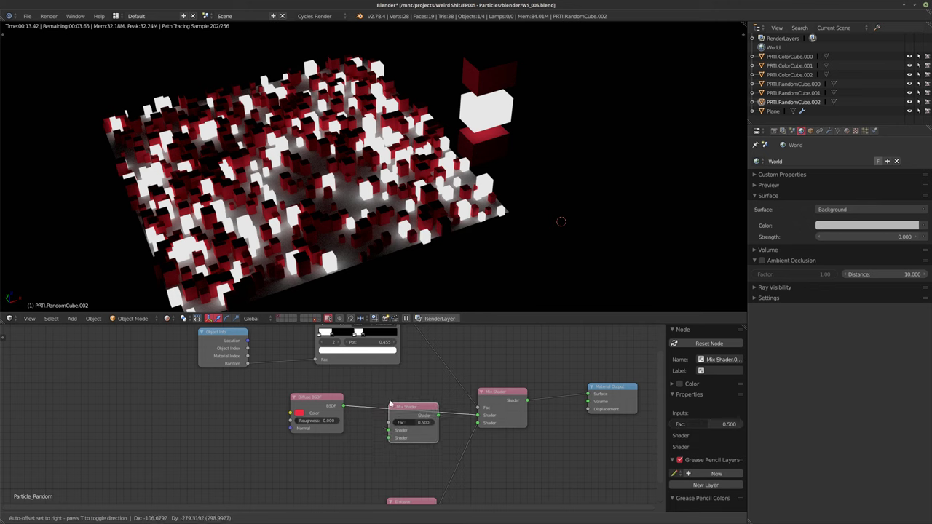
Add a Glass BSDF node directly below the Diffuse BSDF
{"action": "key", "text": "shift+a"}
{"action": "mouse_move", "coordinate": [275, 449]}
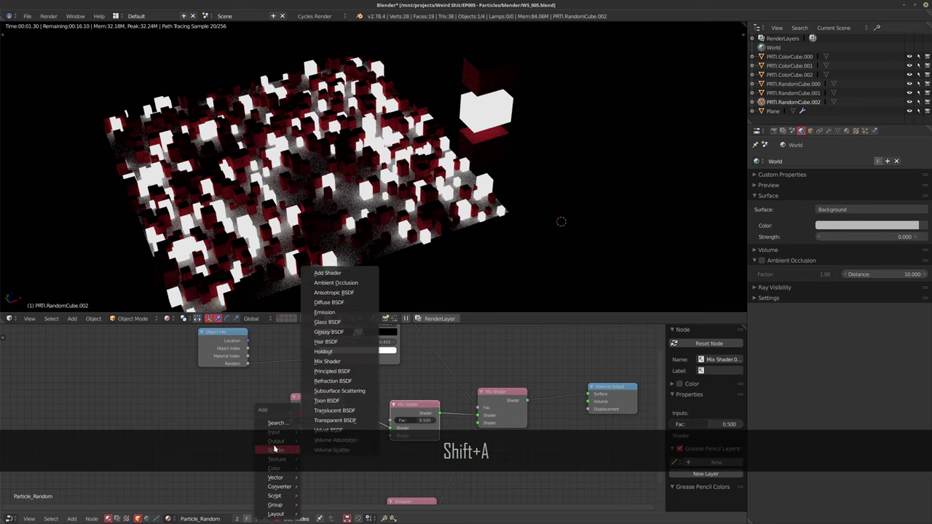
{"action": "left_click", "coordinate": [327, 322]}
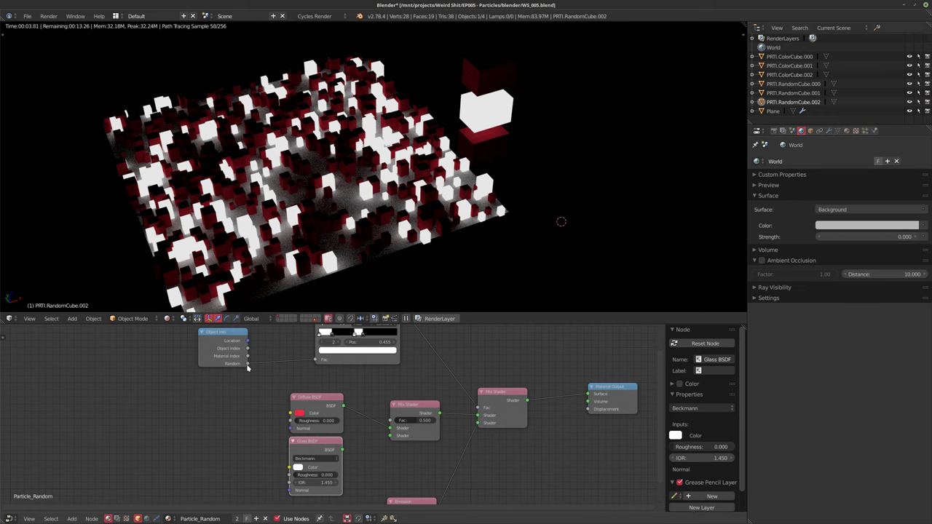
Duplicate the ColorRamp and place the copy between the Object Info and Diffuse BSDF nodes
{"action": "middle_click_drag", "start_coordinate": [321, 374], "coordinate": [321, 405]}
{"action": "scroll", "coordinate": [321, 393], "scroll_direction": "down", "scroll_amount": 2}
{"action": "left_click_drag", "start_coordinate": [243, 384], "coordinate": [186, 379]}
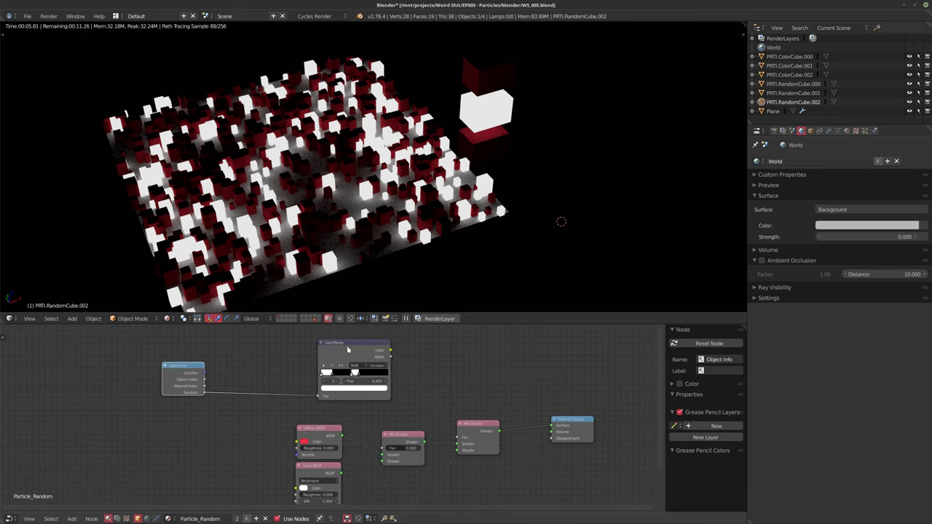
{"action": "left_click_drag", "start_coordinate": [356, 349], "coordinate": [294, 340]}
{"action": "key", "text": "shift+d"}
{"action": "left_click", "coordinate": [243, 417]}
{"action": "middle_click_drag", "start_coordinate": [178, 378], "coordinate": [203, 365]}
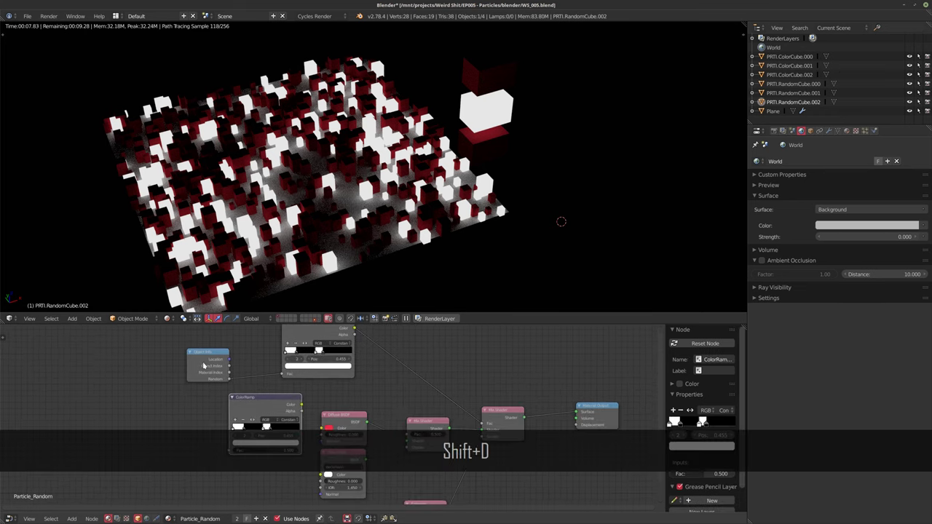
Wire Random through the duplicate ColorRamp into the new Mix Shader's Fac, and the Glass BSDF into its second Shader input
{"action": "left_click_drag", "start_coordinate": [203, 365], "coordinate": [229, 450]}
{"action": "left_click_drag", "start_coordinate": [275, 398], "coordinate": [407, 434]}
{"action": "left_click_drag", "start_coordinate": [365, 459], "coordinate": [406, 447]}
Stack the two ColorRamp nodes above the shaders, with the duplicate directly below the original
{"action": "middle_click_drag", "start_coordinate": [345, 412], "coordinate": [382, 475]}
{"action": "left_click_drag", "start_coordinate": [342, 397], "coordinate": [286, 345]}
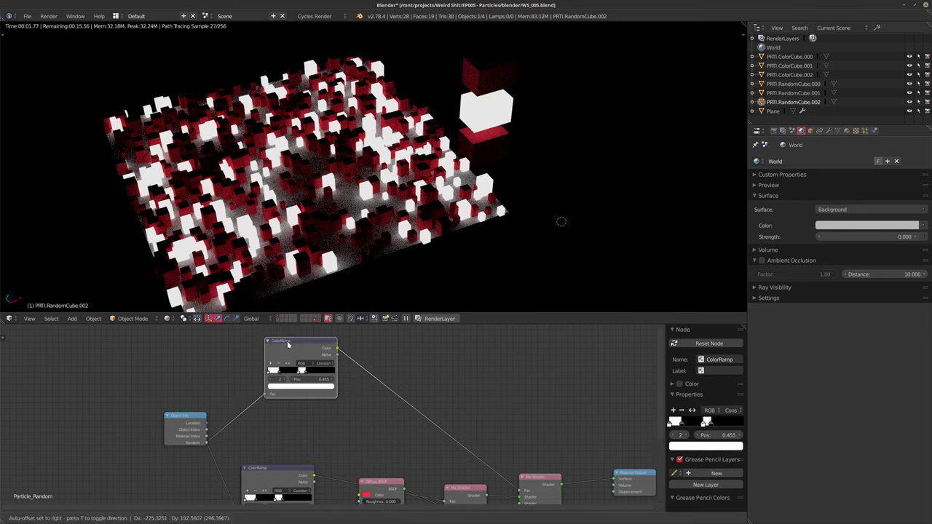
{"action": "left_click_drag", "start_coordinate": [275, 471], "coordinate": [298, 408]}
{"action": "middle_click_drag", "start_coordinate": [354, 422], "coordinate": [360, 388]}
{"action": "scroll", "coordinate": [394, 408], "scroll_direction": "up", "scroll_amount": 2}
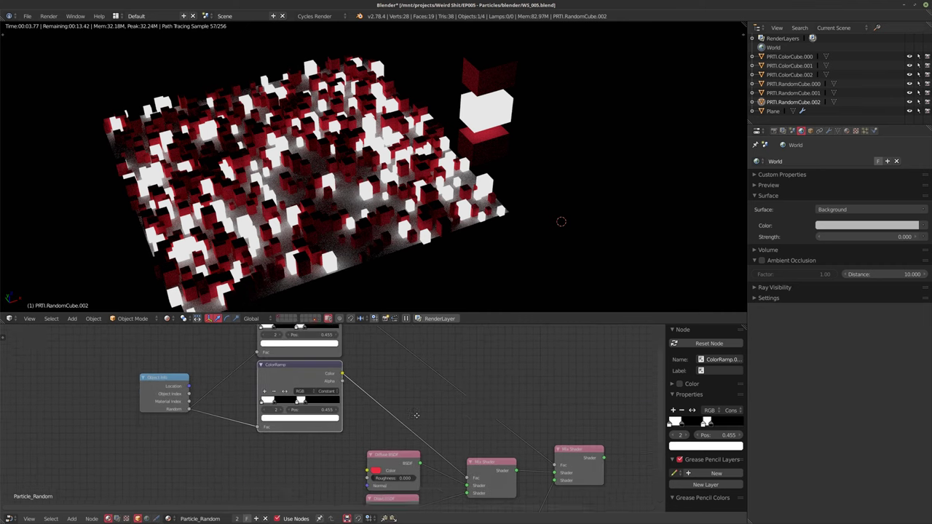
Set the Glass BSDF's roughness to 0.1 and its color to blue
{"action": "middle_click_drag", "start_coordinate": [429, 464], "coordinate": [422, 413]}
{"action": "left_click", "coordinate": [382, 479]}
{"action": "type", "text": "0"}
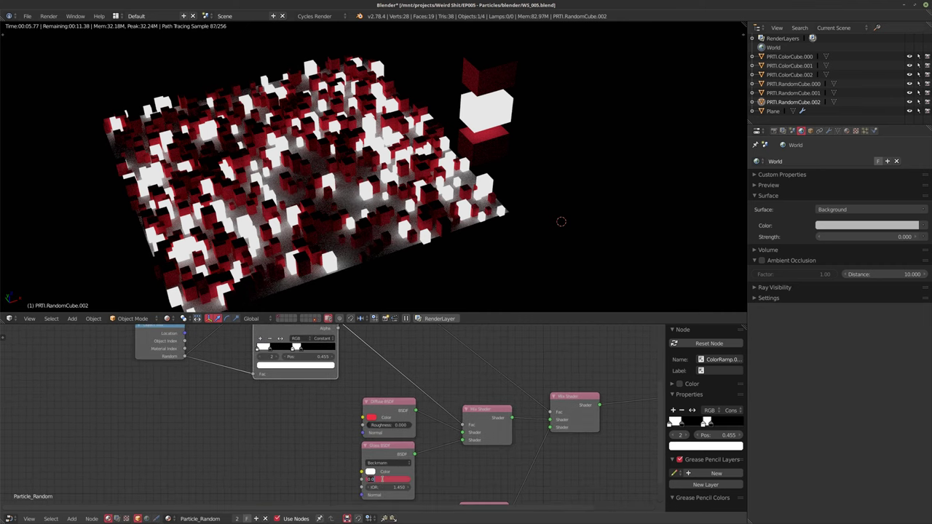
{"action": "type", "text": ".1"}
{"action": "key", "text": "Return"}
{"action": "left_click", "coordinate": [370, 472]}
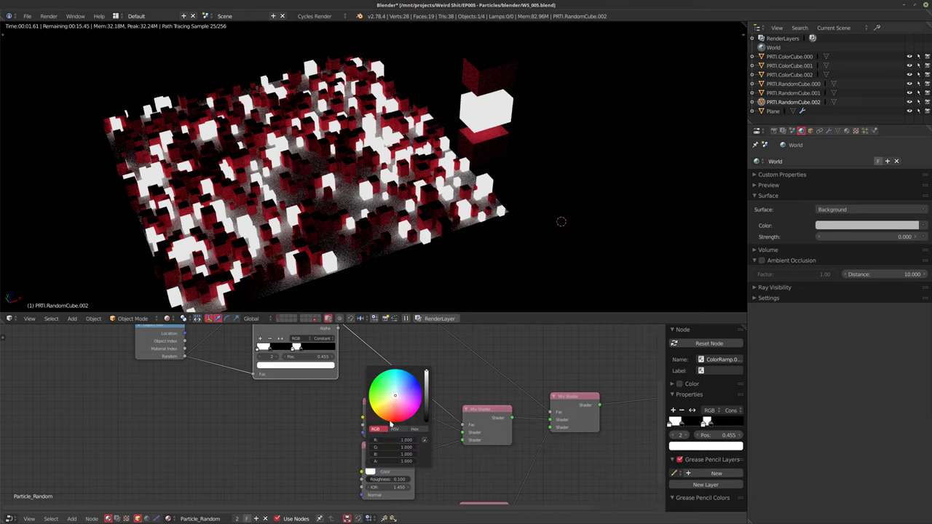
{"action": "left_click", "coordinate": [410, 379]}
{"action": "middle_click_drag", "start_coordinate": [422, 395], "coordinate": [430, 432]}
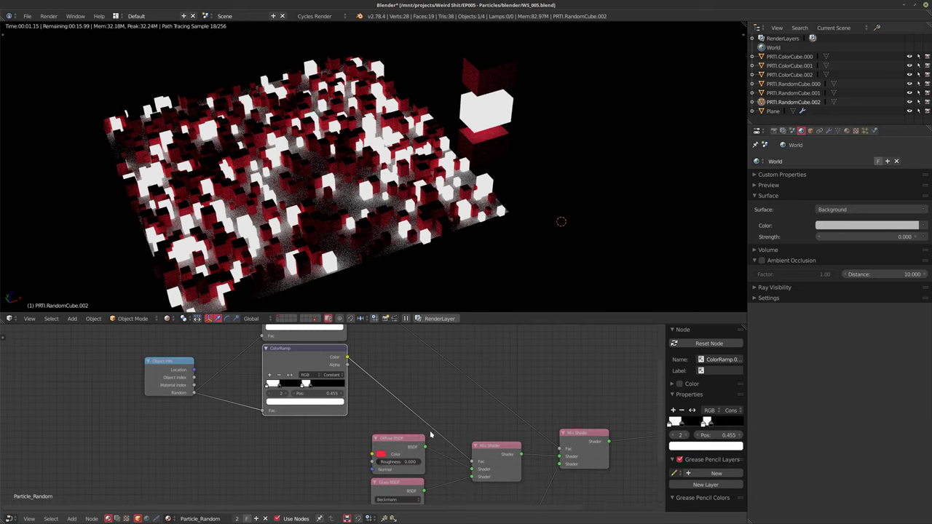
Examine how Object Info's Random output feeds both ColorRamps and how these drive the two Mix Shaders
{"action": "middle_click_drag", "start_coordinate": [391, 399], "coordinate": [400, 438]}
{"action": "scroll", "coordinate": [385, 382], "scroll_direction": "up", "scroll_amount": 2}
{"action": "middle_click_drag", "start_coordinate": [327, 368], "coordinate": [329, 387]}
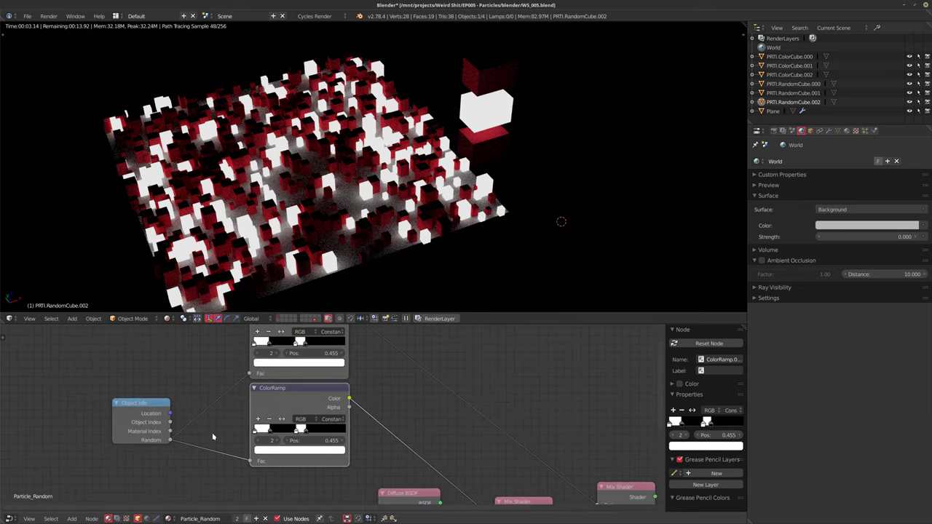
{"action": "scroll", "coordinate": [120, 419], "scroll_direction": "down", "scroll_amount": 2}
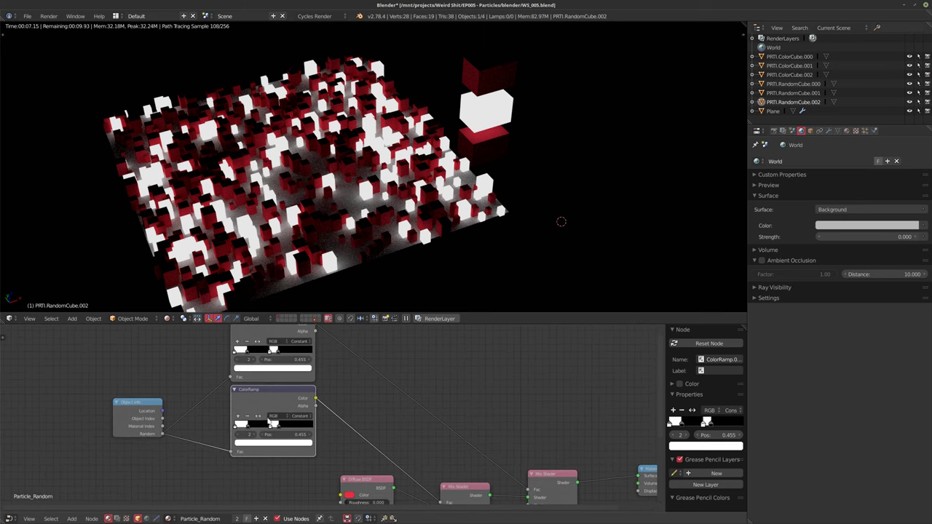
{"action": "scroll", "coordinate": [337, 429], "scroll_direction": "up", "scroll_amount": 3}
{"action": "middle_click_drag", "start_coordinate": [340, 435], "coordinate": [326, 392]}
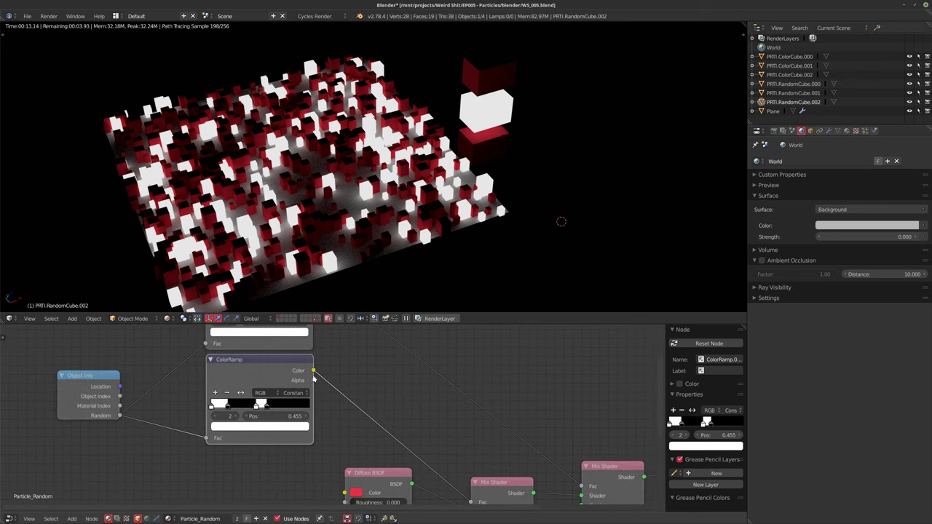
{"action": "scroll", "coordinate": [313, 378], "scroll_direction": "down", "scroll_amount": 2}
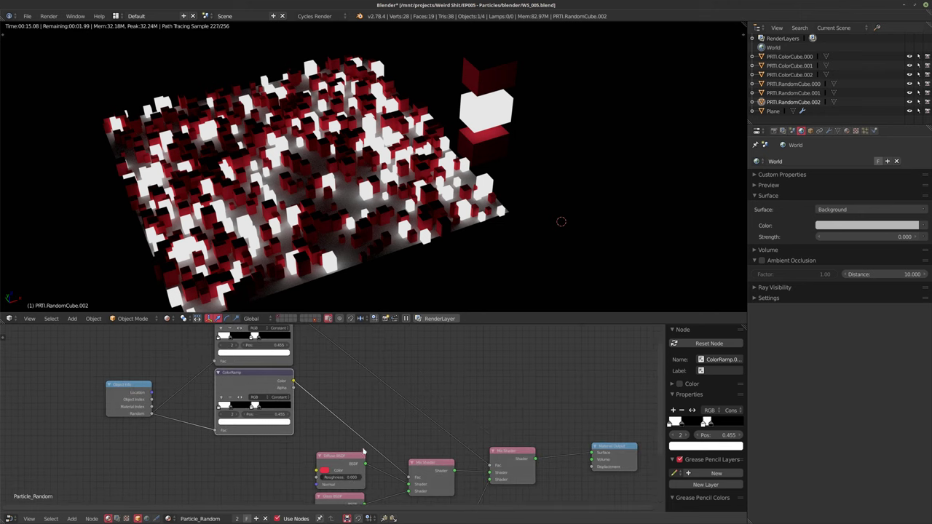
{"action": "middle_click_drag", "start_coordinate": [364, 452], "coordinate": [367, 410]}
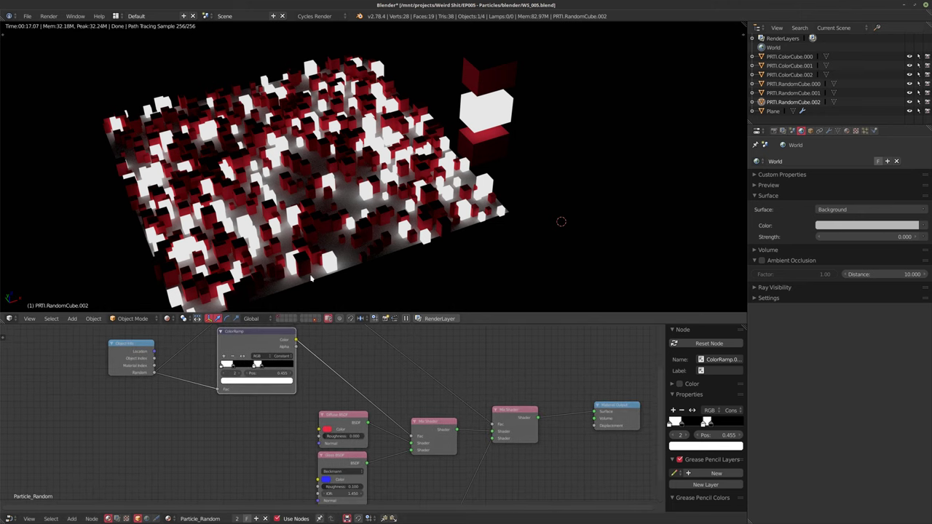
Move the Emission node up to sit just below the new Mix Shader
{"action": "scroll", "coordinate": [442, 414], "scroll_direction": "down", "scroll_amount": 4}
{"action": "middle_click_drag", "start_coordinate": [438, 498], "coordinate": [424, 449]}
{"action": "left_click_drag", "start_coordinate": [424, 449], "coordinate": [427, 422]}
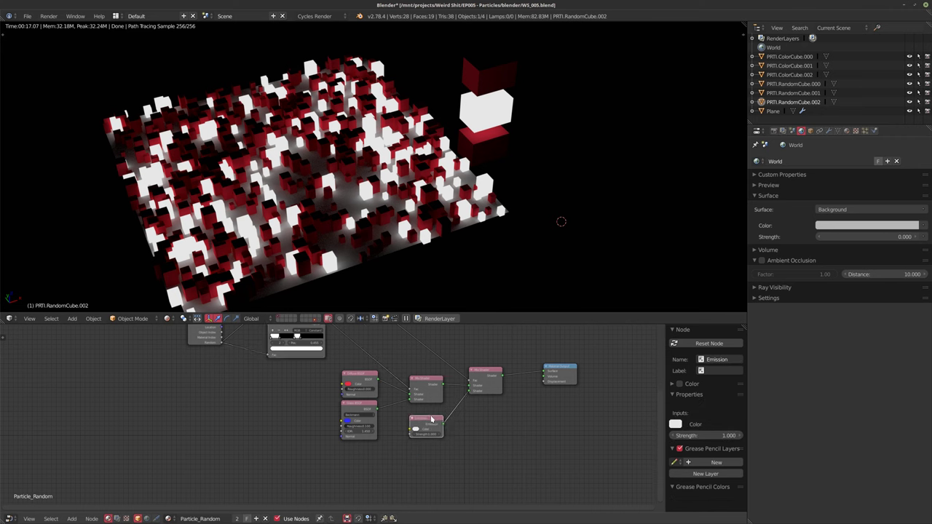
{"action": "middle_click_drag", "start_coordinate": [413, 392], "coordinate": [413, 417]}
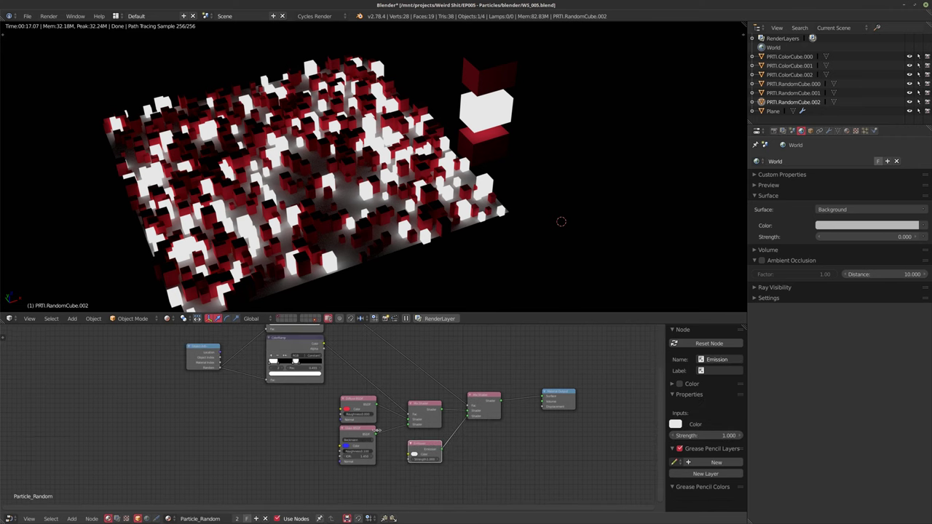
Add a black stop at position 0.313 to the duplicate ColorRamp
{"action": "scroll", "coordinate": [420, 421], "scroll_direction": "up", "scroll_amount": 2}
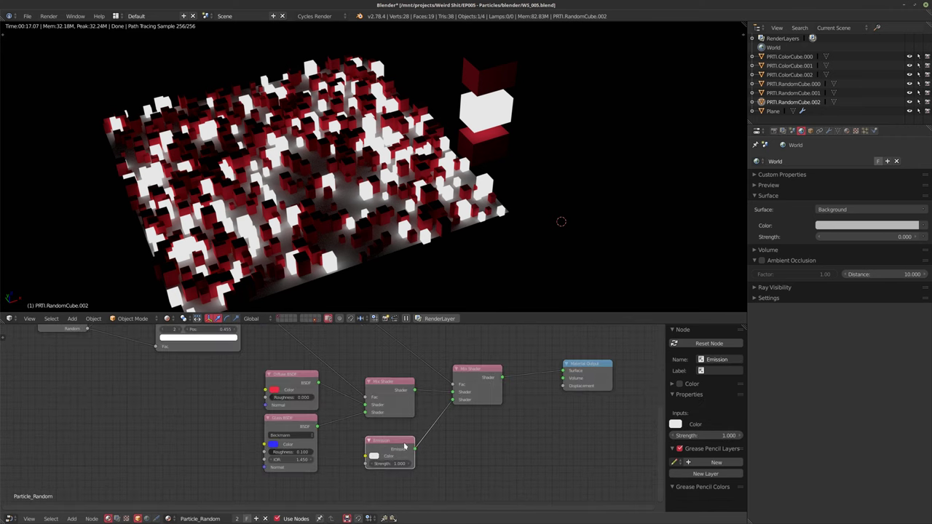
{"action": "middle_click_drag", "start_coordinate": [442, 390], "coordinate": [488, 438]}
{"action": "middle_click_drag", "start_coordinate": [325, 358], "coordinate": [360, 407]}
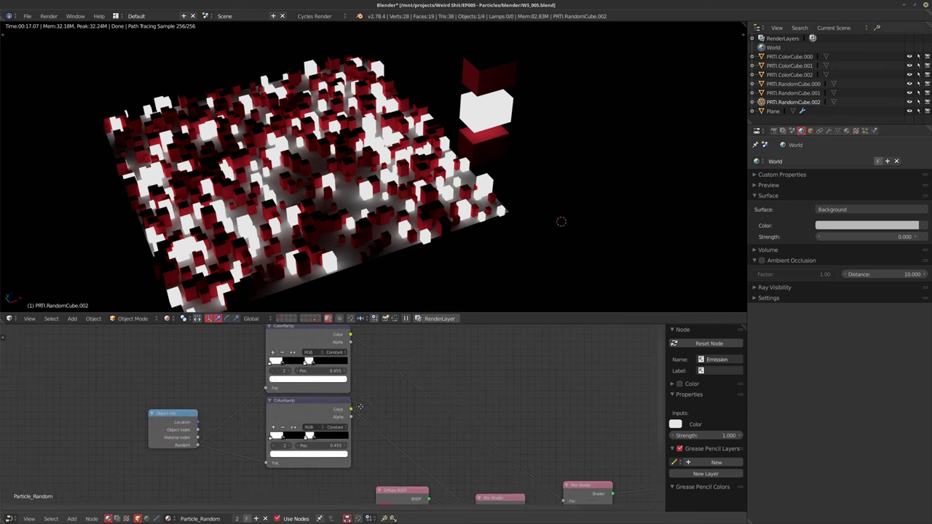
{"action": "scroll", "coordinate": [359, 407], "scroll_direction": "up", "scroll_amount": 2}
{"action": "left_click", "coordinate": [330, 417]}
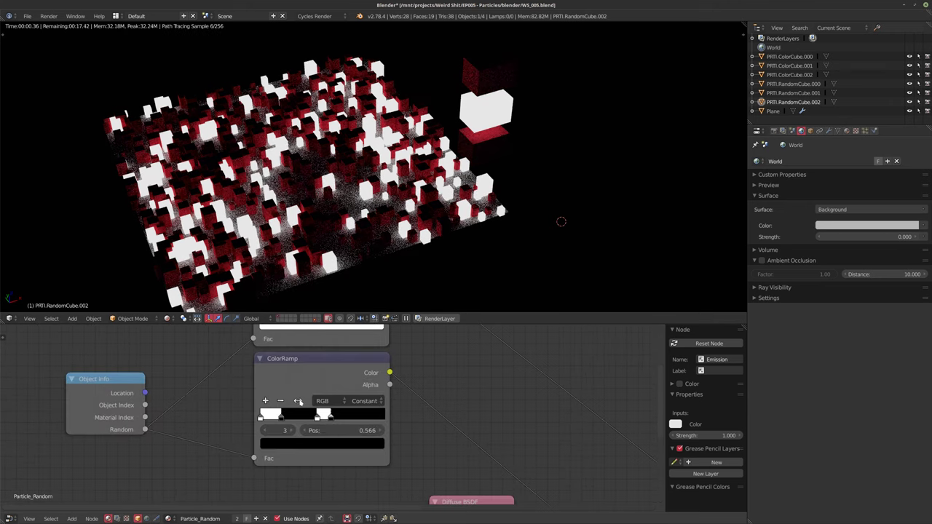
{"action": "left_click", "coordinate": [316, 417]}
{"action": "left_click", "coordinate": [266, 401]}
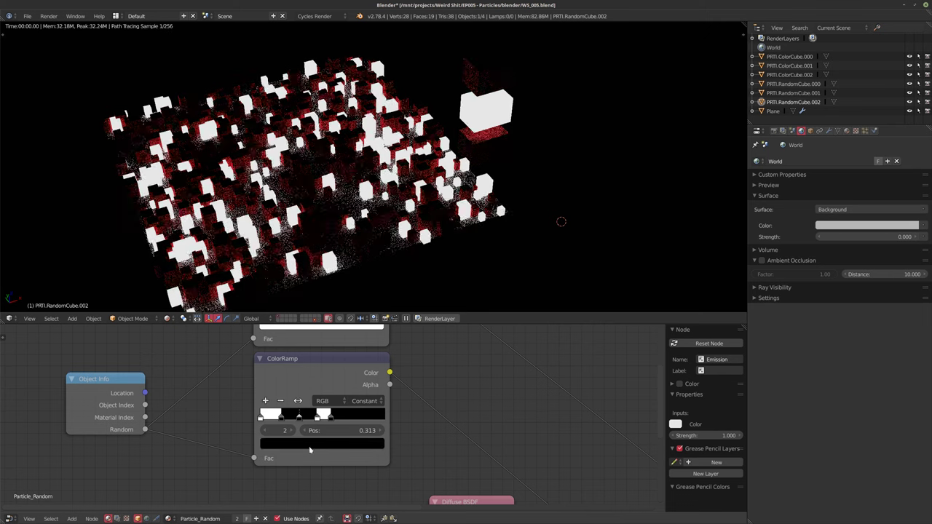
Delete the duplicate ColorRamp's white stop at 0.455 and move its remaining white stop to about 0.293
{"action": "left_click", "coordinate": [316, 417]}
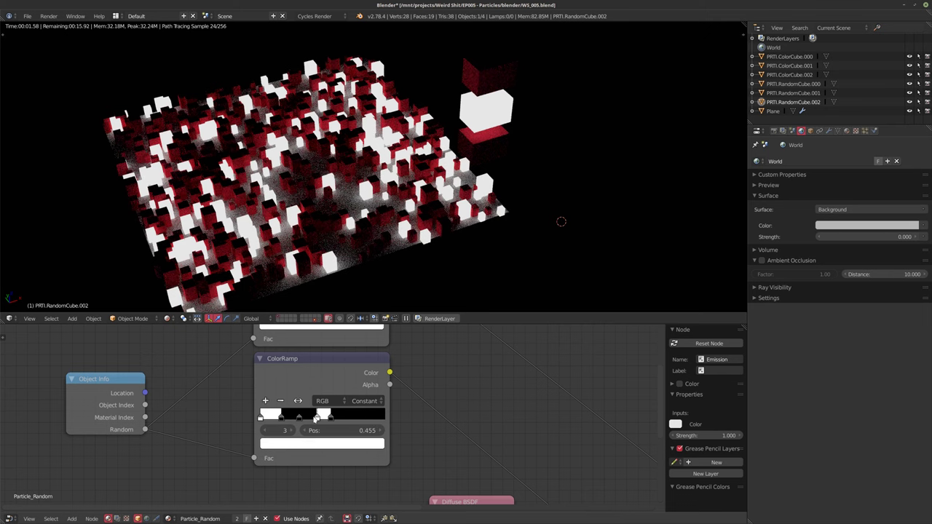
{"action": "left_click", "coordinate": [281, 401]}
{"action": "left_click_drag", "start_coordinate": [261, 419], "coordinate": [301, 416]}
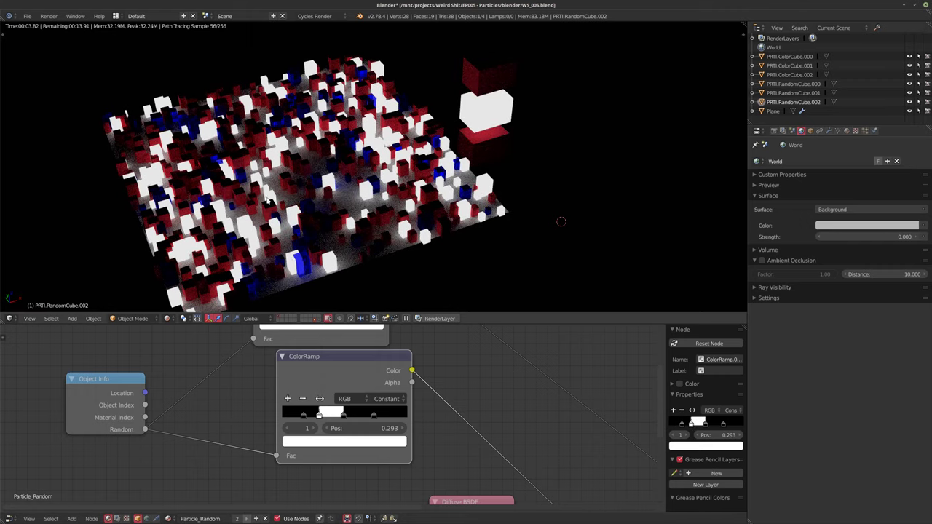
Review the finished shader mix and switch the 3D viewport from rendered to solid shading
{"action": "scroll", "coordinate": [408, 387], "scroll_direction": "down", "scroll_amount": 3}
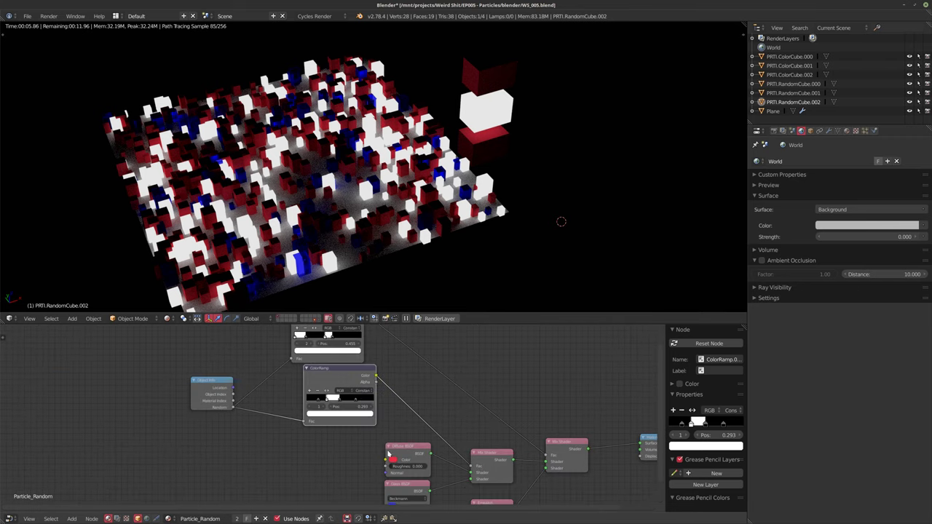
{"action": "middle_click_drag", "start_coordinate": [451, 479], "coordinate": [367, 417]}
{"action": "scroll", "coordinate": [380, 450], "scroll_direction": "up", "scroll_amount": 2}
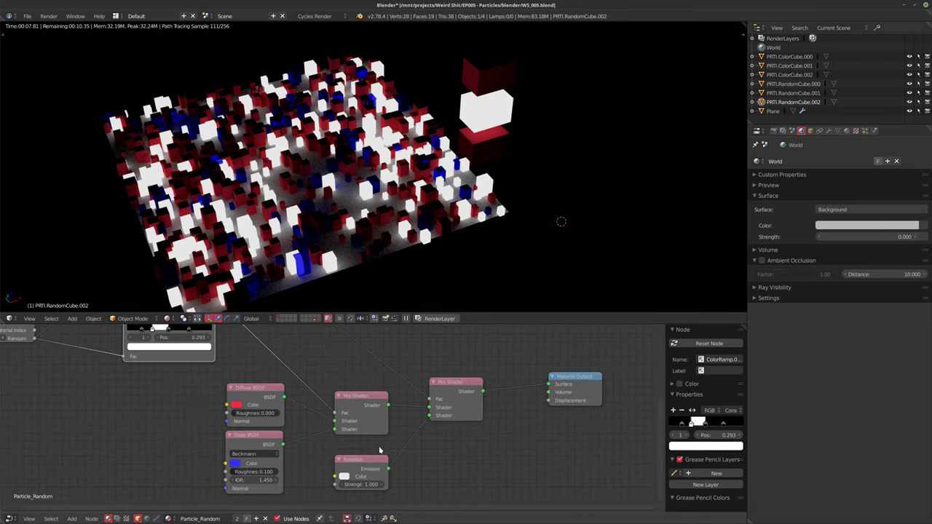
{"action": "middle_click_drag", "start_coordinate": [300, 408], "coordinate": [291, 434]}
{"action": "middle_click_drag", "start_coordinate": [254, 407], "coordinate": [258, 379]}
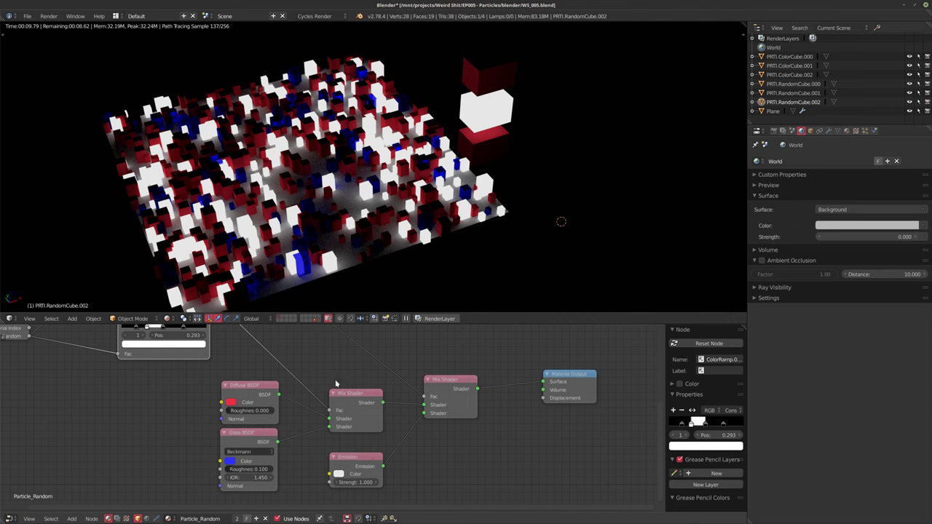
{"action": "middle_click_drag", "start_coordinate": [375, 410], "coordinate": [373, 419]}
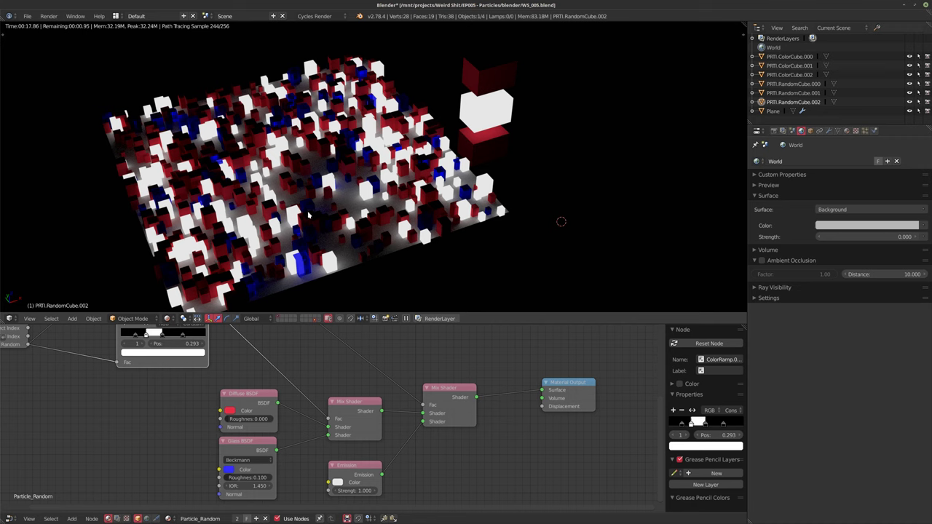
{"action": "key", "text": "shift+z"}
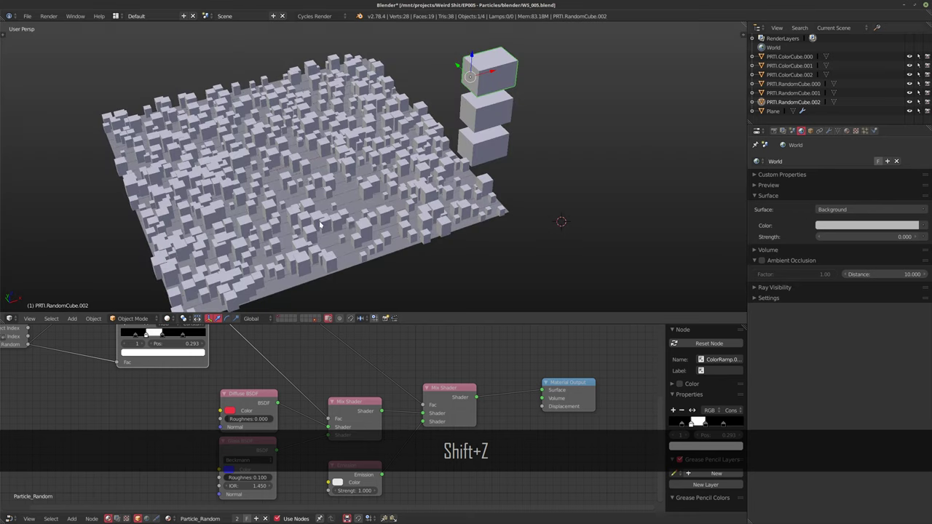
Show only the first layer, select the cube-covered plane, and move it to a layer in the second layer block
{"action": "middle_click_drag", "start_coordinate": [353, 228], "coordinate": [355, 209], "text": "shift"}
{"action": "scroll", "coordinate": [353, 209], "scroll_direction": "down", "scroll_amount": 3}
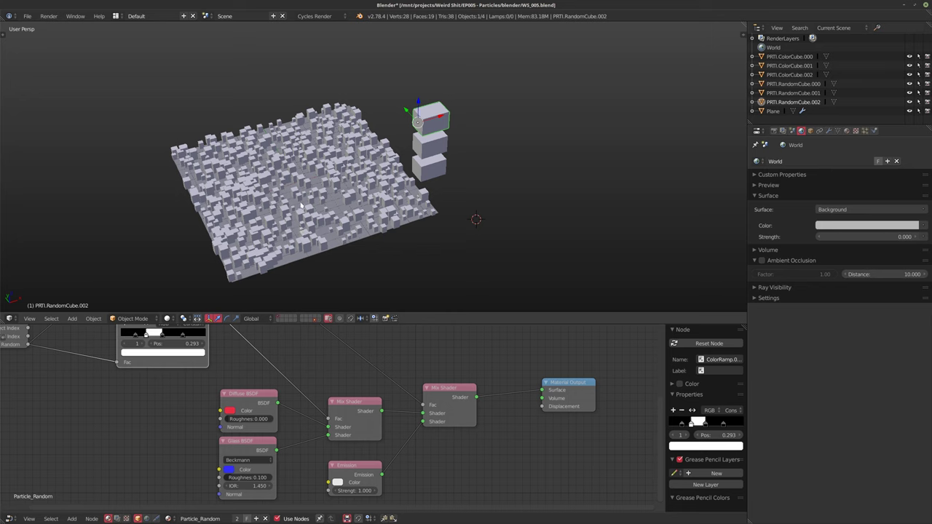
{"action": "key", "text": "a"}
{"action": "key", "text": "a"}
{"action": "right_click", "coordinate": [433, 151]}
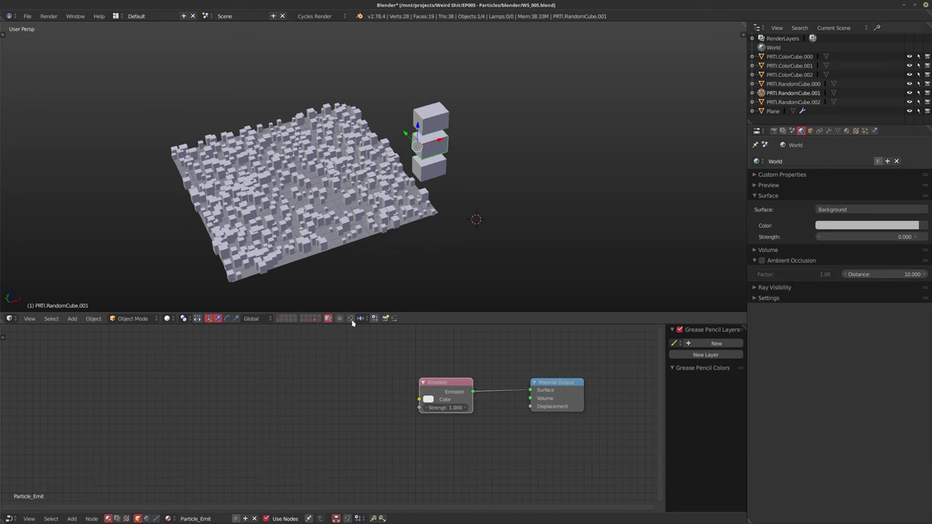
{"action": "left_click", "coordinate": [279, 318]}
{"action": "middle_click_drag", "start_coordinate": [342, 217], "coordinate": [366, 210], "text": "shift"}
{"action": "key", "text": "a"}
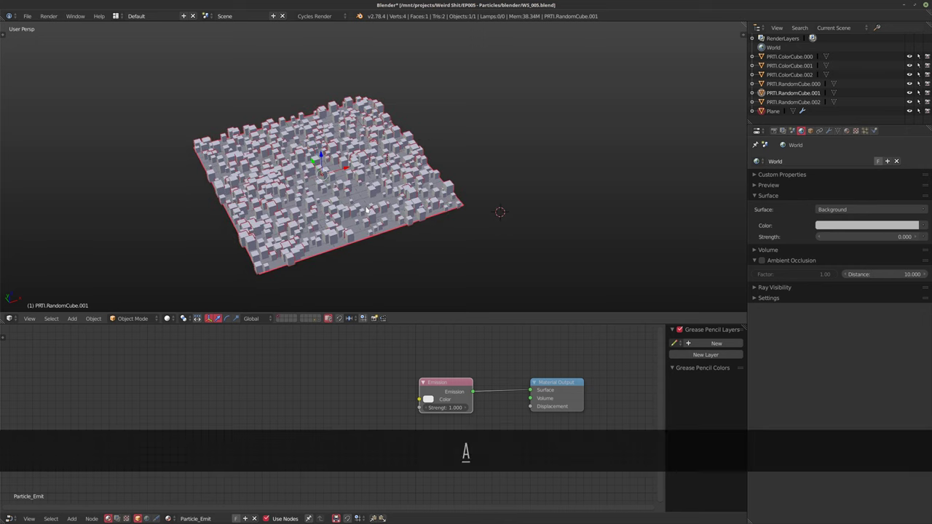
{"action": "key", "text": "m"}
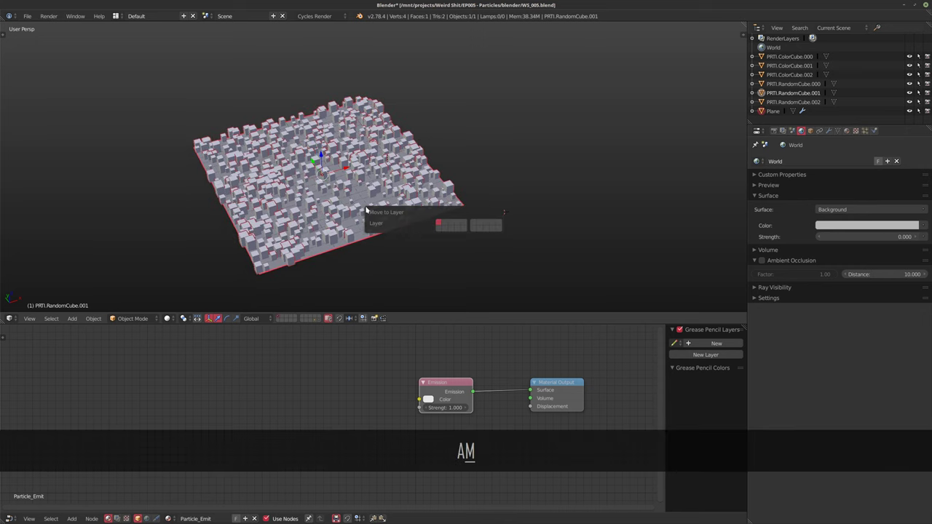
{"action": "left_click", "coordinate": [472, 226]}
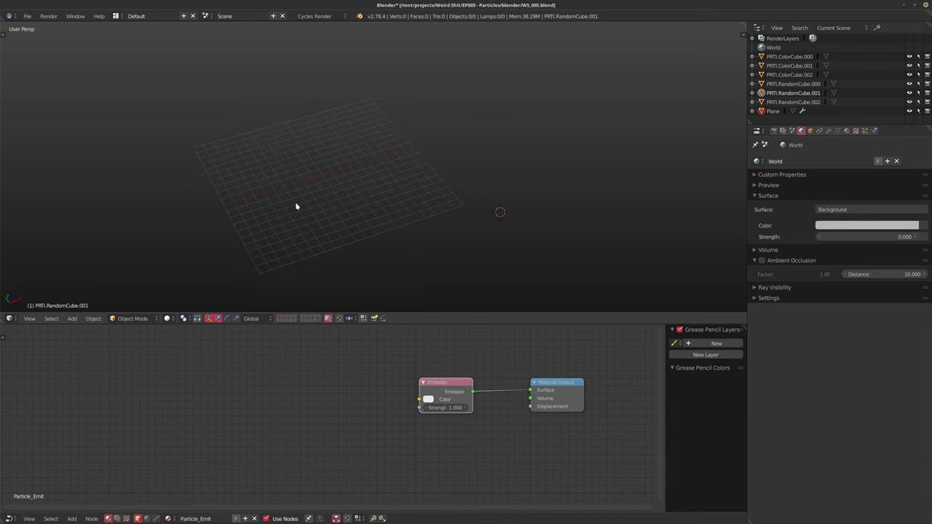
Reset the 3D cursor to the world origin and add a new plane there
{"action": "key", "text": "shift+c"}
{"action": "middle_click_drag", "start_coordinate": [429, 354], "coordinate": [309, 370]}
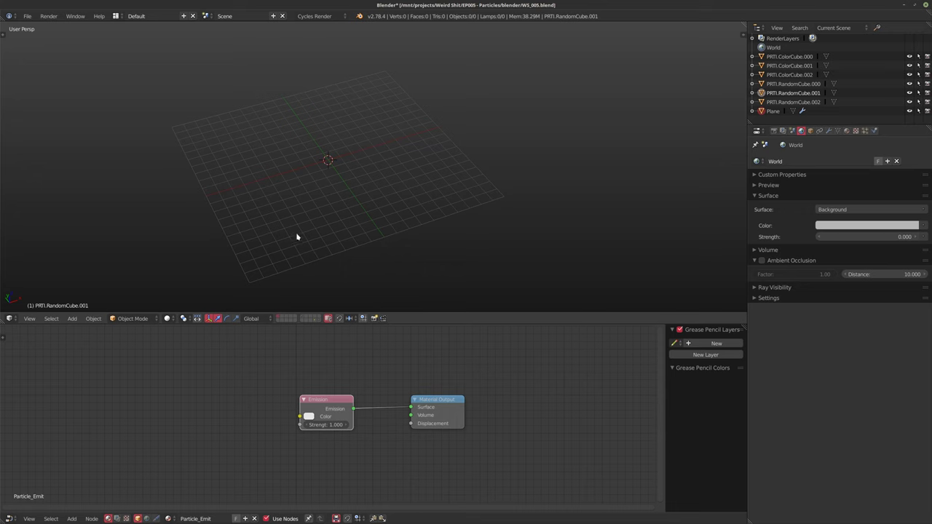
{"action": "key", "text": "shift+a"}
{"action": "left_click", "coordinate": [366, 182]}
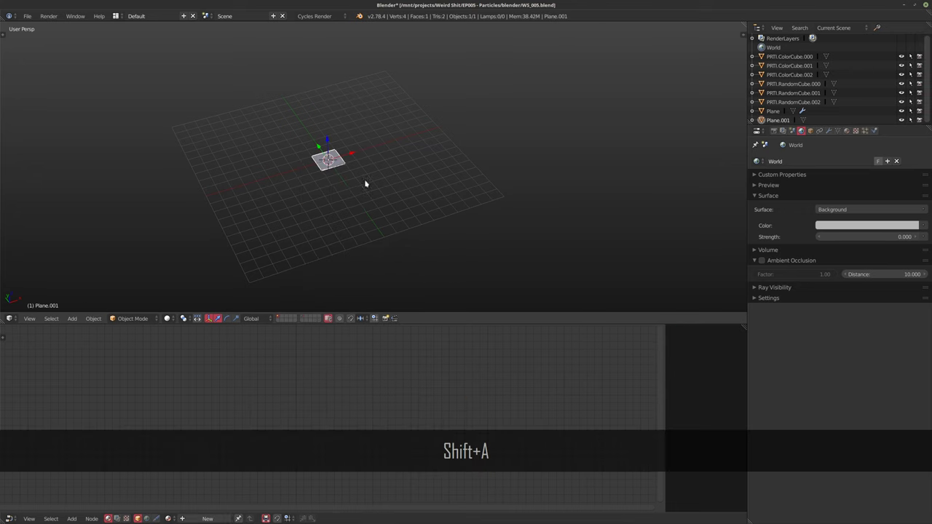
Scale the new plane's mesh by 10 in Edit Mode and enlarge the 3D viewport area vertically
{"action": "key", "text": "Tab"}
{"action": "key", "text": "s"}
{"action": "key", "text": "1"}
{"action": "key", "text": "0"}
{"action": "key", "text": "Return"}
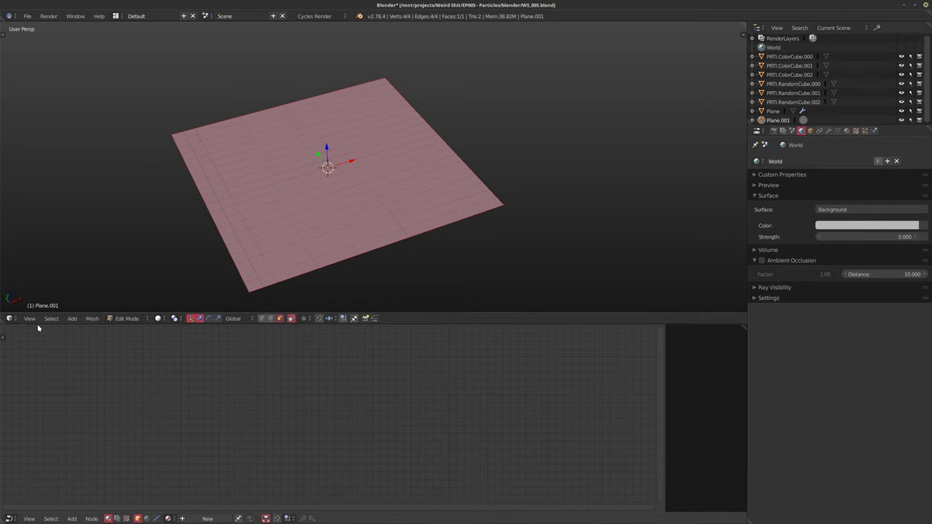
{"action": "left_click_drag", "start_coordinate": [38, 325], "coordinate": [49, 481]}
{"action": "key", "text": "Tab"}
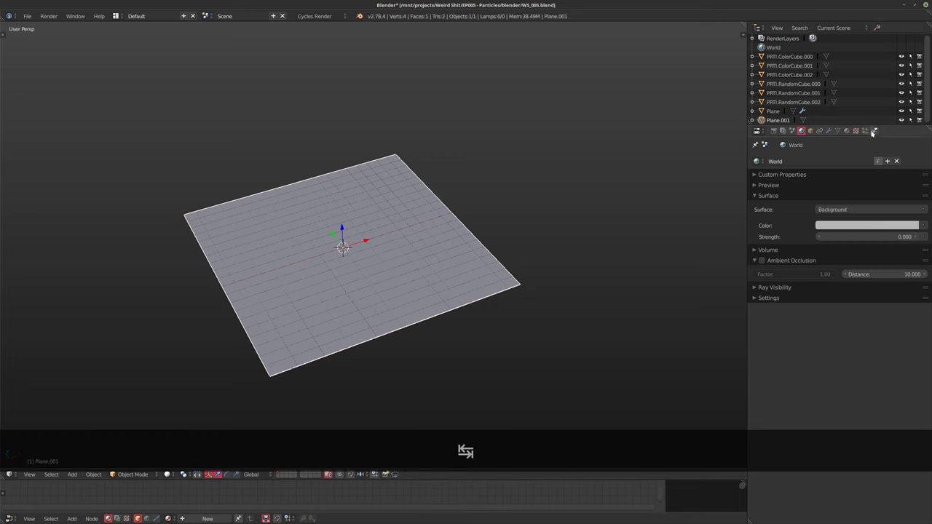
Add a new particle system to the enlarged plane
{"action": "left_click", "coordinate": [865, 130]}
{"action": "middle_click_drag", "start_coordinate": [372, 281], "coordinate": [339, 269], "text": "shift"}
{"action": "scroll", "coordinate": [823, 243], "scroll_direction": "up", "scroll_amount": 3}
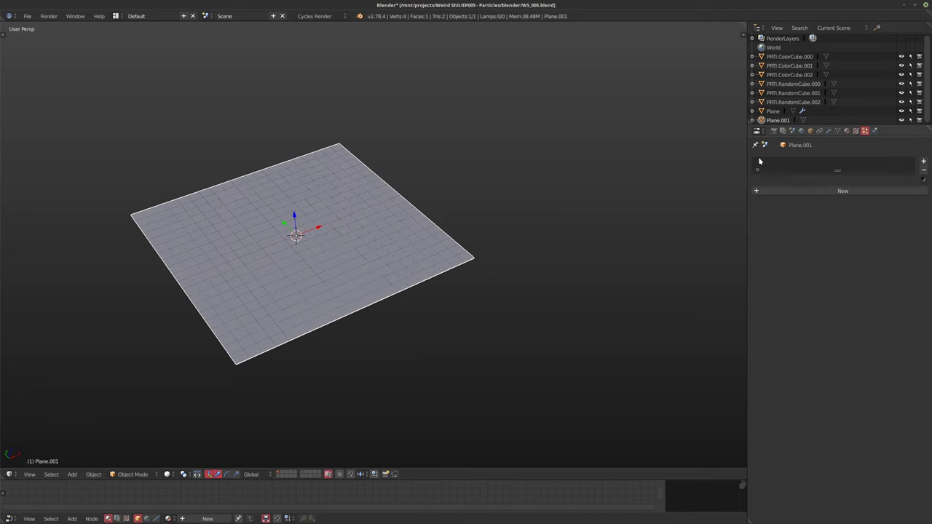
{"action": "left_click", "coordinate": [818, 192]}
{"action": "mouse_move", "coordinate": [398, 266]}
{"action": "middle_mouse_down"}
{"action": "mouse_move", "coordinate": [357, 285]}
{"action": "mouse_move", "coordinate": [397, 277]}
{"action": "middle_mouse_up"}
Play the particle animation with scene gravity disabled, and turn gravity back on
{"action": "left_click", "coordinate": [792, 130]}
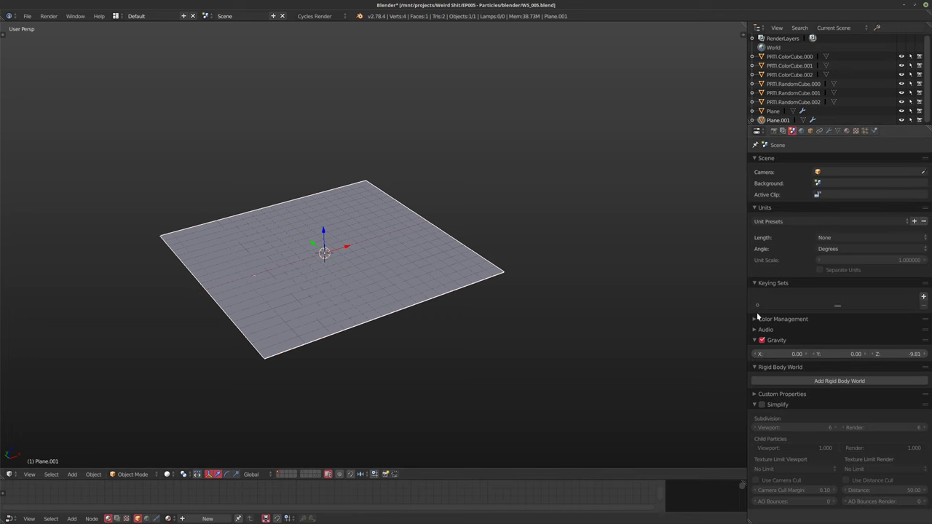
{"action": "left_click", "coordinate": [762, 340]}
{"action": "middle_click_drag", "start_coordinate": [493, 284], "coordinate": [427, 316], "text": "shift"}
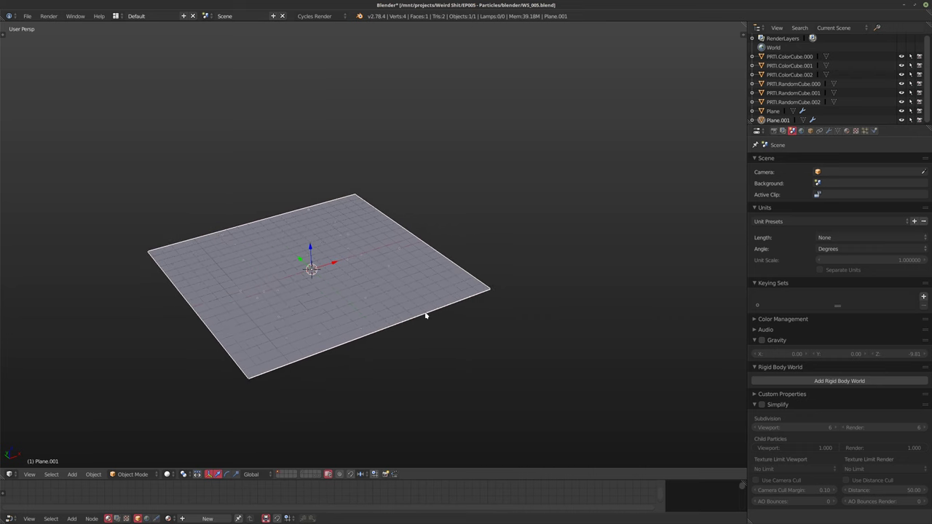
{"action": "key", "text": "alt+a"}
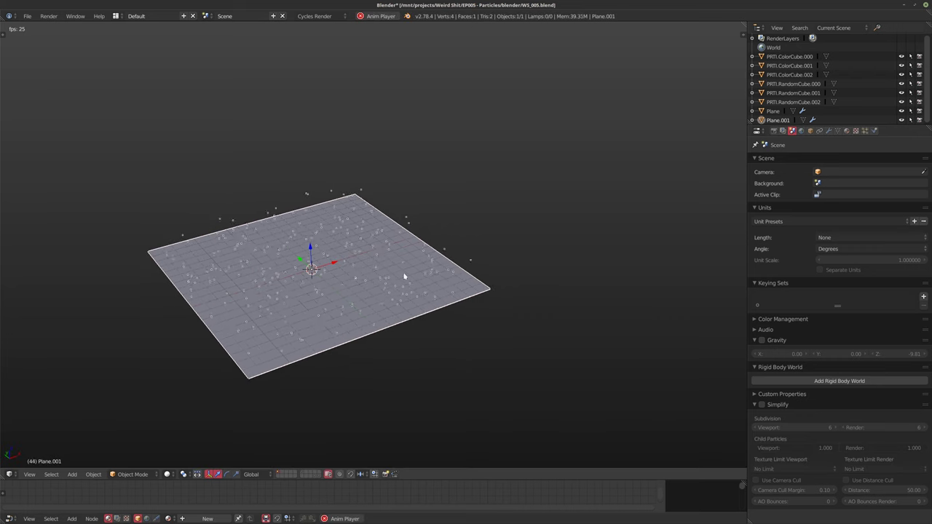
{"action": "mouse_move", "coordinate": [364, 354]}
{"action": "middle_mouse_down"}
{"action": "mouse_move", "coordinate": [366, 369]}
{"action": "mouse_move", "coordinate": [366, 323]}
{"action": "mouse_move", "coordinate": [356, 335]}
{"action": "mouse_move", "coordinate": [366, 338]}
{"action": "middle_mouse_up"}
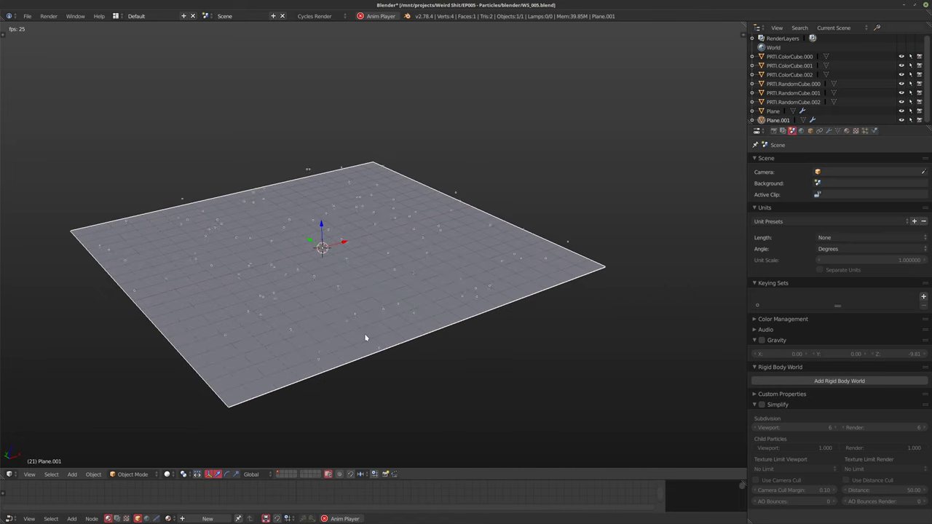
{"action": "middle_click_drag", "start_coordinate": [363, 284], "coordinate": [370, 277], "text": "shift"}
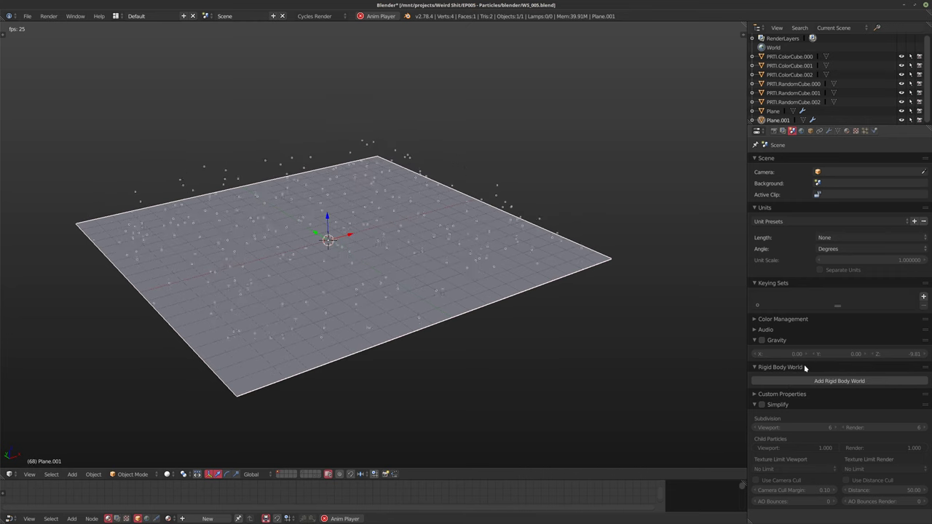
{"action": "left_click", "coordinate": [762, 340]}
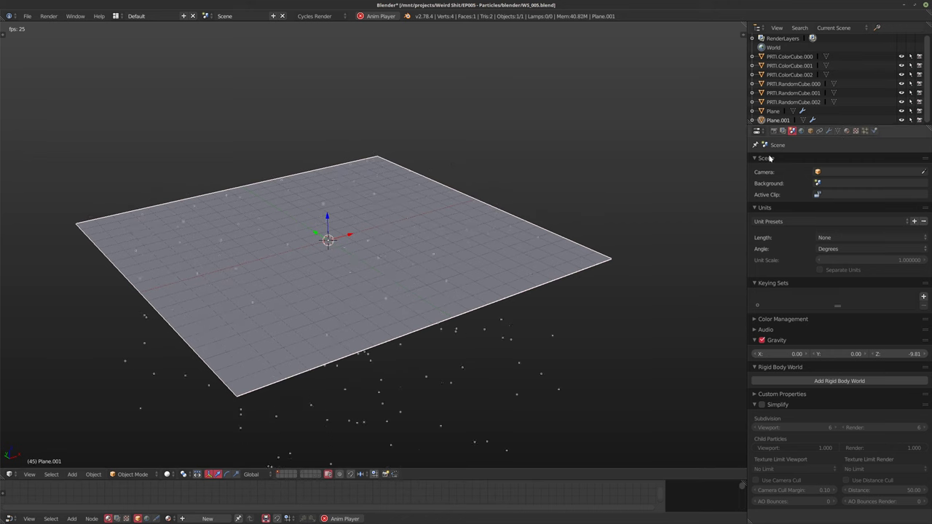
Set the Gravity field weight of the new plane's particle system to 0
{"action": "left_click", "coordinate": [864, 131]}
{"action": "scroll", "coordinate": [844, 369], "scroll_direction": "down", "scroll_amount": 6}
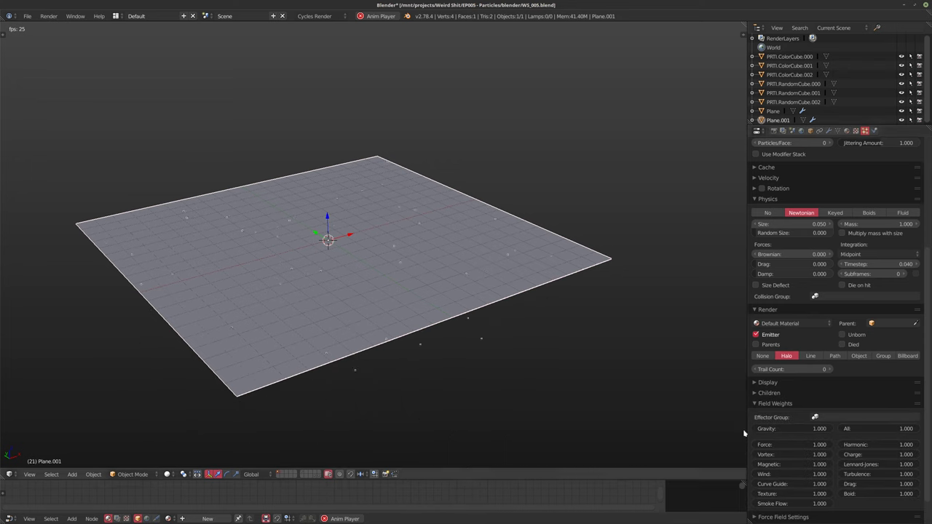
{"action": "left_click", "coordinate": [808, 429]}
{"action": "type", "text": "0"}
{"action": "key", "text": "Return"}
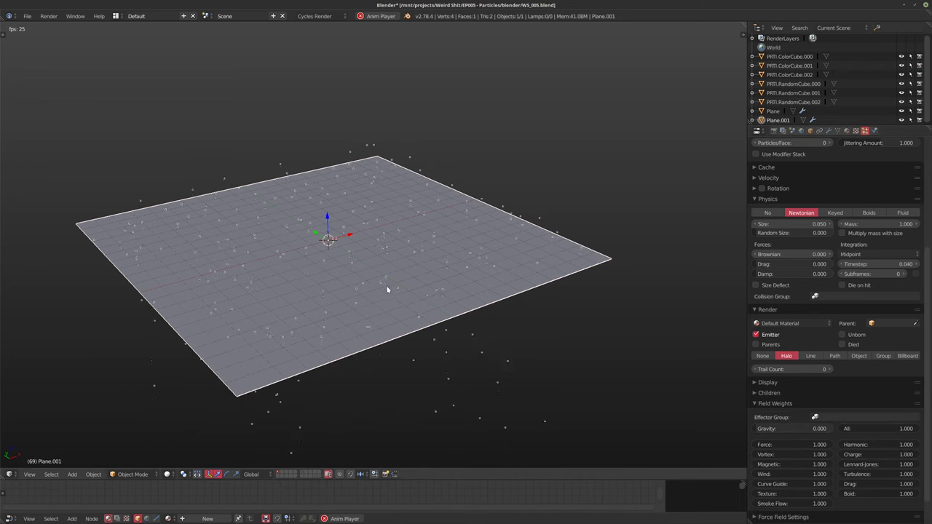
Examine the emitted particles' motion and the emission, velocity and rotation settings, and stop the animation playback
{"action": "middle_click_drag", "start_coordinate": [405, 290], "coordinate": [403, 305]}
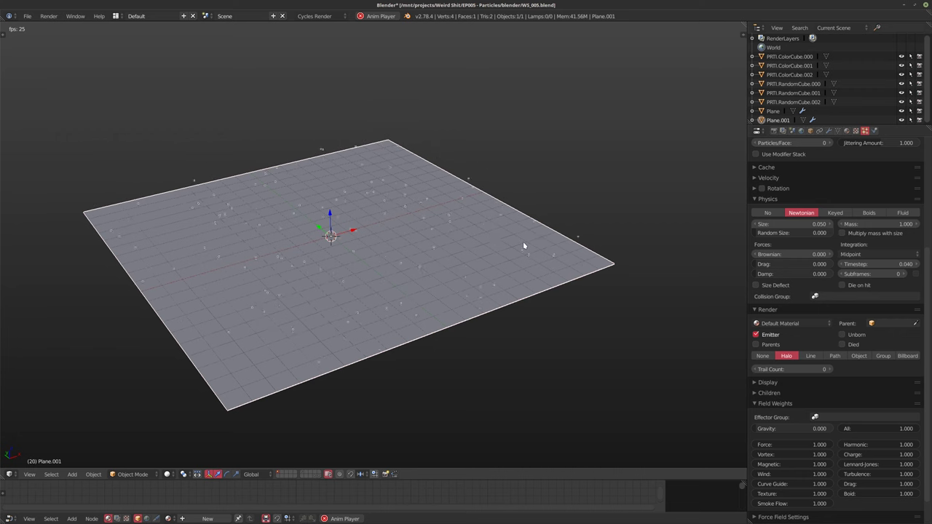
{"action": "middle_click_drag", "start_coordinate": [506, 252], "coordinate": [514, 244]}
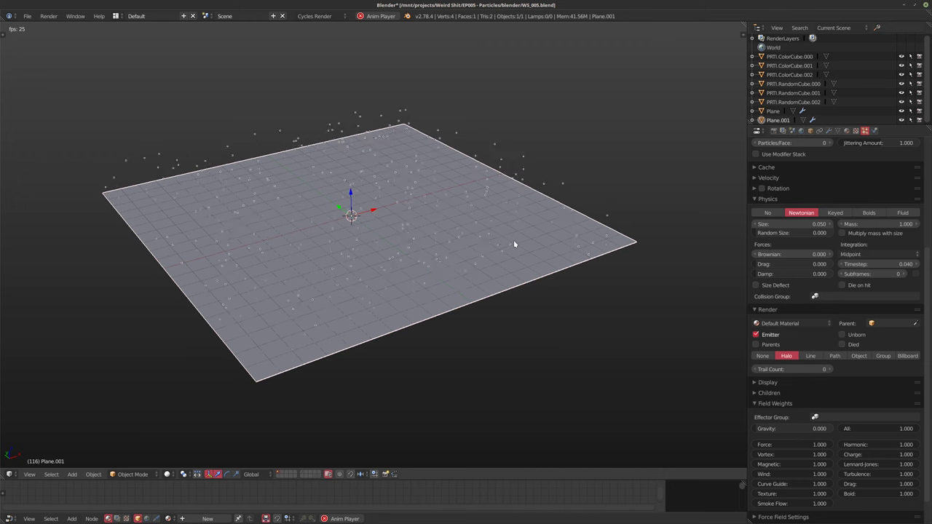
{"action": "middle_click_drag", "start_coordinate": [492, 244], "coordinate": [472, 256]}
{"action": "scroll", "coordinate": [828, 195], "scroll_direction": "up", "scroll_amount": 3}
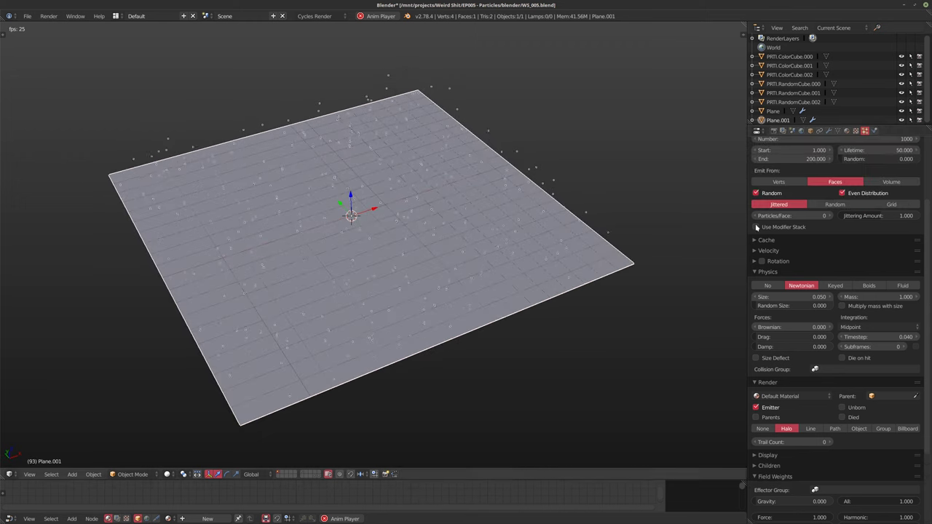
{"action": "scroll", "coordinate": [816, 230], "scroll_direction": "up", "scroll_amount": 2}
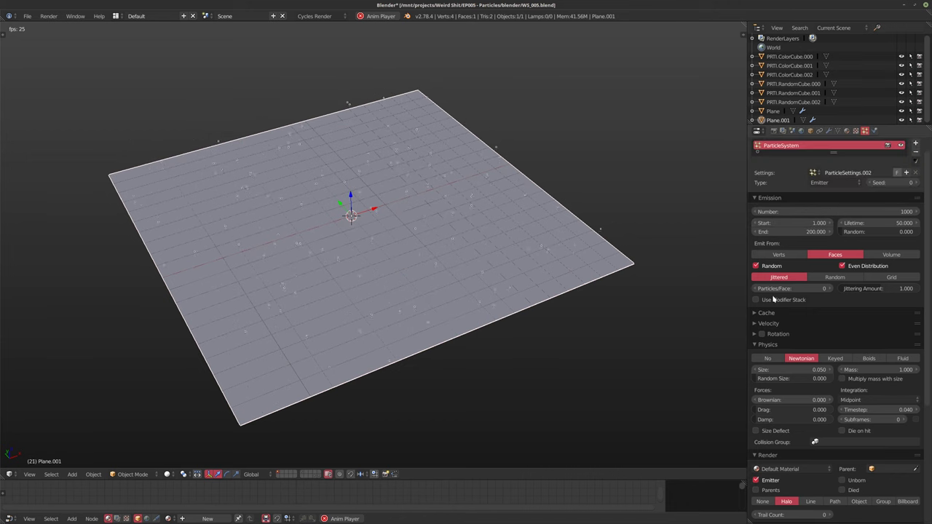
{"action": "scroll", "coordinate": [776, 328], "scroll_direction": "down", "scroll_amount": 1}
{"action": "scroll", "coordinate": [777, 401], "scroll_direction": "down", "scroll_amount": 4}
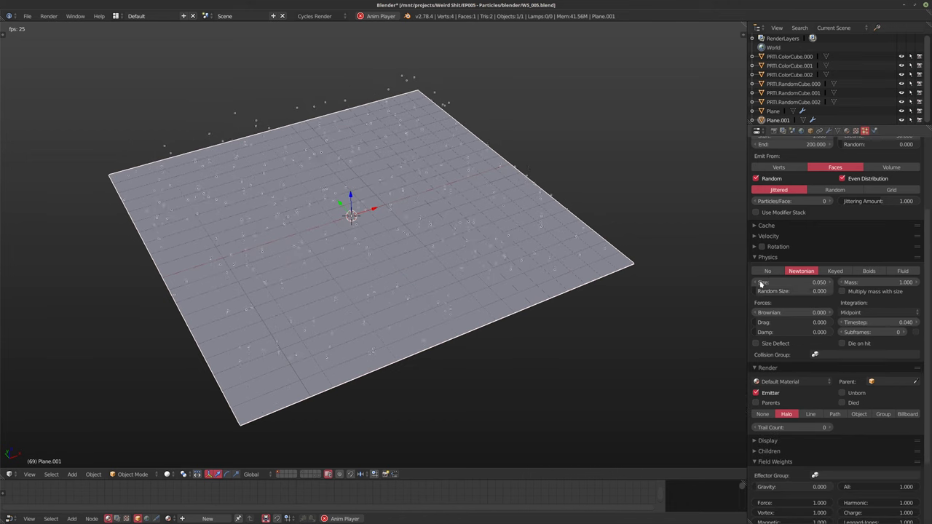
{"action": "left_click", "coordinate": [765, 235]}
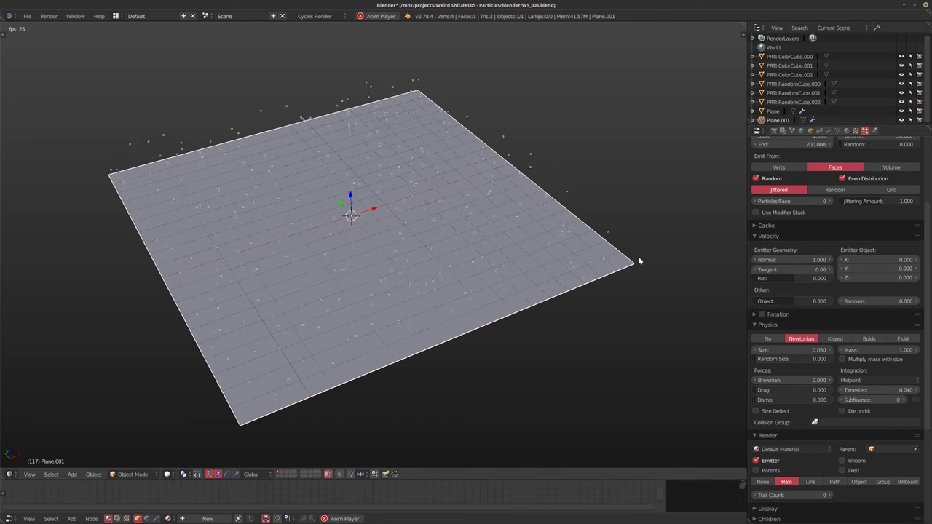
{"action": "left_click", "coordinate": [755, 315]}
{"action": "key", "text": "shift+z"}
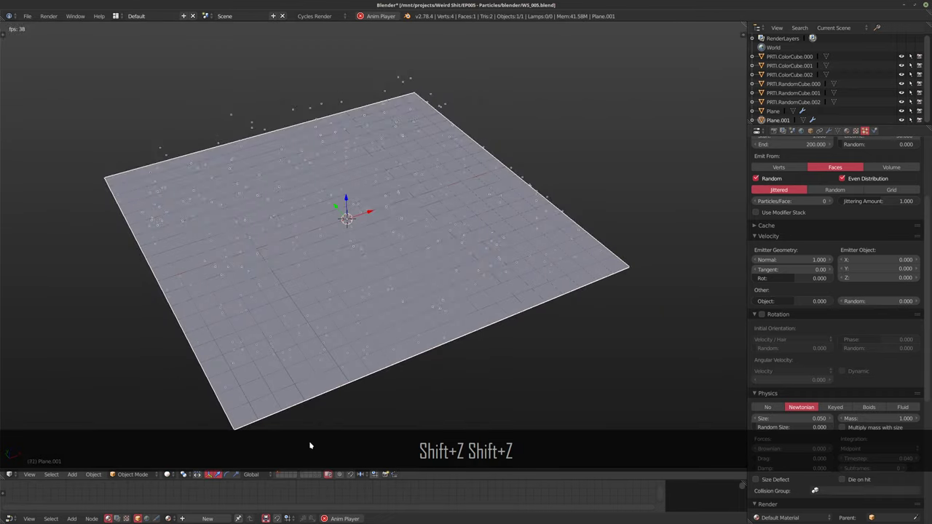
{"action": "key", "text": "alt+a"}
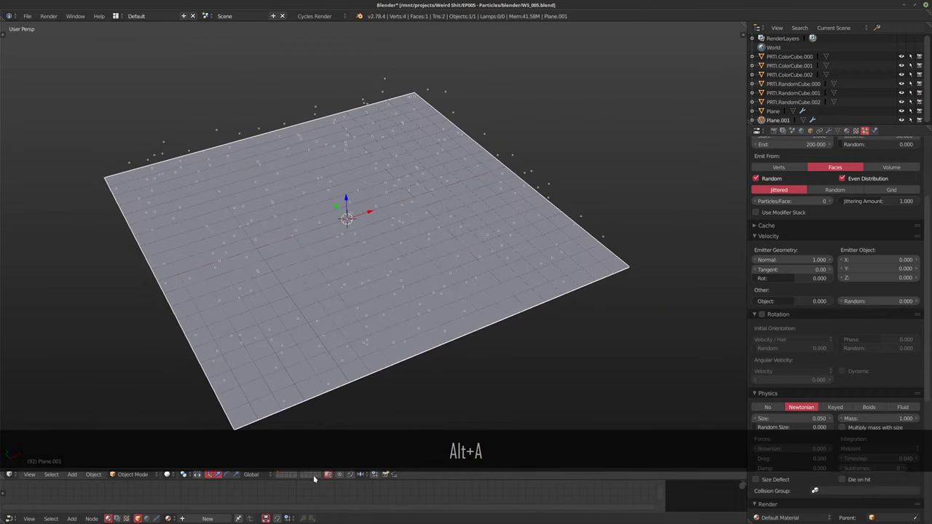
Select the original cube-covered plane on its own layer and enable Rotation for its particle system
{"action": "right_click", "coordinate": [430, 334]}
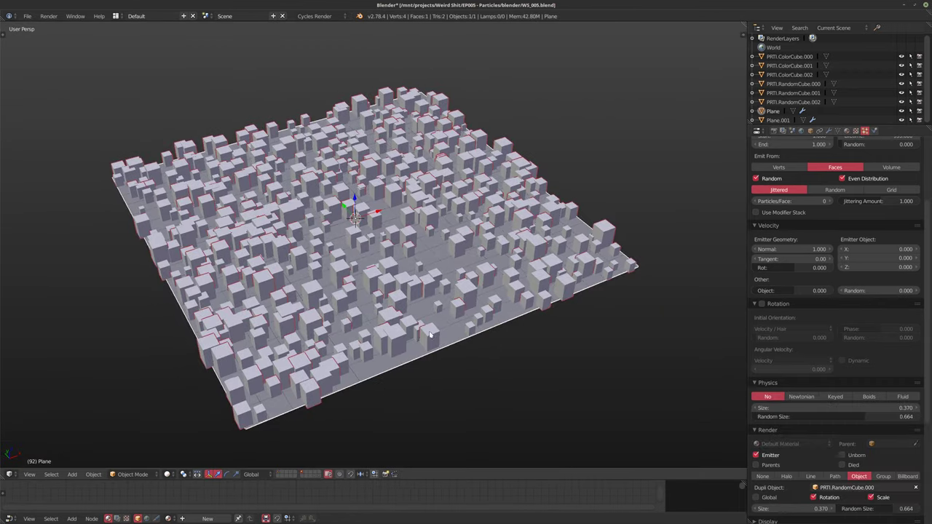
{"action": "middle_click_drag", "start_coordinate": [430, 334], "coordinate": [616, 285]}
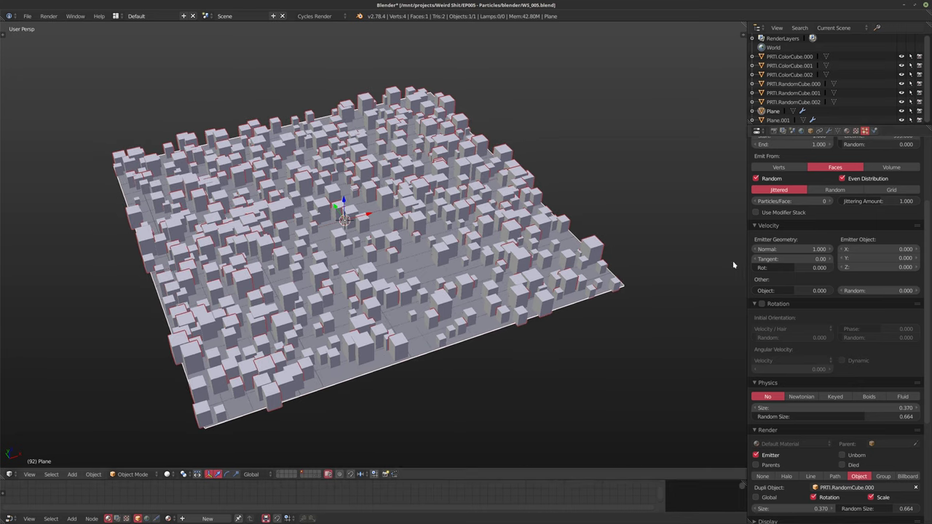
{"action": "left_click", "coordinate": [770, 303]}
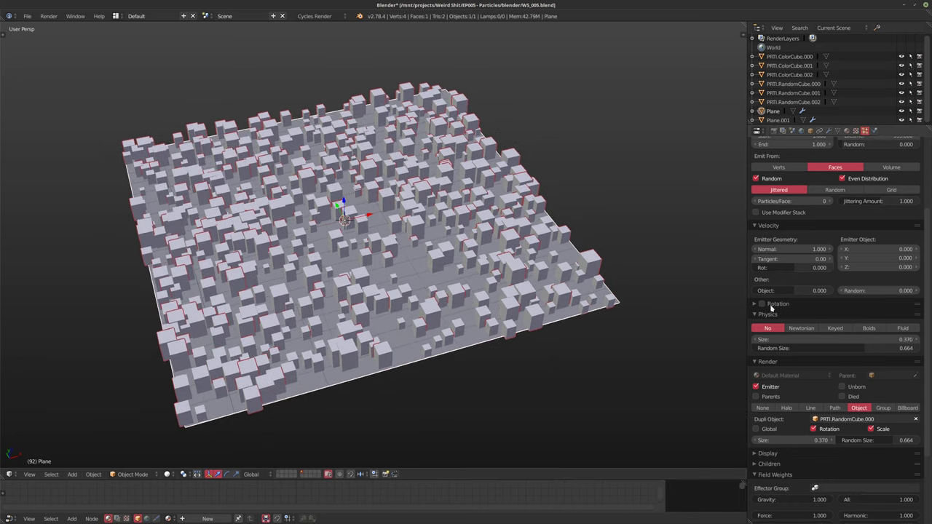
{"action": "left_click", "coordinate": [773, 304]}
{"action": "left_click", "coordinate": [762, 304]}
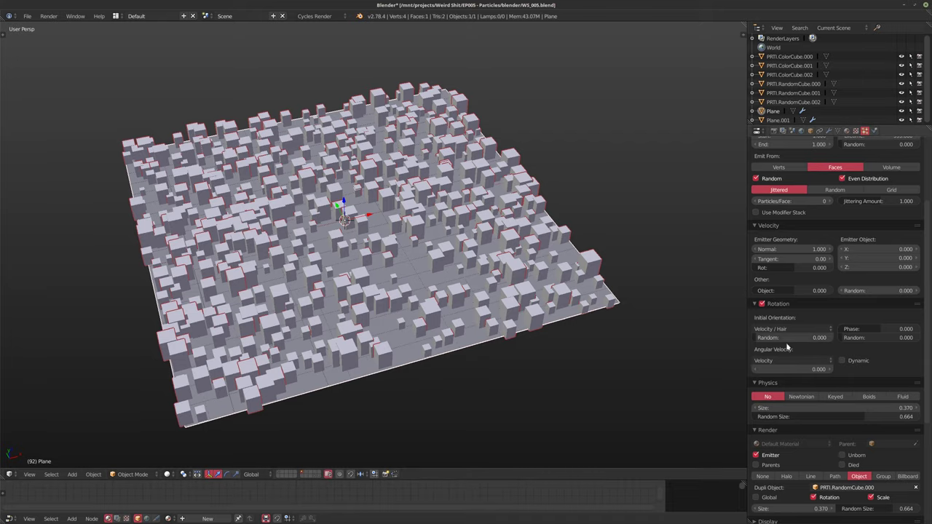
Set the random phase of the particle rotation to 2.000 and check the turned cubes from several angles
{"action": "mouse_move", "coordinate": [767, 338]}
{"action": "left_mouse_down"}
{"action": "mouse_move", "coordinate": [822, 338]}
{"action": "mouse_move", "coordinate": [772, 338]}
{"action": "left_mouse_up"}
{"action": "mouse_move", "coordinate": [900, 338]}
{"action": "left_mouse_down"}
{"action": "mouse_move", "coordinate": [877, 338]}
{"action": "mouse_move", "coordinate": [903, 338]}
{"action": "left_mouse_up"}
{"action": "middle_click_drag", "start_coordinate": [597, 323], "coordinate": [430, 290]}
{"action": "left_click_drag", "start_coordinate": [876, 338], "coordinate": [920, 338]}
{"action": "middle_click_drag", "start_coordinate": [485, 281], "coordinate": [462, 291]}
{"action": "scroll", "coordinate": [463, 304], "scroll_direction": "down", "scroll_amount": 1}
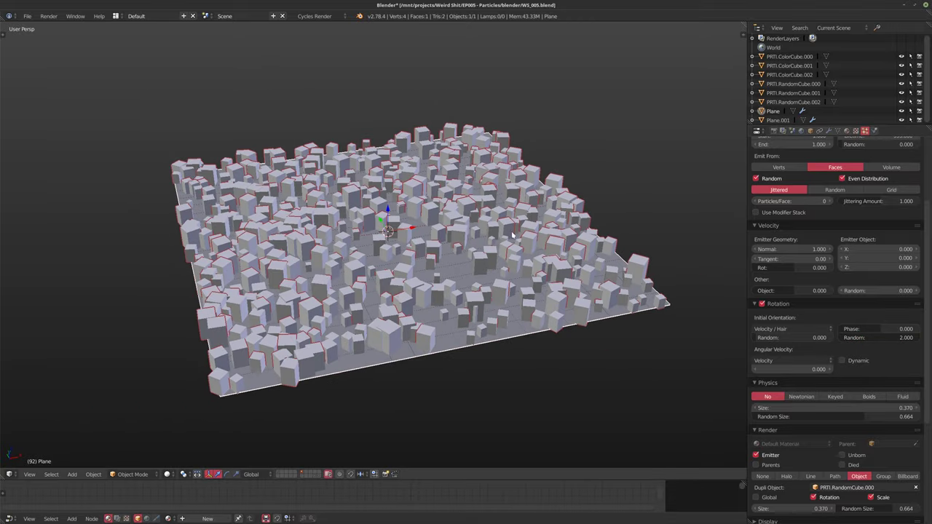
{"action": "middle_click_drag", "start_coordinate": [447, 268], "coordinate": [338, 282]}
{"action": "middle_click_drag", "start_coordinate": [451, 257], "coordinate": [370, 279]}
{"action": "mouse_move", "coordinate": [439, 253]}
{"action": "middle_mouse_down"}
{"action": "mouse_move", "coordinate": [416, 251]}
{"action": "mouse_move", "coordinate": [430, 263]}
{"action": "mouse_move", "coordinate": [452, 256]}
{"action": "middle_mouse_up"}
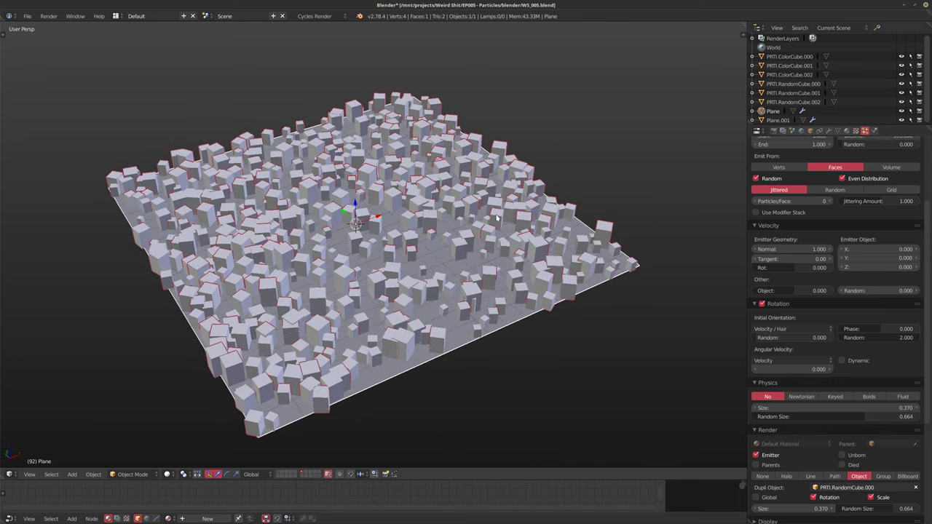
{"action": "middle_click_drag", "start_coordinate": [354, 252], "coordinate": [350, 246], "text": "shift"}
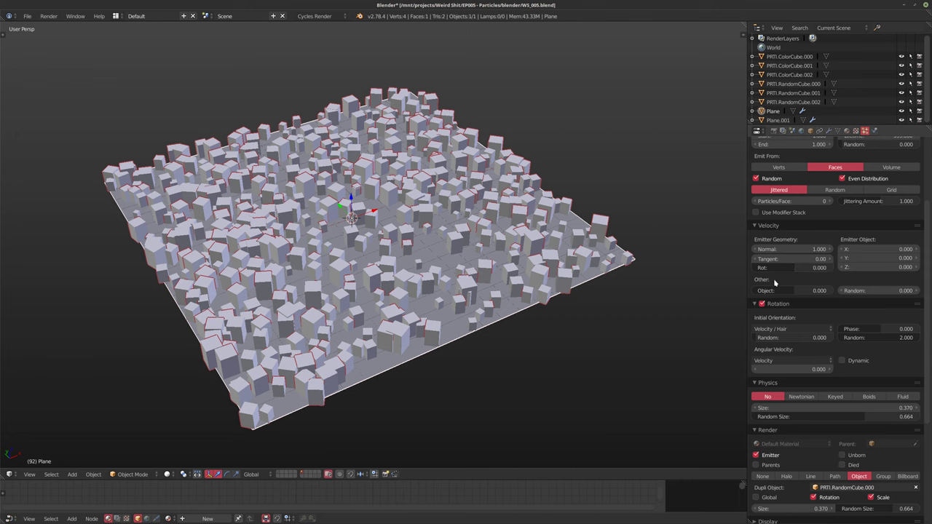
{"action": "mouse_move", "coordinate": [453, 263]}
{"action": "middle_mouse_down"}
{"action": "mouse_move", "coordinate": [449, 239]}
{"action": "mouse_move", "coordinate": [451, 248]}
{"action": "middle_mouse_up"}
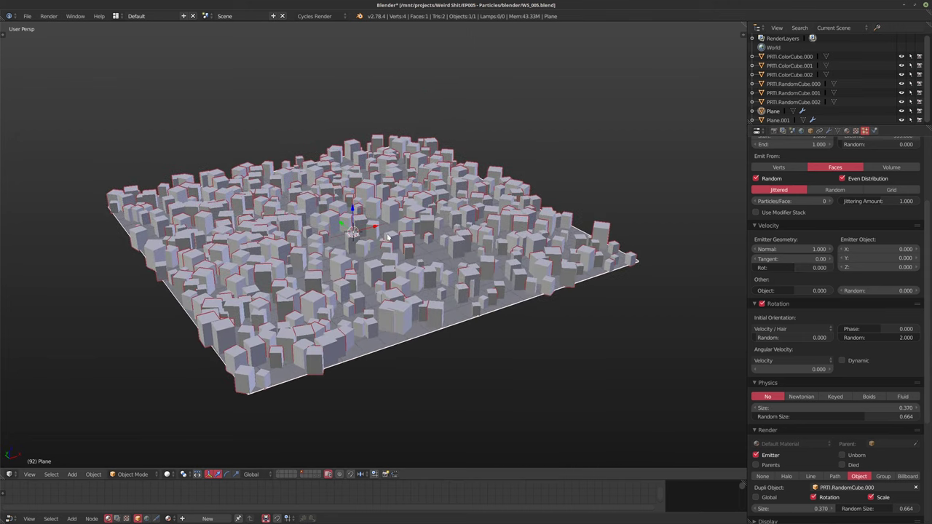
{"action": "scroll", "coordinate": [388, 237], "scroll_direction": "up", "scroll_amount": 3}
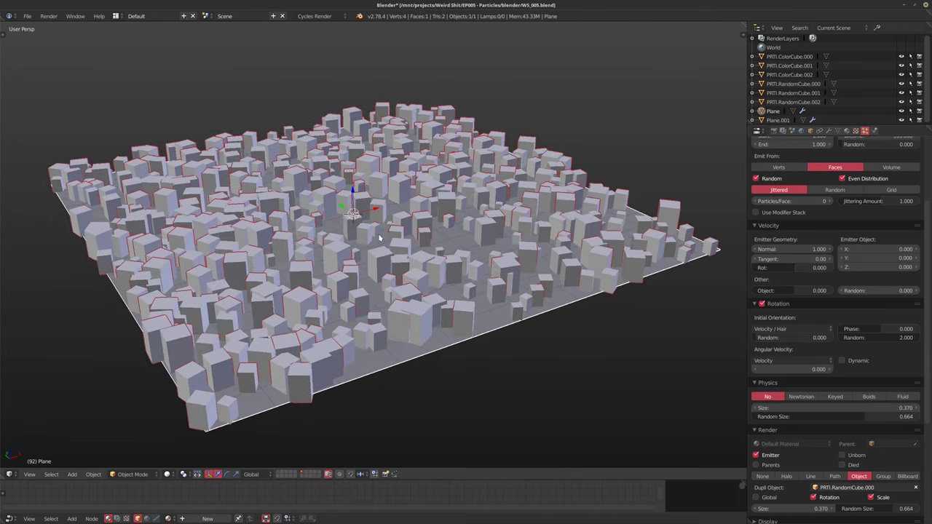
Set the random phase of the cube-covered plane's particle rotation to 1.000 and check the turned cubes
{"action": "scroll", "coordinate": [430, 239], "scroll_direction": "down", "scroll_amount": 2}
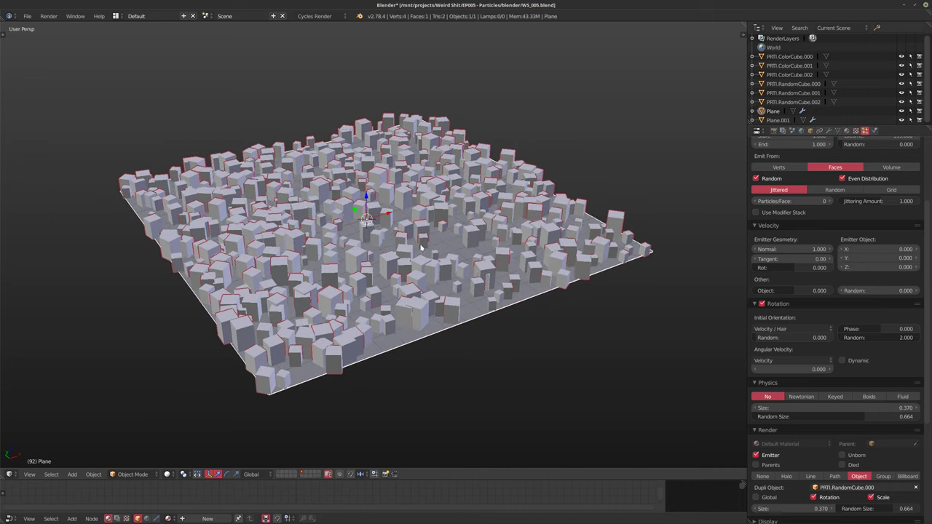
{"action": "middle_click_drag", "start_coordinate": [421, 248], "coordinate": [401, 249]}
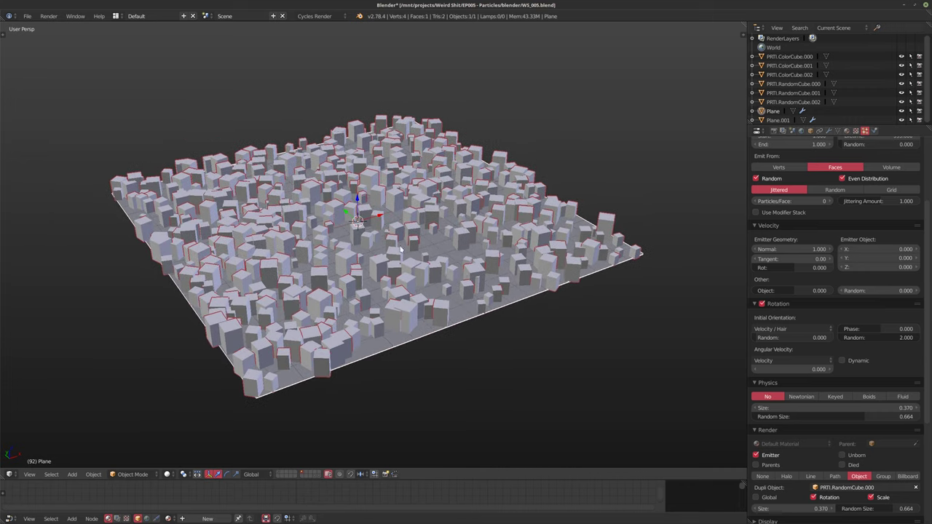
{"action": "left_click_drag", "start_coordinate": [912, 342], "coordinate": [908, 340]}
{"action": "left_click", "coordinate": [909, 341]}
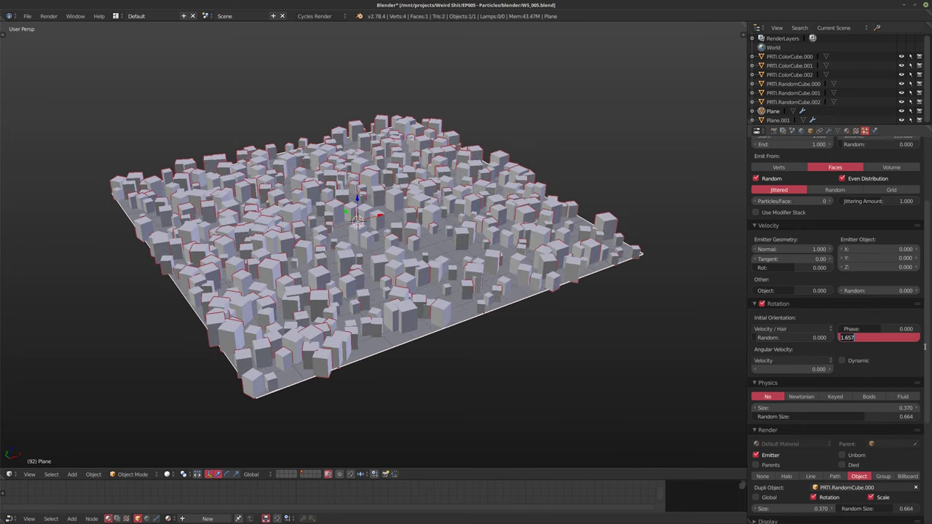
{"action": "type", "text": "1"}
{"action": "key", "text": "Return"}
{"action": "middle_click_drag", "start_coordinate": [335, 236], "coordinate": [452, 248]}
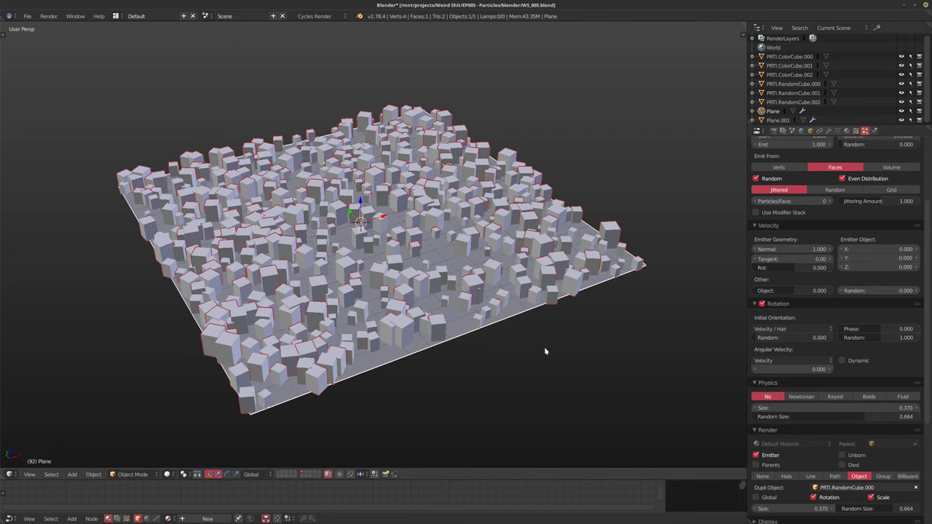
Show only the layer with the second emitter plane, play the animation, select the plane and collapse its Rotation settings
{"action": "left_click", "coordinate": [278, 474]}
{"action": "mouse_move", "coordinate": [396, 285]}
{"action": "middle_mouse_down", "text": "shift"}
{"action": "mouse_move", "coordinate": [385, 277]}
{"action": "mouse_move", "coordinate": [399, 297]}
{"action": "middle_mouse_up", "text": "shift"}
{"action": "key", "text": "alt+a"}
{"action": "right_click", "coordinate": [476, 285]}
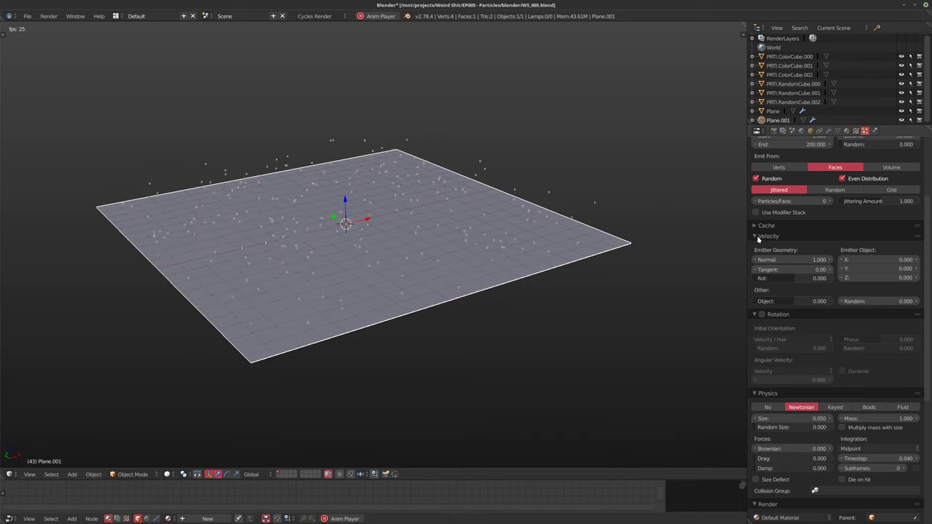
{"action": "left_click", "coordinate": [755, 315]}
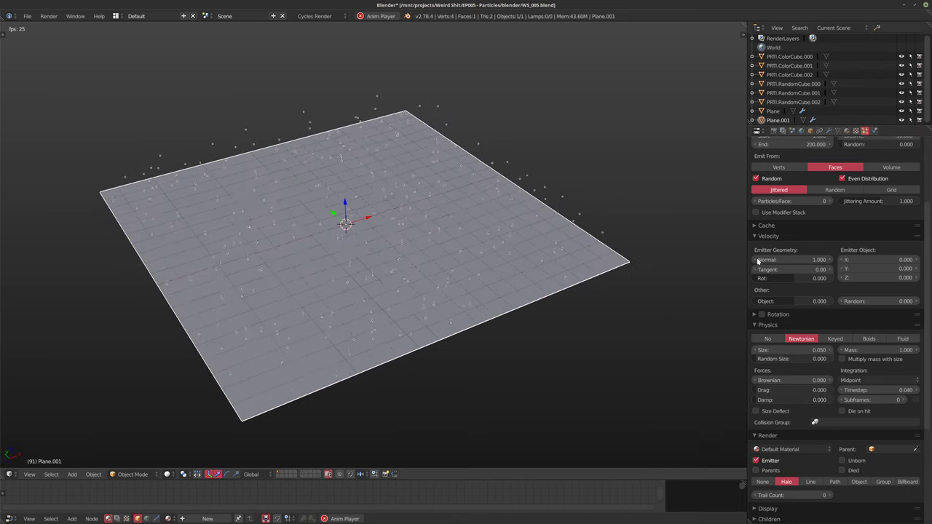
Try normal emission velocities of 2 and 3 for the second plane's particles while the animation plays
{"action": "left_click", "coordinate": [789, 259]}
{"action": "type", "text": "2"}
{"action": "key", "text": "Return"}
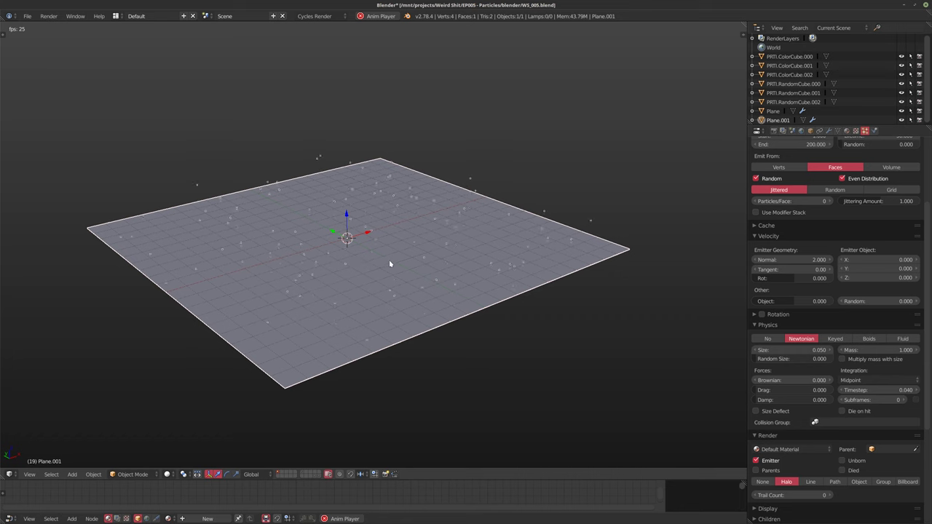
{"action": "left_click", "coordinate": [776, 260]}
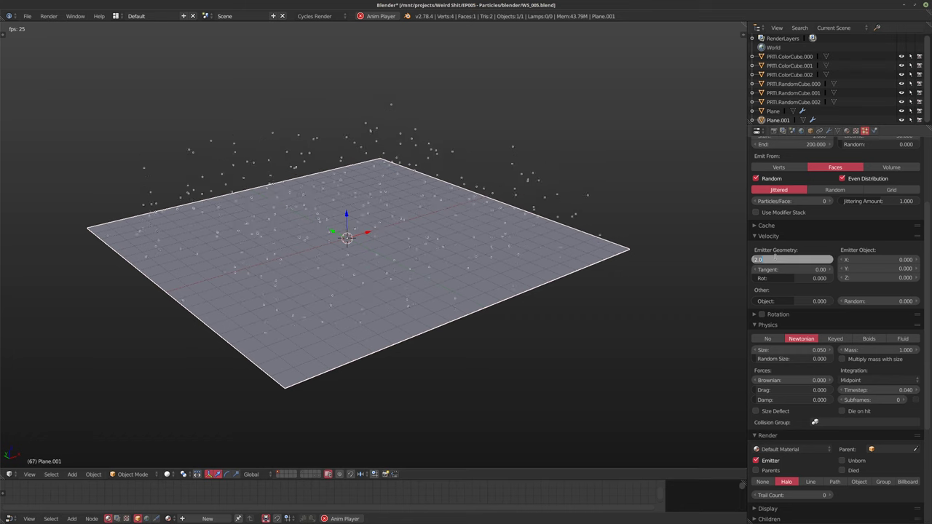
{"action": "type", "text": "3"}
{"action": "key", "text": "Return"}
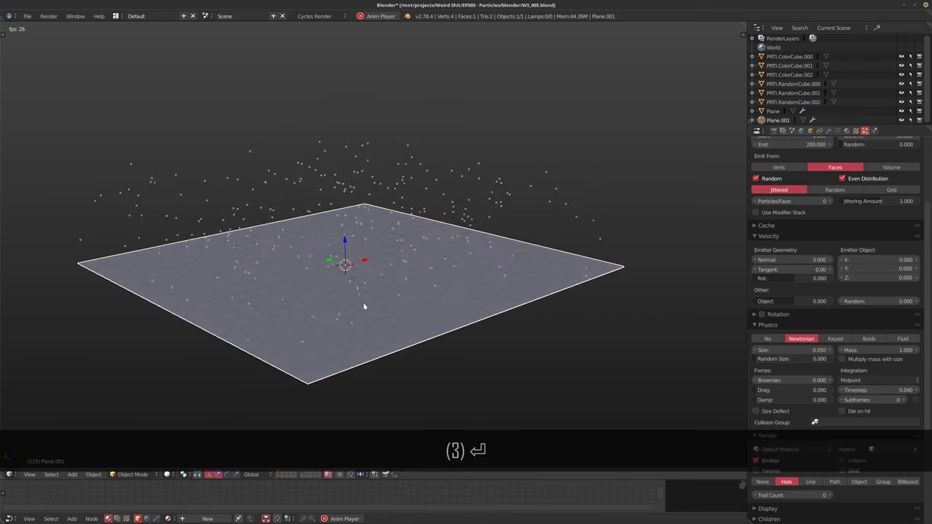
Set the normal emission velocity to 5 and watch the particles from different angles
{"action": "left_click", "coordinate": [778, 260]}
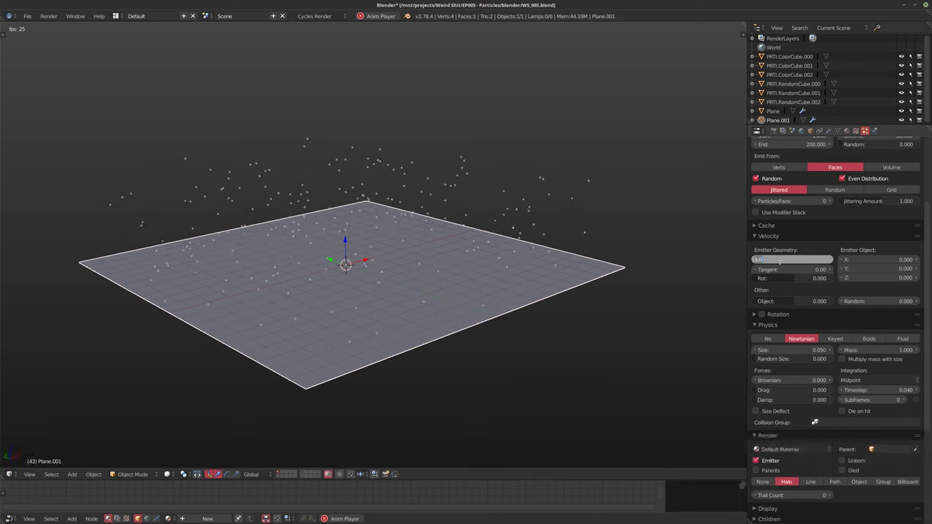
{"action": "type", "text": "5"}
{"action": "key", "text": "Return"}
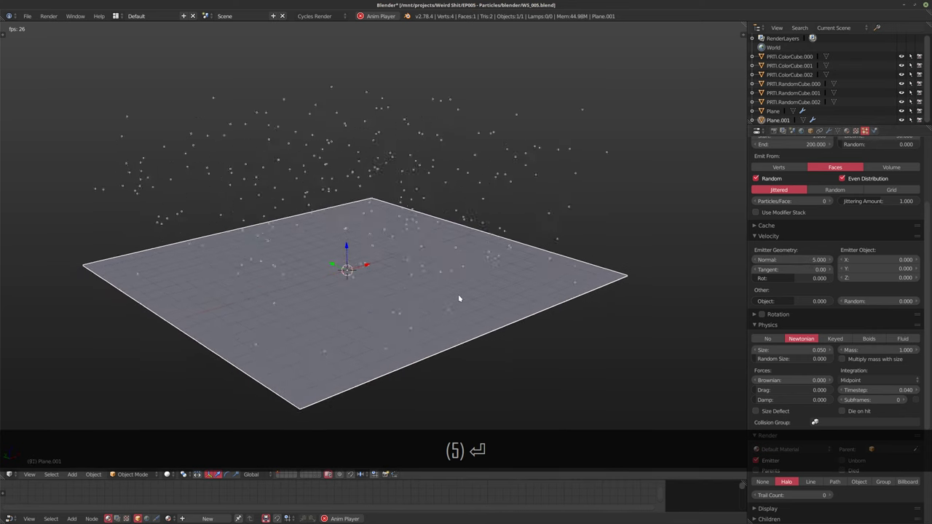
{"action": "middle_click_drag", "start_coordinate": [460, 298], "coordinate": [370, 327]}
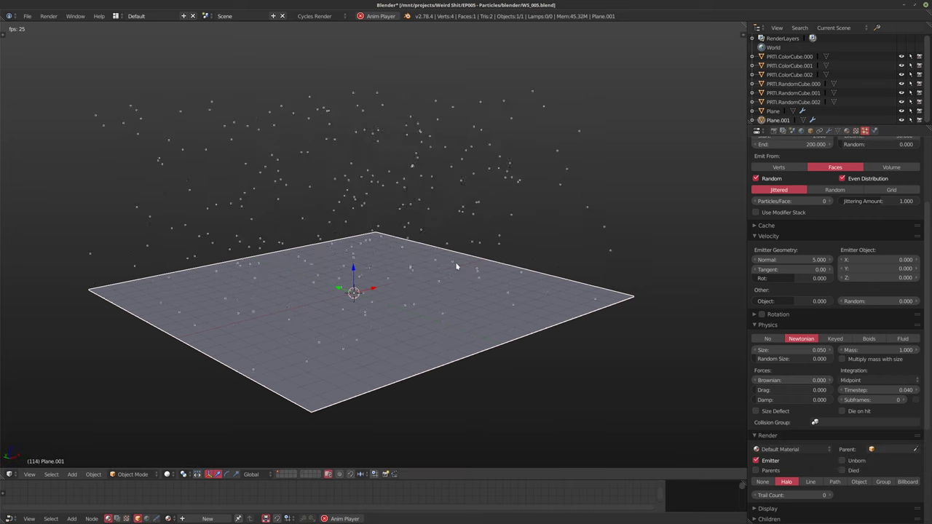
{"action": "middle_click_drag", "start_coordinate": [440, 273], "coordinate": [426, 282]}
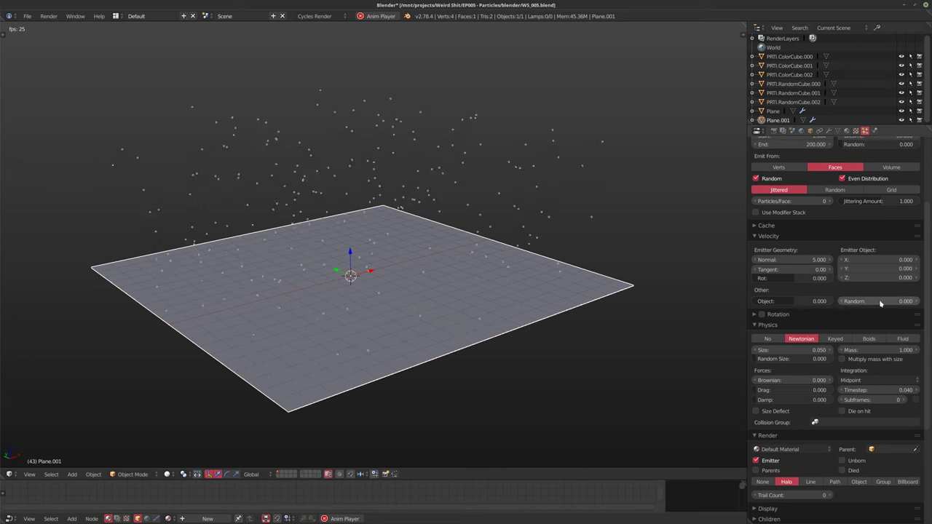
Raise the random velocity of the emitted particles to 3.670 and view their uneven motion
{"action": "left_click_drag", "start_coordinate": [856, 300], "coordinate": [884, 301]}
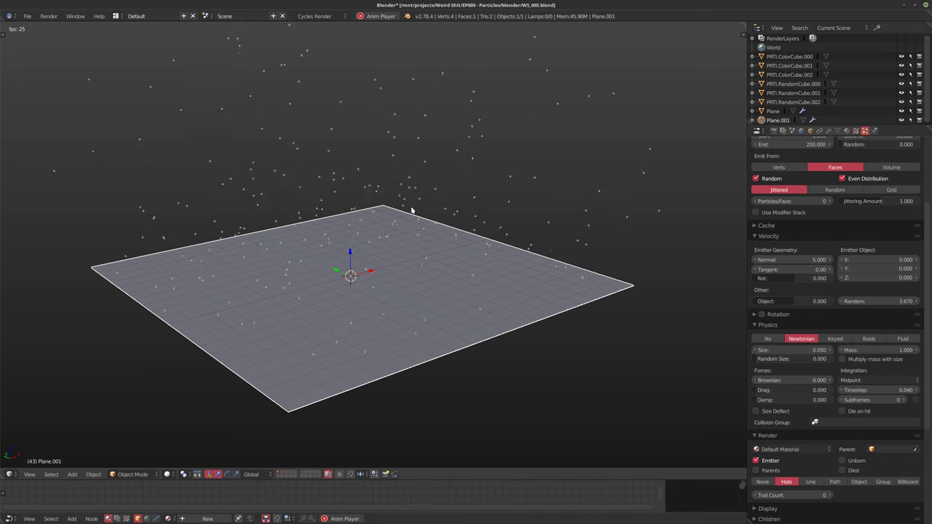
{"action": "middle_click_drag", "start_coordinate": [331, 322], "coordinate": [374, 366]}
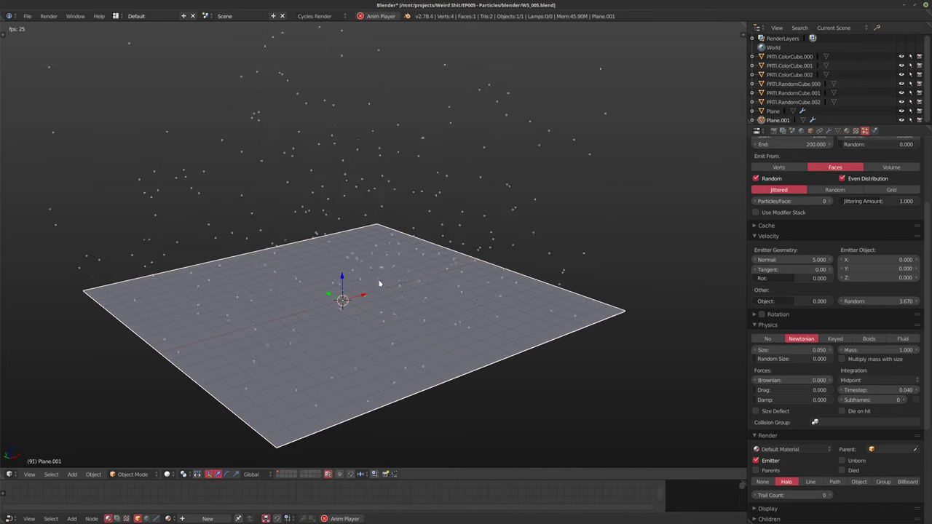
{"action": "middle_click_drag", "start_coordinate": [379, 283], "coordinate": [388, 235]}
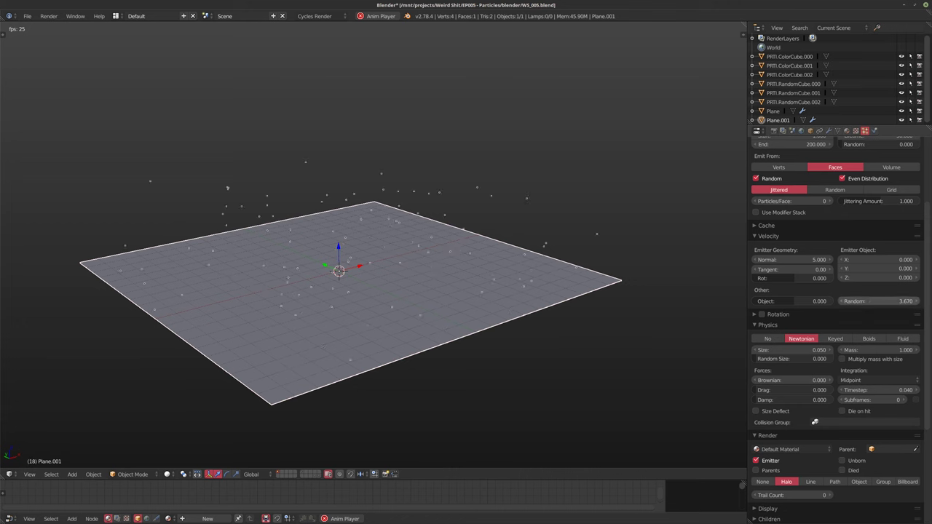
Set the random velocity back to 0 and check the particles' motion from several angles
{"action": "left_click", "coordinate": [870, 301]}
{"action": "type", "text": "0"}
{"action": "key", "text": "Return"}
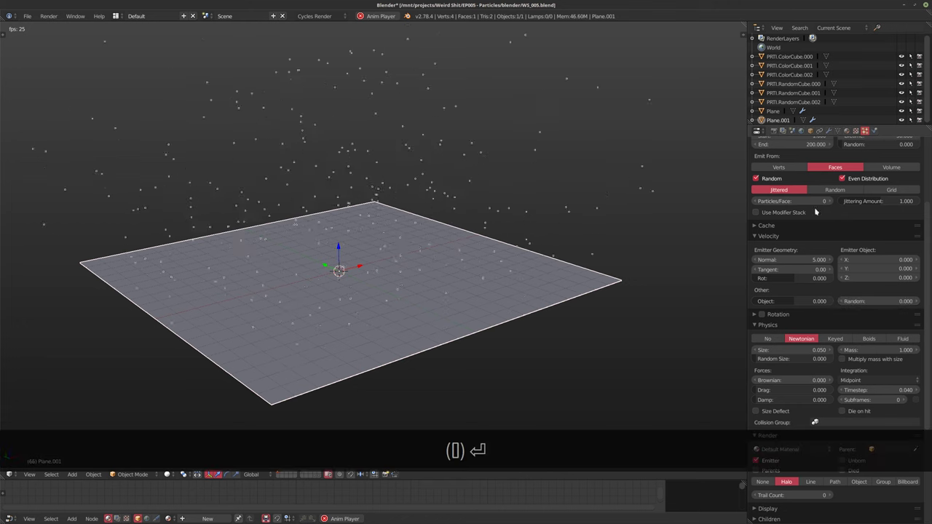
{"action": "middle_click_drag", "start_coordinate": [536, 285], "coordinate": [547, 302]}
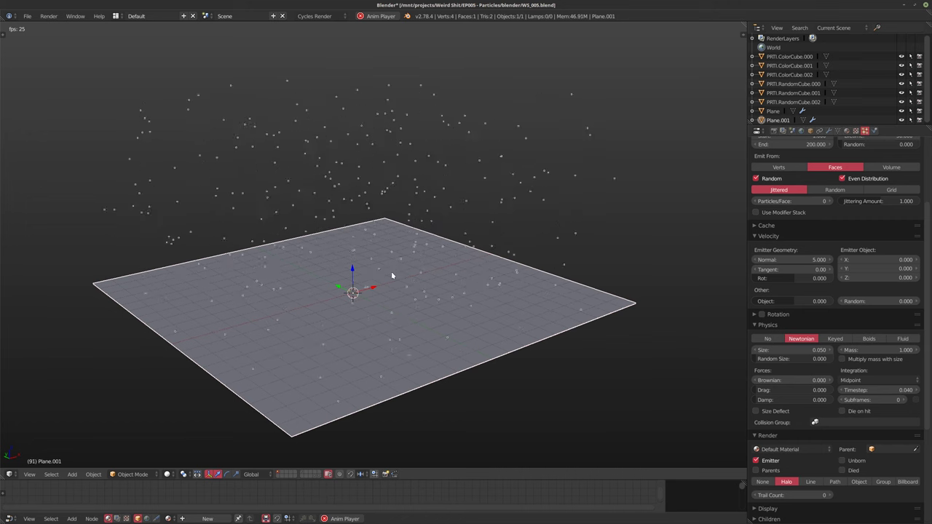
{"action": "middle_click_drag", "start_coordinate": [394, 270], "coordinate": [391, 280]}
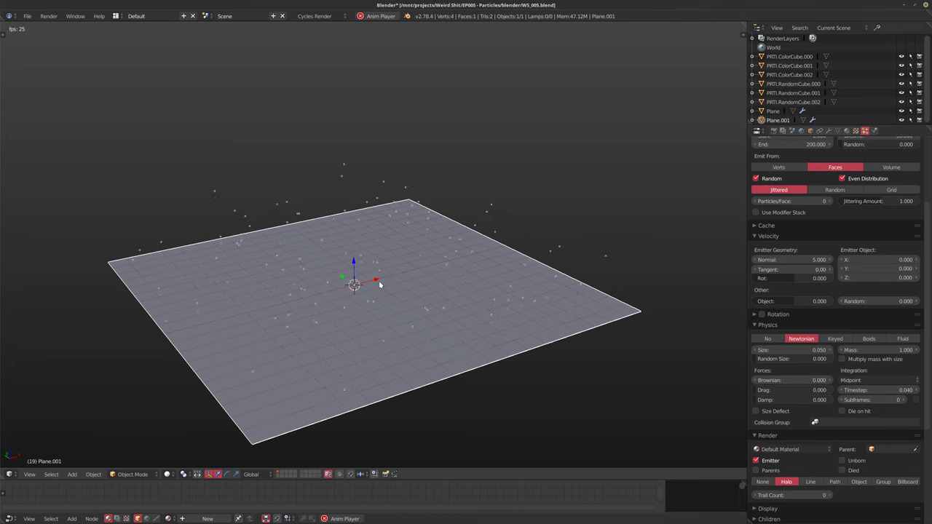
Collapse the unneeded particle settings and add a new texture to the second plane's particle system
{"action": "left_click", "coordinate": [761, 236]}
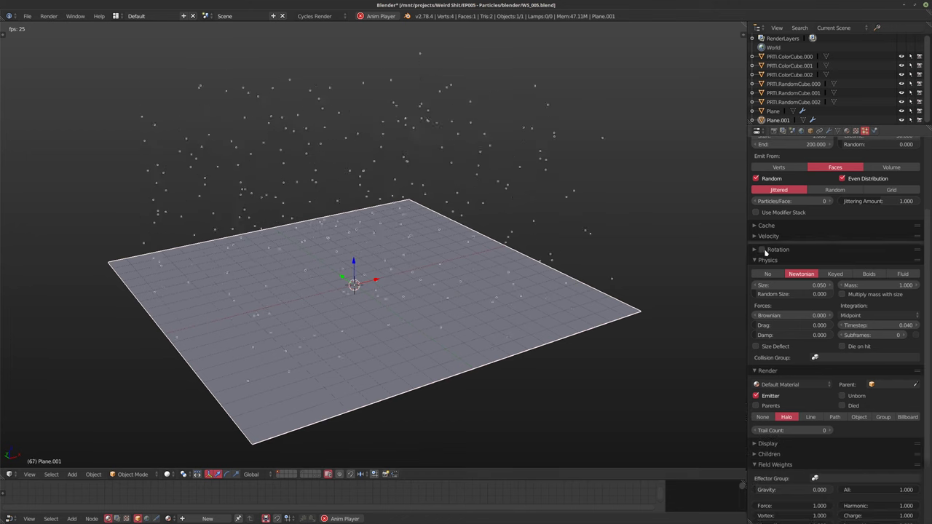
{"action": "left_click", "coordinate": [764, 257]}
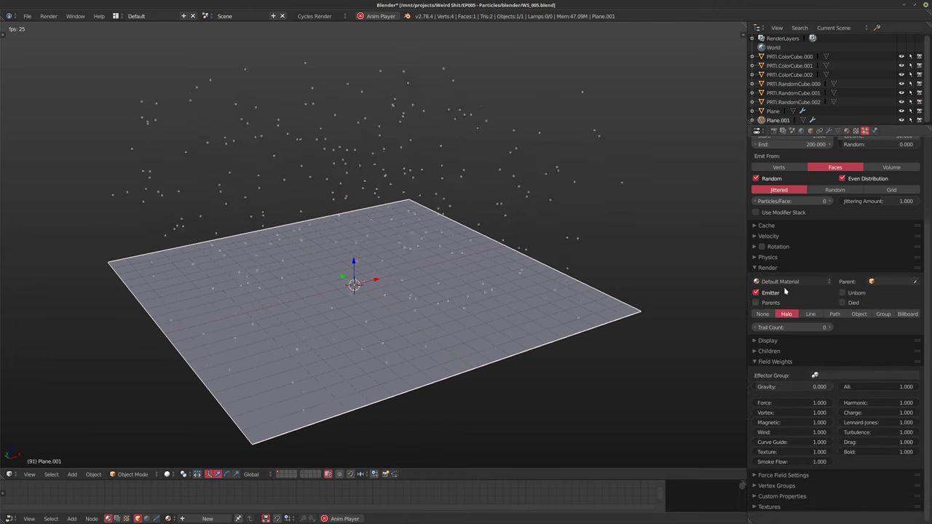
{"action": "left_click", "coordinate": [755, 361]}
{"action": "left_click", "coordinate": [754, 236]}
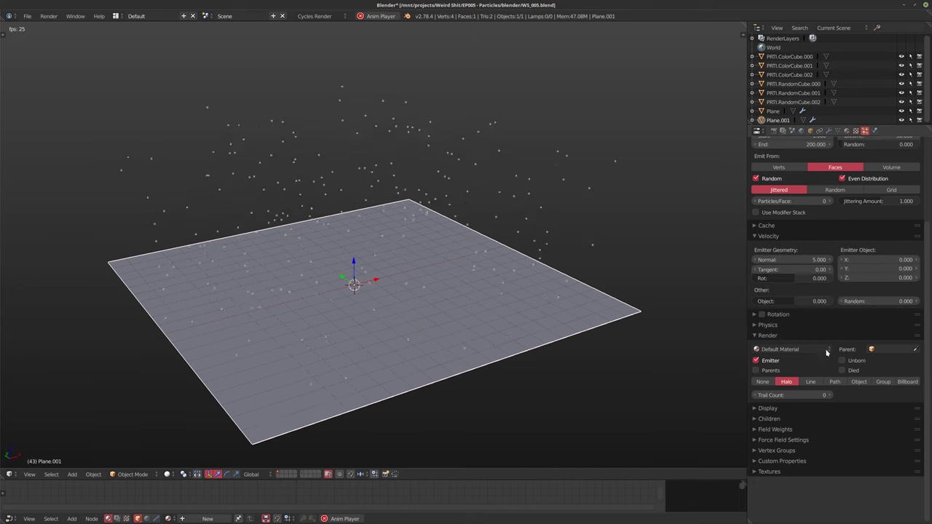
{"action": "left_click", "coordinate": [757, 472]}
{"action": "scroll", "coordinate": [872, 398], "scroll_direction": "down", "scroll_amount": 1}
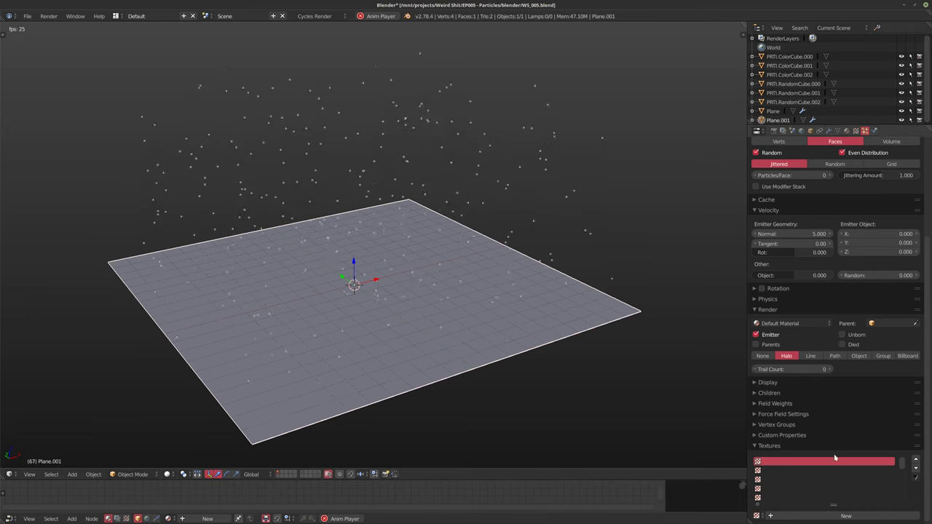
{"action": "left_click", "coordinate": [815, 514]}
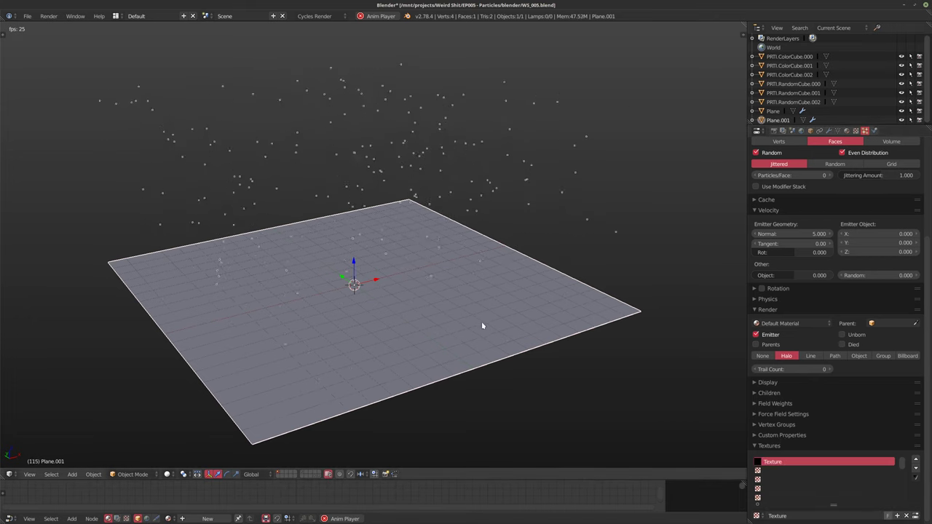
Rename the particle system's new texture to VelocityControl
{"action": "middle_click_drag", "start_coordinate": [483, 322], "coordinate": [527, 345]}
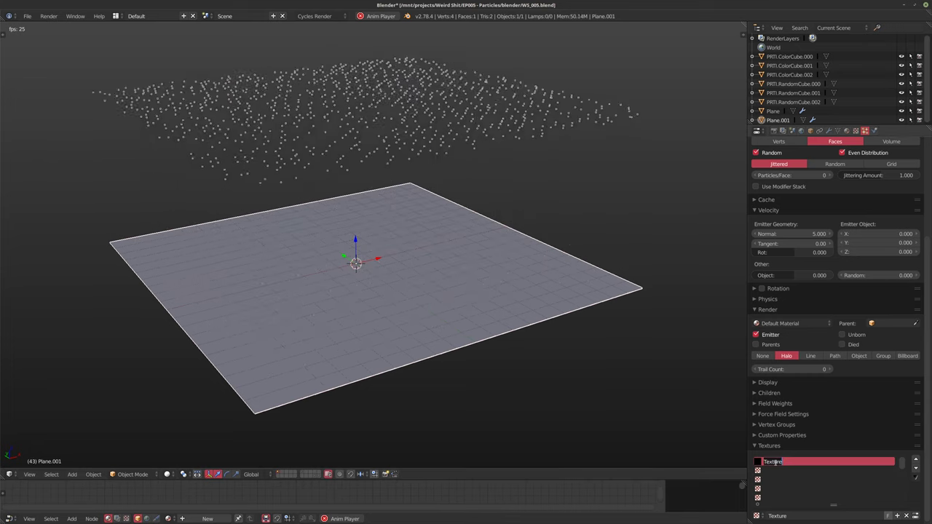
{"action": "type", "text": "Velov"}
{"action": "key", "text": "BackSpace"}
{"action": "type", "text": "c"}
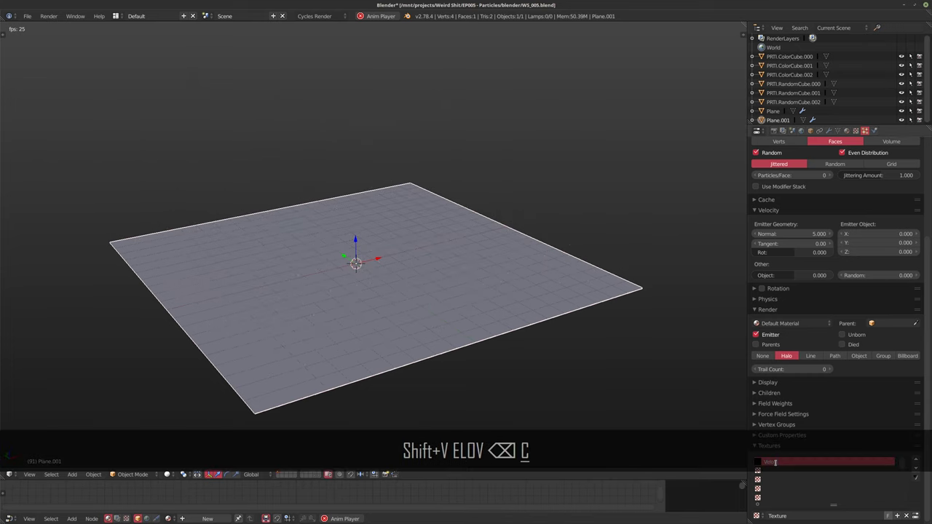
{"action": "type", "text": "ity"}
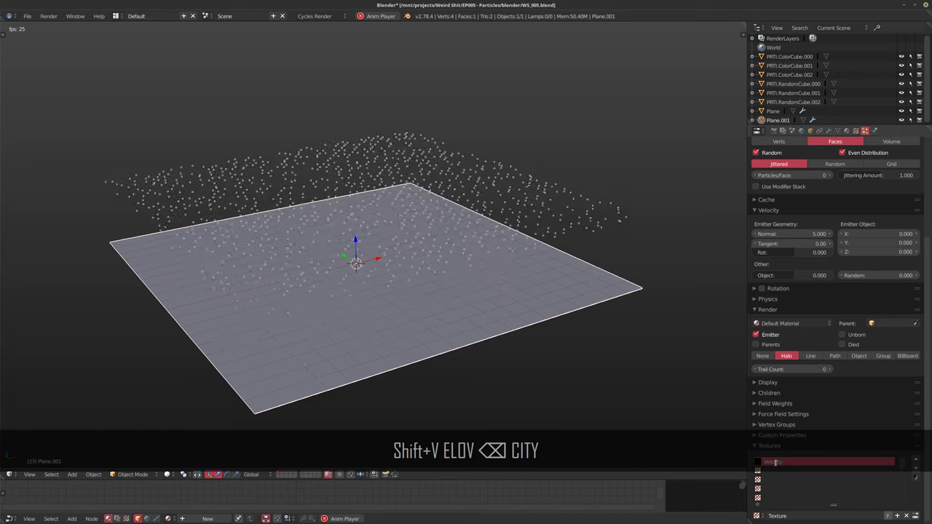
{"action": "type", "text": "Control"}
{"action": "key", "text": "Return"}
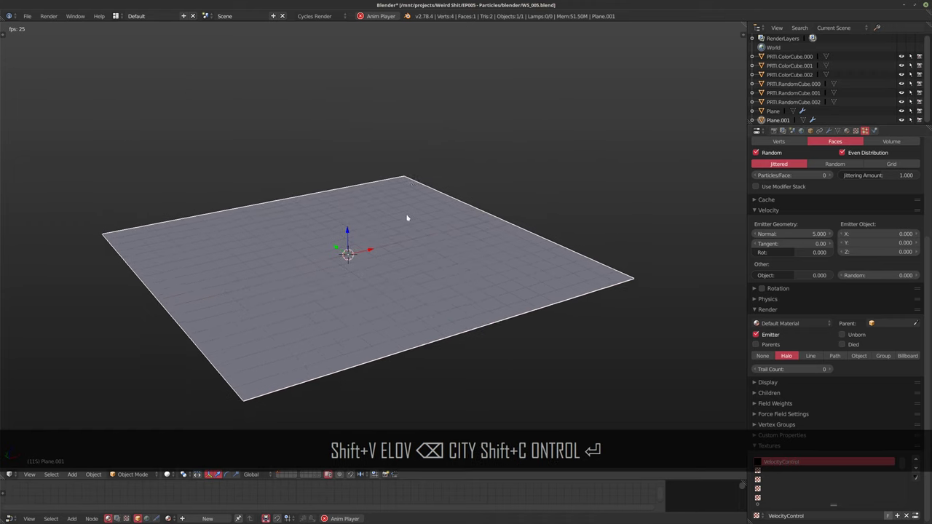
Open the VelocityControl texture's settings for the particle system and change its type to Clouds
{"action": "left_click", "coordinate": [856, 130]}
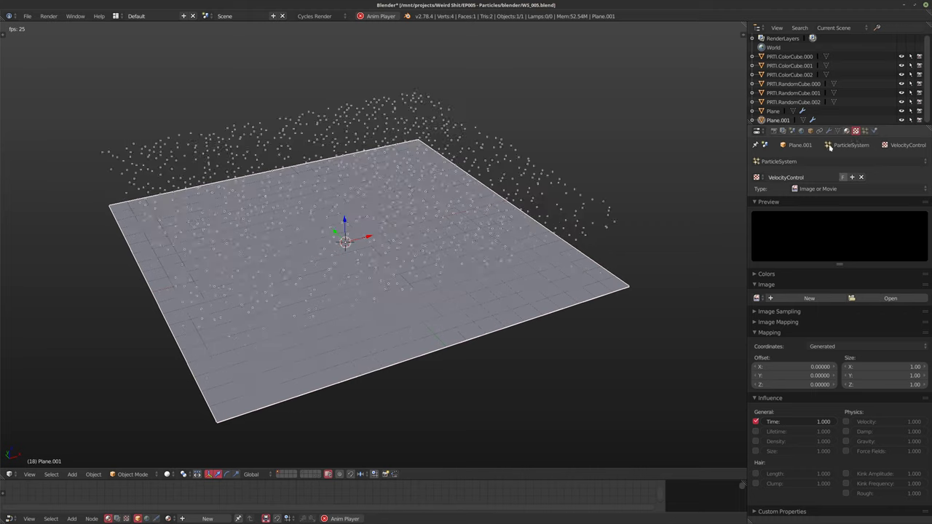
{"action": "left_click", "coordinate": [802, 160]}
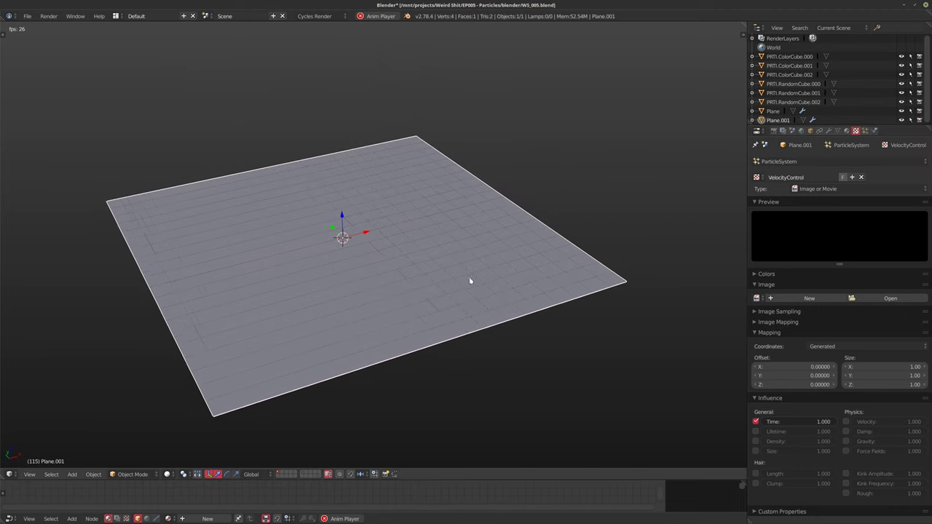
{"action": "left_click", "coordinate": [816, 189]}
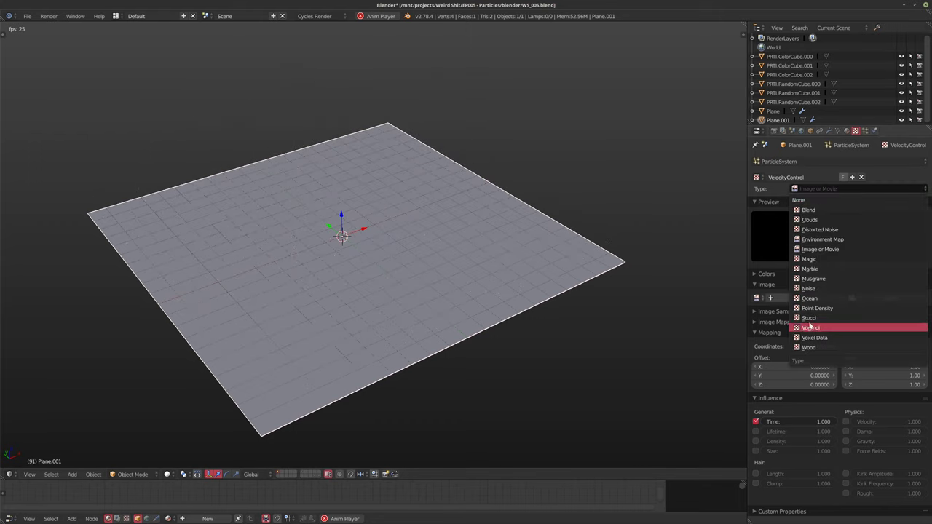
{"action": "left_click", "coordinate": [810, 220]}
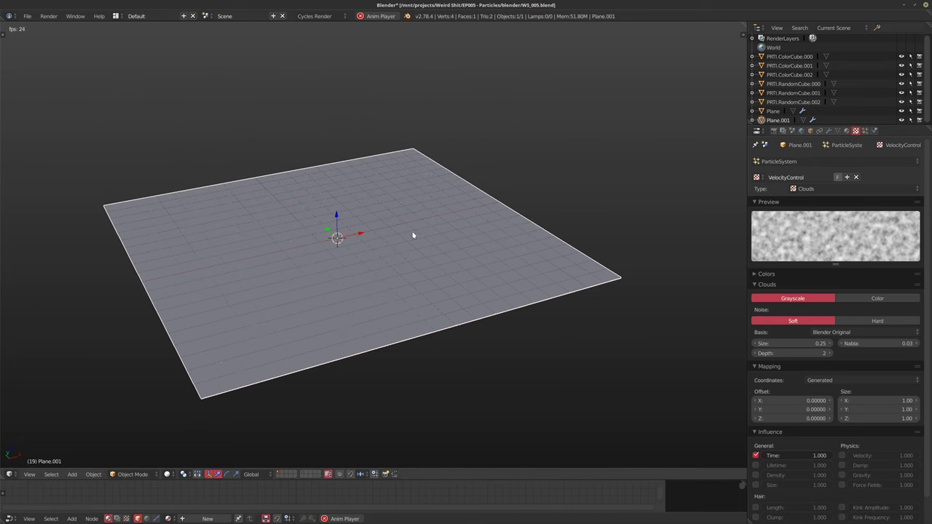
Make the Clouds texture influence Velocity instead of Time and view the emitted particles
{"action": "scroll", "coordinate": [797, 432], "scroll_direction": "down", "scroll_amount": 2}
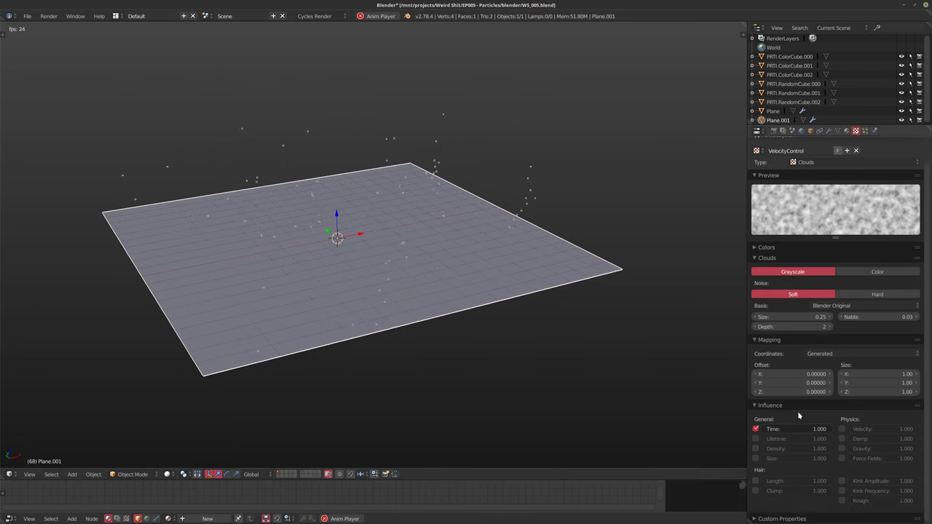
{"action": "left_click", "coordinate": [756, 430]}
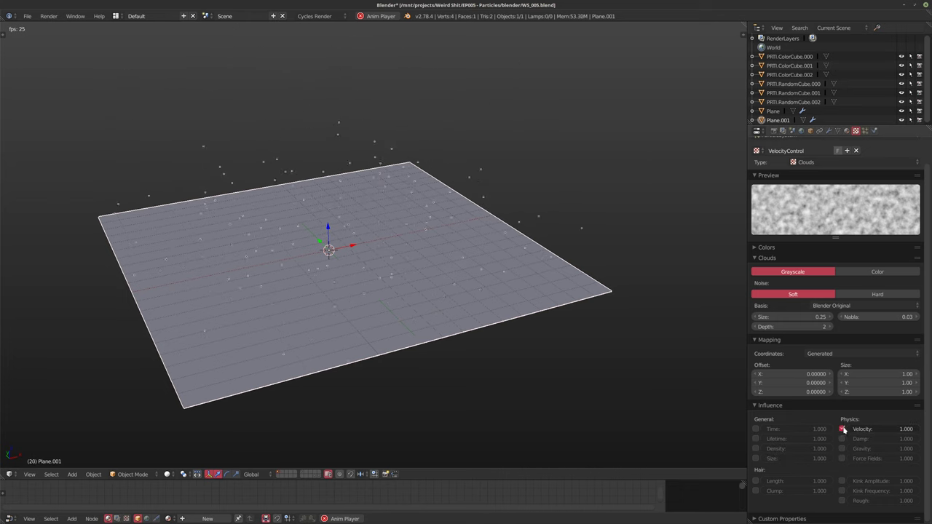
{"action": "left_click", "coordinate": [842, 429]}
{"action": "middle_click_drag", "start_coordinate": [421, 327], "coordinate": [420, 356]}
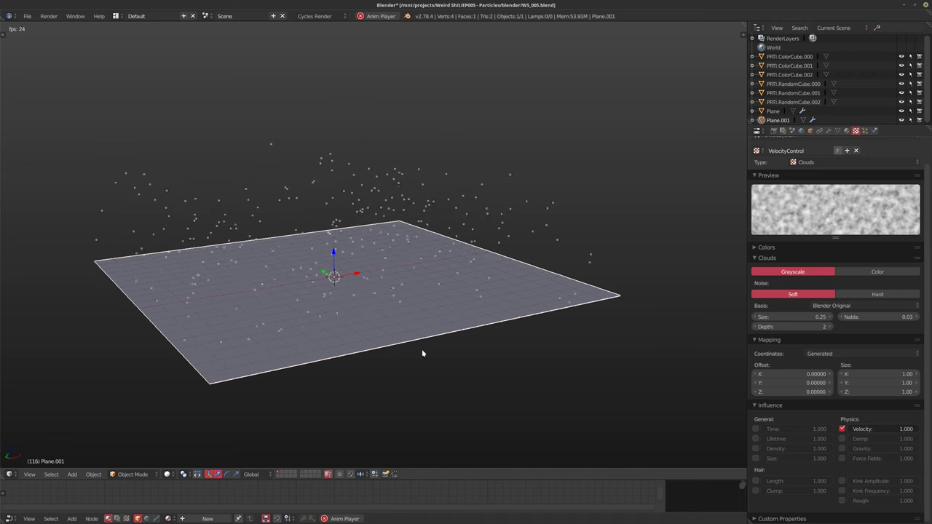
Set the size of the VelocityControl Clouds texture to 0.5
{"action": "left_click", "coordinate": [778, 317]}
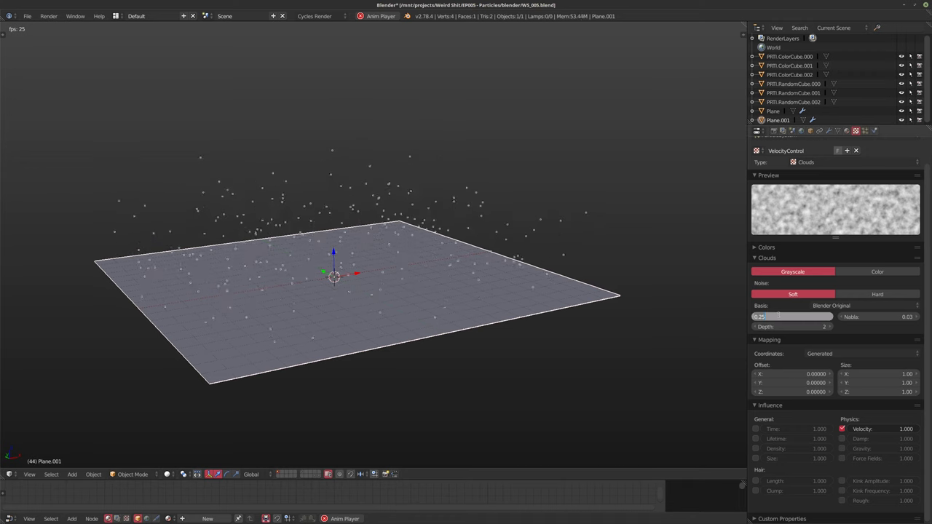
{"action": "type", "text": ".5"}
{"action": "key", "text": "Return"}
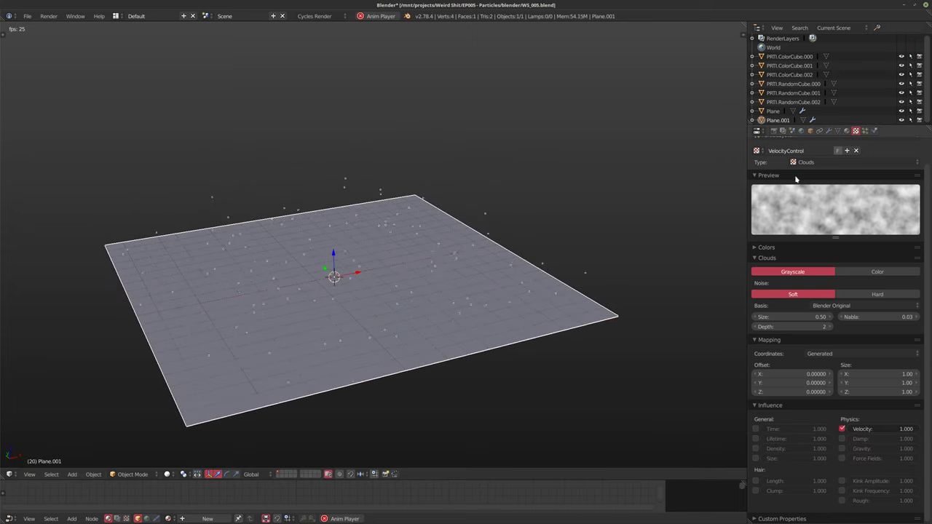
Enable the texture's color ramp, make its black stop fully opaque at about position 0.449, and move the white stop to about 0.604
{"action": "left_click", "coordinate": [756, 247]}
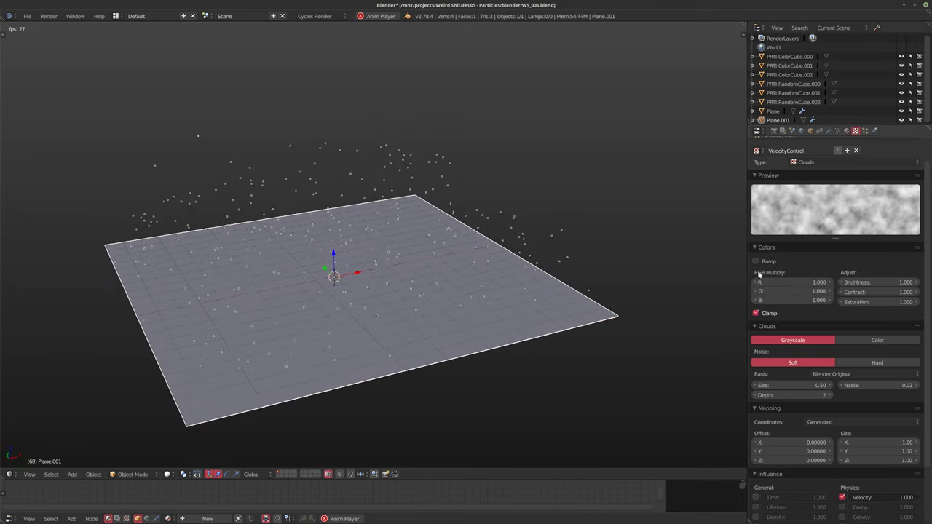
{"action": "left_click", "coordinate": [755, 260]}
{"action": "left_click", "coordinate": [891, 300]}
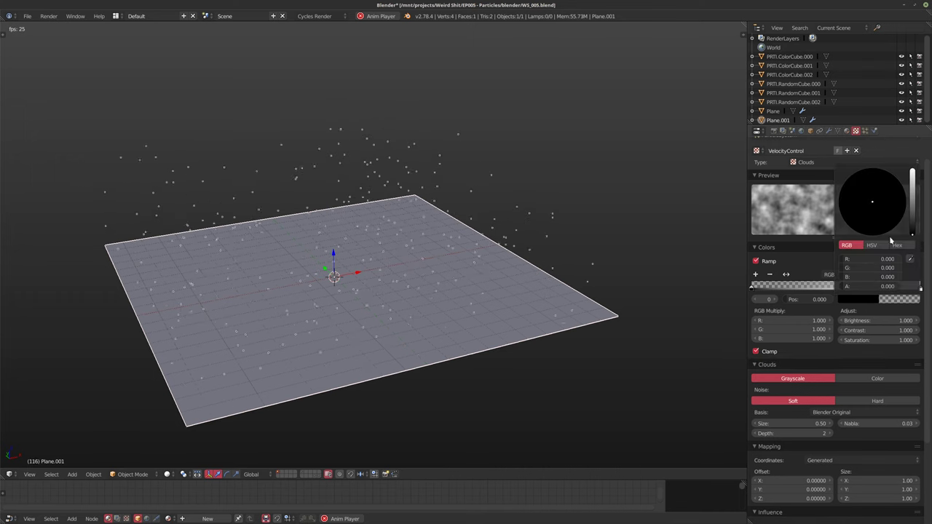
{"action": "left_click_drag", "start_coordinate": [870, 286], "coordinate": [898, 286]}
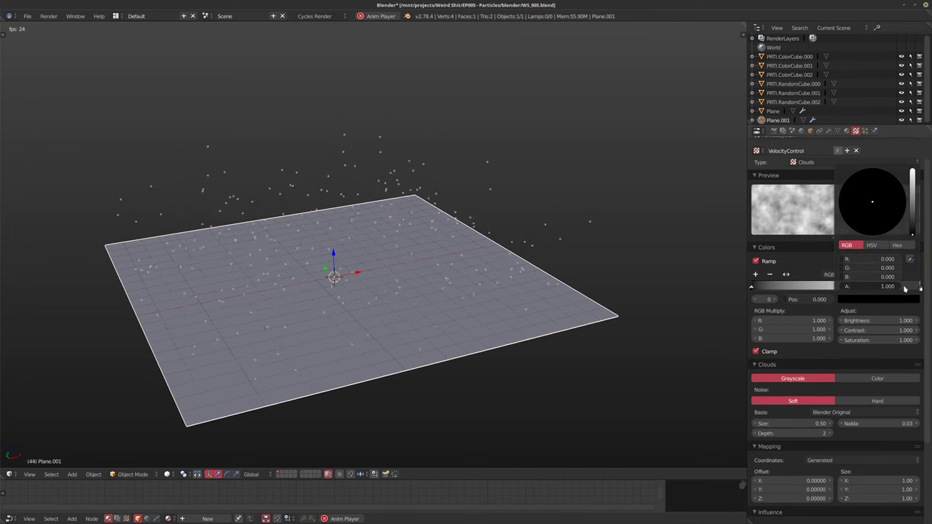
{"action": "left_click_drag", "start_coordinate": [753, 288], "coordinate": [828, 289]}
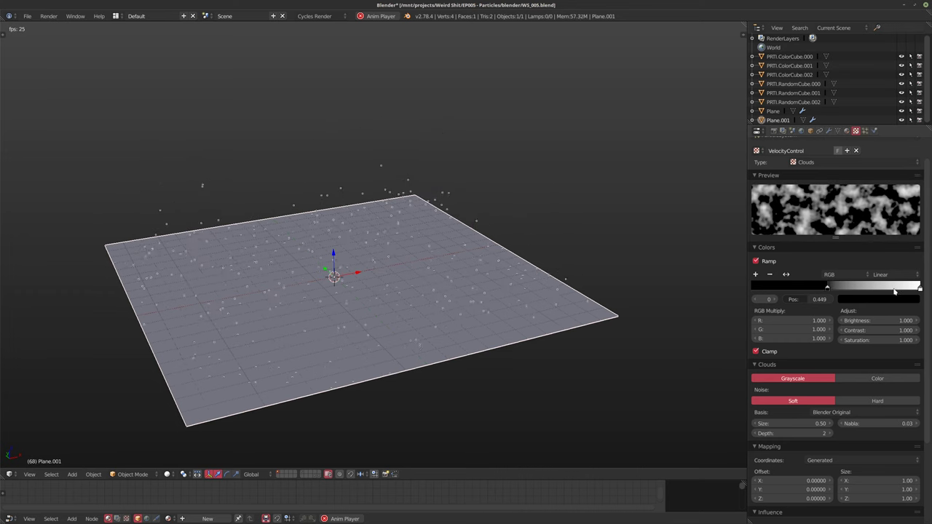
{"action": "left_click_drag", "start_coordinate": [920, 288], "coordinate": [854, 289]}
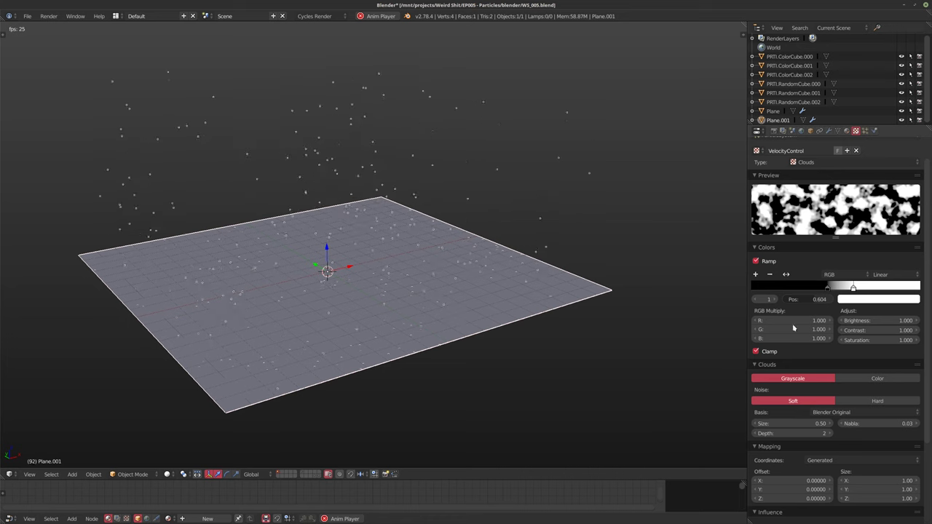
Lighten the color ramp's black stop to a medium grey and view the emitted particles above the plane
{"action": "left_click", "coordinate": [827, 288]}
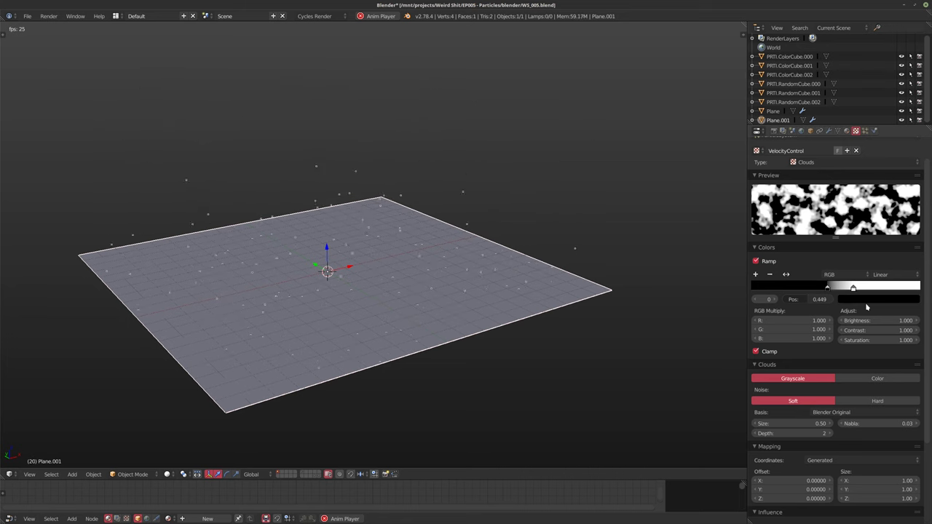
{"action": "left_click", "coordinate": [866, 303]}
{"action": "left_click_drag", "start_coordinate": [912, 234], "coordinate": [911, 217]}
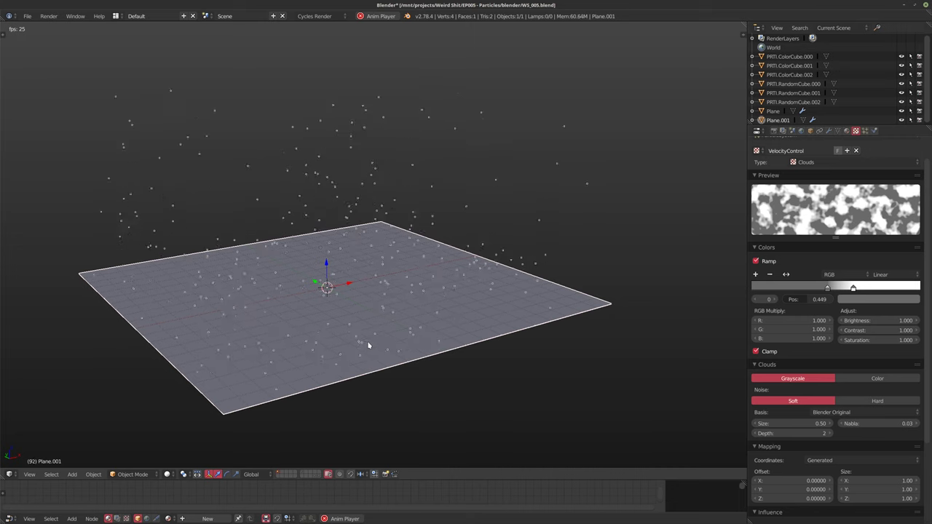
{"action": "scroll", "coordinate": [837, 430], "scroll_direction": "down", "scroll_amount": 5}
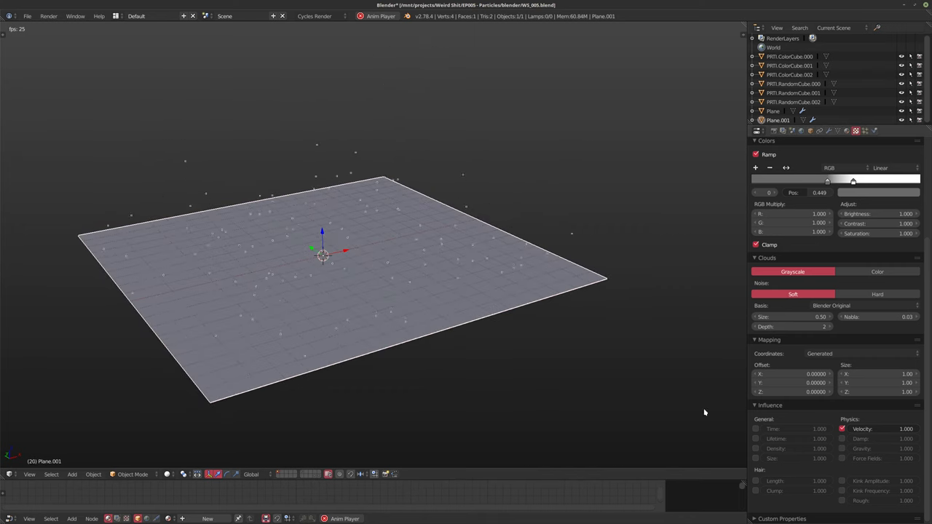
{"action": "middle_click_drag", "start_coordinate": [376, 339], "coordinate": [345, 302]}
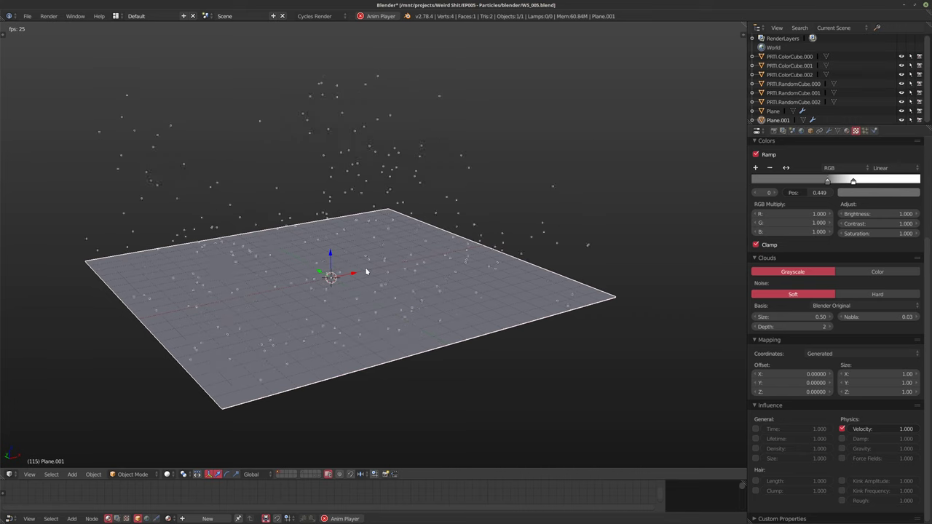
{"action": "middle_click_drag", "start_coordinate": [374, 308], "coordinate": [332, 289]}
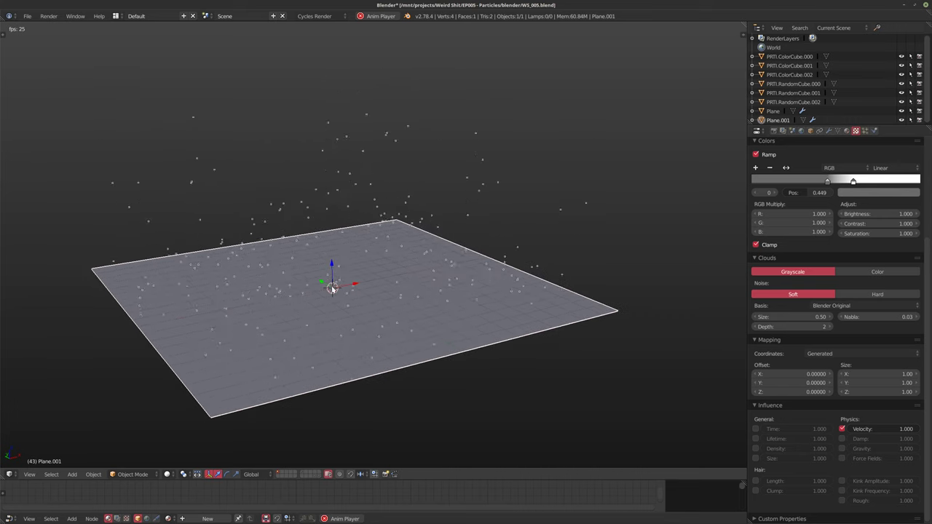
Move the particle-emitting plane to a different layer, stop the animation playback and return to the first frame
{"action": "middle_click_drag", "start_coordinate": [392, 260], "coordinate": [399, 245]}
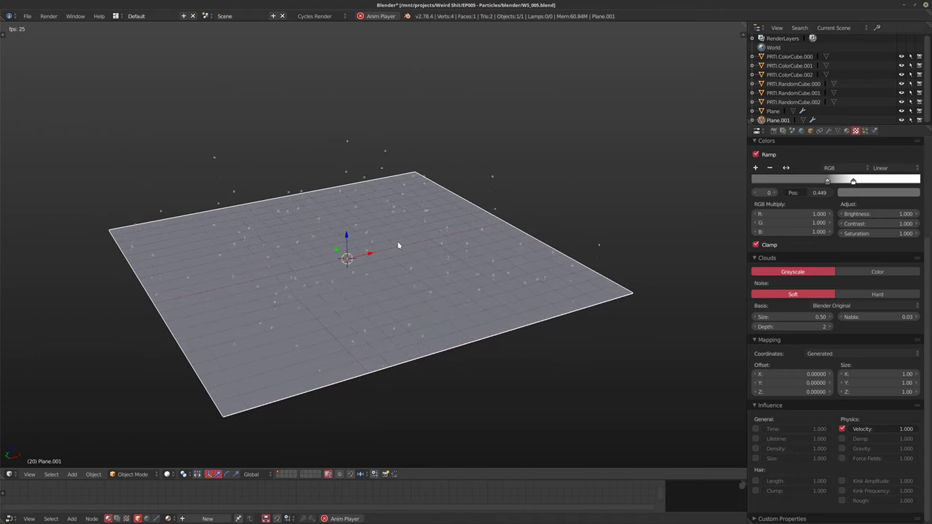
{"action": "key", "text": "m"}
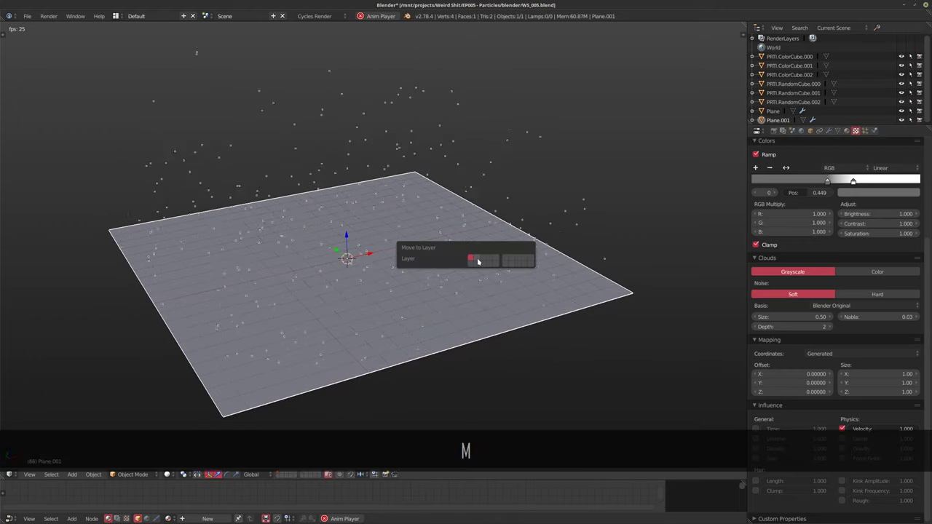
{"action": "left_click", "coordinate": [511, 259]}
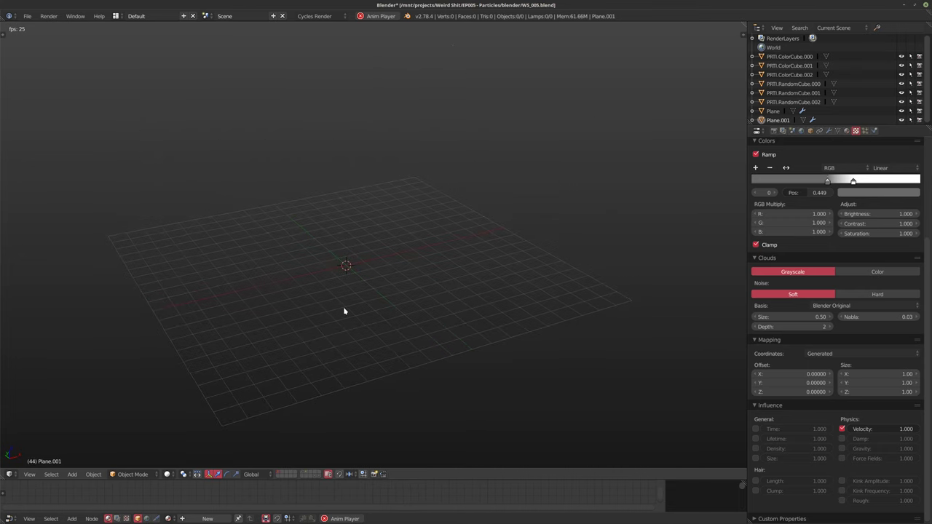
{"action": "key", "text": "alt+a"}
{"action": "key", "text": "shift+Left"}
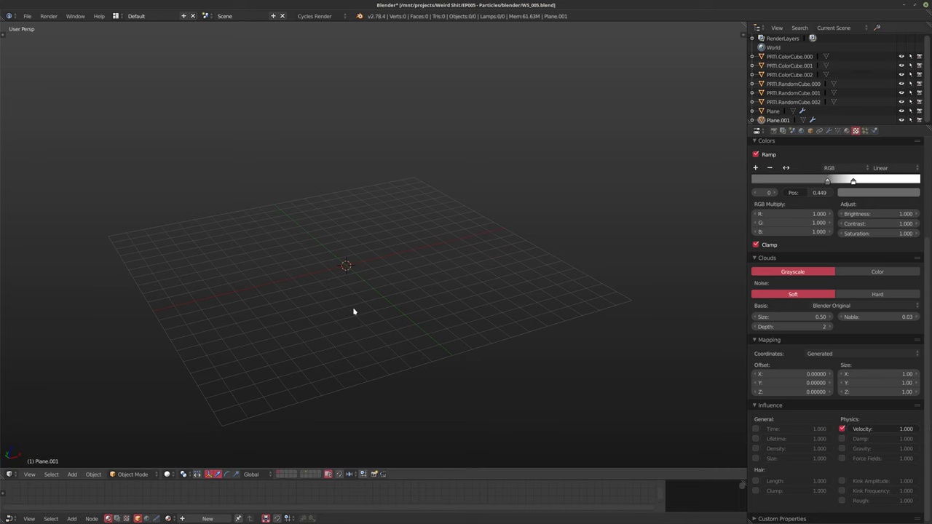
Add a Round Cube mesh at the centre of the scene
{"action": "scroll", "coordinate": [381, 314], "scroll_direction": "down", "scroll_amount": 3}
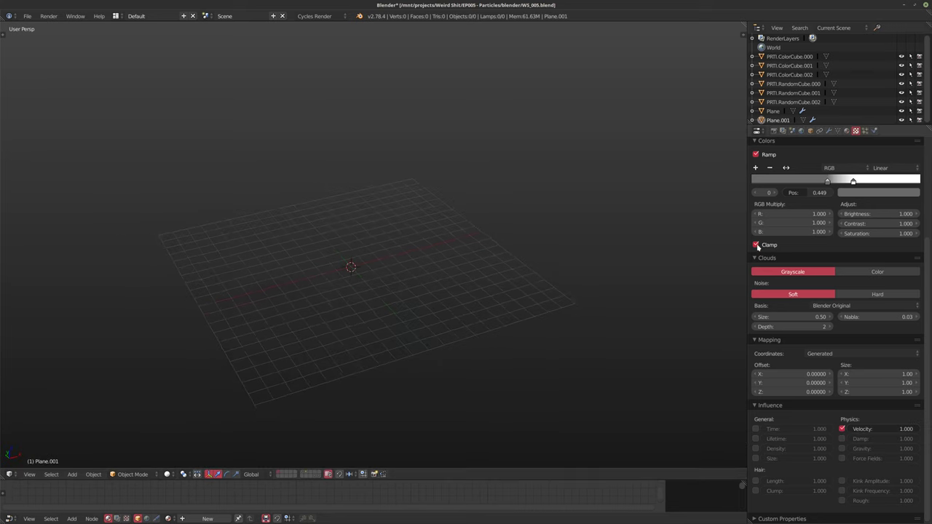
{"action": "middle_click_drag", "start_coordinate": [410, 269], "coordinate": [377, 284]}
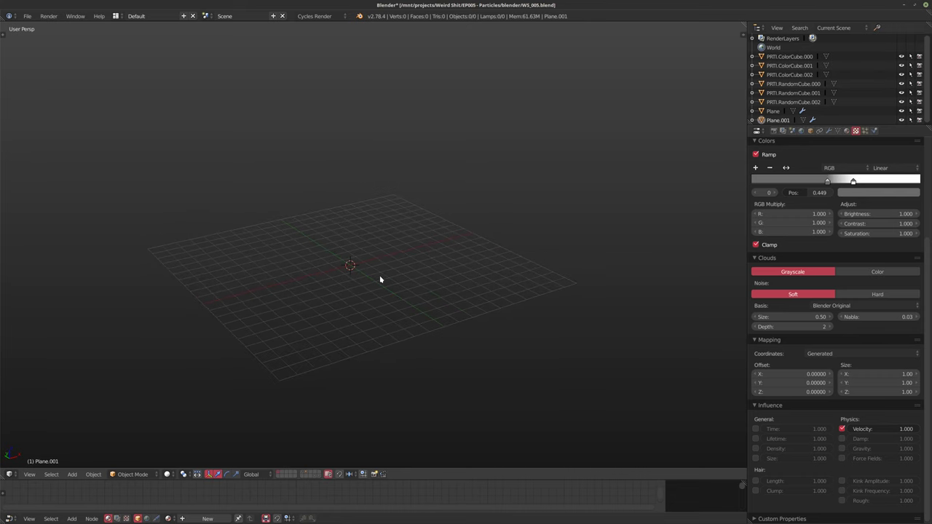
{"action": "key", "text": "shift+a"}
{"action": "mouse_move", "coordinate": [354, 277]}
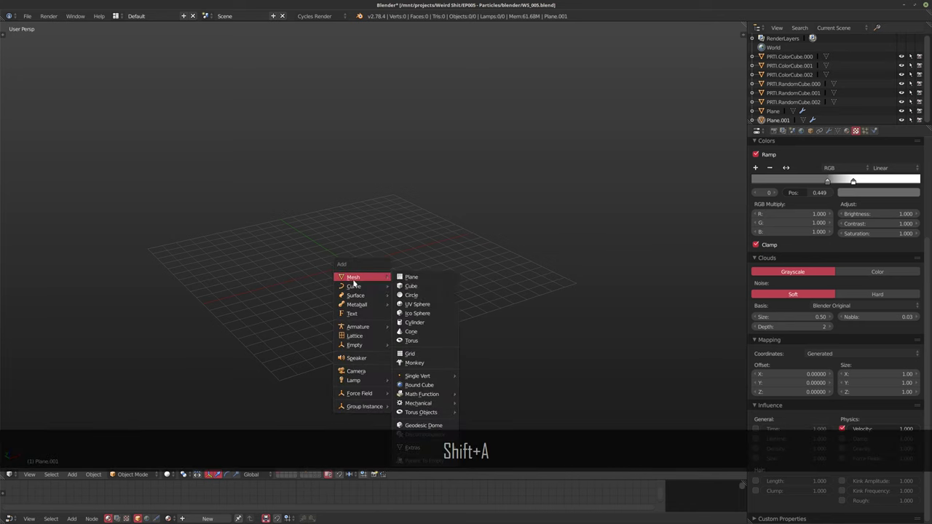
{"action": "left_click", "coordinate": [416, 386]}
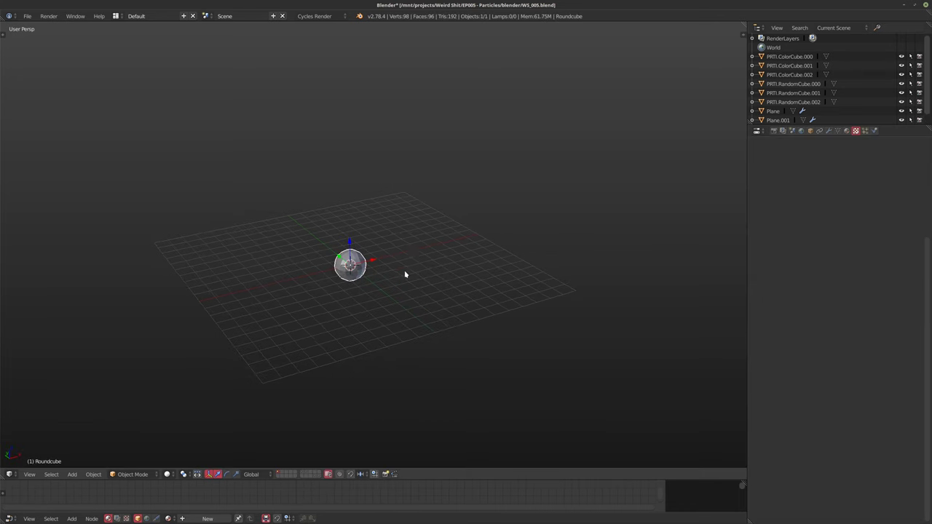
{"action": "middle_click_drag", "start_coordinate": [406, 274], "coordinate": [404, 278]}
Subdivide the whole round cube mesh once in Edit Mode and return to Object Mode
{"action": "key", "text": "t"}
{"action": "middle_click_drag", "start_coordinate": [333, 231], "coordinate": [366, 258]}
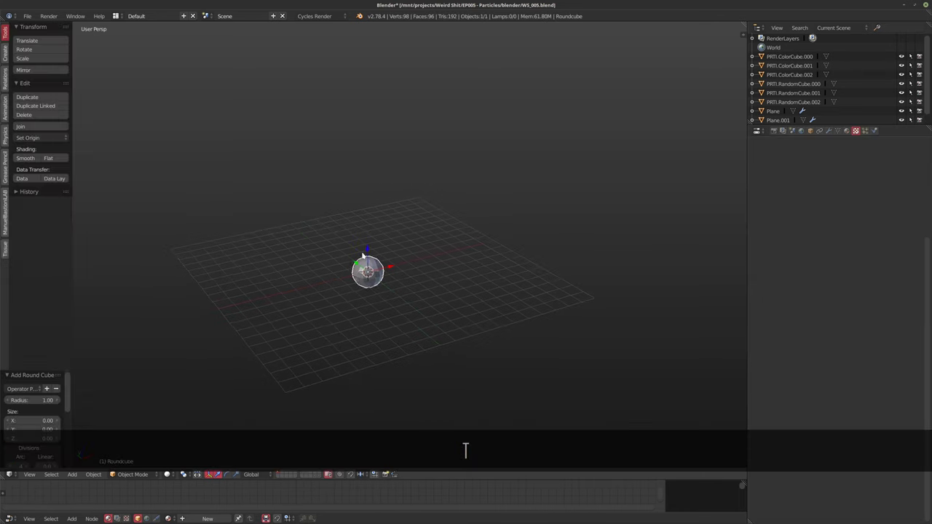
{"action": "key", "text": "Tab"}
{"action": "key", "text": "s"}
{"action": "key", "text": "Escape"}
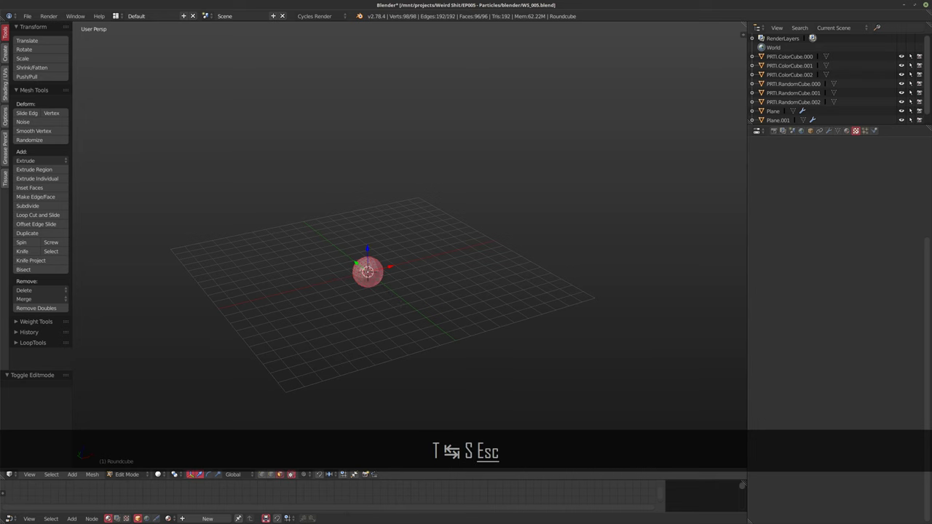
{"action": "key", "text": "w"}
{"action": "left_click", "coordinate": [401, 308]}
{"action": "key", "text": "Tab"}
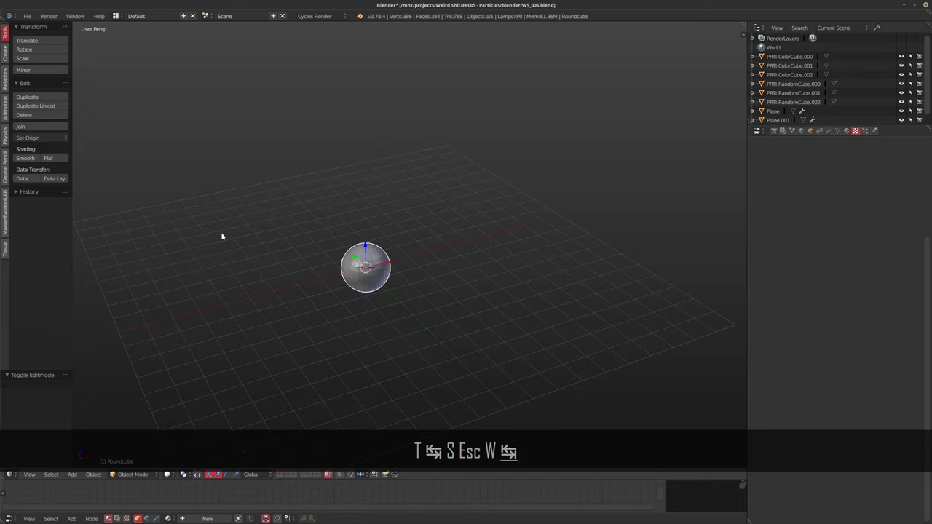
Apply smooth shading to the subdivided round cube
{"action": "left_click", "coordinate": [27, 158]}
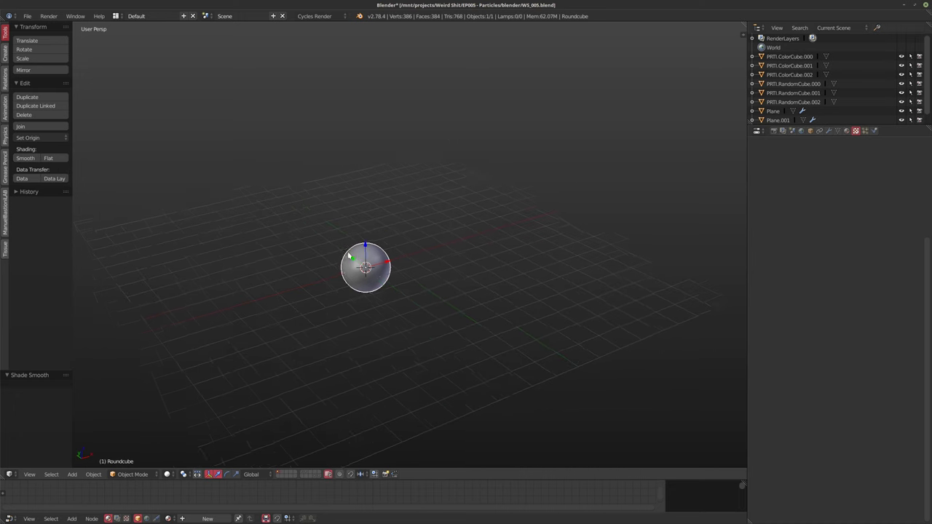
{"action": "middle_click_drag", "start_coordinate": [435, 274], "coordinate": [453, 261]}
{"action": "key", "text": "t"}
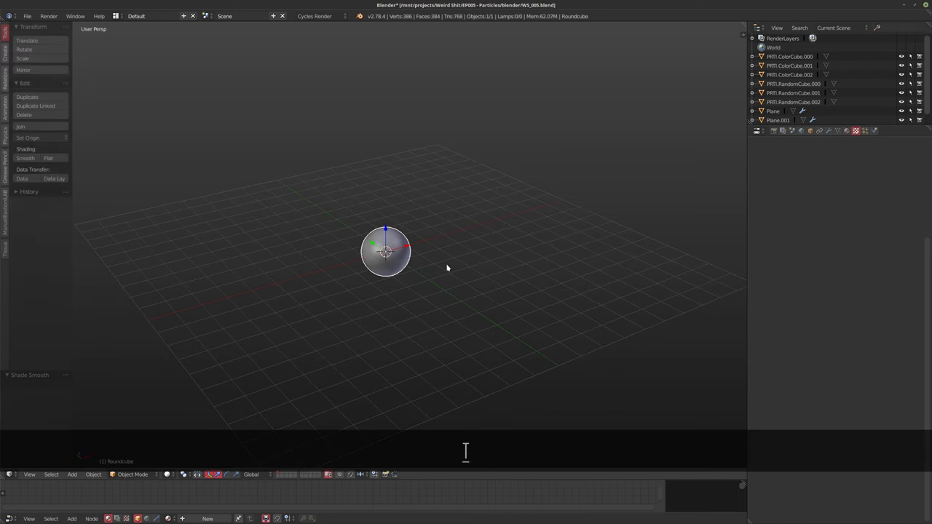
Scale the round cube's mesh by 0.5 in Edit Mode and return to Object Mode
{"action": "middle_click_drag", "start_coordinate": [432, 279], "coordinate": [412, 208]}
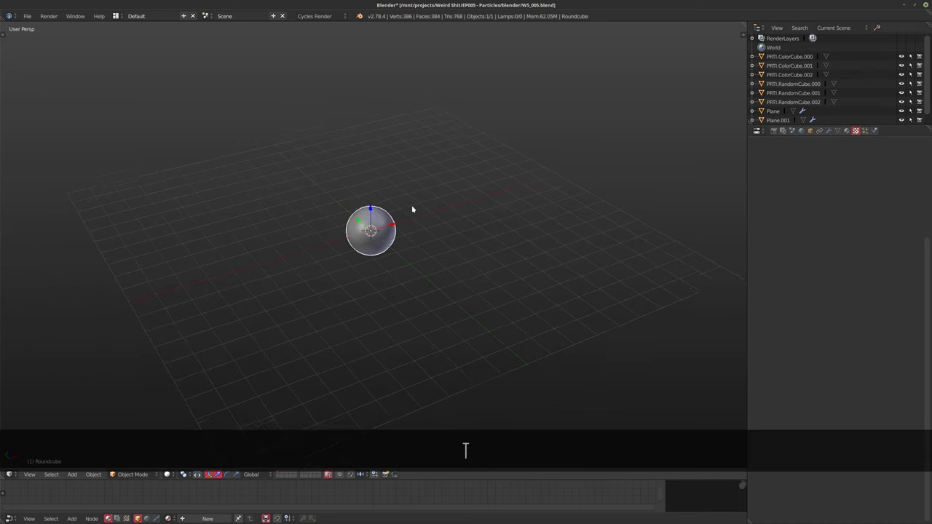
{"action": "key", "text": "Tab"}
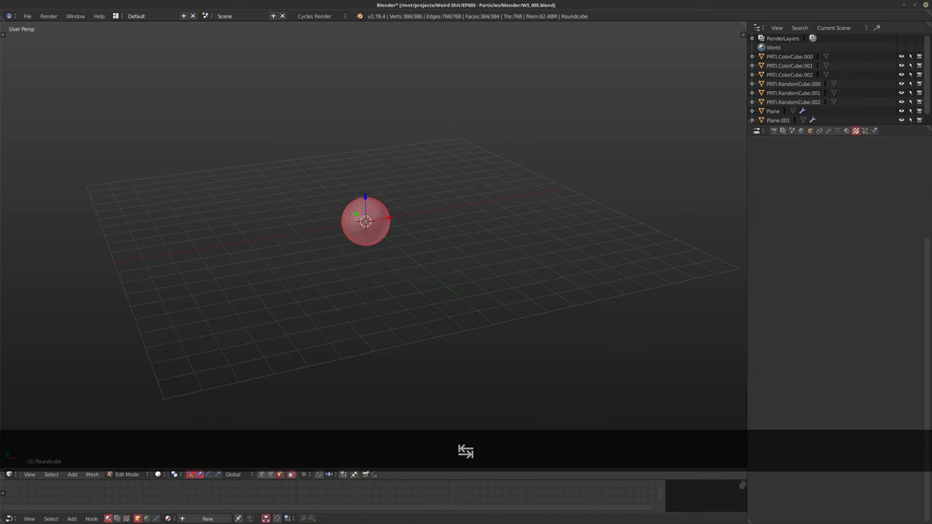
{"action": "type", "text": "s.5"}
{"action": "key", "text": "Return"}
{"action": "key", "text": "Tab"}
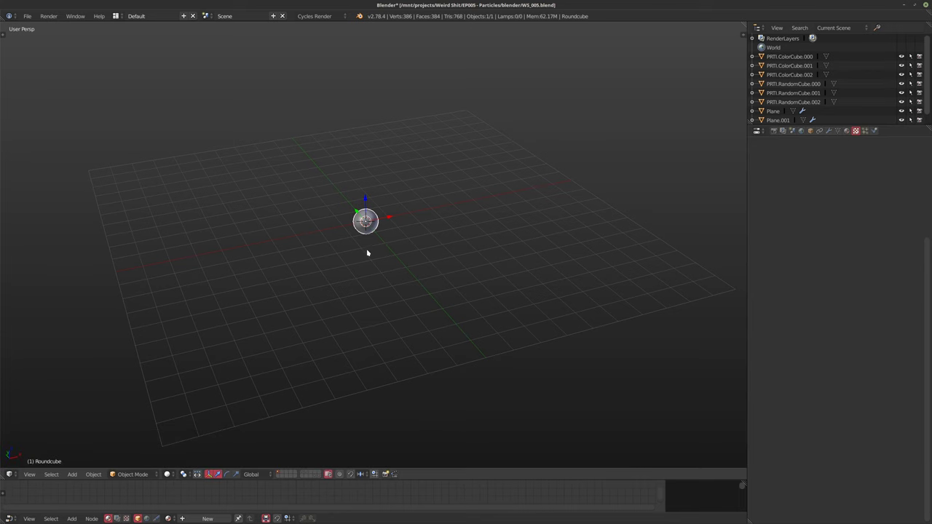
{"action": "middle_click_drag", "start_coordinate": [367, 252], "coordinate": [369, 255]}
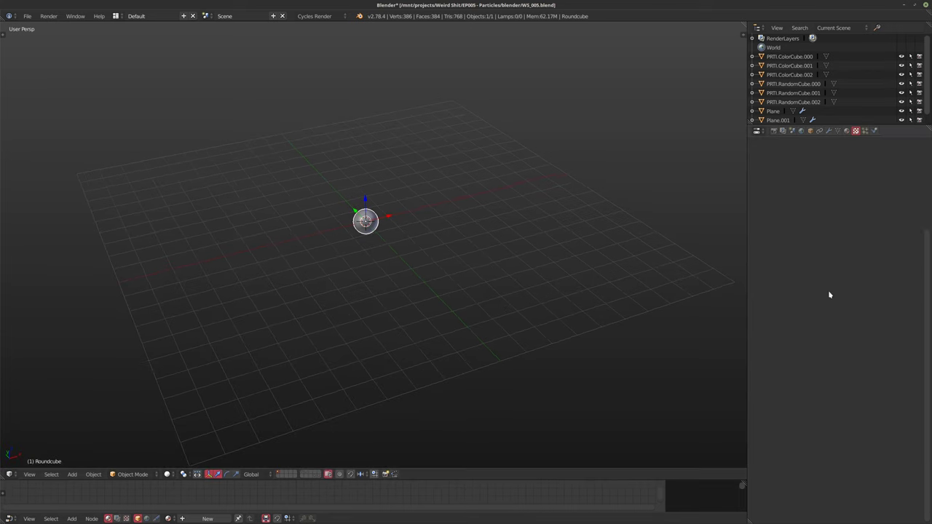
Add a new particle system to the round cube from the first frame
{"action": "scroll", "coordinate": [823, 289], "scroll_direction": "up", "scroll_amount": 3}
{"action": "middle_click_drag", "start_coordinate": [405, 264], "coordinate": [528, 194]}
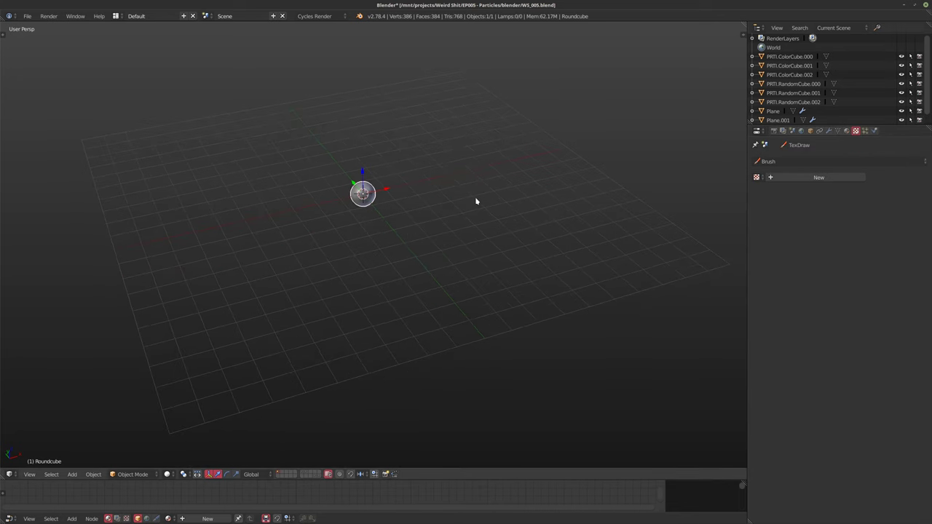
{"action": "key", "text": "alt+a"}
{"action": "key", "text": "alt+a"}
{"action": "key", "text": "shift+Left"}
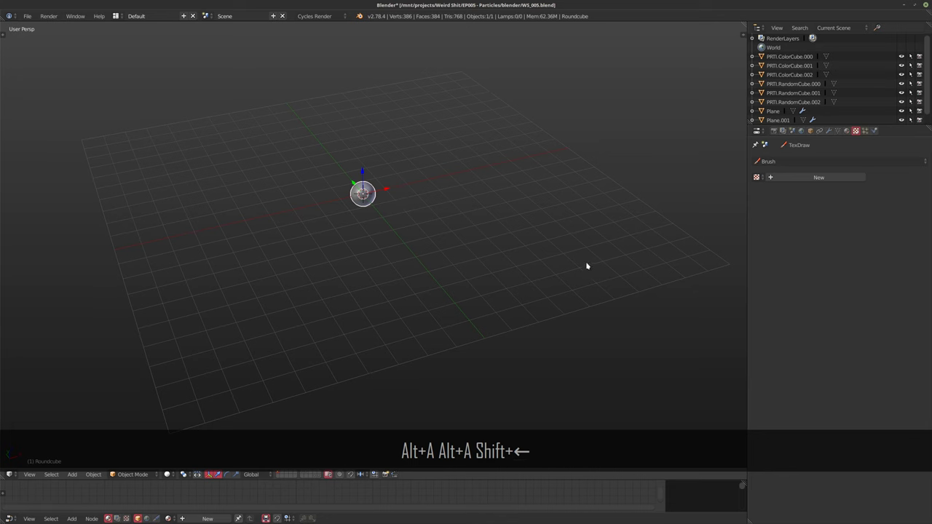
{"action": "left_click", "coordinate": [865, 130]}
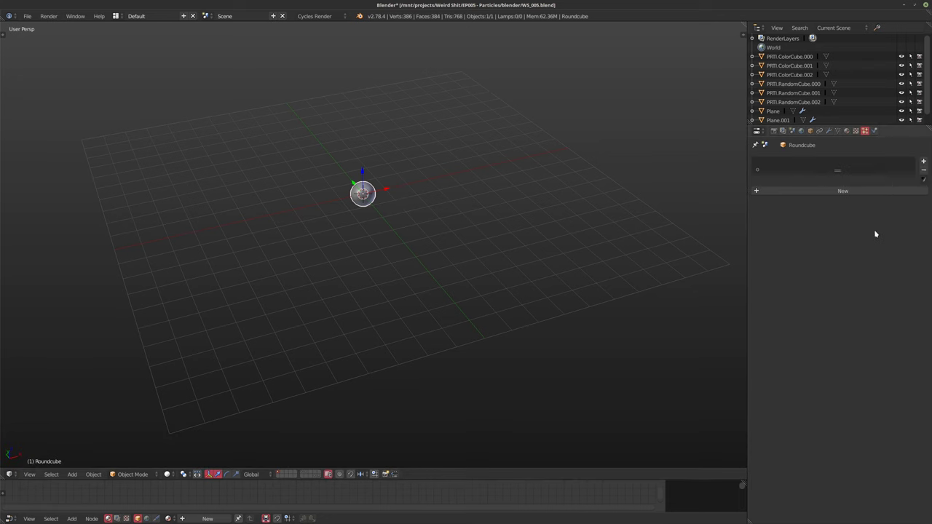
{"action": "left_click", "coordinate": [822, 191]}
{"action": "middle_click_drag", "start_coordinate": [469, 227], "coordinate": [433, 235]}
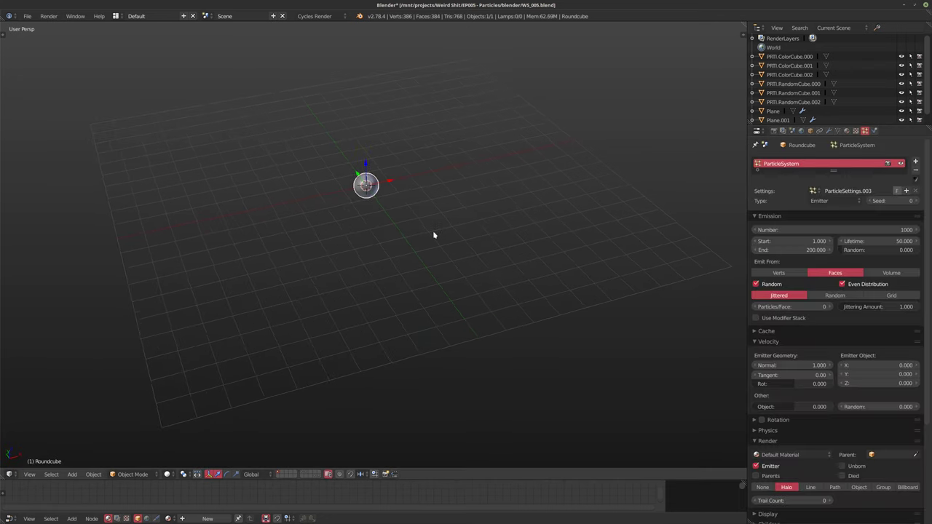
Play the animation to examine how the round cube emits particles, and return to the first frame
{"action": "key", "text": "alt+a"}
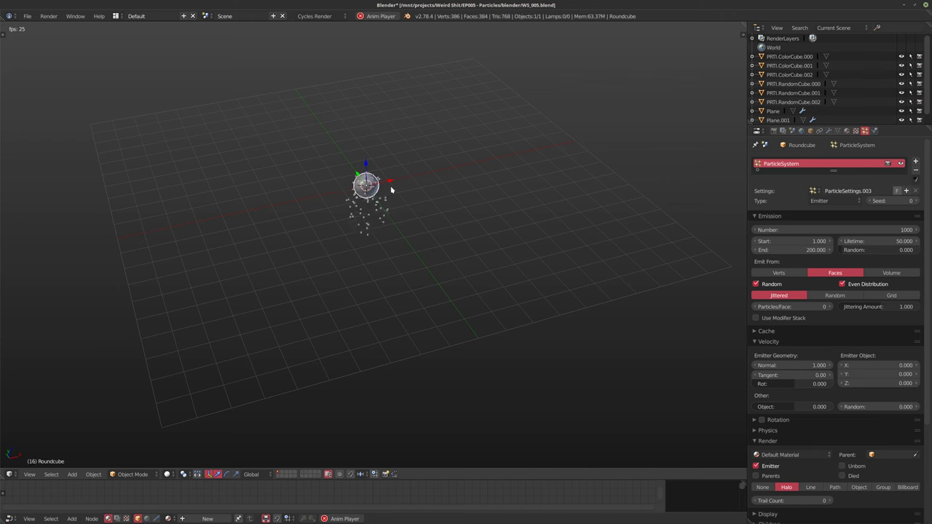
{"action": "middle_click_drag", "start_coordinate": [381, 214], "coordinate": [393, 245], "text": "shift"}
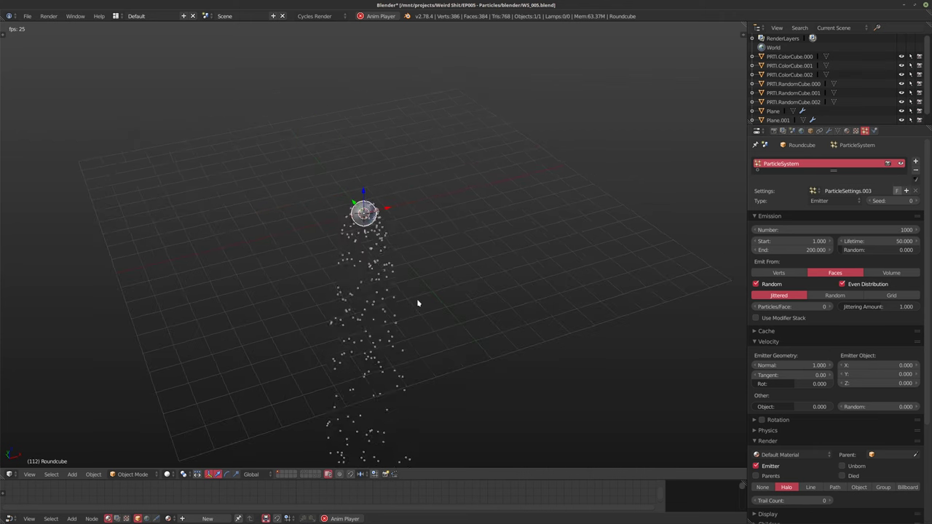
{"action": "mouse_move", "coordinate": [388, 297]}
{"action": "middle_mouse_down"}
{"action": "mouse_move", "coordinate": [386, 289]}
{"action": "mouse_move", "coordinate": [385, 303]}
{"action": "middle_mouse_up"}
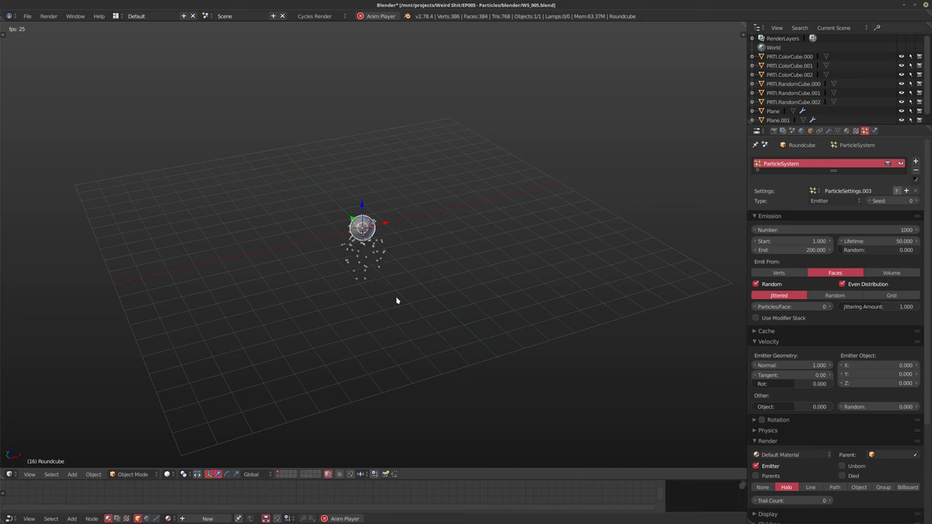
{"action": "key", "text": "alt+a"}
{"action": "key", "text": "shift+Left"}
{"action": "middle_click_drag", "start_coordinate": [398, 283], "coordinate": [375, 279]}
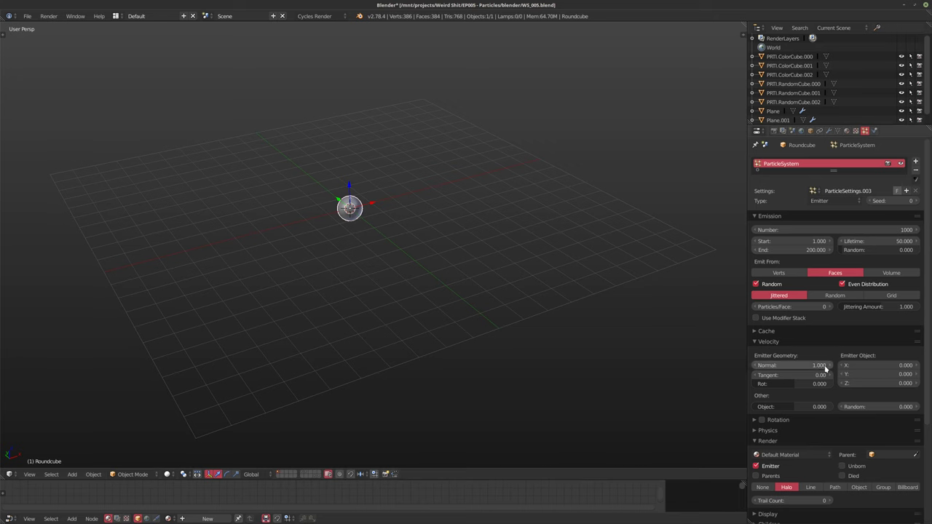
Set the Gravity field weight of the round cube's particle system to 0 and play the animation
{"action": "scroll", "coordinate": [817, 366], "scroll_direction": "down", "scroll_amount": 5}
{"action": "left_click", "coordinate": [753, 447]}
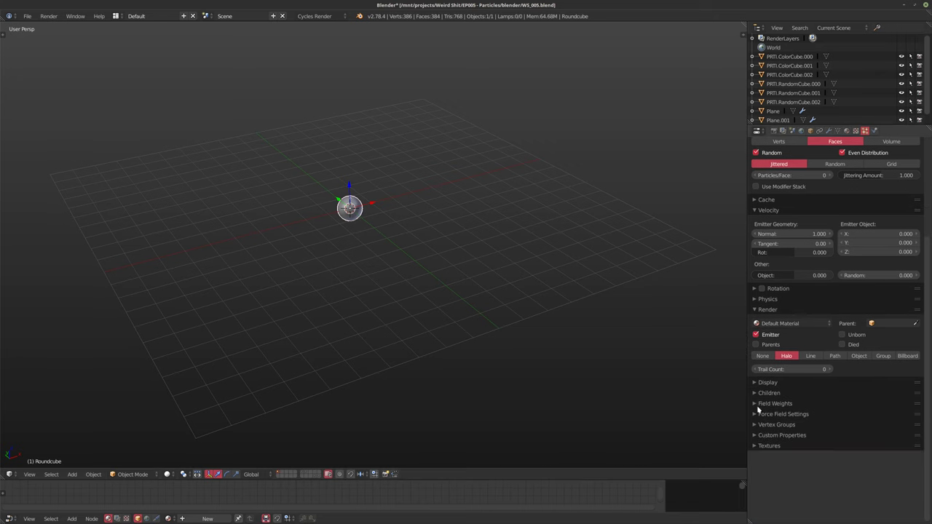
{"action": "left_click", "coordinate": [755, 404]}
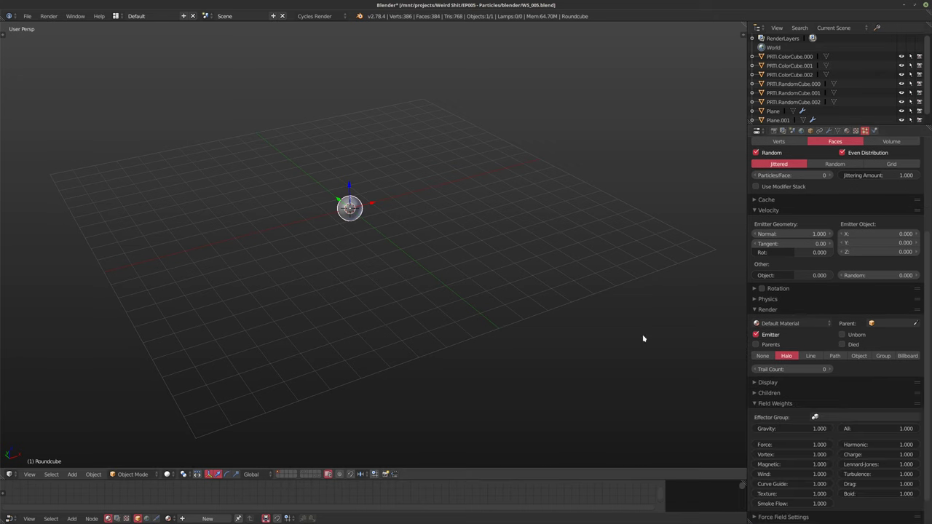
{"action": "left_click", "coordinate": [794, 429]}
{"action": "type", "text": "0"}
{"action": "key", "text": "Return"}
{"action": "key", "text": "alt+a"}
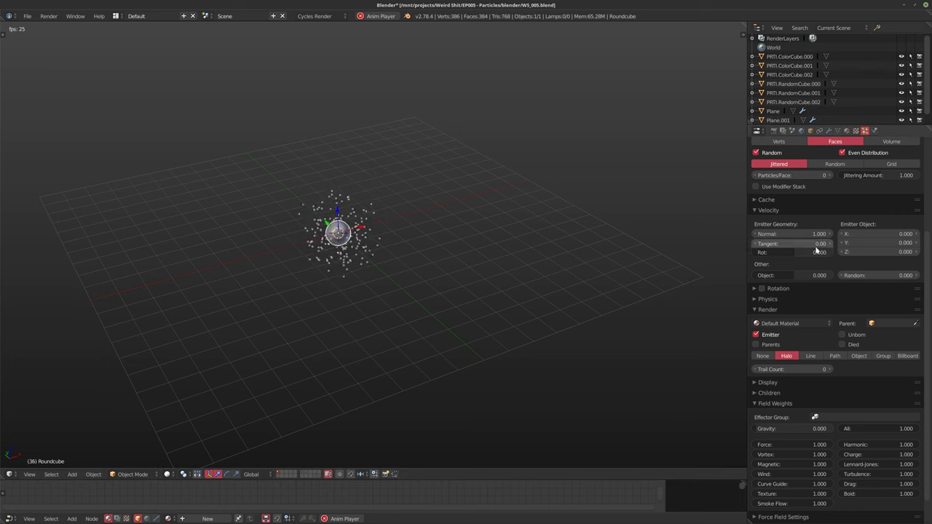
Set the particles' Normal emitter velocity to 0
{"action": "left_click", "coordinate": [775, 235]}
{"action": "type", "text": "0"}
{"action": "key", "text": "Return"}
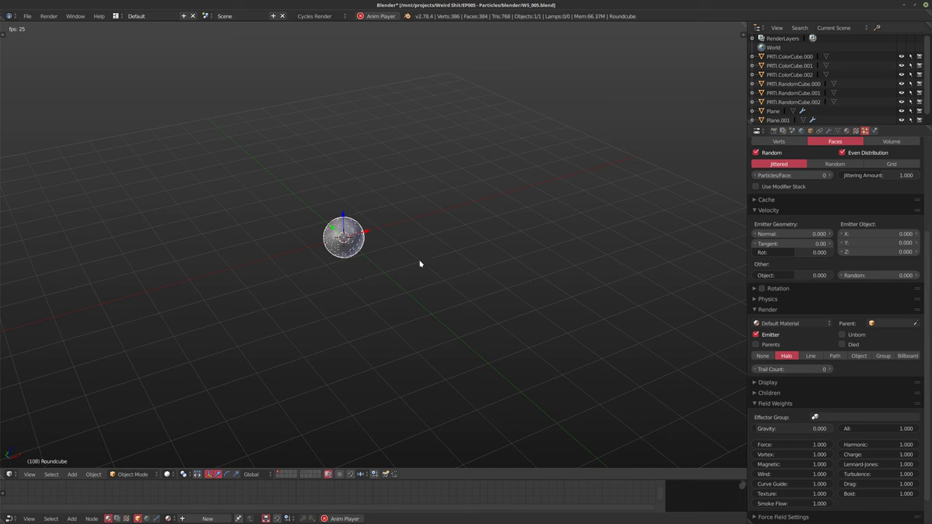
Set the particle Lifetime to 120 frames and check the playback on the sphere
{"action": "scroll", "coordinate": [762, 201], "scroll_direction": "up", "scroll_amount": 5}
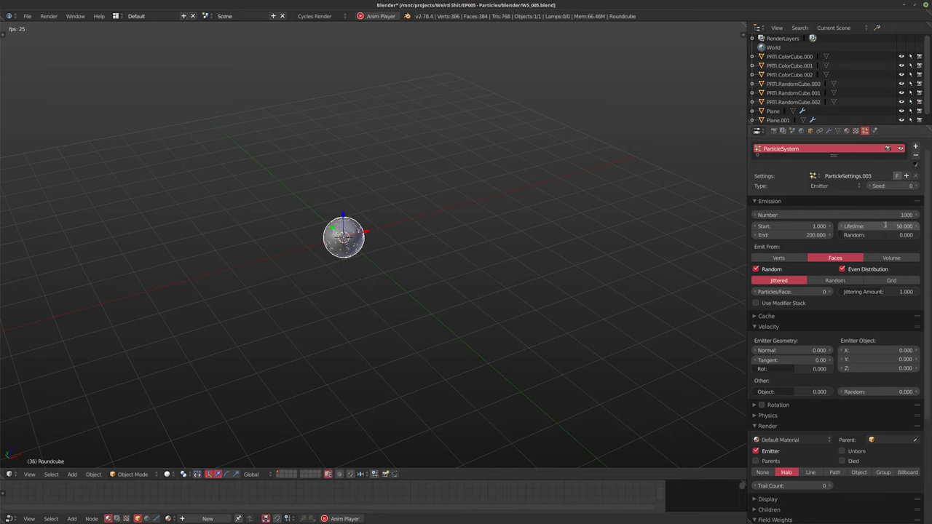
{"action": "left_click", "coordinate": [884, 226]}
{"action": "type", "text": "120"}
{"action": "key", "text": "Return"}
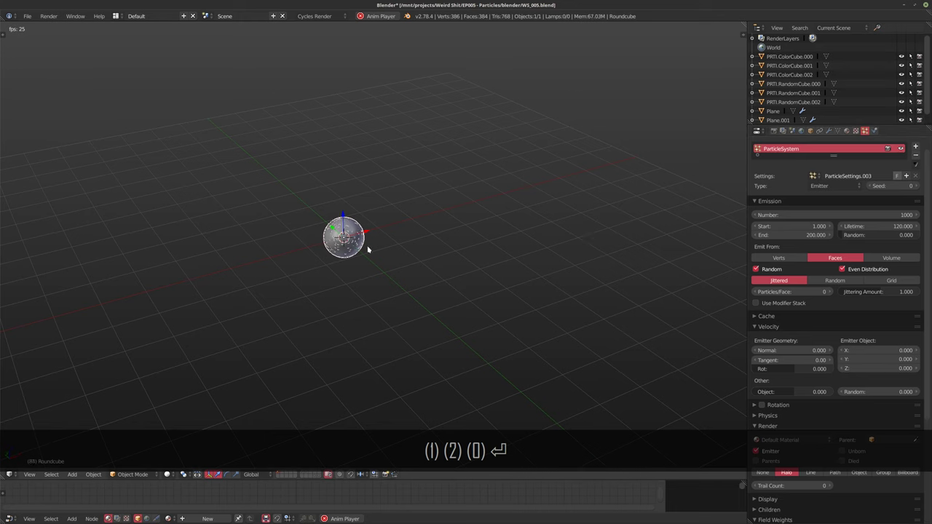
{"action": "middle_click_drag", "start_coordinate": [368, 250], "coordinate": [369, 233], "text": "shift"}
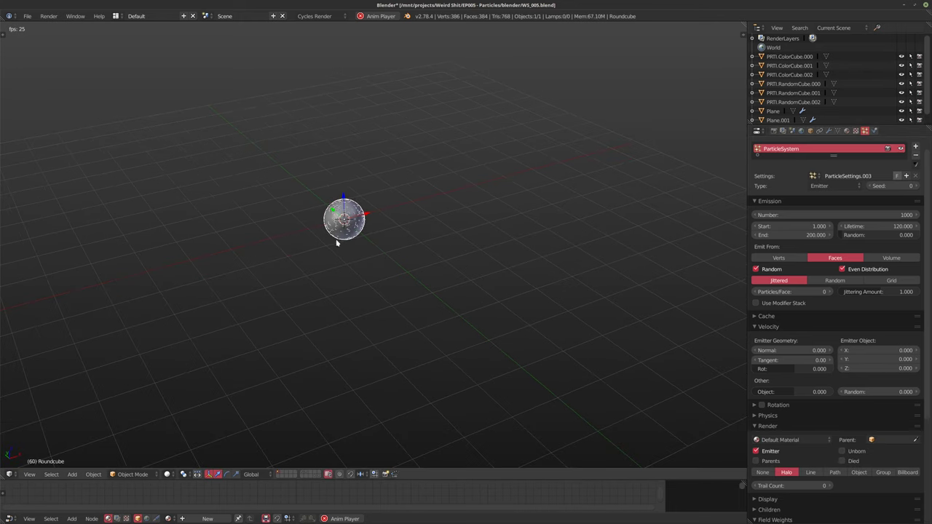
{"action": "middle_click_drag", "start_coordinate": [354, 229], "coordinate": [347, 261], "text": "shift"}
{"action": "scroll", "coordinate": [353, 274], "scroll_direction": "down", "scroll_amount": 3}
Stop the animation and add a Turbulence force field at the scene centre
{"action": "key", "text": "alt+a"}
{"action": "middle_click_drag", "start_coordinate": [398, 270], "coordinate": [405, 283], "text": "shift"}
{"action": "key", "text": "shift+a"}
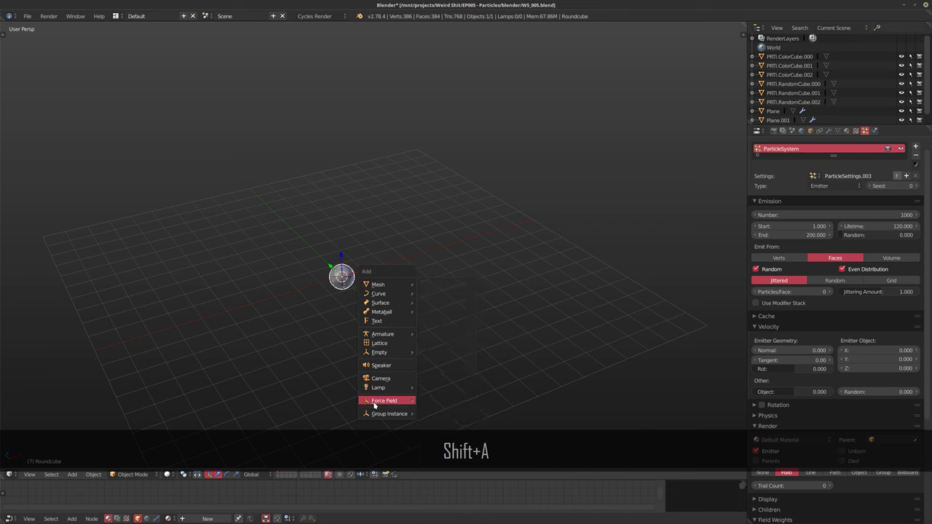
{"action": "mouse_move", "coordinate": [386, 400]}
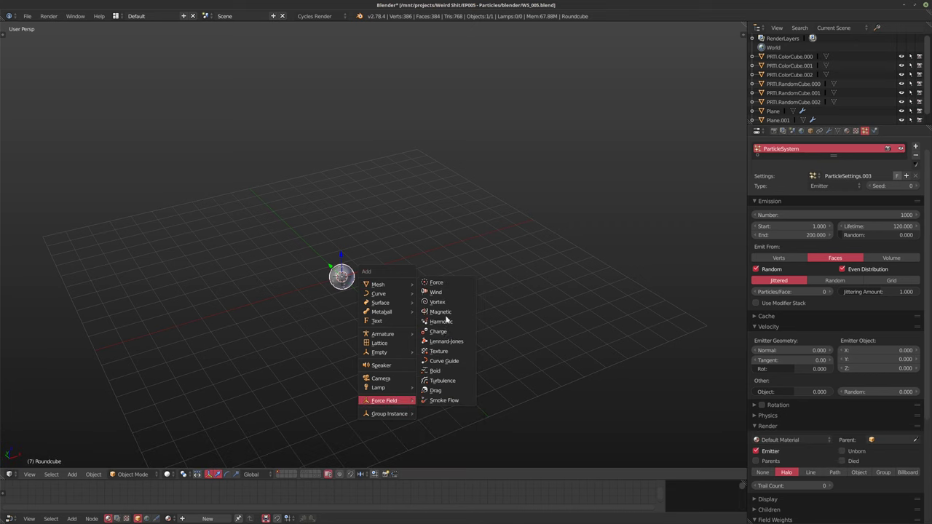
{"action": "left_click", "coordinate": [442, 380]}
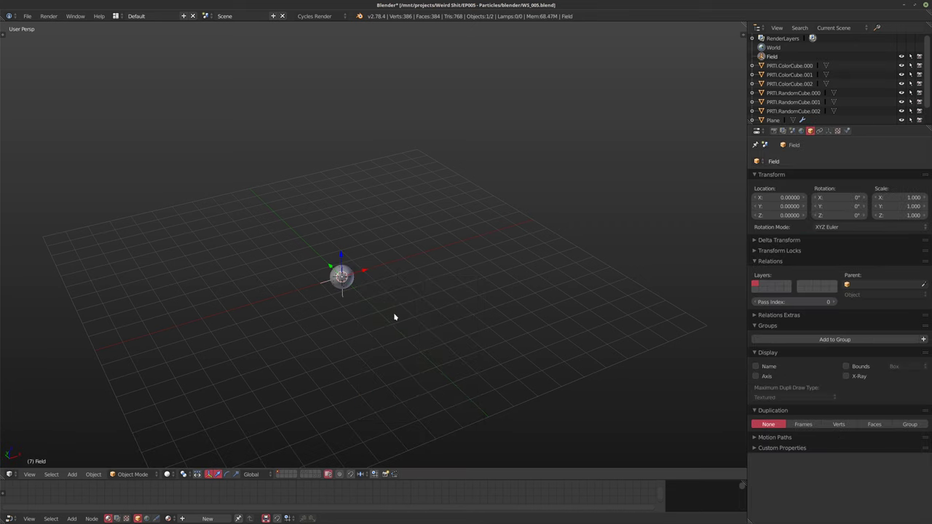
Rename the turbulence force field object to FRC.Turb.000
{"action": "middle_click_drag", "start_coordinate": [394, 317], "coordinate": [340, 306]}
{"action": "middle_click_drag", "start_coordinate": [407, 349], "coordinate": [335, 314]}
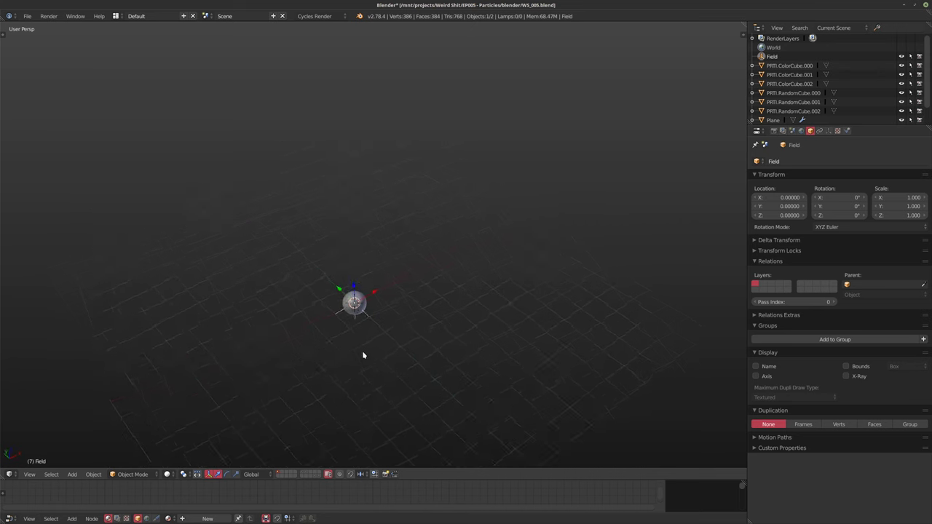
{"action": "middle_click_drag", "start_coordinate": [363, 355], "coordinate": [360, 316]}
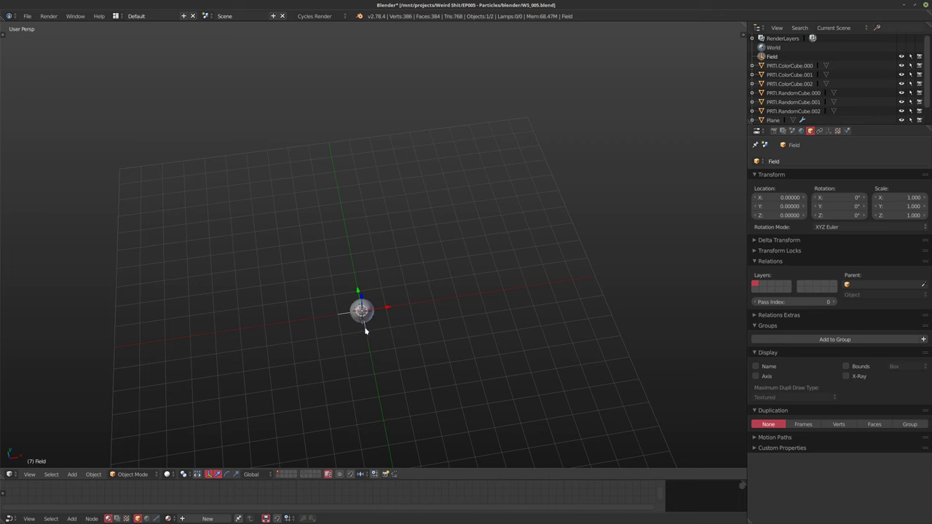
{"action": "scroll", "coordinate": [790, 109], "scroll_direction": "down", "scroll_amount": 2}
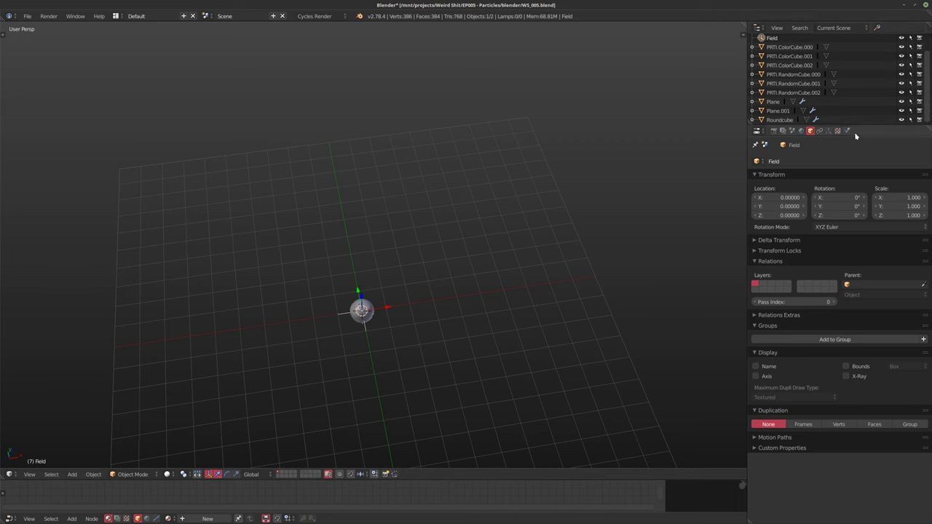
{"action": "scroll", "coordinate": [776, 68], "scroll_direction": "up", "scroll_amount": 2}
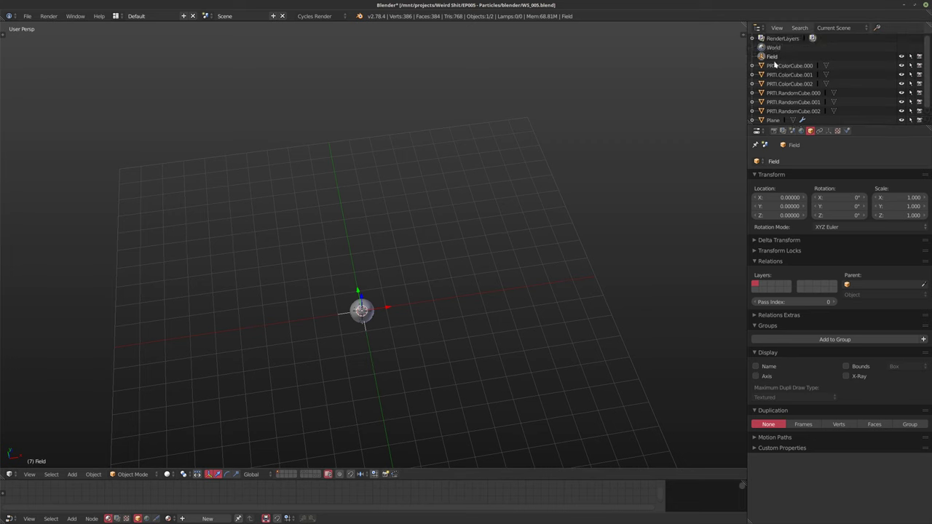
{"action": "type", "text": "FRC."}
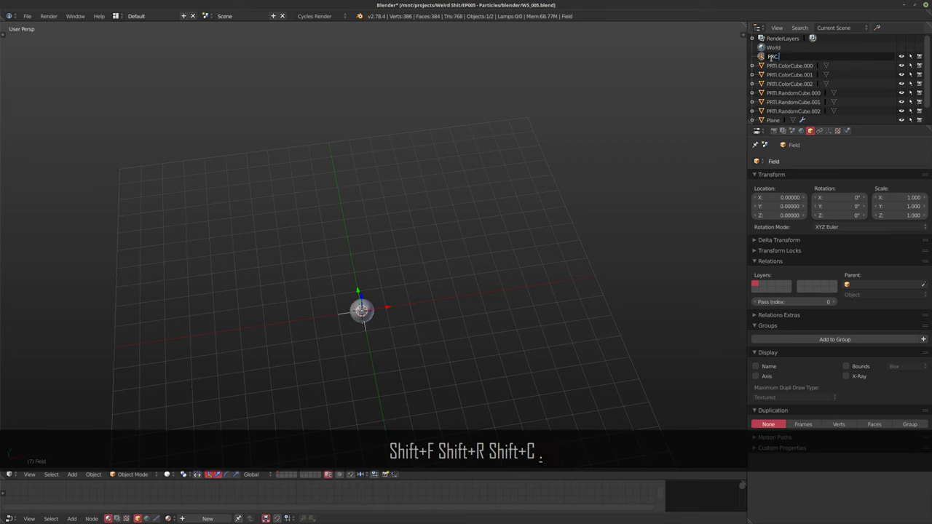
{"action": "type", "text": "Turb.000"}
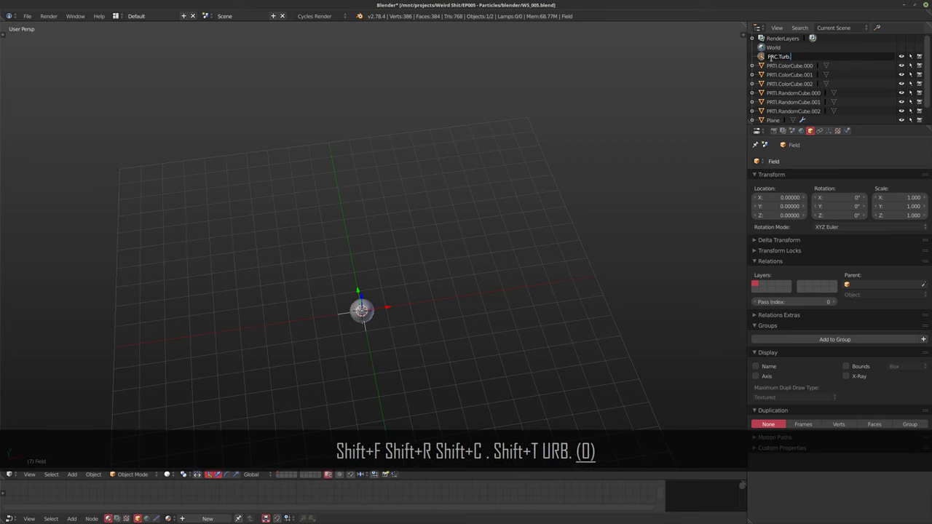
{"action": "key", "text": "Return"}
Split off a second Properties editor beside the 3D view and pin it to the physics settings of FRC.Turb.000
{"action": "middle_click_drag", "start_coordinate": [638, 109], "coordinate": [378, 268]}
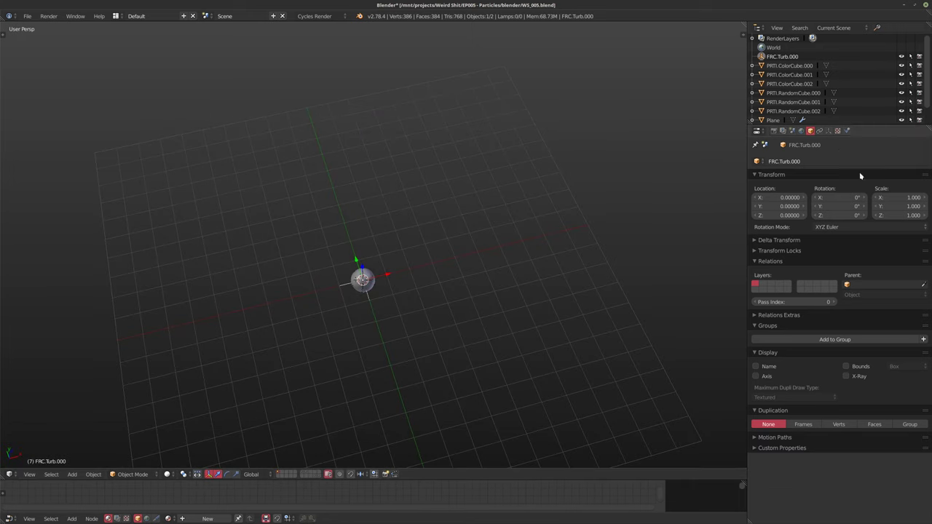
{"action": "left_click", "coordinate": [847, 131]}
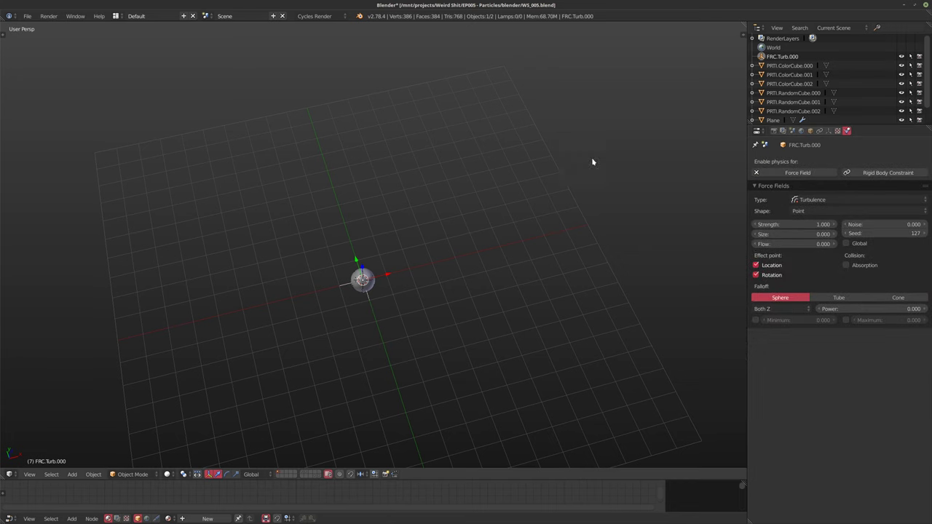
{"action": "left_click_drag", "start_coordinate": [741, 29], "coordinate": [537, 51]}
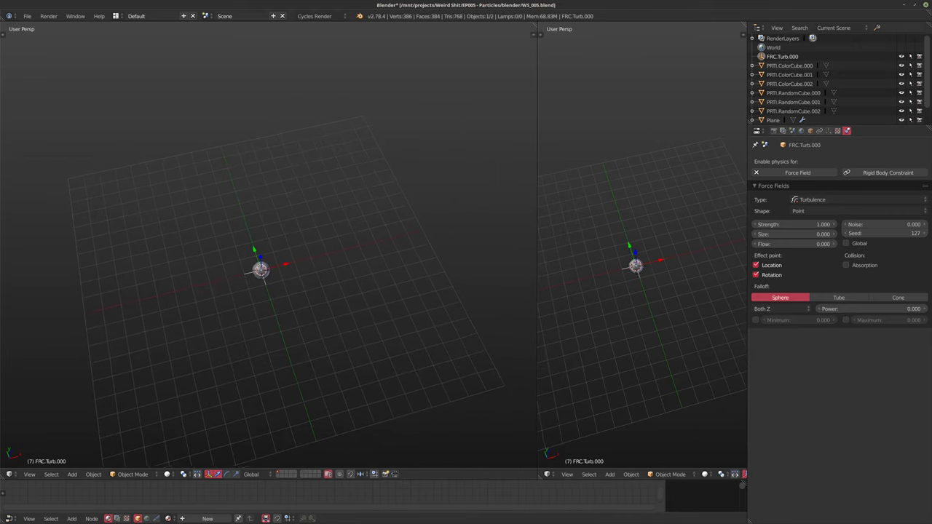
{"action": "left_click", "coordinate": [545, 474]}
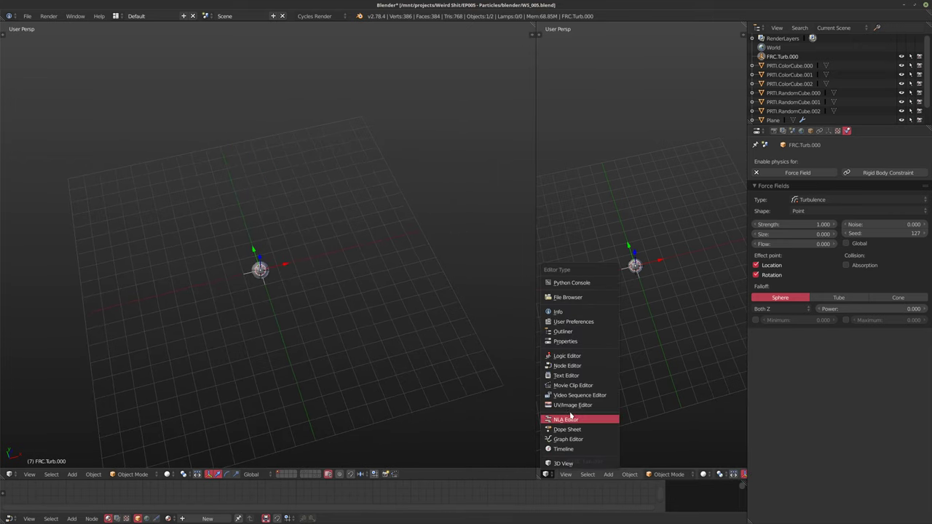
{"action": "left_click", "coordinate": [562, 341]}
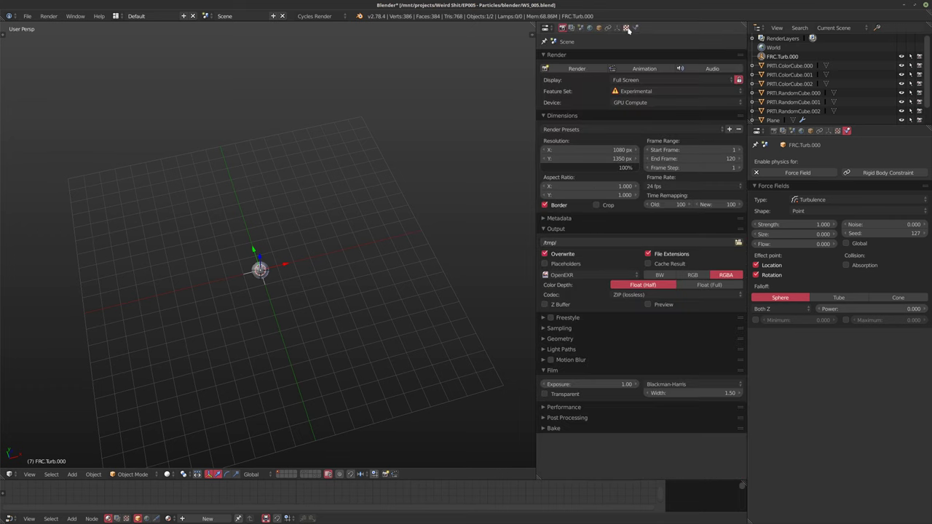
{"action": "left_click", "coordinate": [634, 27]}
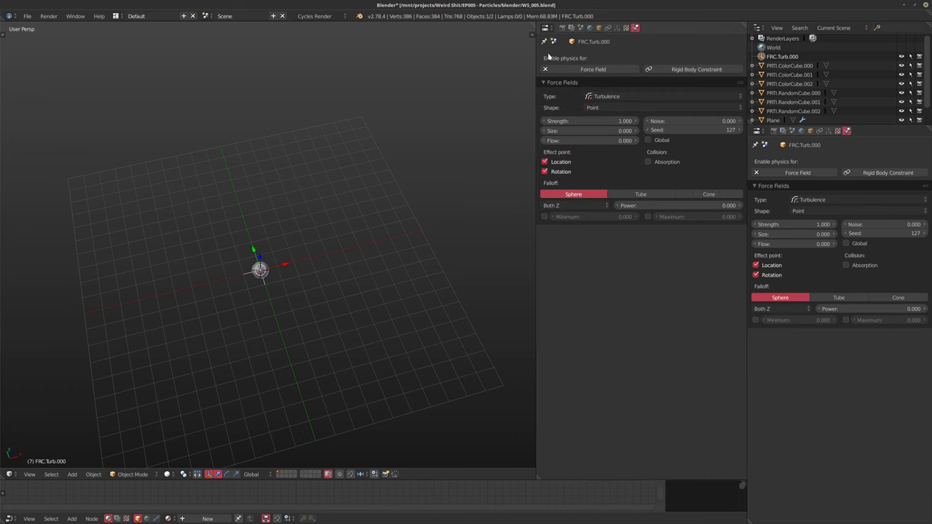
{"action": "left_click_drag", "start_coordinate": [537, 89], "coordinate": [557, 90]}
Select the round cube, play the animation and show its particle system settings
{"action": "right_click", "coordinate": [266, 270]}
{"action": "middle_click_drag", "start_coordinate": [318, 256], "coordinate": [327, 235]}
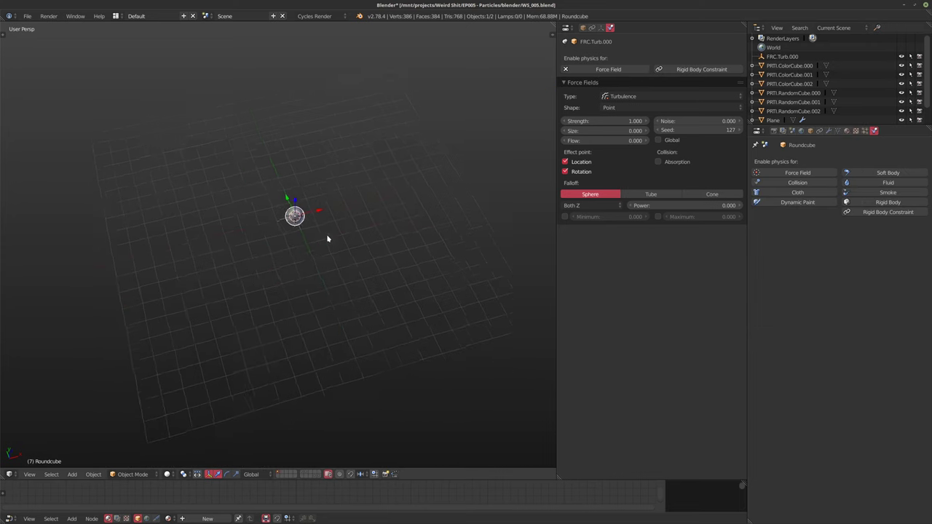
{"action": "key", "text": "alt+a"}
{"action": "middle_click_drag", "start_coordinate": [343, 196], "coordinate": [336, 227], "text": "shift"}
{"action": "scroll", "coordinate": [337, 229], "scroll_direction": "up", "scroll_amount": 1}
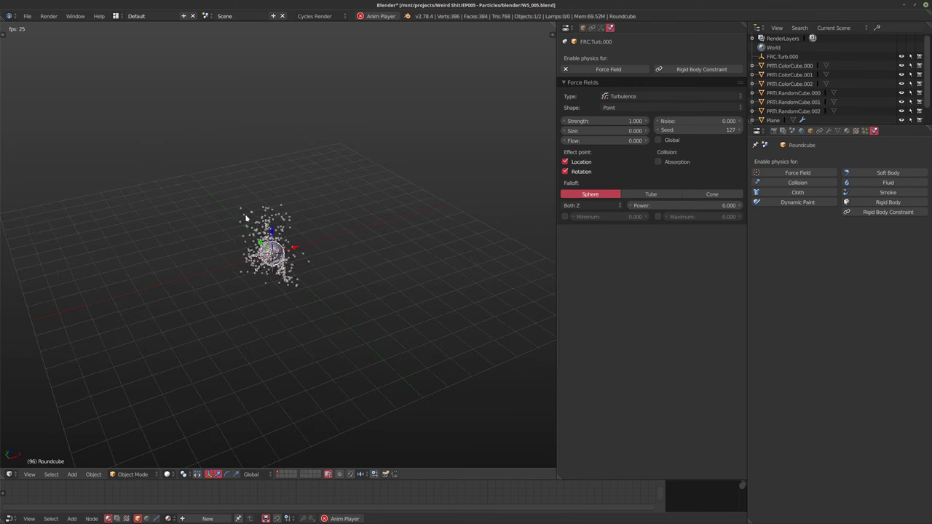
{"action": "key", "text": "a"}
{"action": "left_click", "coordinate": [864, 130]}
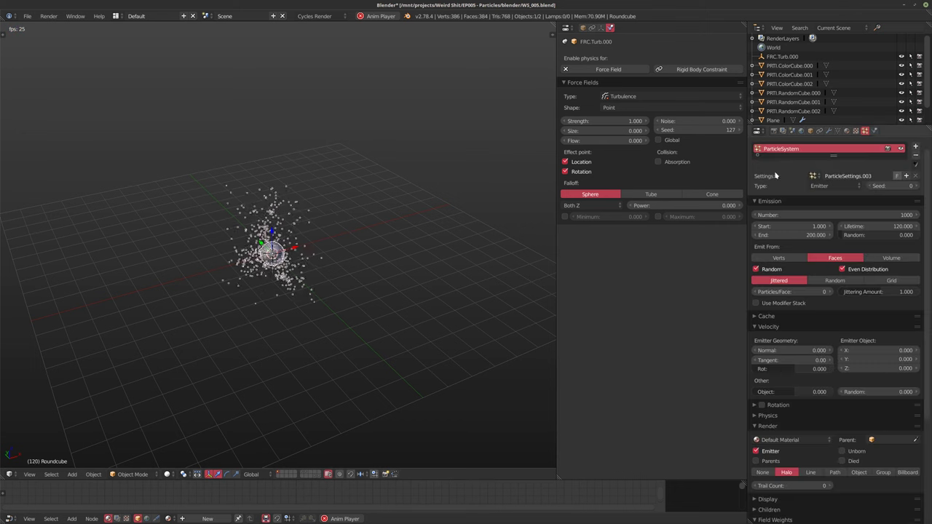
Set the turbulence field's Strength to 5
{"action": "middle_click_drag", "start_coordinate": [329, 250], "coordinate": [308, 256]}
{"action": "scroll", "coordinate": [308, 256], "scroll_direction": "up", "scroll_amount": 2}
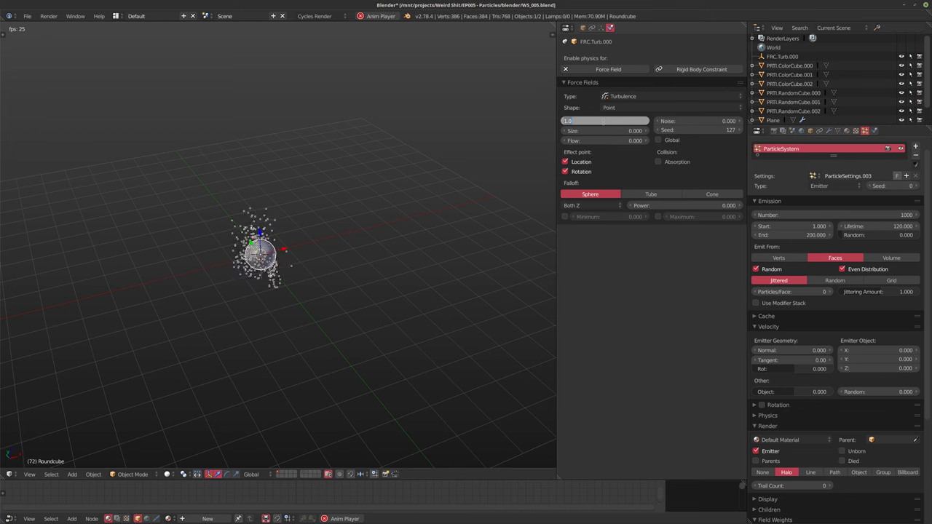
{"action": "type", "text": "5"}
{"action": "key", "text": "Return"}
Set the turbulence field's Size to 1 and watch the particles play back
{"action": "middle_click_drag", "start_coordinate": [283, 252], "coordinate": [335, 231]}
{"action": "scroll", "coordinate": [332, 230], "scroll_direction": "down", "scroll_amount": 1}
{"action": "left_click", "coordinate": [597, 131]}
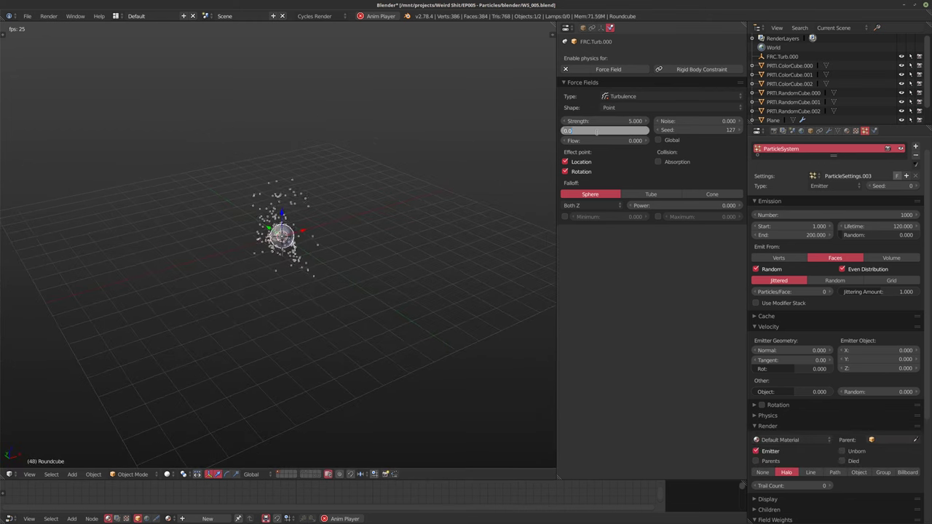
{"action": "type", "text": "1"}
{"action": "key", "text": "Return"}
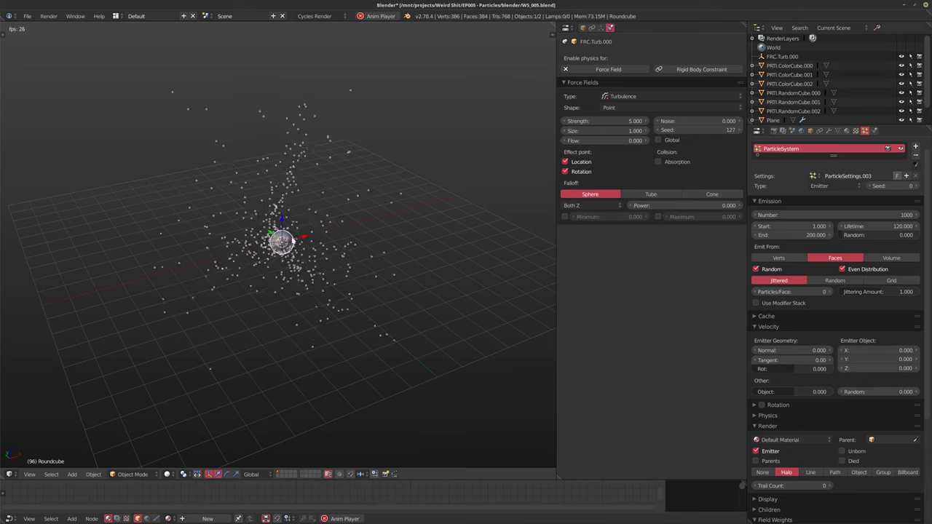
Move FRC.Turb.000 along the X axis to about -9.95, away from the sphere
{"action": "right_click", "coordinate": [292, 241]}
{"action": "middle_click_drag", "start_coordinate": [407, 257], "coordinate": [398, 272]}
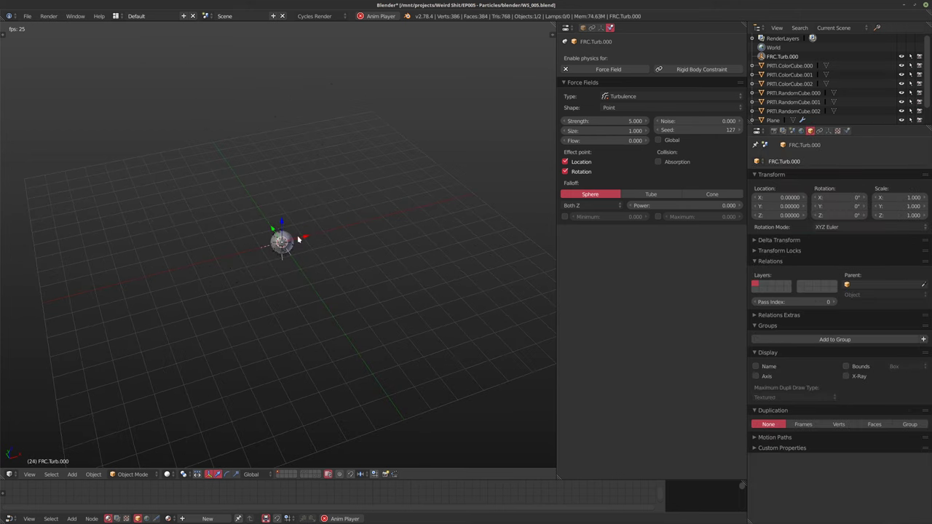
{"action": "left_click_drag", "start_coordinate": [298, 239], "coordinate": [159, 272]}
{"action": "left_click_drag", "start_coordinate": [64, 297], "coordinate": [64, 297]}
Examine how the sphere's particles react to the distant turbulence field, selecting the sphere and the field in turn
{"action": "middle_click_drag", "start_coordinate": [156, 284], "coordinate": [316, 343], "text": "shift"}
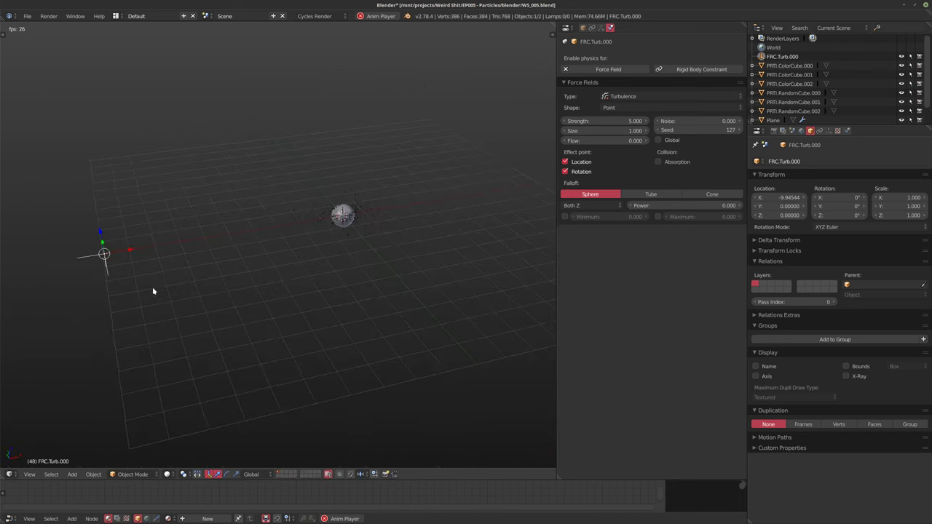
{"action": "middle_click_drag", "start_coordinate": [188, 305], "coordinate": [201, 276]}
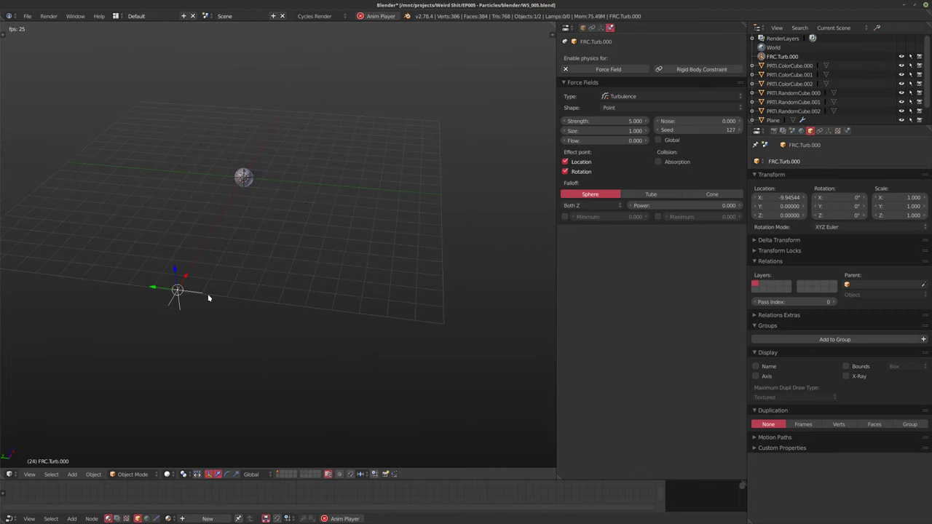
{"action": "middle_click_drag", "start_coordinate": [269, 287], "coordinate": [263, 297], "text": "shift"}
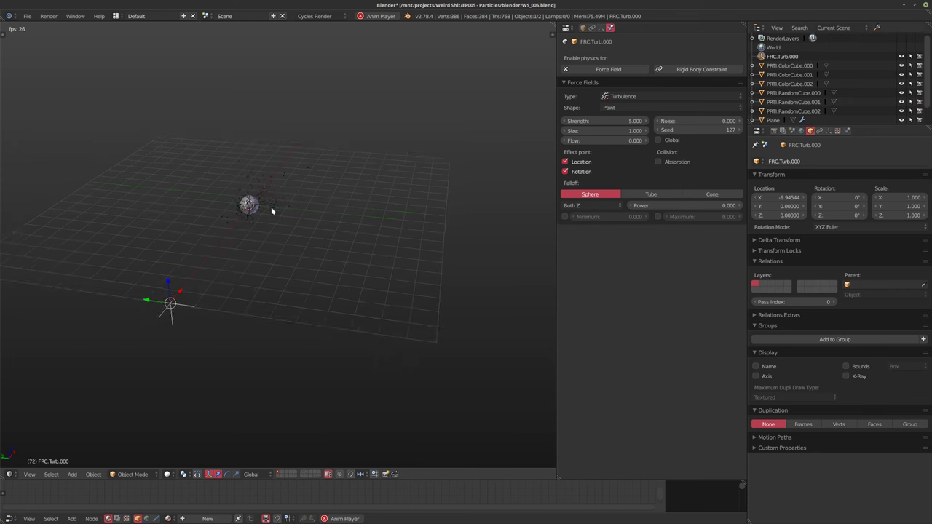
{"action": "right_click", "coordinate": [254, 204]}
{"action": "middle_click_drag", "start_coordinate": [320, 265], "coordinate": [315, 266]}
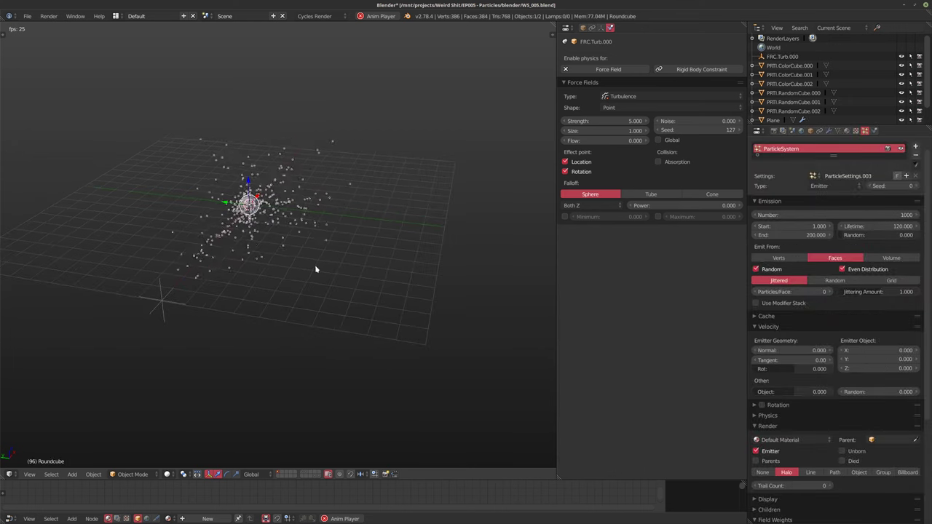
{"action": "right_click", "coordinate": [162, 301]}
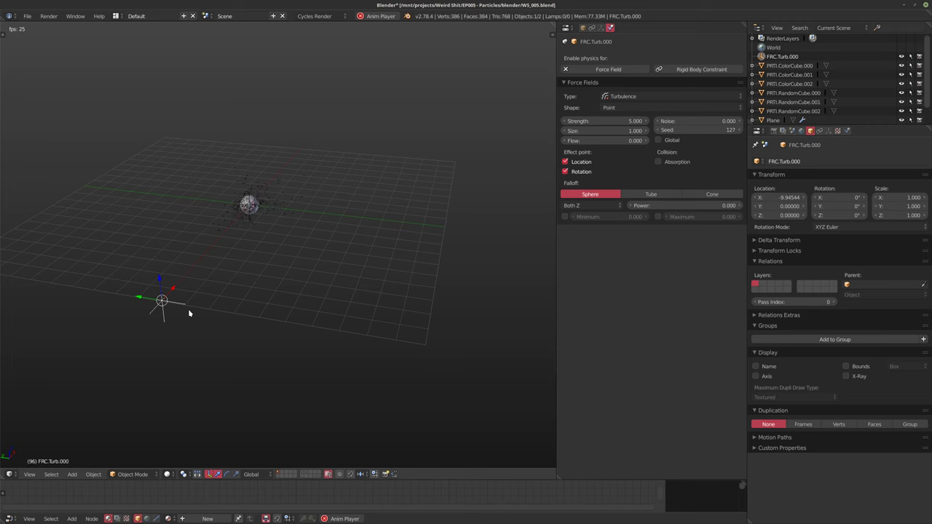
{"action": "right_click", "coordinate": [261, 214]}
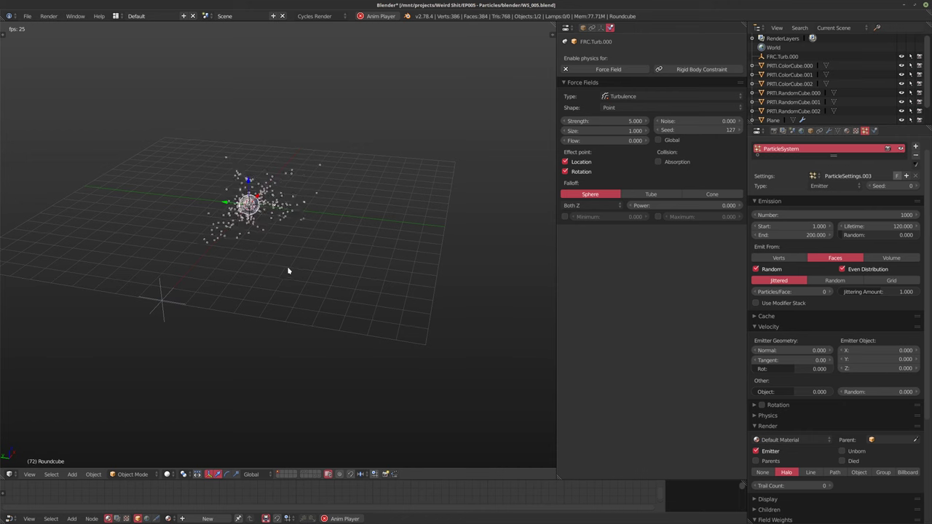
{"action": "middle_click_drag", "start_coordinate": [287, 267], "coordinate": [278, 257]}
{"action": "middle_click_drag", "start_coordinate": [182, 280], "coordinate": [182, 286]}
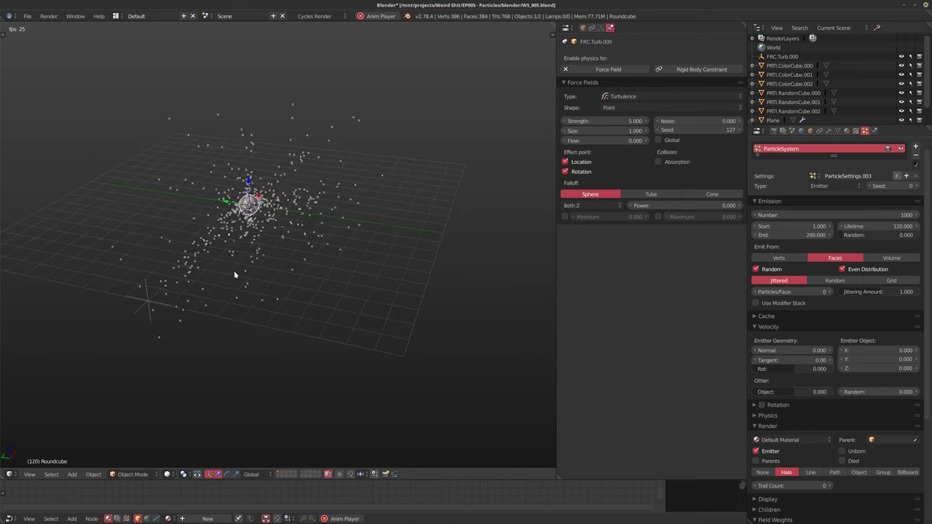
Duplicate the turbulence field and place the copy about 2.66 units away along negative Y
{"action": "right_click", "coordinate": [150, 301]}
{"action": "middle_click_drag", "start_coordinate": [247, 319], "coordinate": [225, 298]}
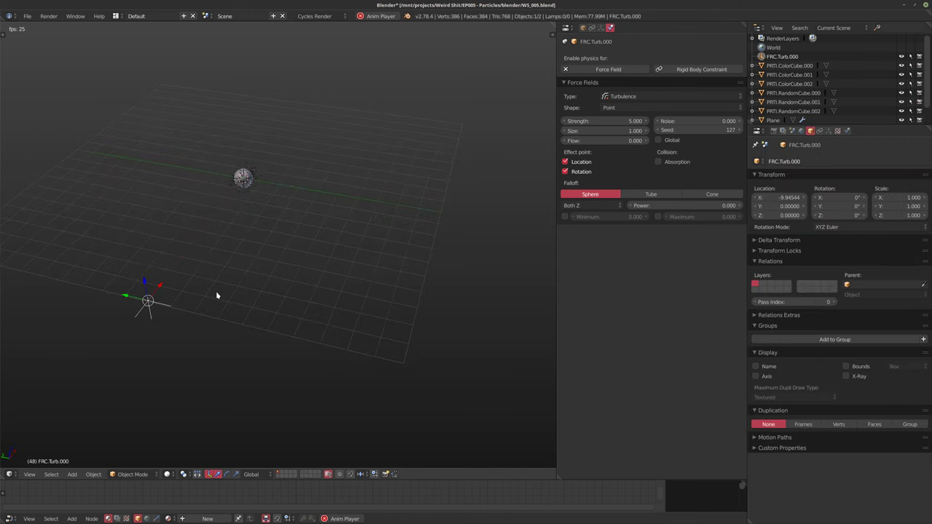
{"action": "key", "text": "shift+d"}
{"action": "key", "text": "y"}
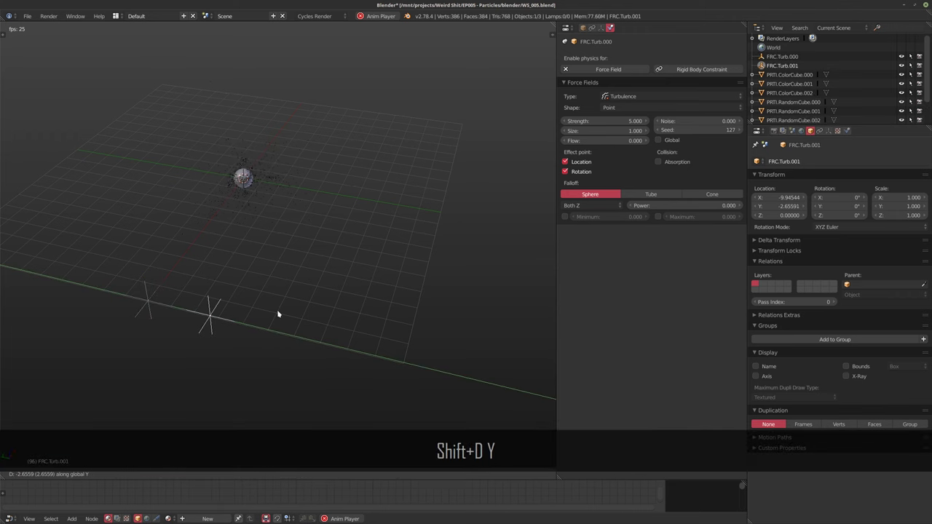
{"action": "left_click", "coordinate": [278, 314]}
Split the pinned Properties editor in two and pin the new one to the physics settings of FRC.Turb.001
{"action": "middle_click_drag", "start_coordinate": [278, 314], "coordinate": [306, 300]}
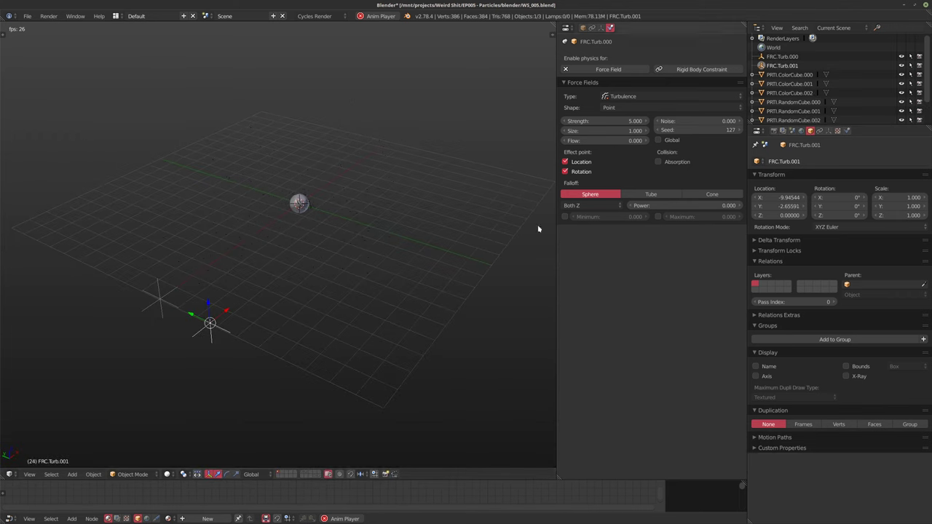
{"action": "left_click_drag", "start_coordinate": [559, 477], "coordinate": [607, 250]}
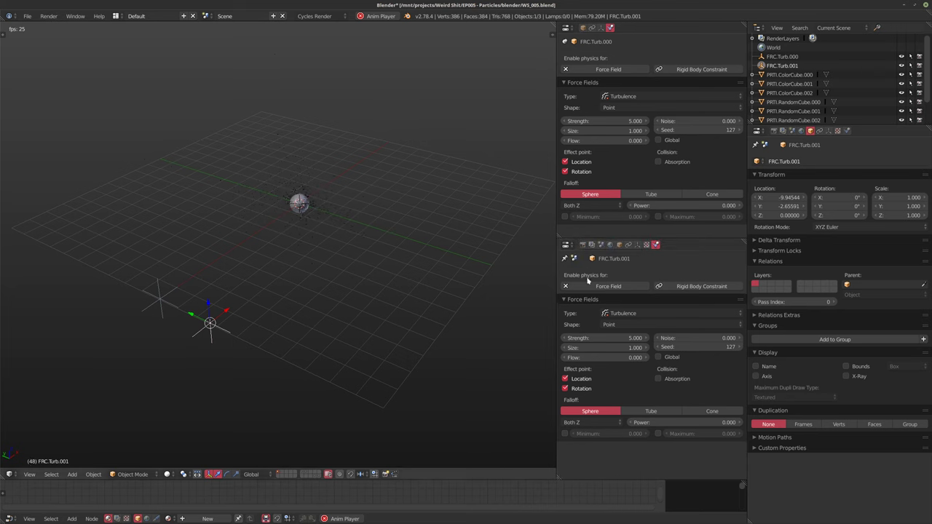
{"action": "left_click", "coordinate": [565, 260]}
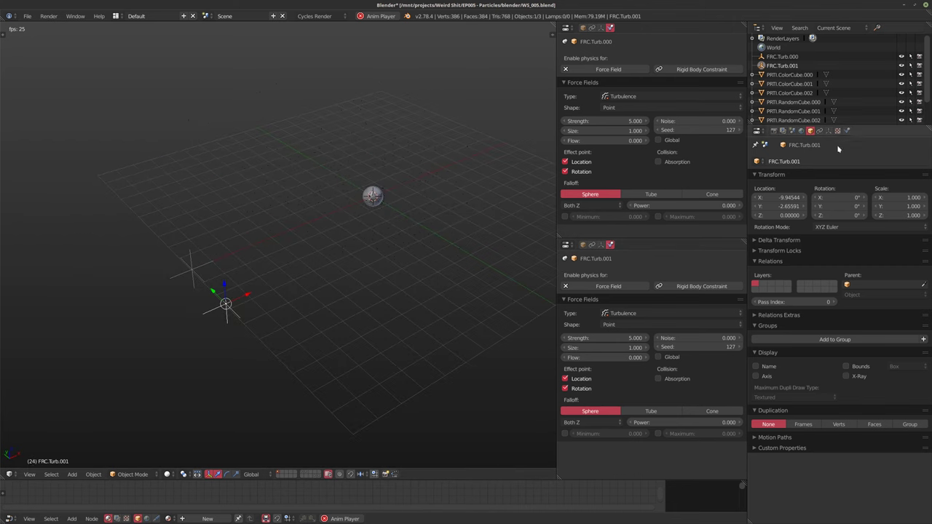
Set the Size of FRC.Turb.001 to 0.25 and check the particle playback with the round cube selected
{"action": "right_click", "coordinate": [372, 196]}
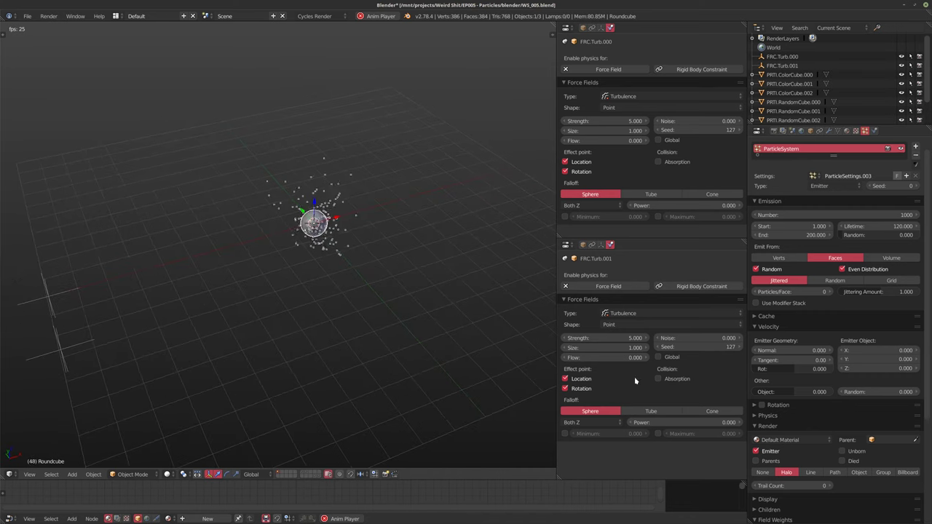
{"action": "left_click", "coordinate": [600, 353]}
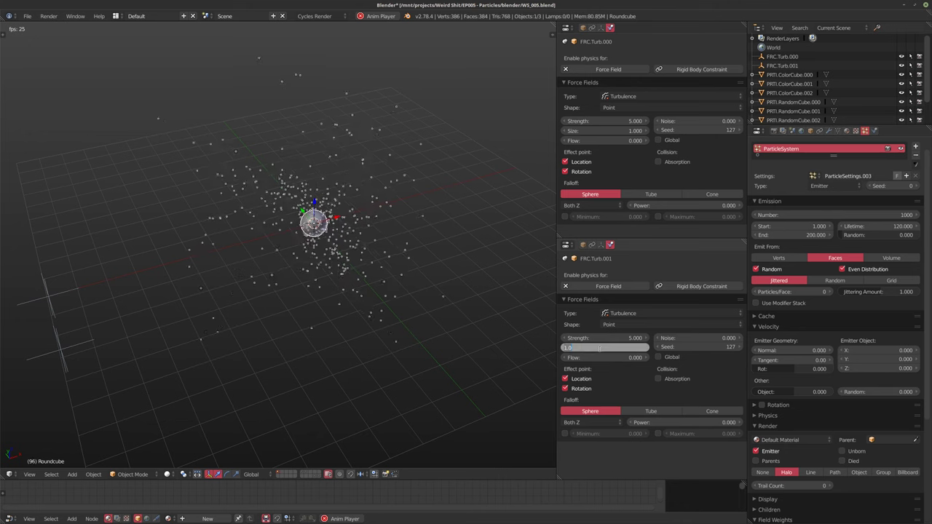
{"action": "type", "text": ".25"}
{"action": "key", "text": "Return"}
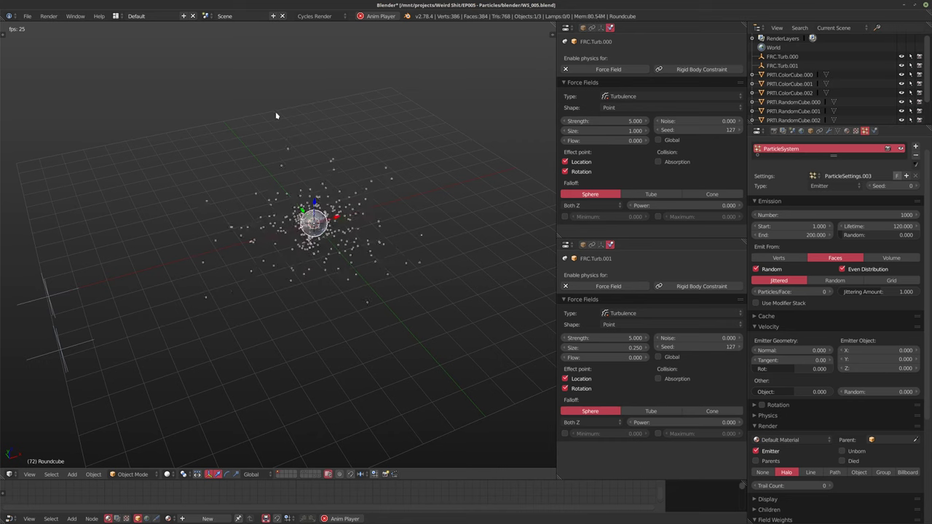
{"action": "middle_click_drag", "start_coordinate": [322, 204], "coordinate": [367, 215], "text": "ctrl"}
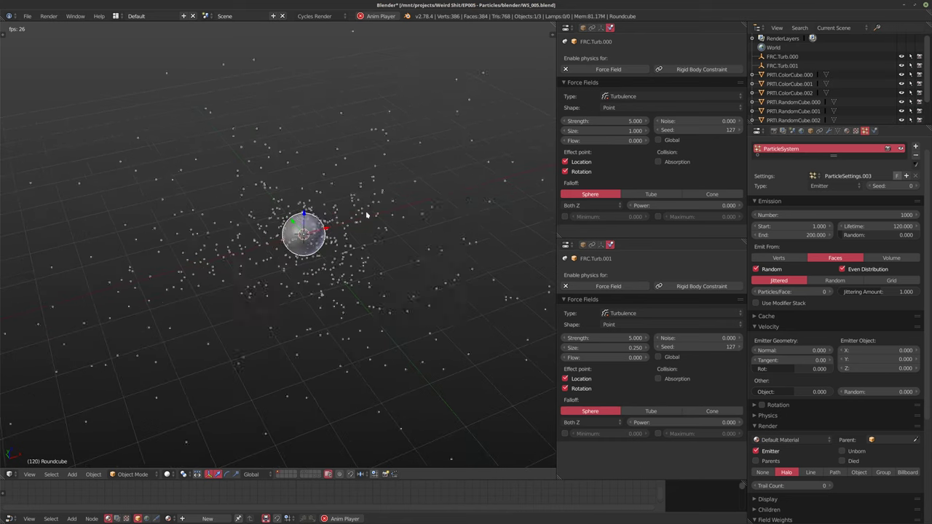
Try Strength values of 0 and 15 for the FRC.Turb.001 turbulence field
{"action": "left_click", "coordinate": [605, 338]}
{"action": "type", "text": "0"}
{"action": "key", "text": "Return"}
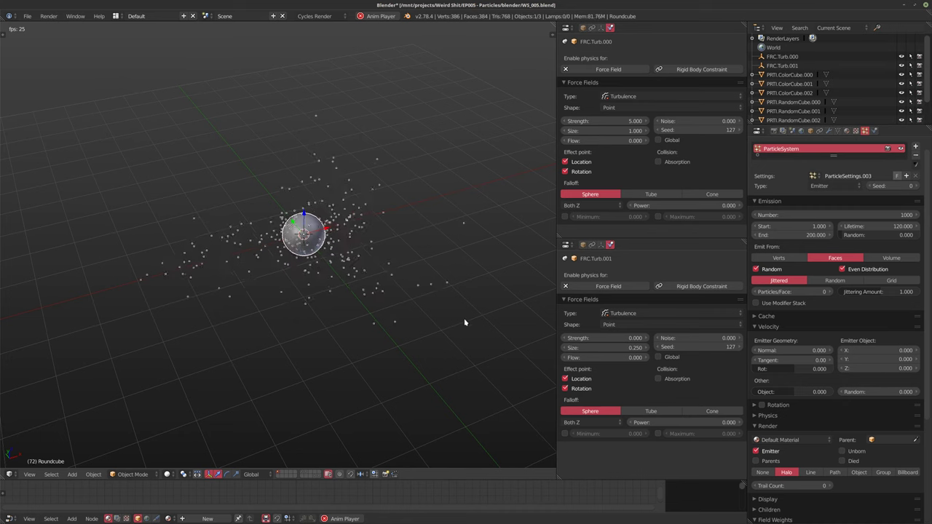
{"action": "left_click", "coordinate": [586, 338]}
{"action": "type", "text": "15"}
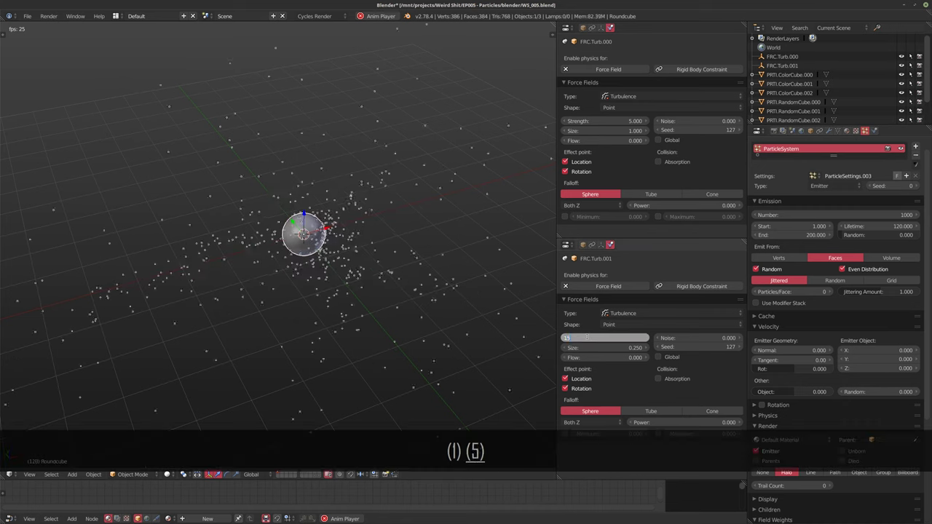
{"action": "key", "text": "Return"}
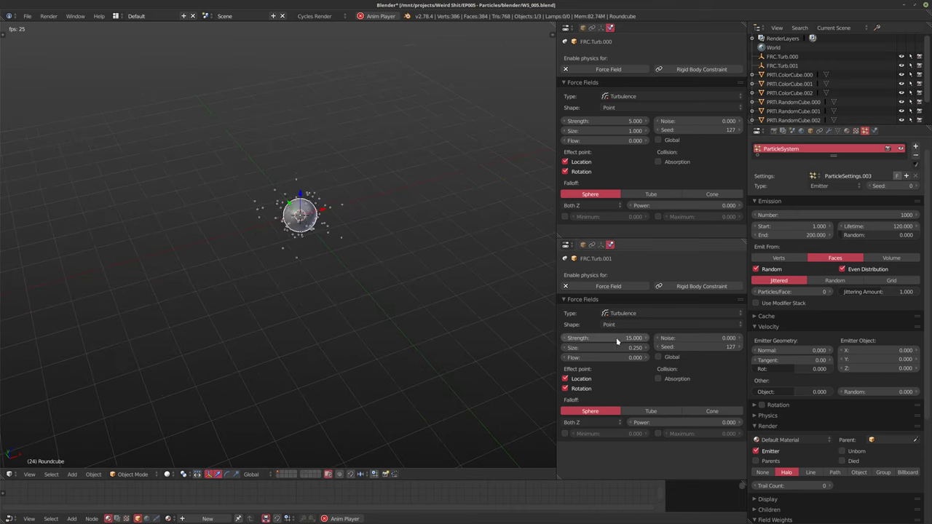
Set the Strength of FRC.Turb.001 to 2.5 and check the particle playback around the sphere
{"action": "type", "text": "2.5"}
{"action": "key", "text": "Return"}
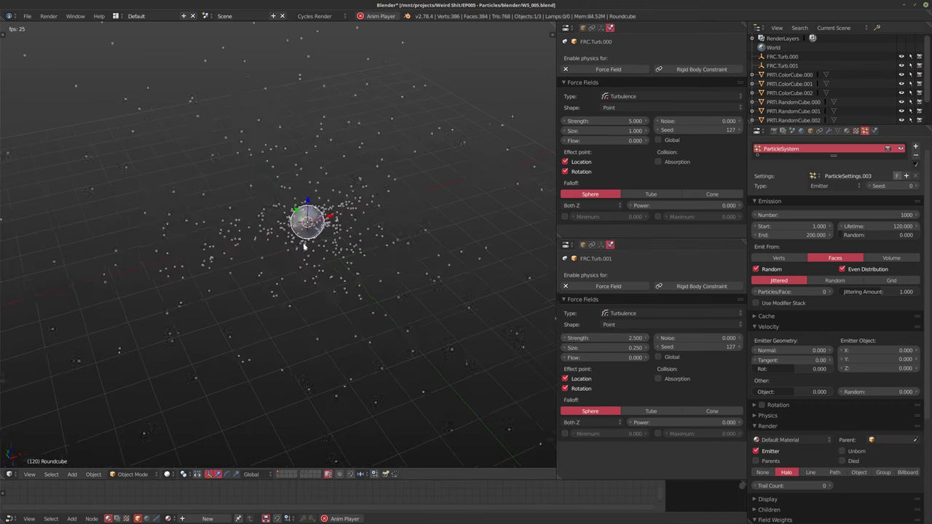
{"action": "middle_click_drag", "start_coordinate": [313, 245], "coordinate": [312, 327], "text": "shift"}
{"action": "scroll", "coordinate": [313, 263], "scroll_direction": "down", "scroll_amount": 2}
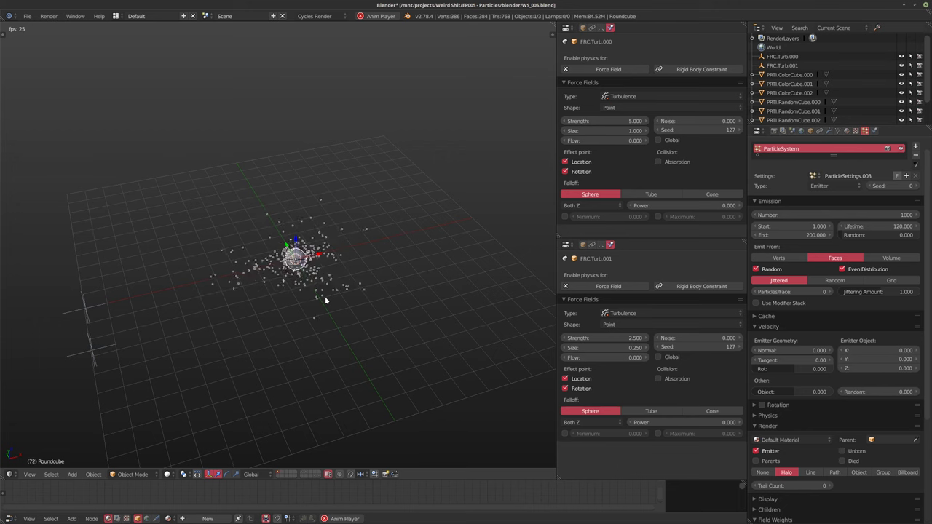
{"action": "middle_click_drag", "start_coordinate": [313, 290], "coordinate": [308, 297], "text": "shift"}
{"action": "middle_click_drag", "start_coordinate": [302, 336], "coordinate": [314, 303]}
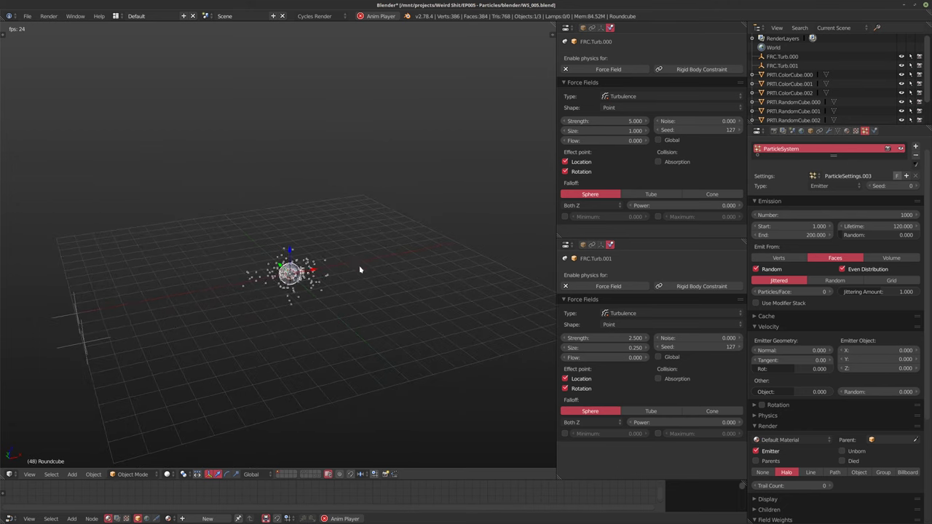
{"action": "middle_click_drag", "start_coordinate": [360, 271], "coordinate": [331, 291]}
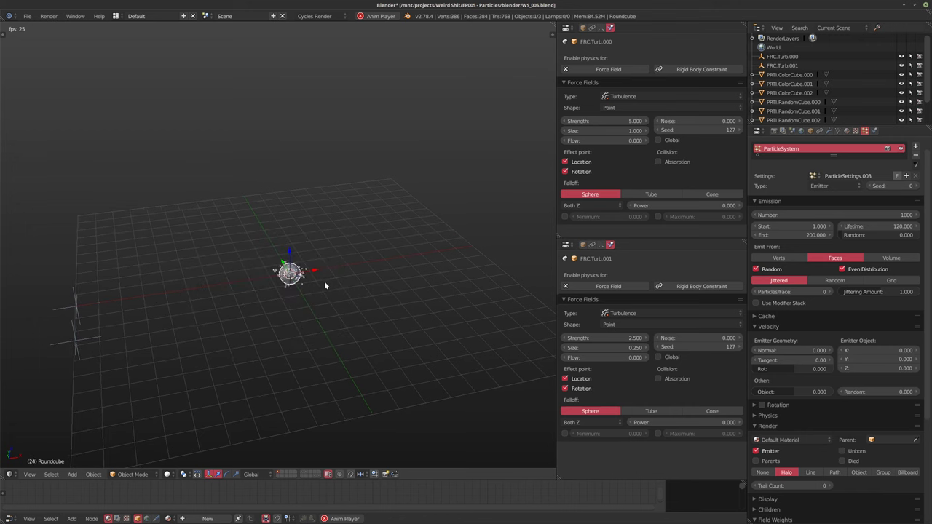
{"action": "middle_click_drag", "start_coordinate": [325, 287], "coordinate": [332, 291]}
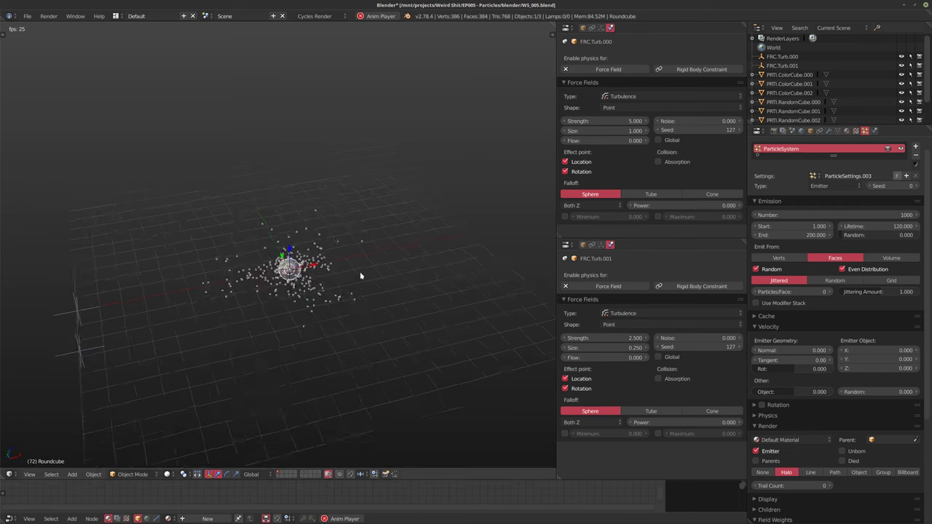
Merge the two pinned Properties editors and extend the 3D view over their area
{"action": "left_click_drag", "start_coordinate": [560, 234], "coordinate": [564, 269]}
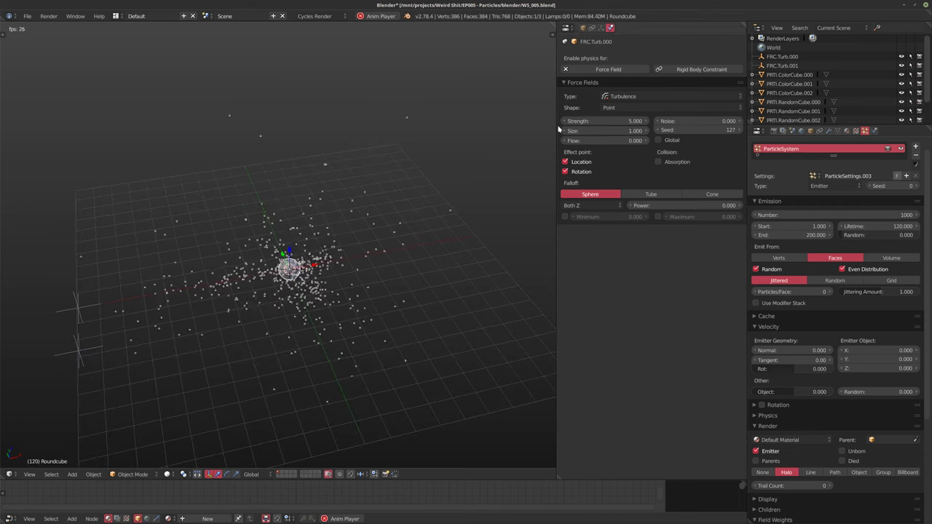
{"action": "left_click_drag", "start_coordinate": [555, 25], "coordinate": [582, 35]}
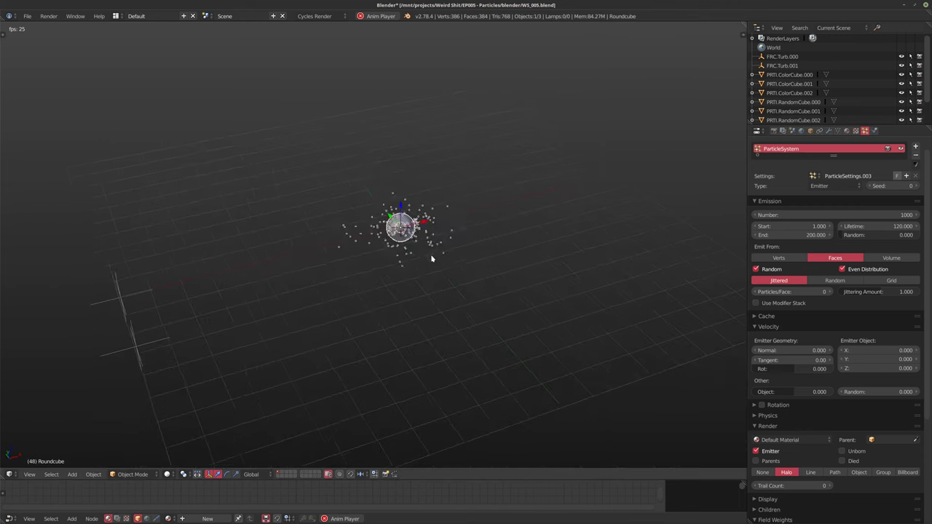
{"action": "middle_click_drag", "start_coordinate": [431, 258], "coordinate": [415, 260], "text": "shift"}
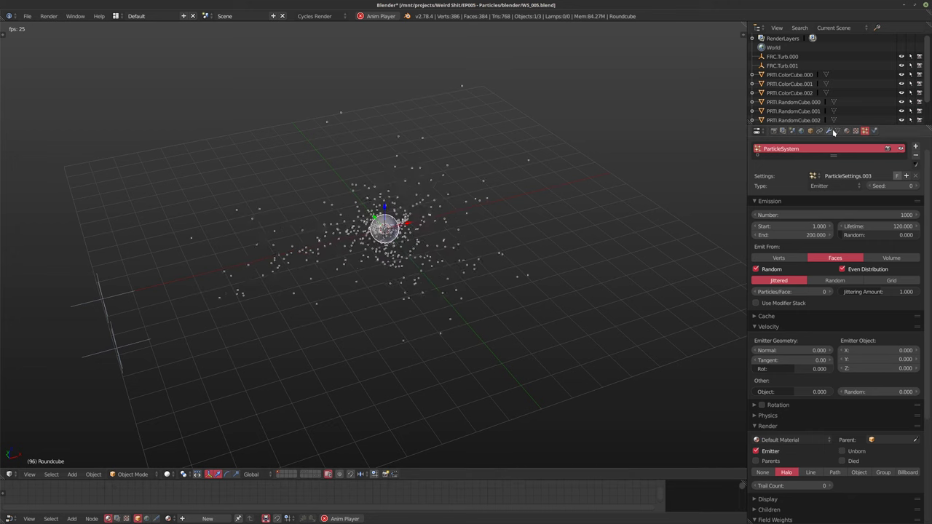
{"action": "middle_click_drag", "start_coordinate": [502, 208], "coordinate": [440, 223]}
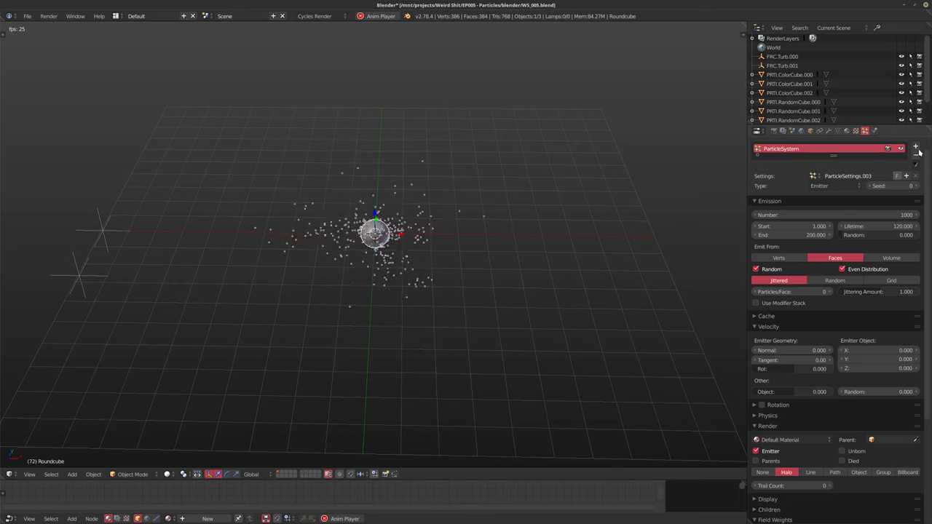
{"action": "middle_click_drag", "start_coordinate": [321, 266], "coordinate": [343, 254]}
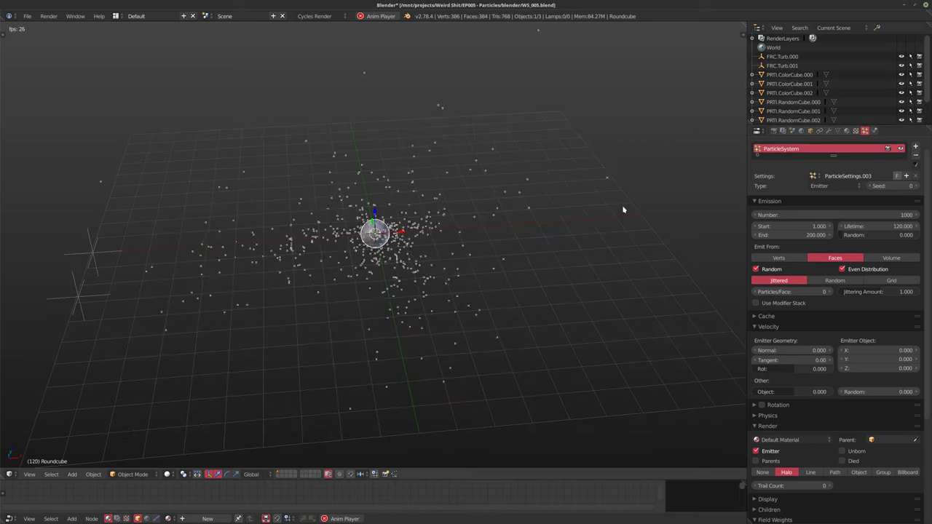
{"action": "middle_click_drag", "start_coordinate": [475, 254], "coordinate": [522, 255]}
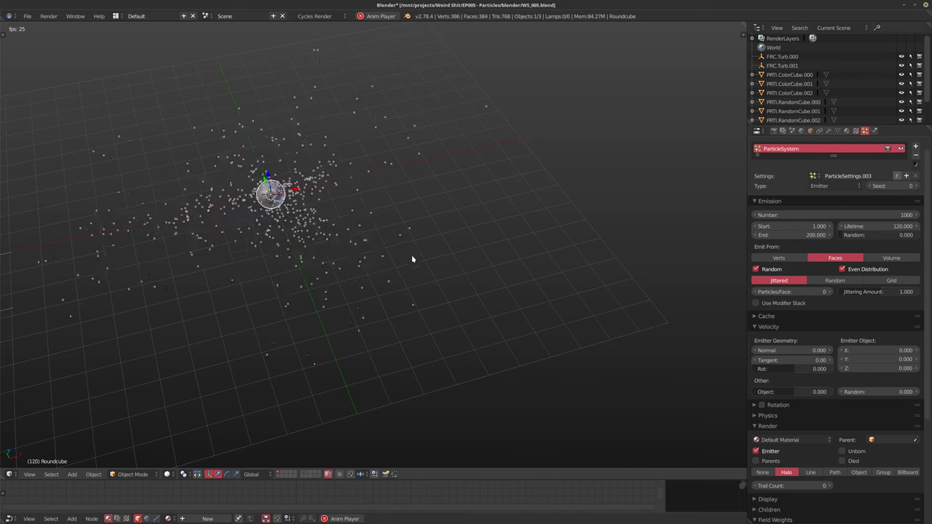
Set the Roundcube particle system's emission Number to 150 and check the playback
{"action": "middle_click_drag", "start_coordinate": [412, 259], "coordinate": [393, 260]}
{"action": "type", "text": "150"}
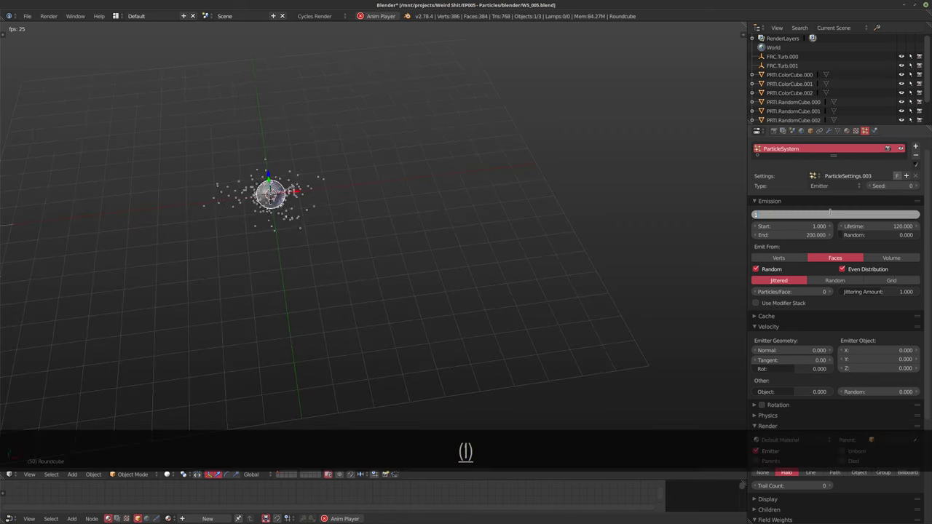
{"action": "key", "text": "Return"}
{"action": "mouse_move", "coordinate": [409, 220]}
{"action": "middle_mouse_down"}
{"action": "mouse_move", "coordinate": [408, 207]}
{"action": "mouse_move", "coordinate": [419, 235]}
{"action": "middle_mouse_up"}
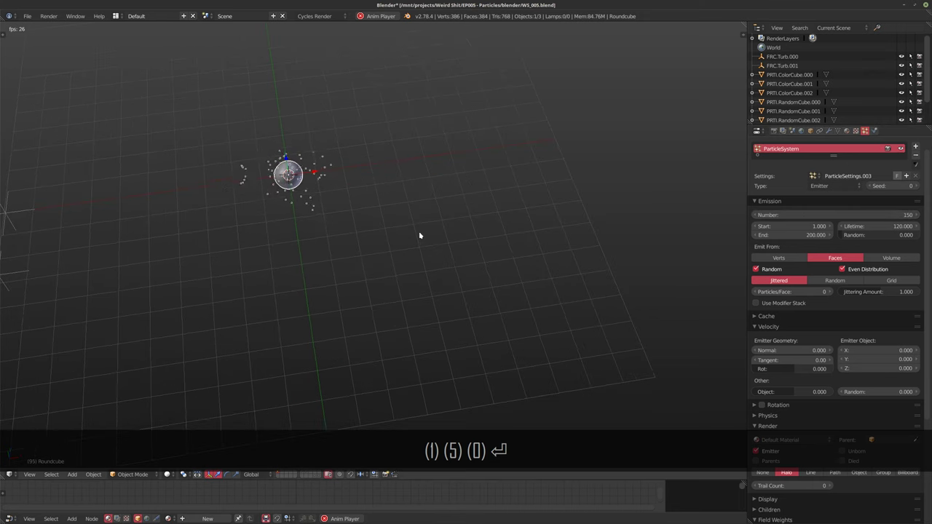
{"action": "middle_click_drag", "start_coordinate": [348, 224], "coordinate": [379, 214]}
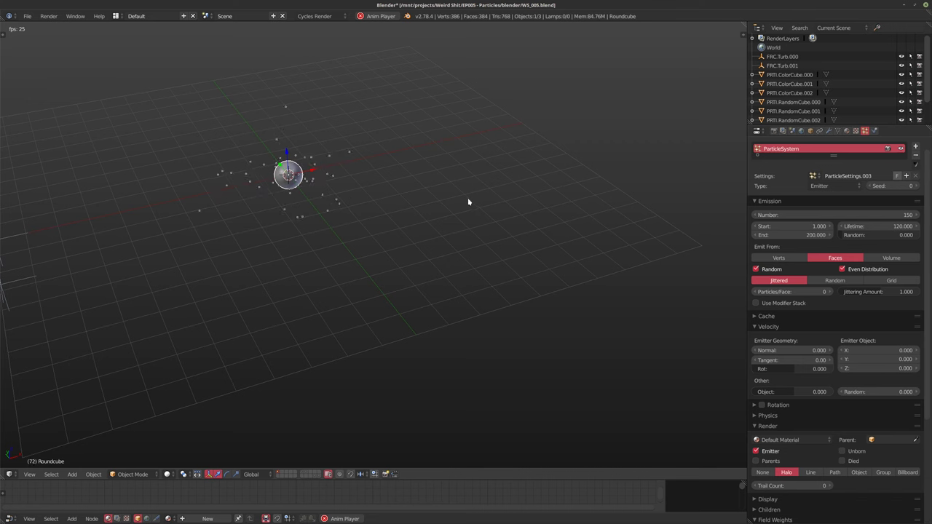
{"action": "middle_click_drag", "start_coordinate": [423, 202], "coordinate": [386, 224]}
{"action": "middle_click_drag", "start_coordinate": [449, 232], "coordinate": [445, 232]}
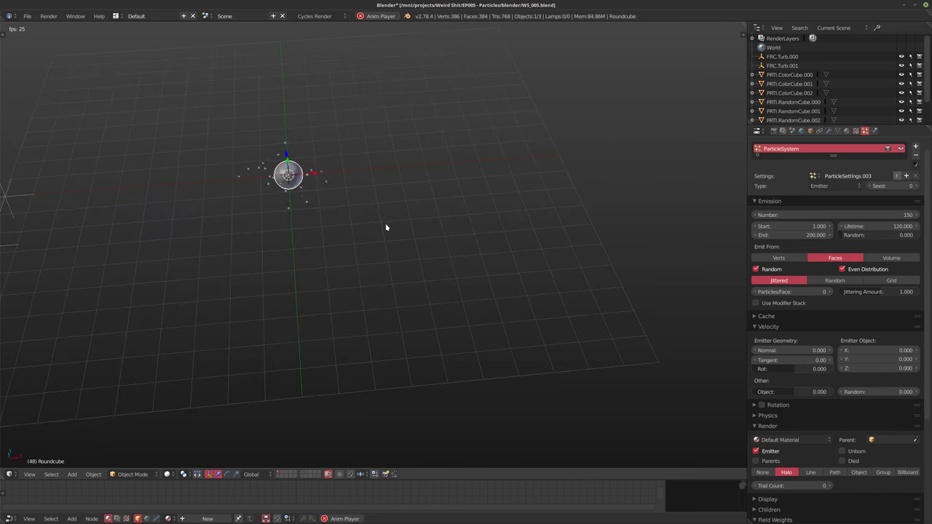
Add a mesh cube at the sphere's location in Object Mode
{"action": "key", "text": "shift+a"}
{"action": "mouse_move", "coordinate": [455, 132]}
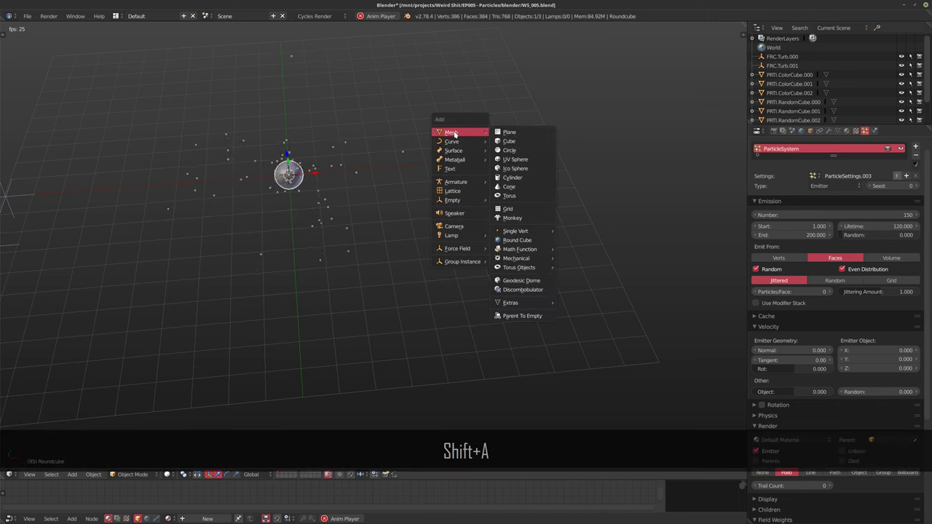
{"action": "left_click", "coordinate": [510, 140]}
{"action": "middle_click_drag", "start_coordinate": [500, 162], "coordinate": [354, 260]}
{"action": "key", "text": "Tab"}
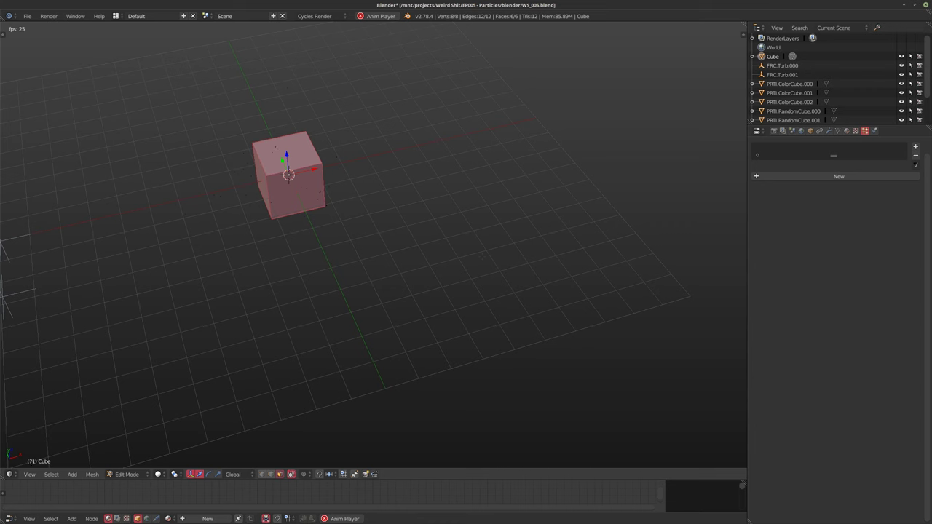
{"action": "key", "text": "Tab"}
{"action": "middle_click_drag", "start_coordinate": [483, 260], "coordinate": [378, 255]}
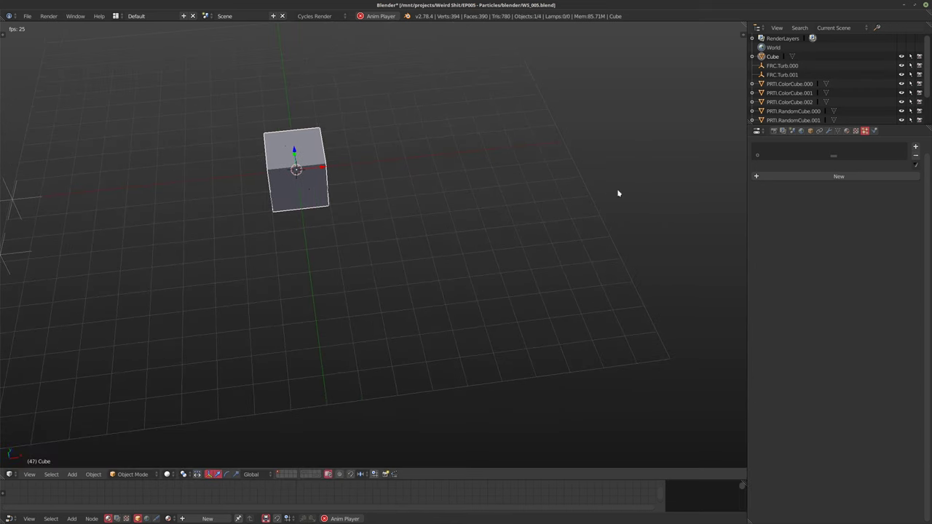
{"action": "middle_click_drag", "start_coordinate": [349, 211], "coordinate": [244, 180]}
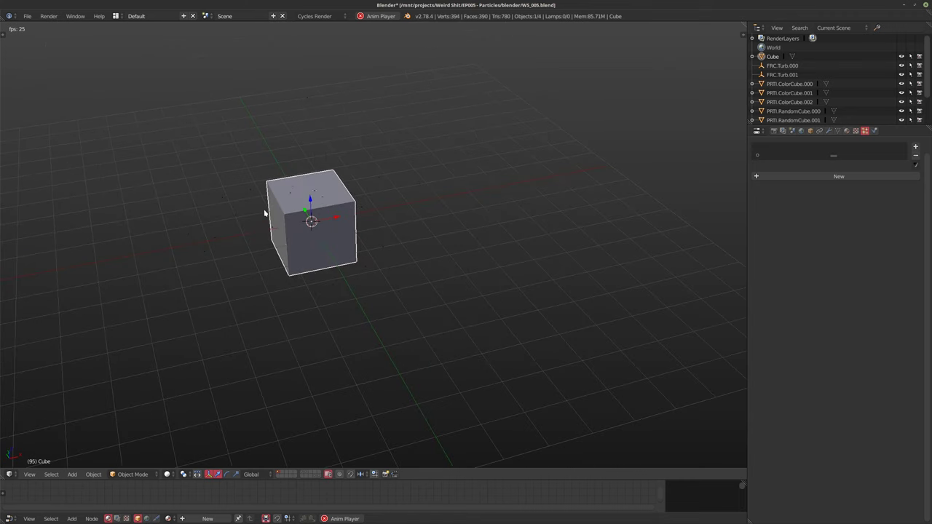
{"action": "middle_click_drag", "start_coordinate": [265, 213], "coordinate": [238, 190]}
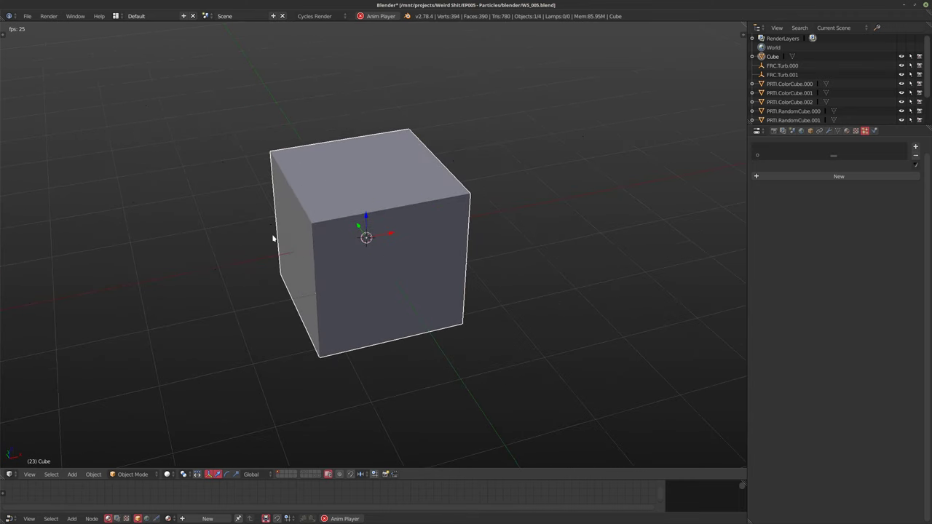
Add a Particle Instance modifier to the cube with Roundcube as its object
{"action": "right_click", "coordinate": [388, 258]}
{"action": "middle_click_drag", "start_coordinate": [376, 281], "coordinate": [395, 257], "text": "shift"}
{"action": "scroll", "coordinate": [377, 237], "scroll_direction": "down", "scroll_amount": 3}
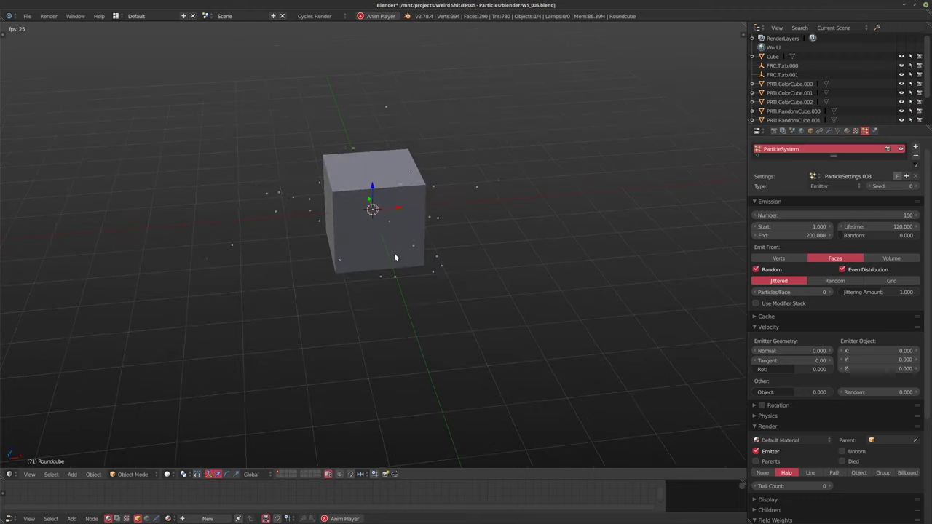
{"action": "right_click", "coordinate": [418, 215]}
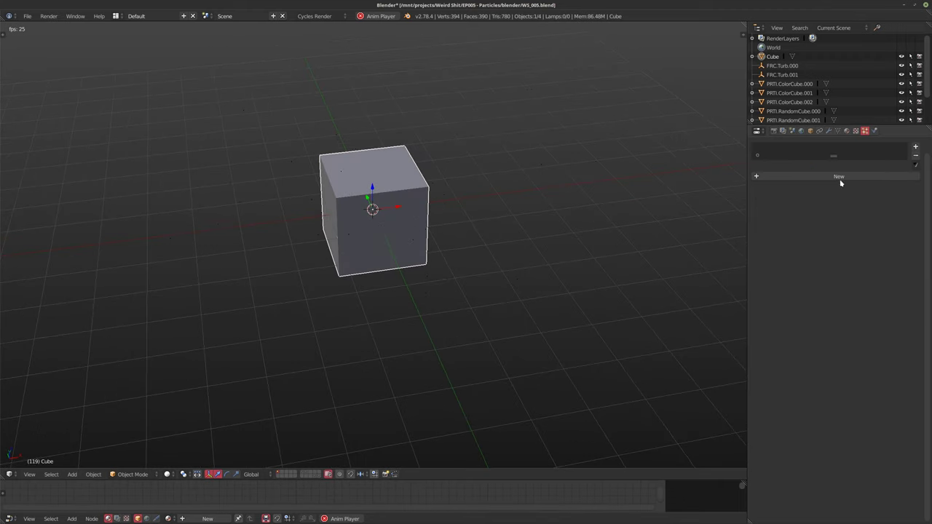
{"action": "left_click", "coordinate": [829, 131]}
{"action": "left_click", "coordinate": [795, 162]}
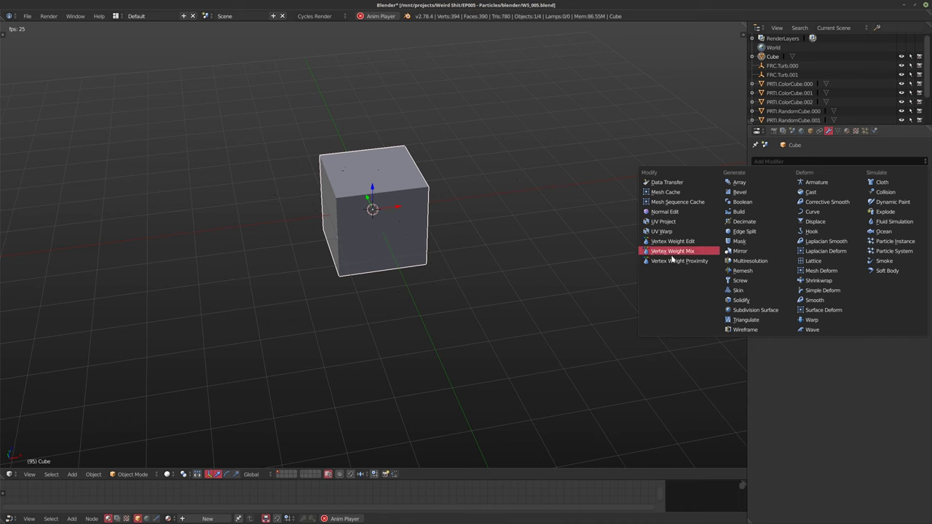
{"action": "left_click", "coordinate": [888, 243]}
{"action": "middle_click_drag", "start_coordinate": [537, 222], "coordinate": [422, 220]}
{"action": "left_click", "coordinate": [850, 204]}
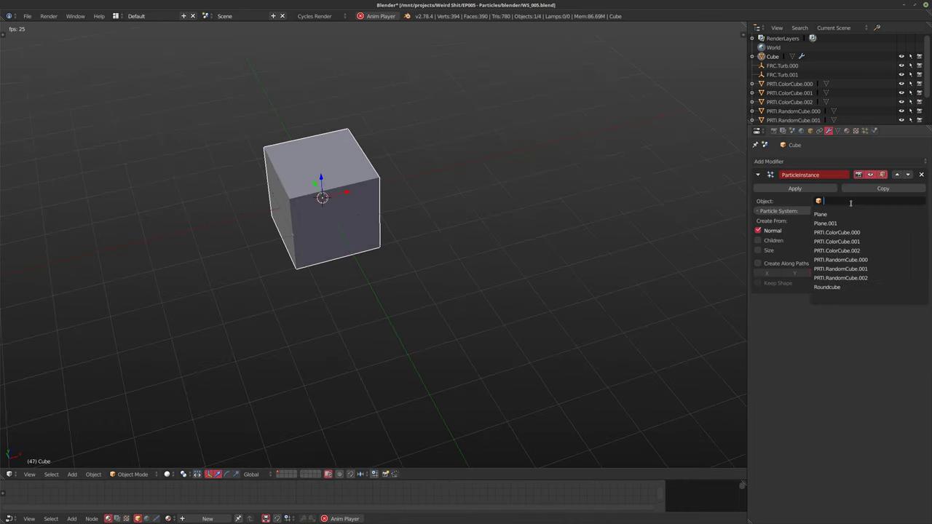
{"action": "left_click", "coordinate": [827, 287]}
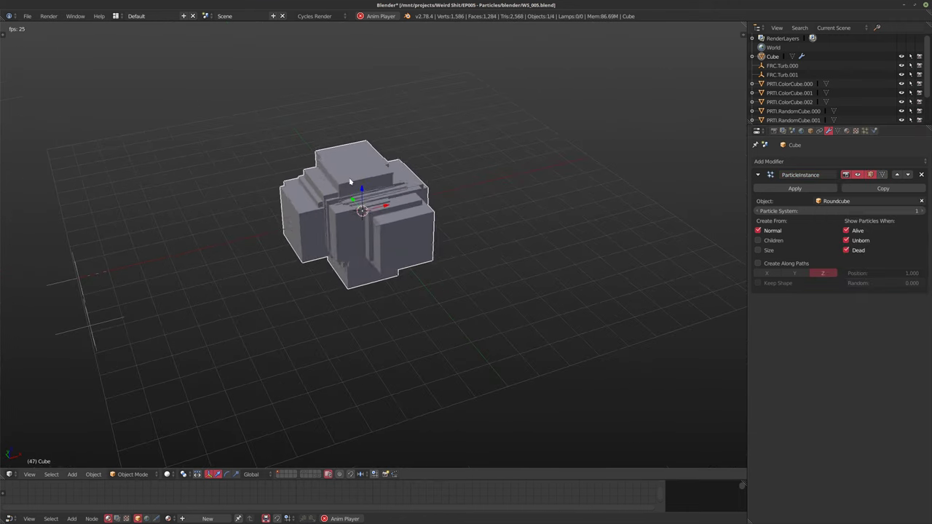
Scale the cube's mesh down uniformly in Edit Mode to make the instances small, and return to Object Mode
{"action": "key", "text": "s"}
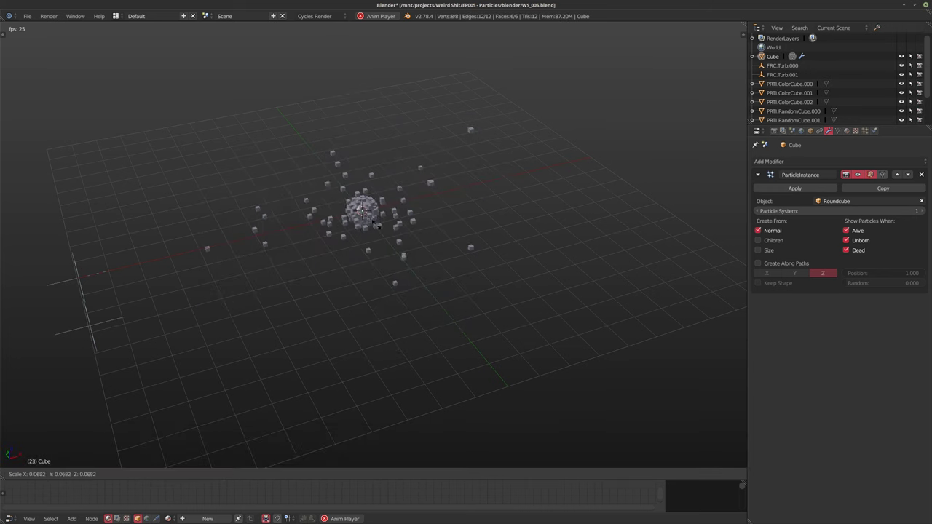
{"action": "left_click", "coordinate": [387, 230]}
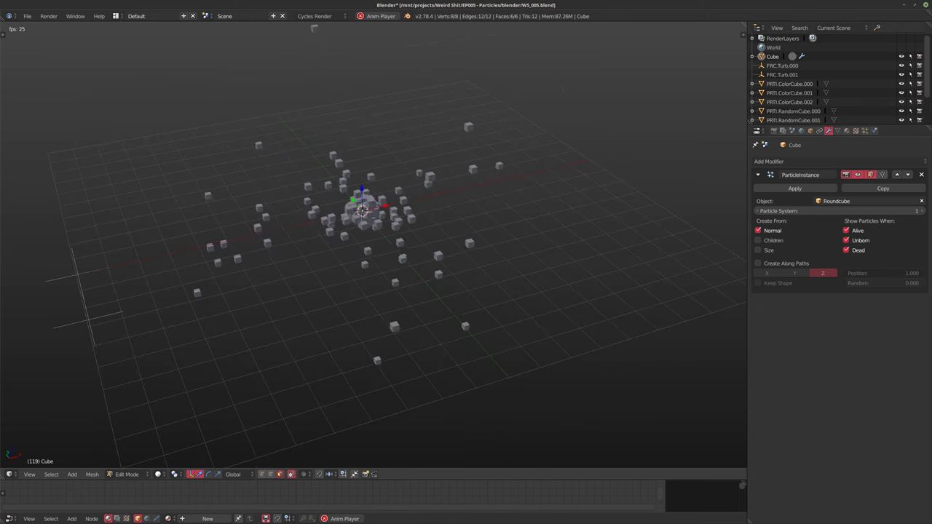
{"action": "key", "text": "Tab"}
{"action": "key", "text": "Tab"}
{"action": "middle_click_drag", "start_coordinate": [362, 270], "coordinate": [342, 263]}
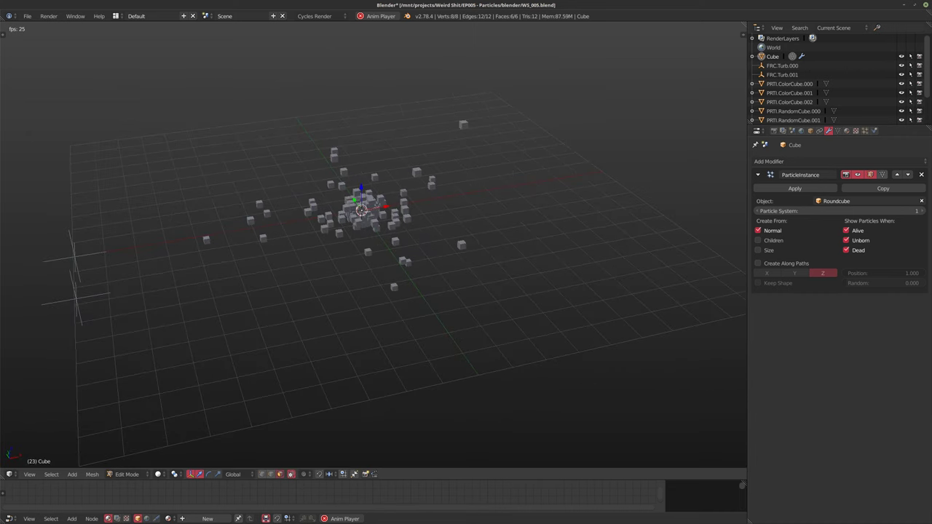
{"action": "key", "text": "Tab"}
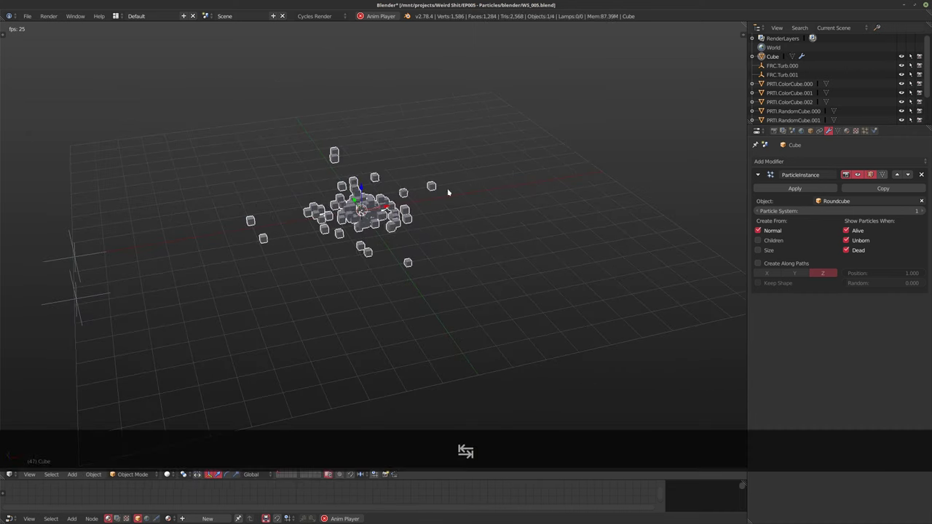
Review the Roundcube particle system's emission, velocity, render and field weight settings against the cube instances
{"action": "left_click", "coordinate": [865, 131]}
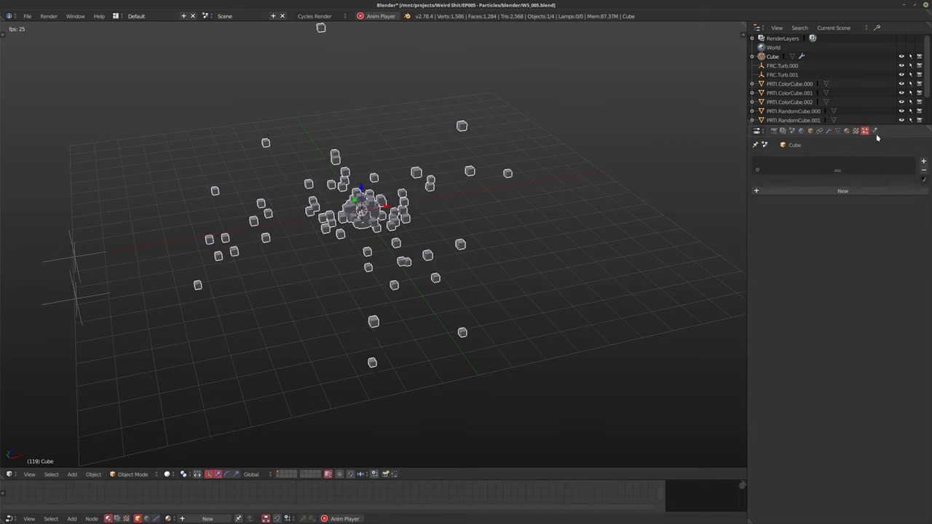
{"action": "right_click", "coordinate": [380, 218]}
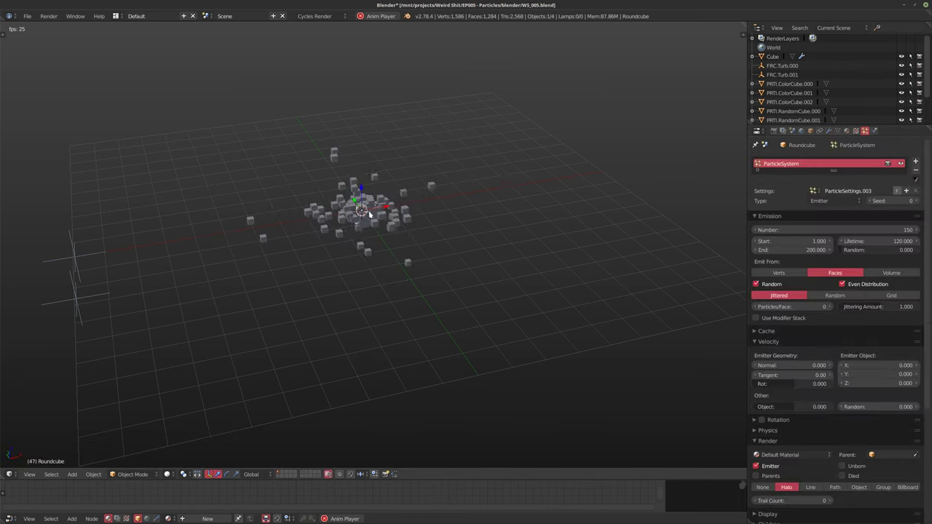
{"action": "scroll", "coordinate": [801, 328], "scroll_direction": "down", "scroll_amount": 10}
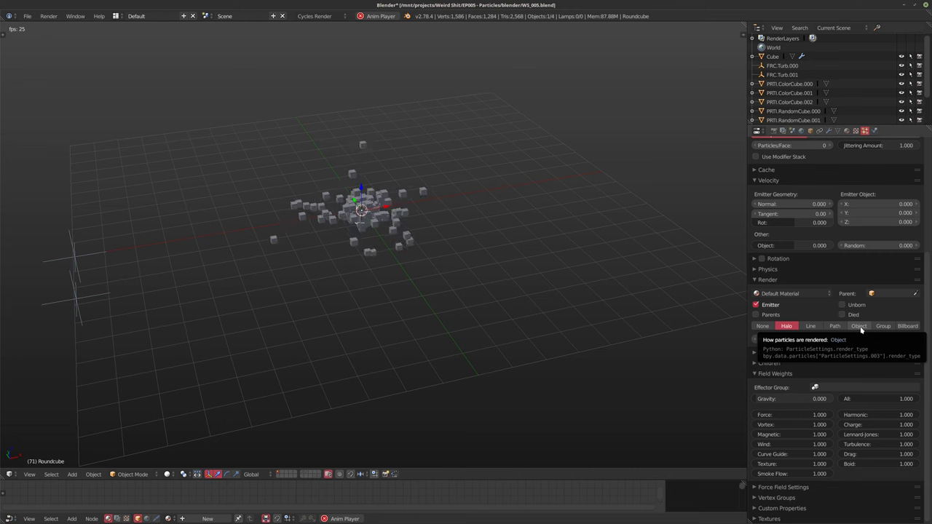
{"action": "scroll", "coordinate": [801, 320], "scroll_direction": "up", "scroll_amount": 5}
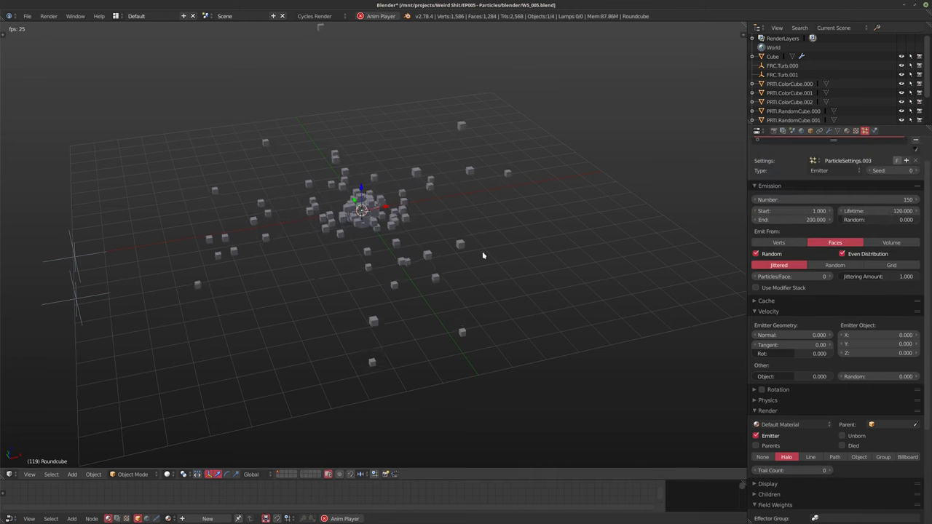
{"action": "middle_click_drag", "start_coordinate": [426, 258], "coordinate": [401, 251]}
{"action": "scroll", "coordinate": [410, 229], "scroll_direction": "up", "scroll_amount": 3}
Limit the cube's Particle Instance modifier to Alive particles by disabling Unborn and Dead
{"action": "right_click", "coordinate": [414, 223]}
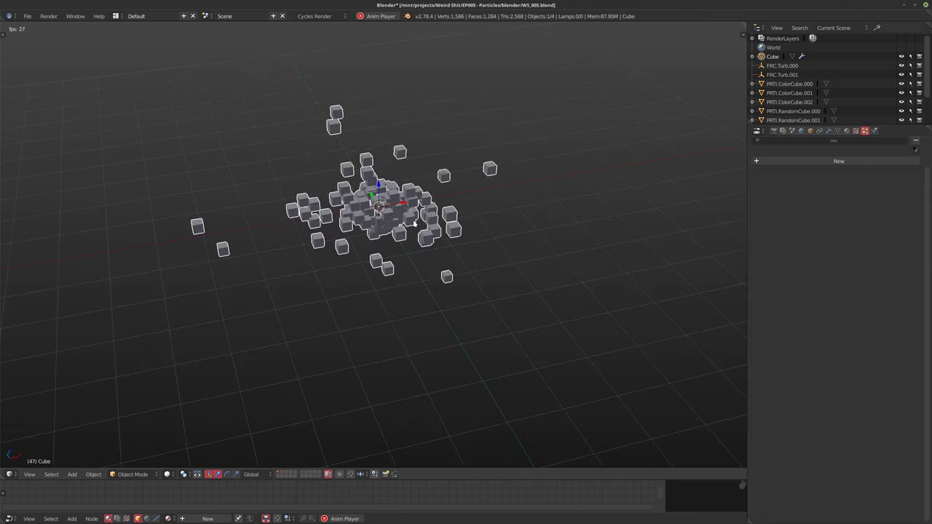
{"action": "left_click", "coordinate": [828, 130]}
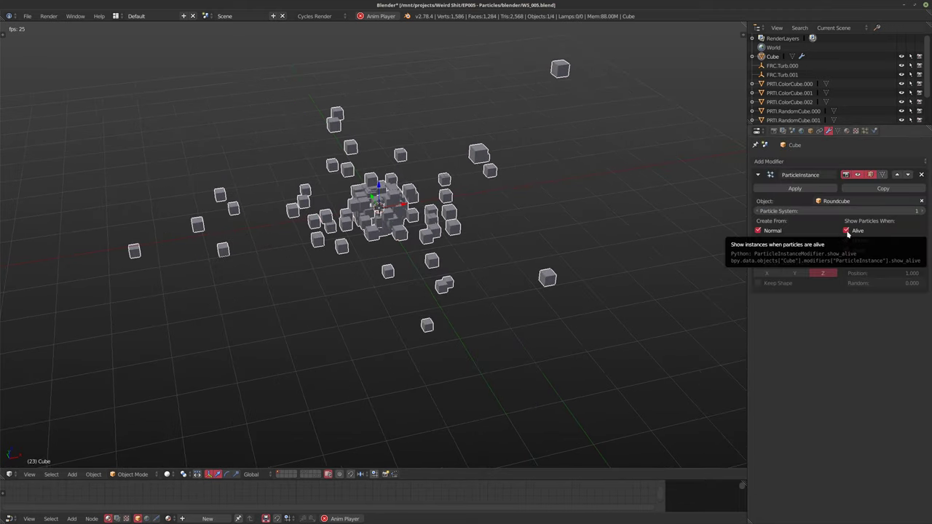
{"action": "left_click", "coordinate": [846, 231]}
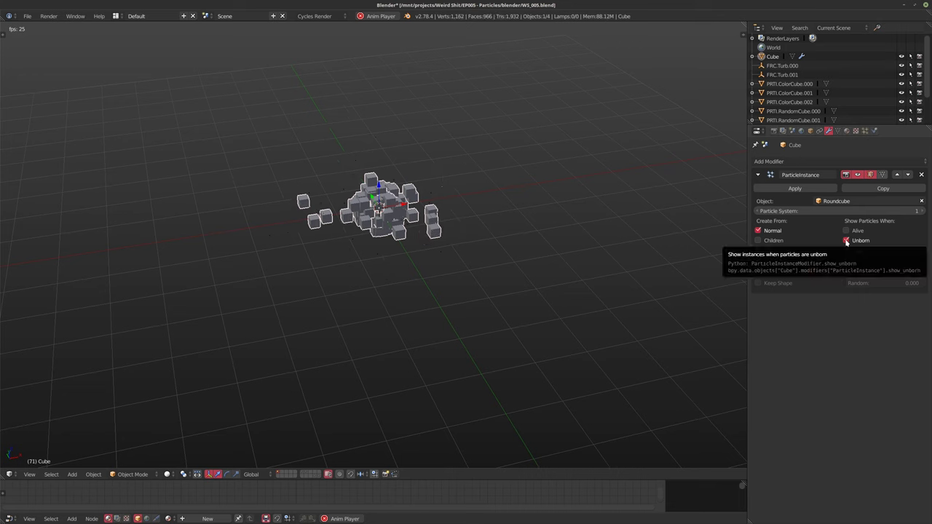
{"action": "left_click", "coordinate": [846, 241]}
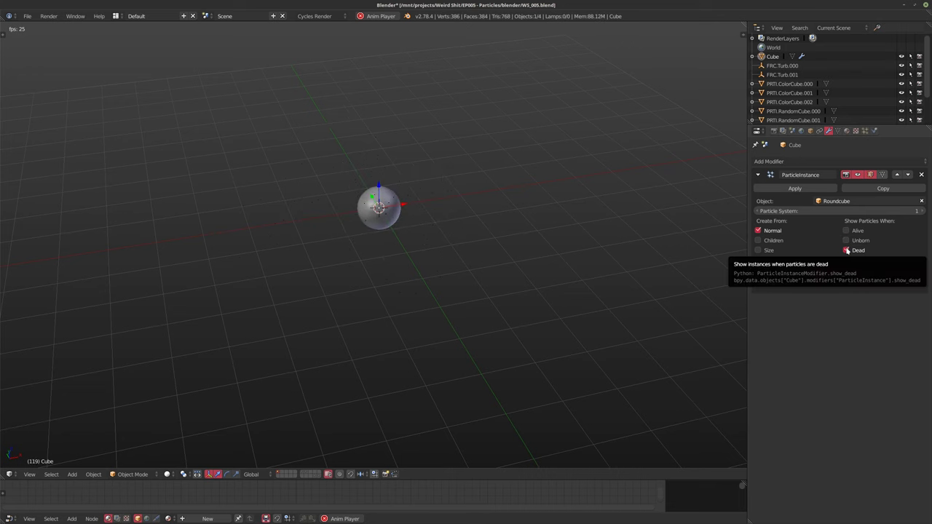
{"action": "left_click", "coordinate": [846, 231]}
{"action": "middle_click_drag", "start_coordinate": [506, 250], "coordinate": [418, 263]}
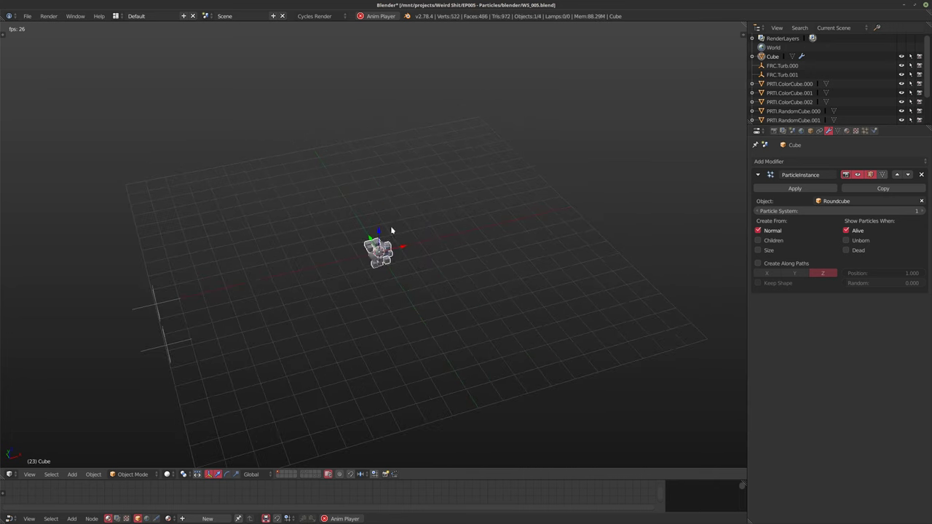
Add a new particle system to the cube and enable Use Modifier Stack in its emission settings
{"action": "left_click", "coordinate": [864, 130]}
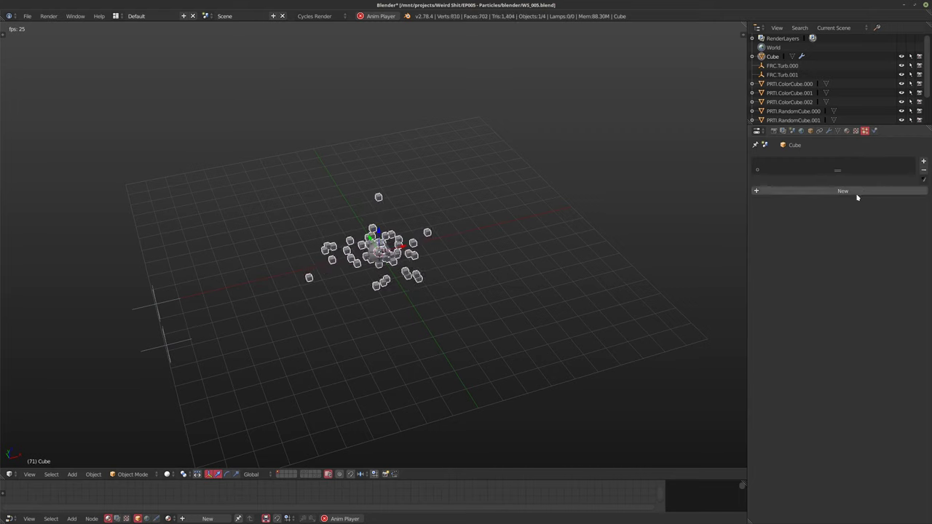
{"action": "left_click", "coordinate": [816, 191]}
{"action": "mouse_move", "coordinate": [444, 251]}
{"action": "middle_mouse_down"}
{"action": "mouse_move", "coordinate": [425, 243]}
{"action": "mouse_move", "coordinate": [452, 243]}
{"action": "middle_mouse_up"}
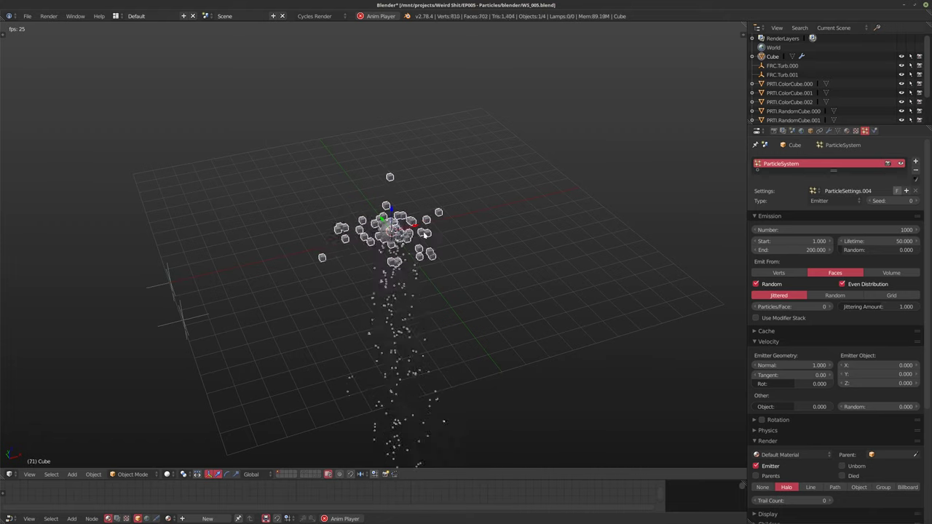
{"action": "scroll", "coordinate": [845, 115], "scroll_direction": "down", "scroll_amount": 2}
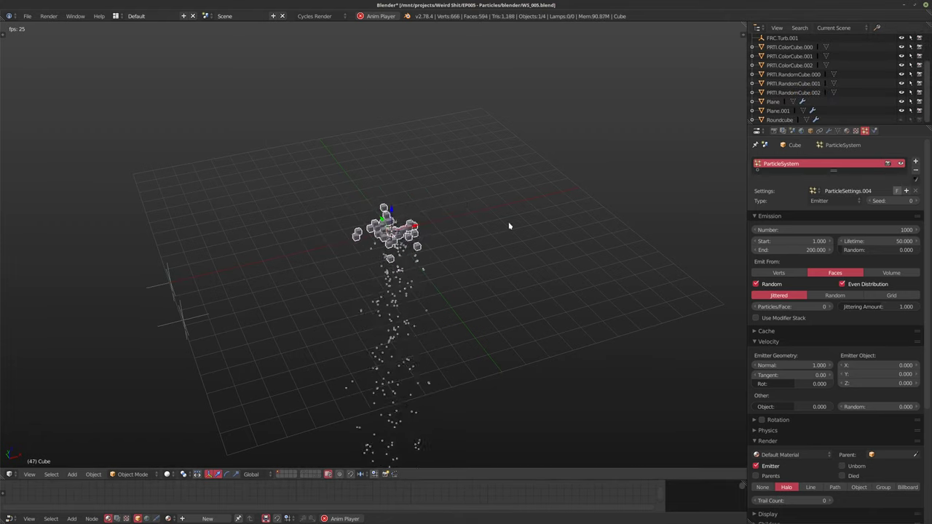
{"action": "scroll", "coordinate": [432, 224], "scroll_direction": "up", "scroll_amount": 3}
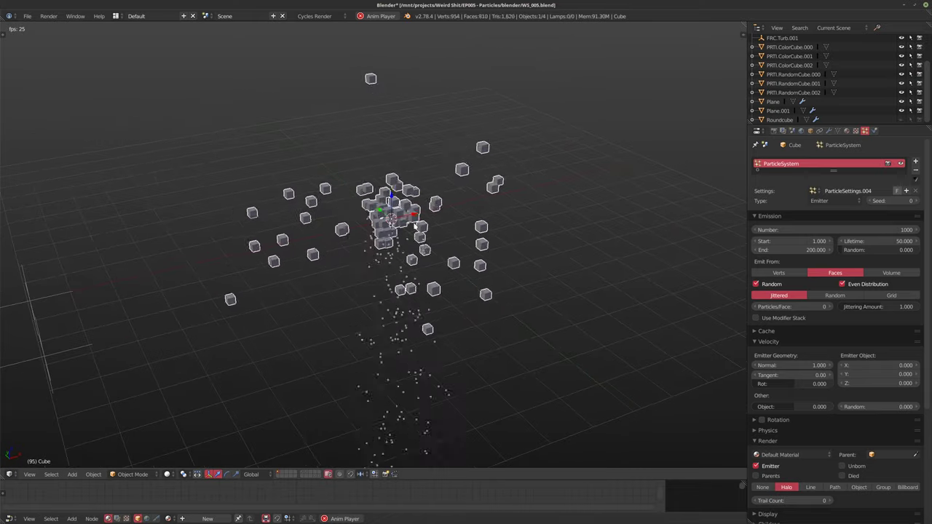
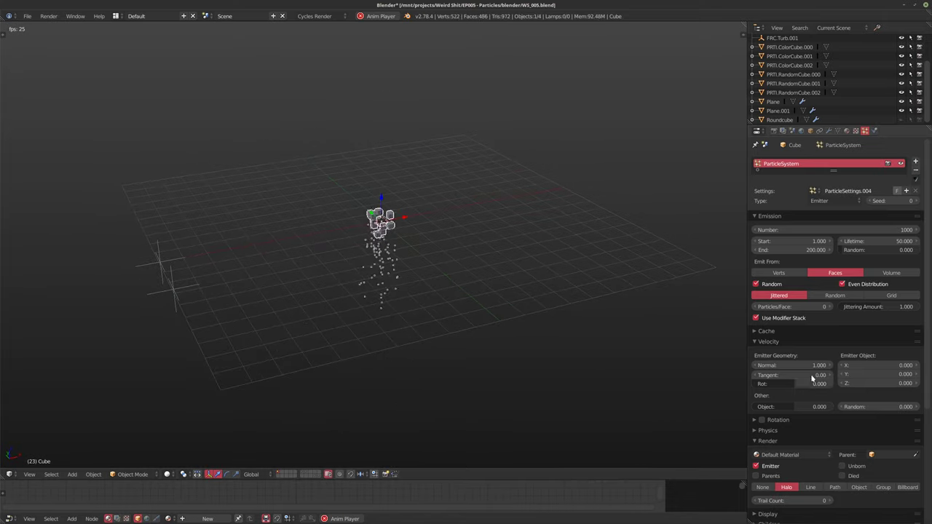
Set the Gravity and All field weights of the cube's particle system to 0
{"action": "scroll", "coordinate": [826, 354], "scroll_direction": "down", "scroll_amount": 3}
{"action": "scroll", "coordinate": [825, 351], "scroll_direction": "down", "scroll_amount": 3}
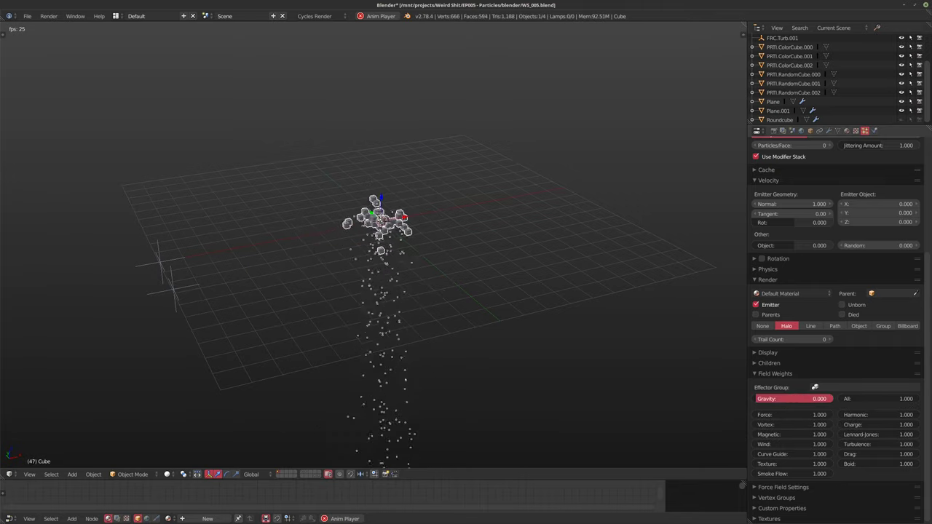
{"action": "middle_click_drag", "start_coordinate": [488, 301], "coordinate": [369, 265], "text": "shift"}
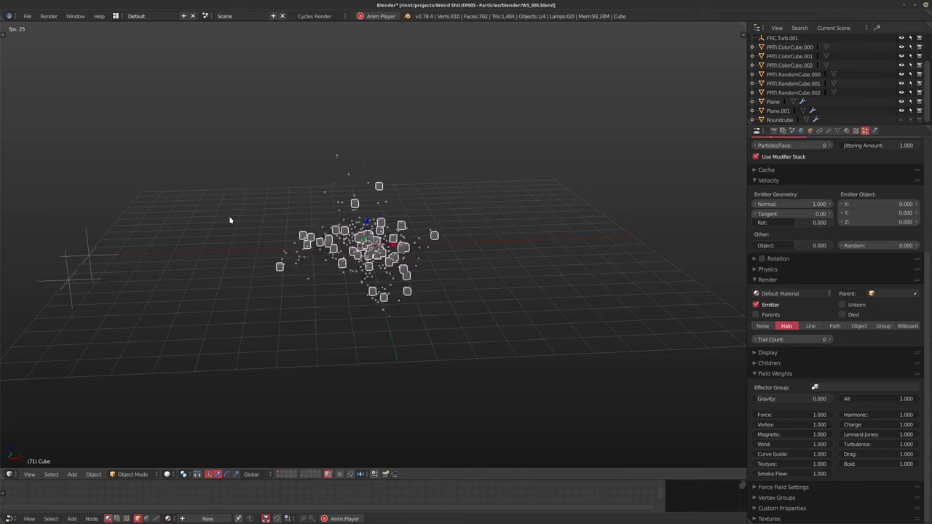
{"action": "middle_click_drag", "start_coordinate": [121, 279], "coordinate": [112, 289]}
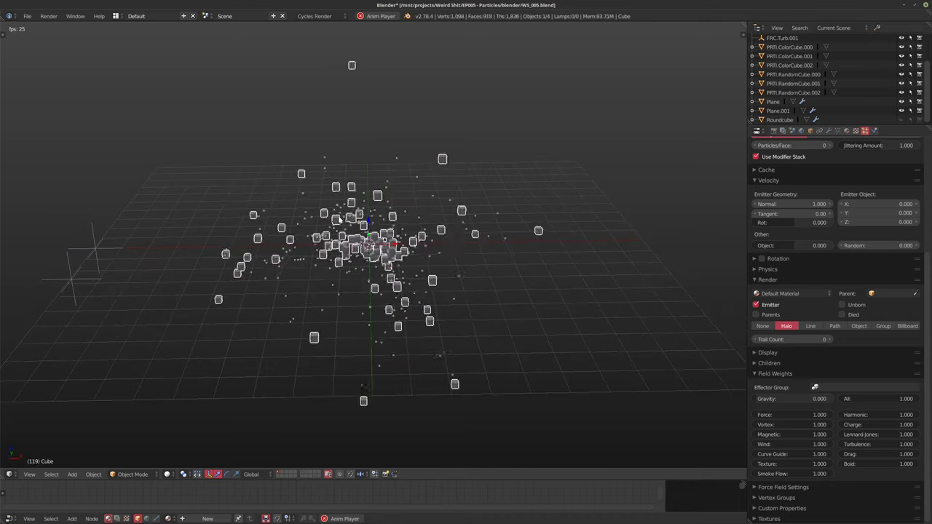
{"action": "middle_click_drag", "start_coordinate": [141, 248], "coordinate": [233, 265]}
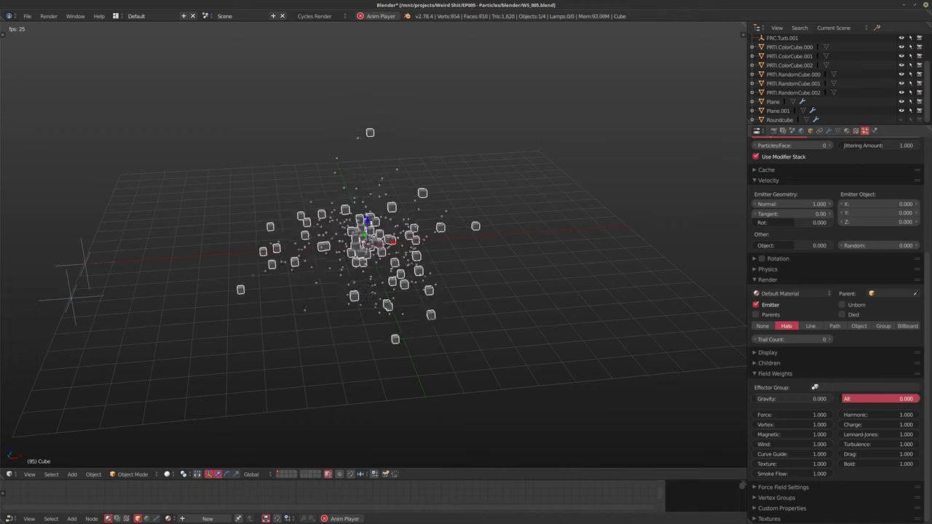
{"action": "middle_click_drag", "start_coordinate": [558, 307], "coordinate": [466, 275]}
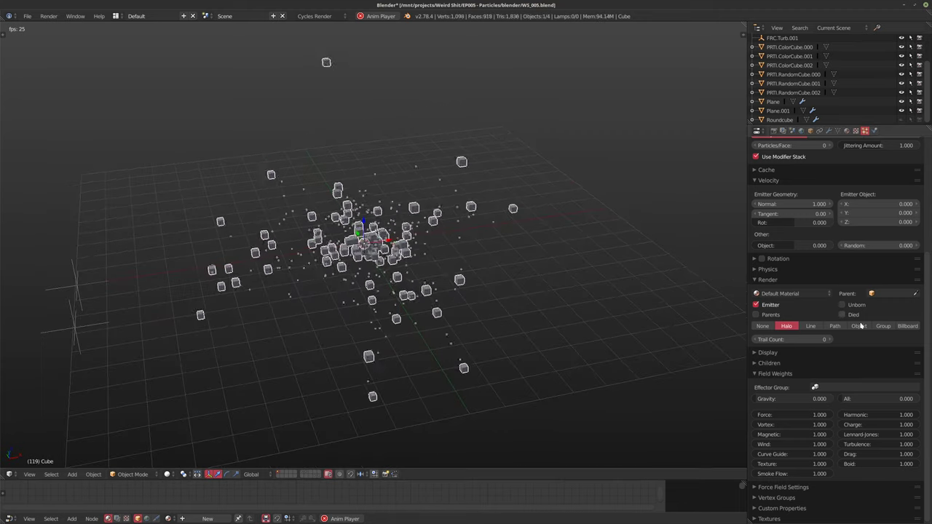
Set the Normal emitter velocity of the cube's particle system to 0 and check the playback
{"action": "scroll", "coordinate": [793, 305], "scroll_direction": "up", "scroll_amount": 2}
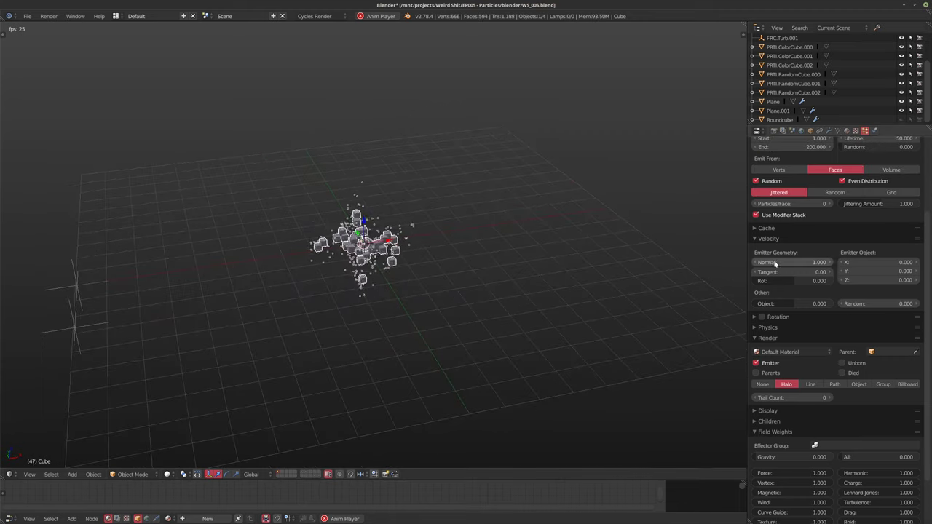
{"action": "type", "text": "0"}
{"action": "key", "text": "Return"}
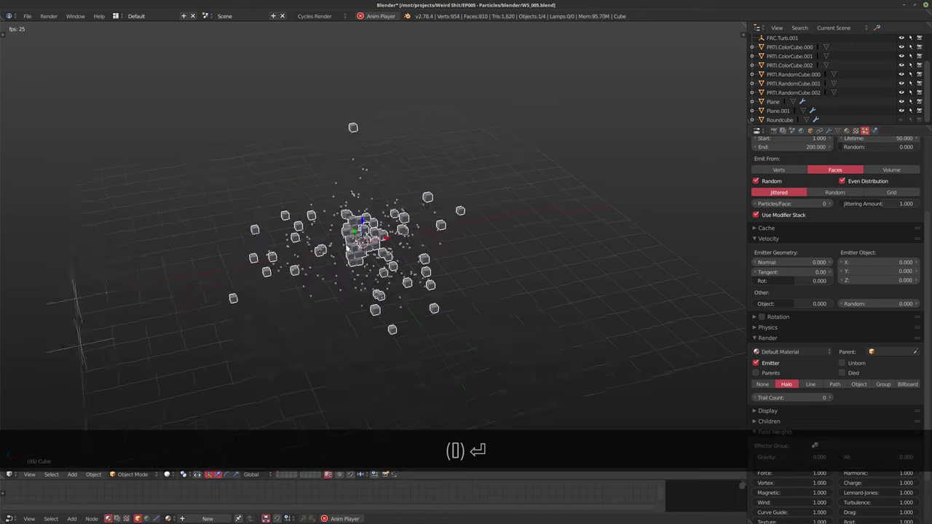
{"action": "middle_click_drag", "start_coordinate": [595, 257], "coordinate": [411, 261]}
{"action": "scroll", "coordinate": [766, 250], "scroll_direction": "up", "scroll_amount": 4}
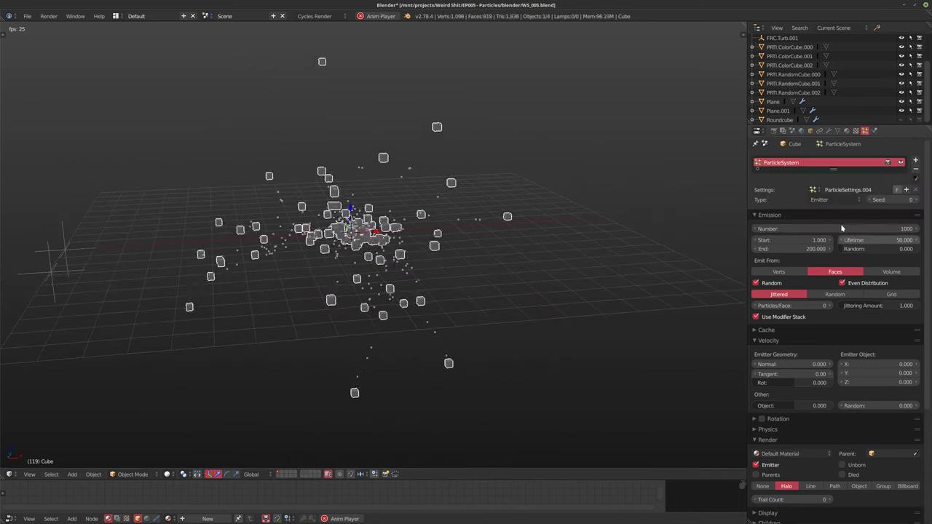
Set both the emission End and the Lifetime of the cube's particles to 120
{"action": "type", "text": "120"}
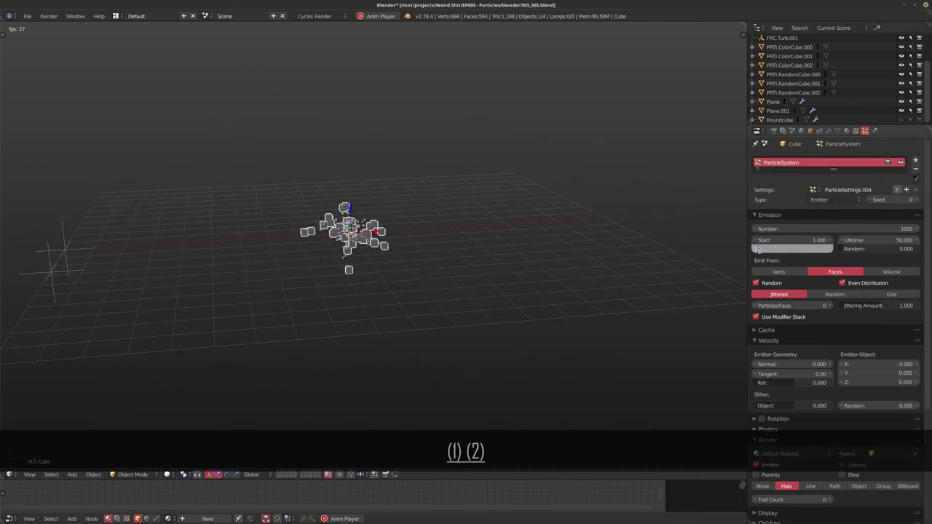
{"action": "key", "text": "Return"}
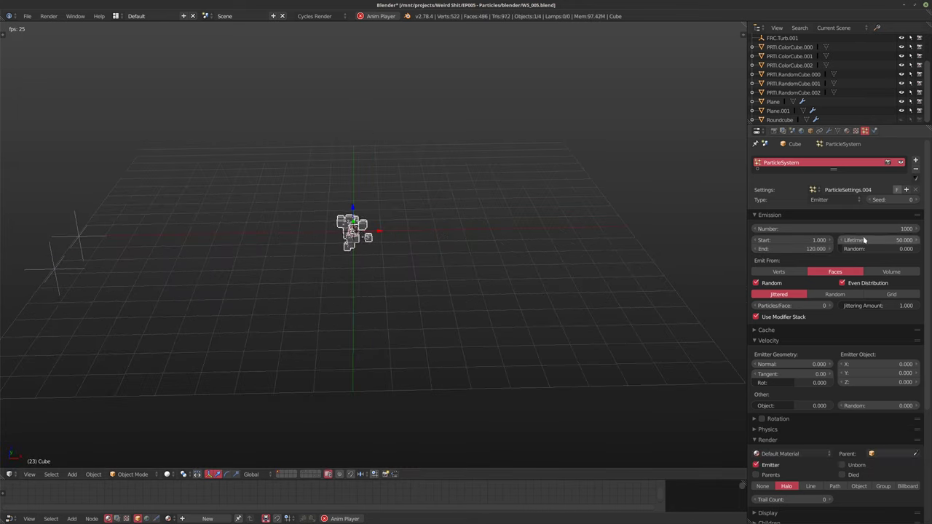
{"action": "type", "text": "120"}
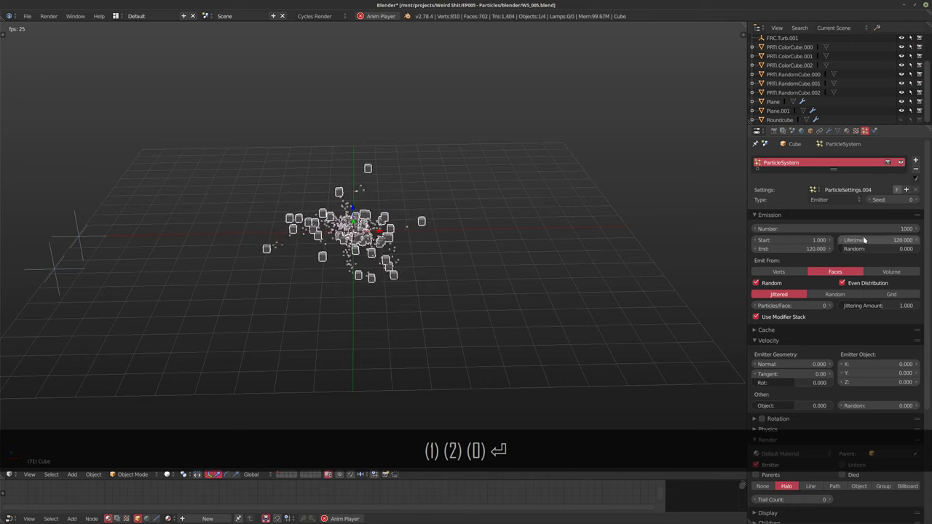
{"action": "middle_click_drag", "start_coordinate": [401, 283], "coordinate": [429, 298]}
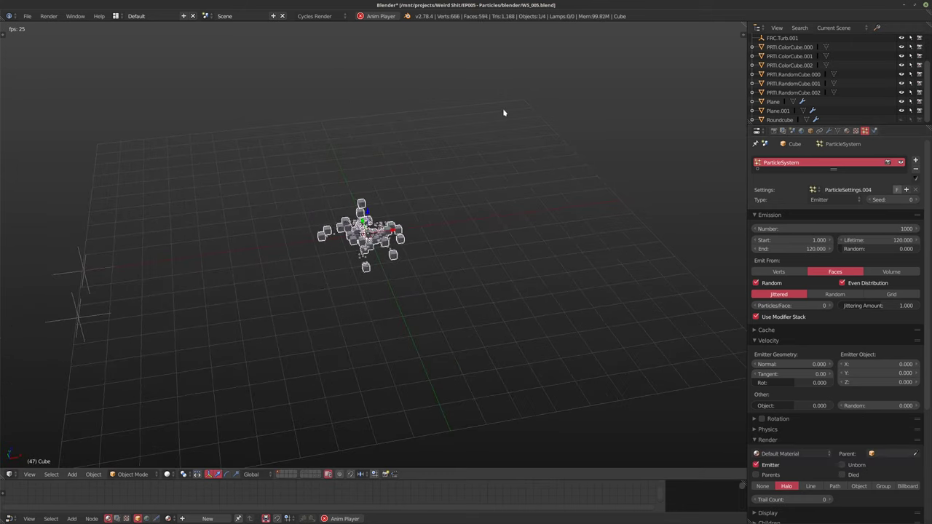
Set the emission Number of the cube's particle system to 10000 and inspect the particle trails during playback
{"action": "middle_click_drag", "start_coordinate": [425, 228], "coordinate": [417, 246]}
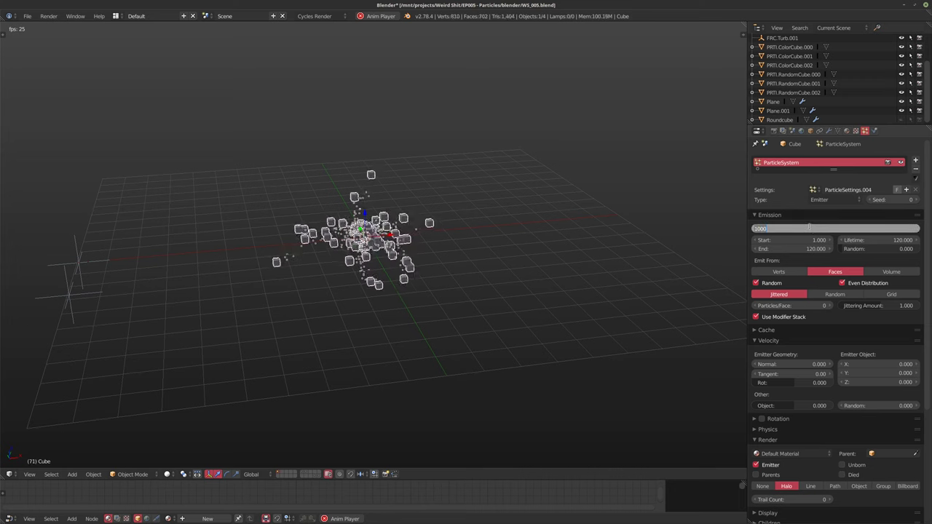
{"action": "type", "text": "10000"}
{"action": "key", "text": "Return"}
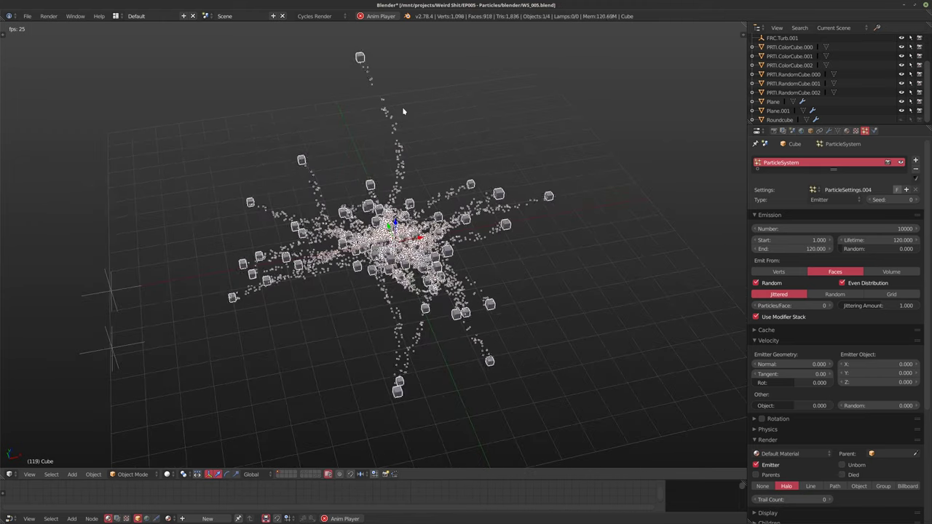
{"action": "middle_click_drag", "start_coordinate": [427, 285], "coordinate": [441, 275]}
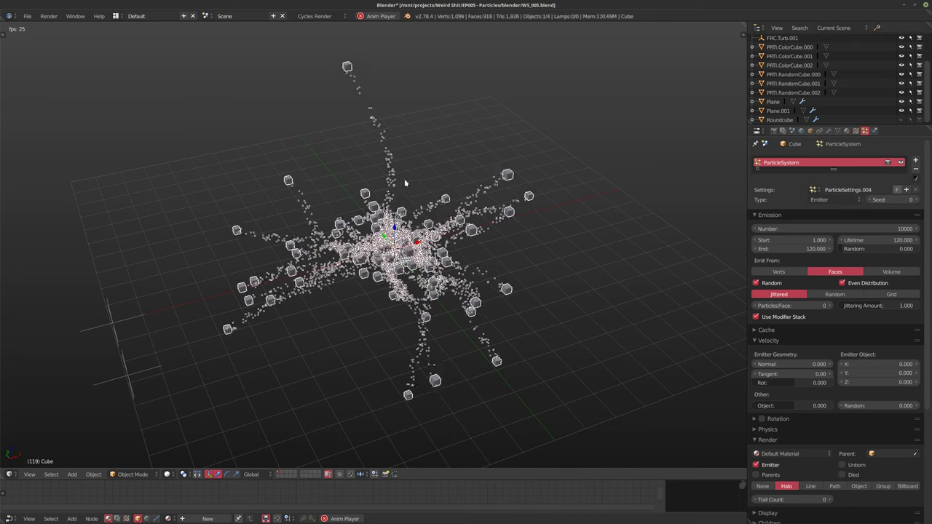
{"action": "middle_click_drag", "start_coordinate": [466, 240], "coordinate": [432, 261]}
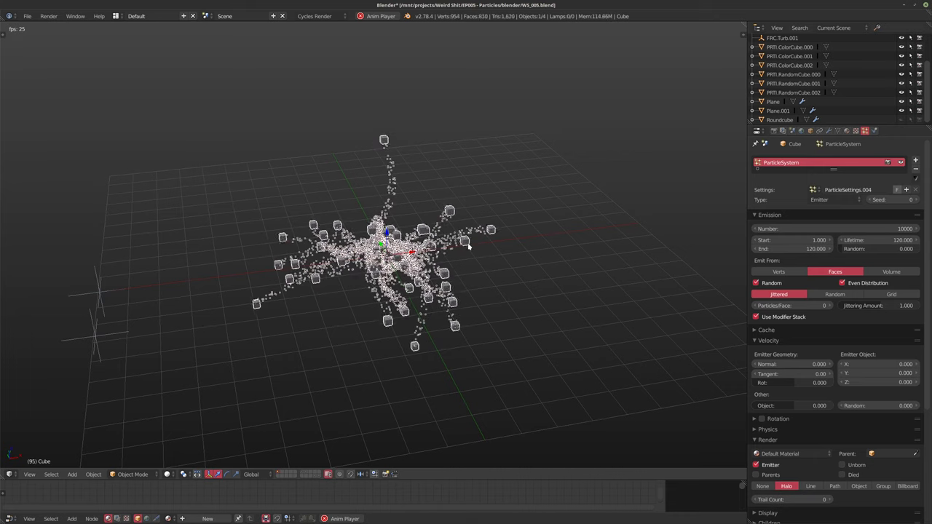
{"action": "middle_click_drag", "start_coordinate": [468, 241], "coordinate": [475, 250]}
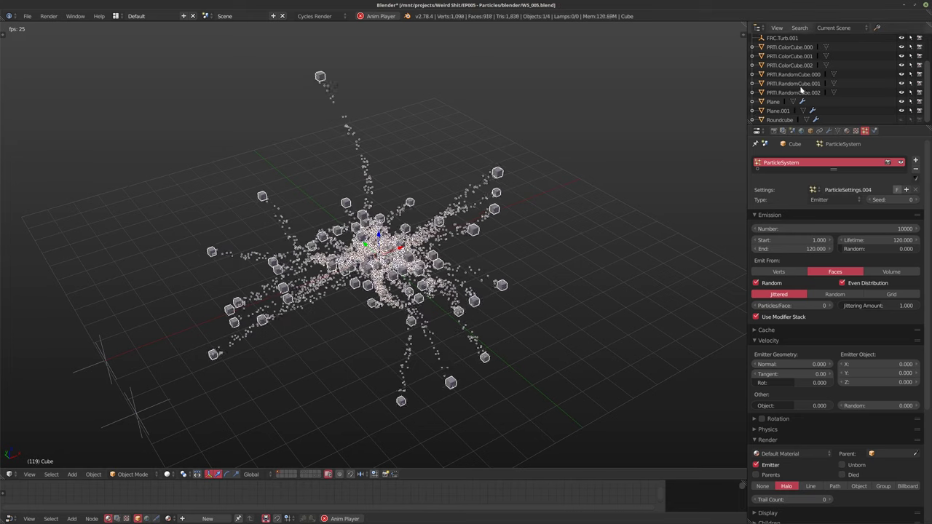
{"action": "scroll", "coordinate": [800, 89], "scroll_direction": "up", "scroll_amount": 2}
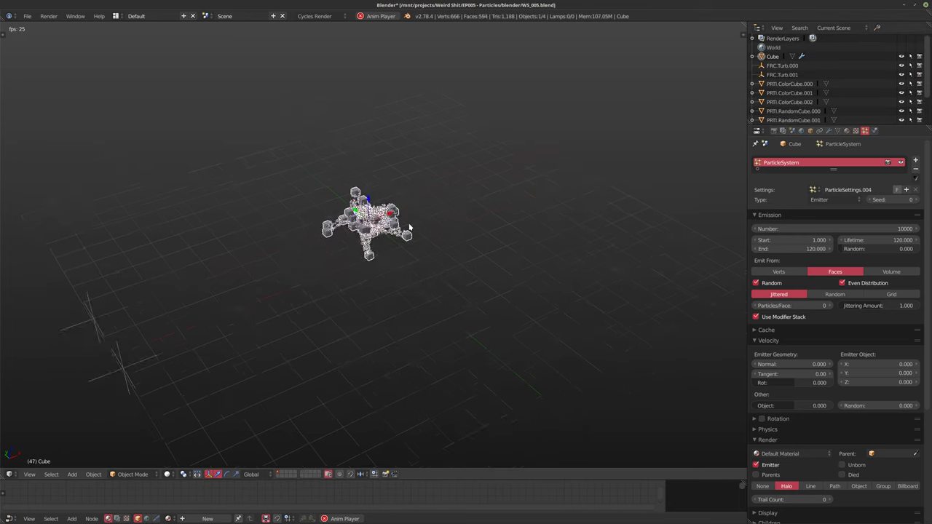
Scale the cube's mesh down further in Edit Mode, return to Object Mode and check the playback
{"action": "key", "text": "Tab"}
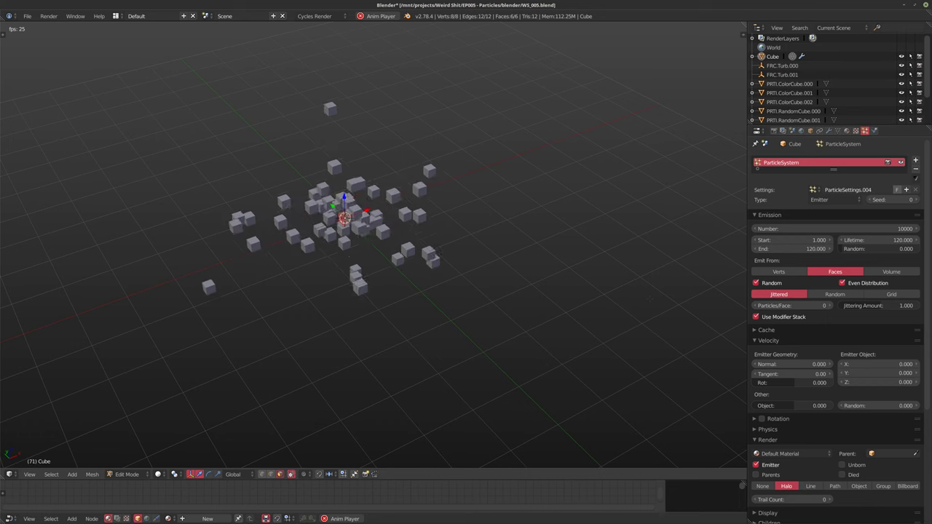
{"action": "key", "text": "s"}
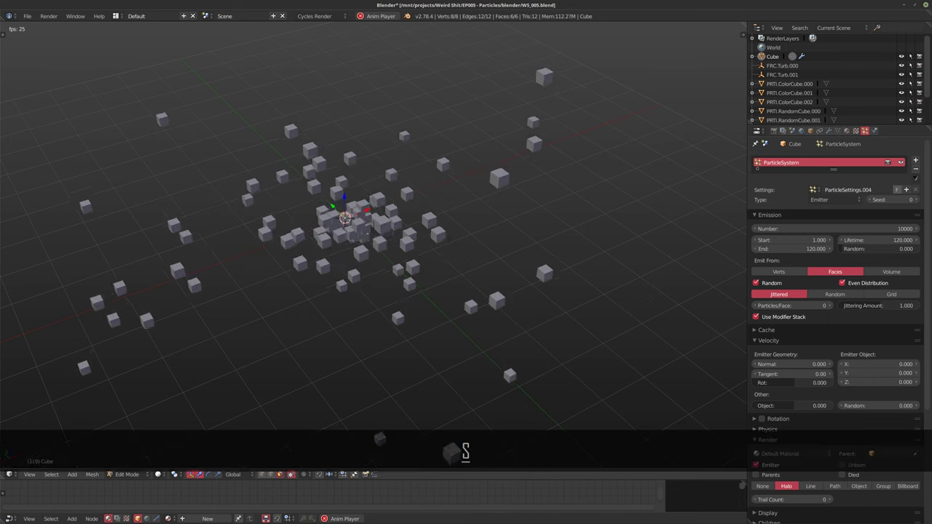
{"action": "left_click", "coordinate": [434, 251]}
{"action": "key", "text": "Tab"}
{"action": "middle_click_drag", "start_coordinate": [493, 286], "coordinate": [487, 289]}
{"action": "scroll", "coordinate": [482, 296], "scroll_direction": "down", "scroll_amount": 3}
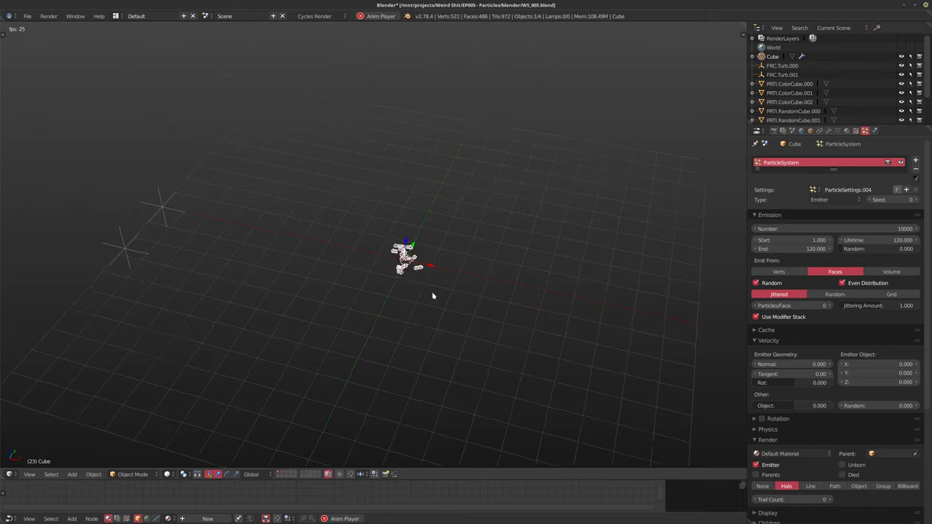
Examine the cube's particle trails from several angles during playback, stop it and return to the first frame
{"action": "middle_click_drag", "start_coordinate": [372, 273], "coordinate": [401, 224]}
{"action": "scroll", "coordinate": [384, 221], "scroll_direction": "up", "scroll_amount": 1}
{"action": "mouse_move", "coordinate": [462, 259]}
{"action": "middle_mouse_down"}
{"action": "mouse_move", "coordinate": [487, 254]}
{"action": "mouse_move", "coordinate": [469, 252]}
{"action": "middle_mouse_up"}
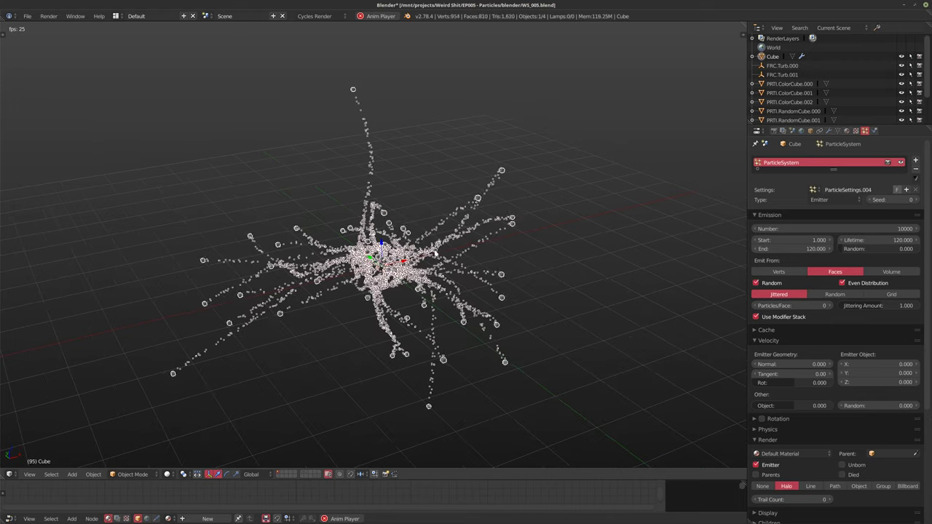
{"action": "scroll", "coordinate": [452, 250], "scroll_direction": "up", "scroll_amount": 3}
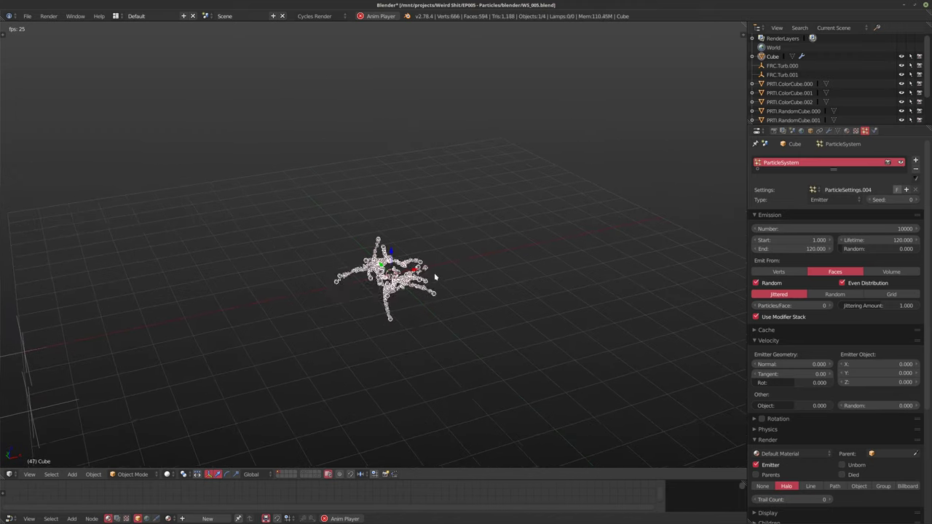
{"action": "key", "text": "alt+a"}
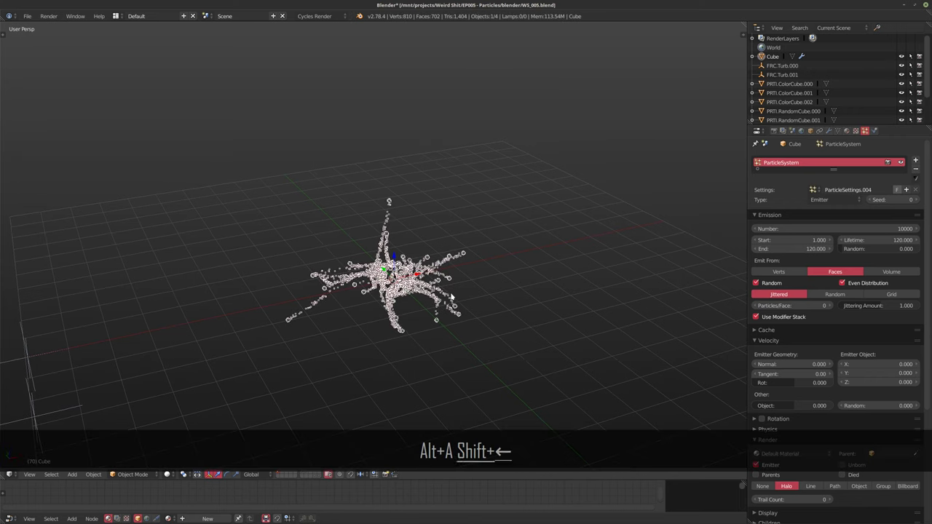
{"action": "key", "text": "shift+Left"}
Select the Roundcube and Cube objects together and move them to another layer
{"action": "scroll", "coordinate": [901, 94], "scroll_direction": "down", "scroll_amount": 4}
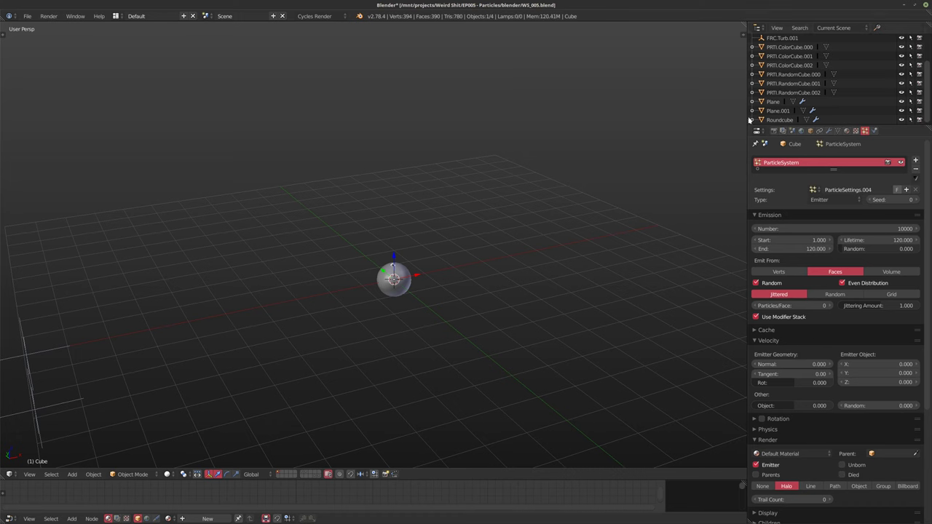
{"action": "left_click", "coordinate": [779, 119]}
{"action": "middle_click_drag", "start_coordinate": [487, 175], "coordinate": [472, 195]}
{"action": "scroll", "coordinate": [814, 69], "scroll_direction": "up", "scroll_amount": 2}
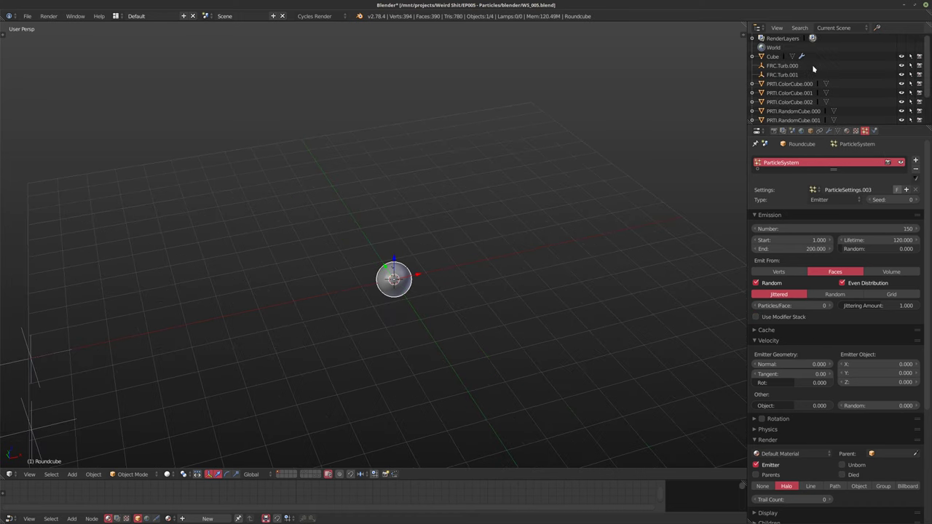
{"action": "left_click", "coordinate": [772, 57]}
{"action": "middle_click_drag", "start_coordinate": [566, 146], "coordinate": [415, 160]}
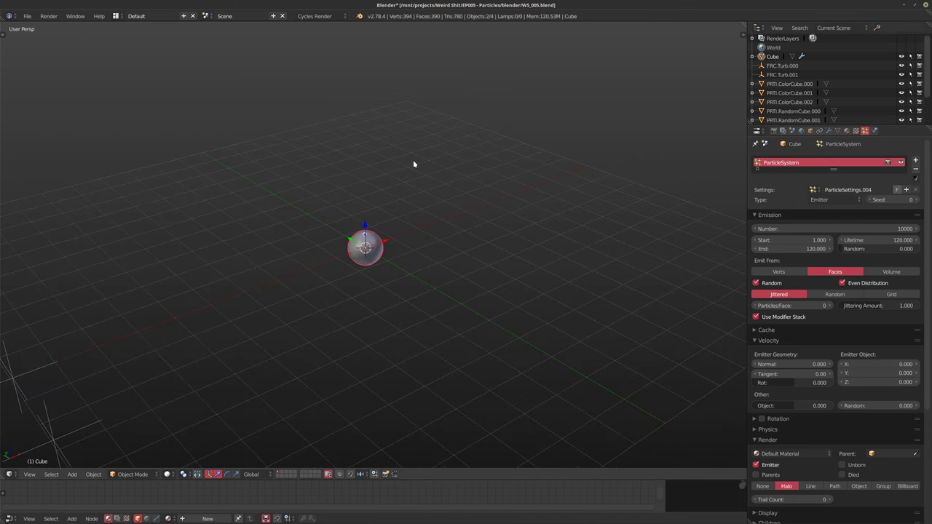
{"action": "key", "text": "m"}
{"action": "key", "text": "m"}
{"action": "key", "text": "m"}
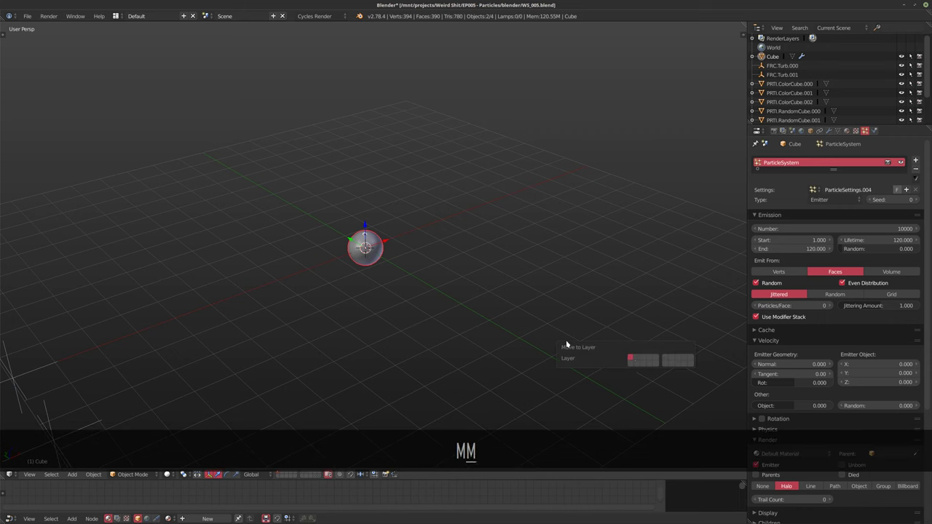
{"action": "left_click", "coordinate": [677, 362]}
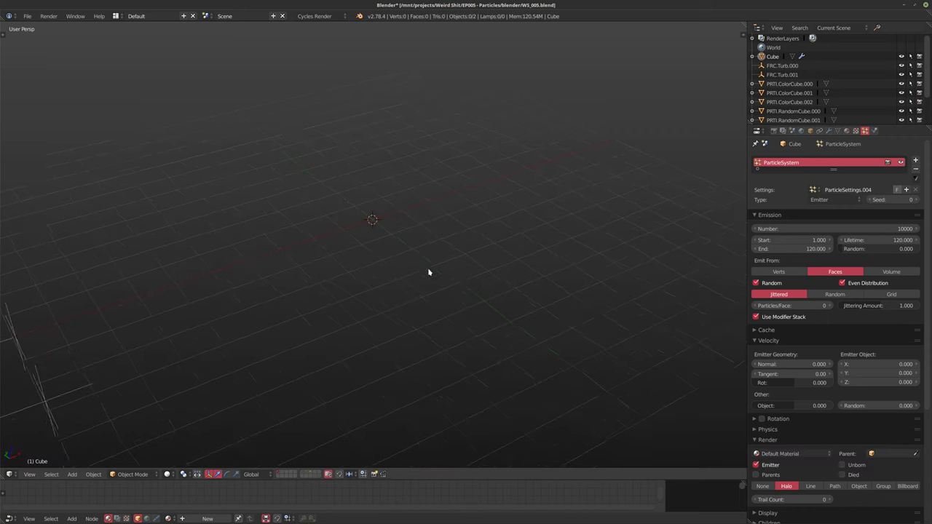
Add a Round Cube mesh at the origin, scale it by 0.1 in Edit Mode and return to Object Mode
{"action": "middle_click_drag", "start_coordinate": [376, 258], "coordinate": [367, 237]}
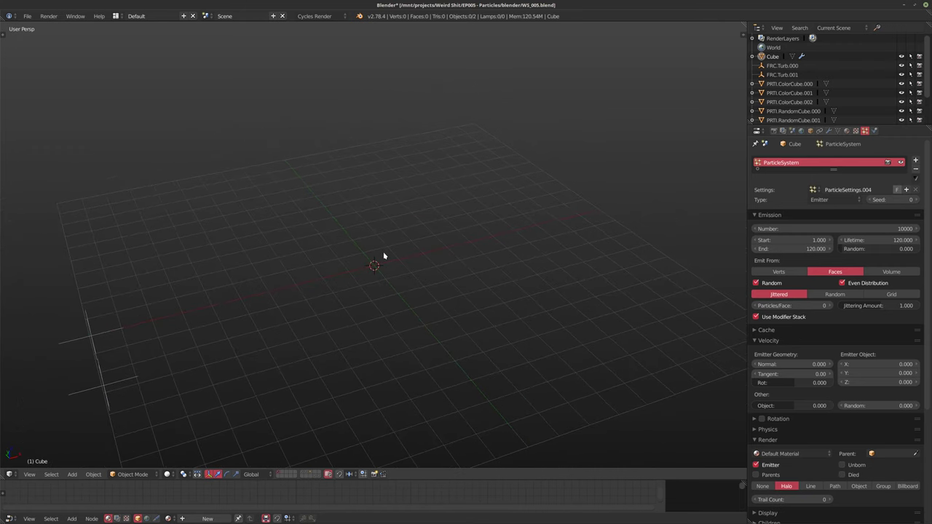
{"action": "middle_click_drag", "start_coordinate": [415, 249], "coordinate": [395, 281]}
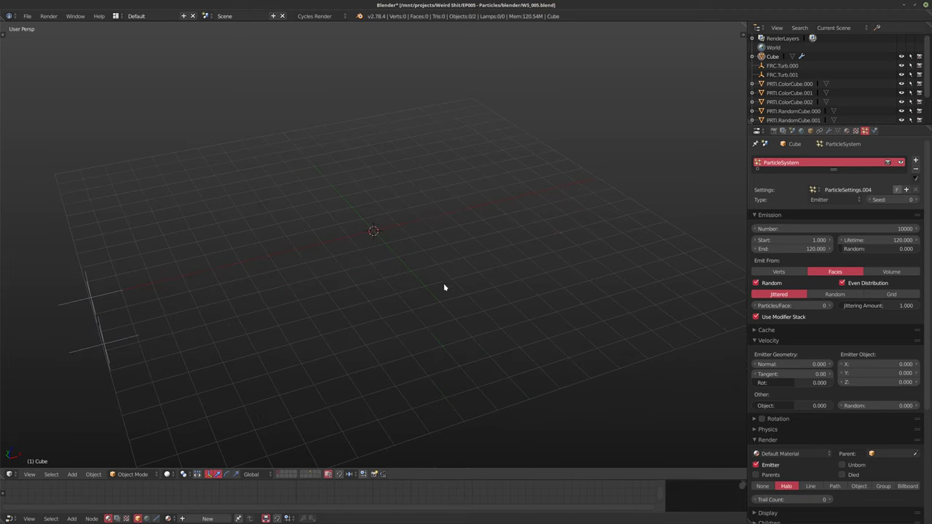
{"action": "mouse_move", "coordinate": [378, 261]}
{"action": "middle_mouse_down"}
{"action": "mouse_move", "coordinate": [369, 249]}
{"action": "mouse_move", "coordinate": [391, 267]}
{"action": "middle_mouse_up"}
{"action": "key", "text": "shift+a"}
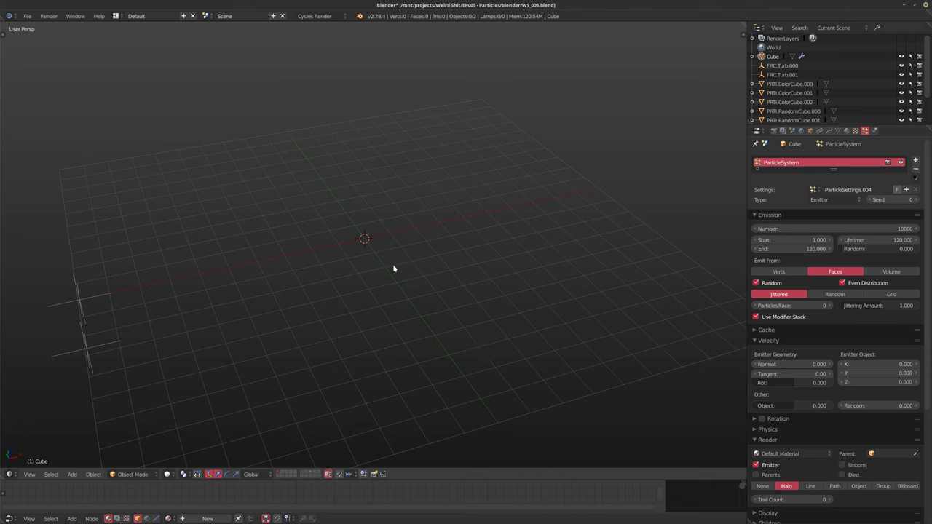
{"action": "key", "text": "shift+a"}
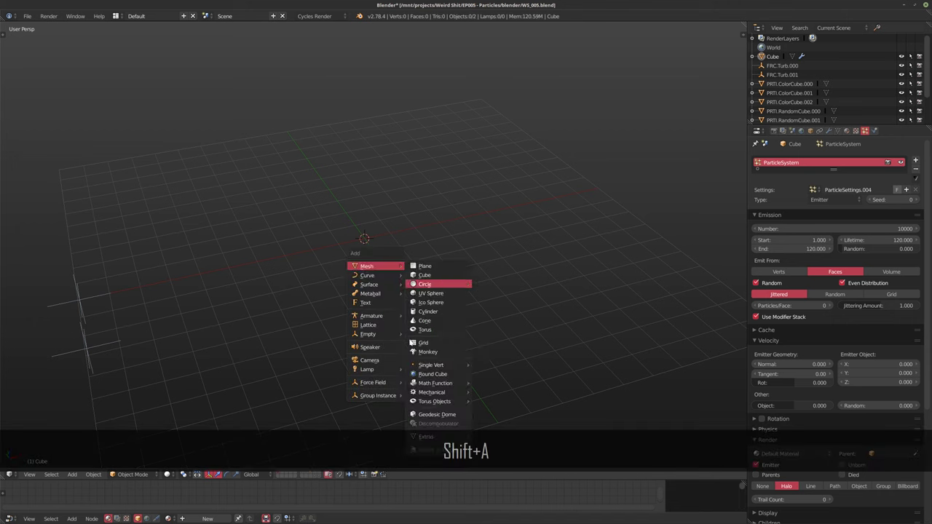
{"action": "left_click", "coordinate": [434, 374]}
{"action": "key", "text": "Tab"}
{"action": "type", "text": ".1"}
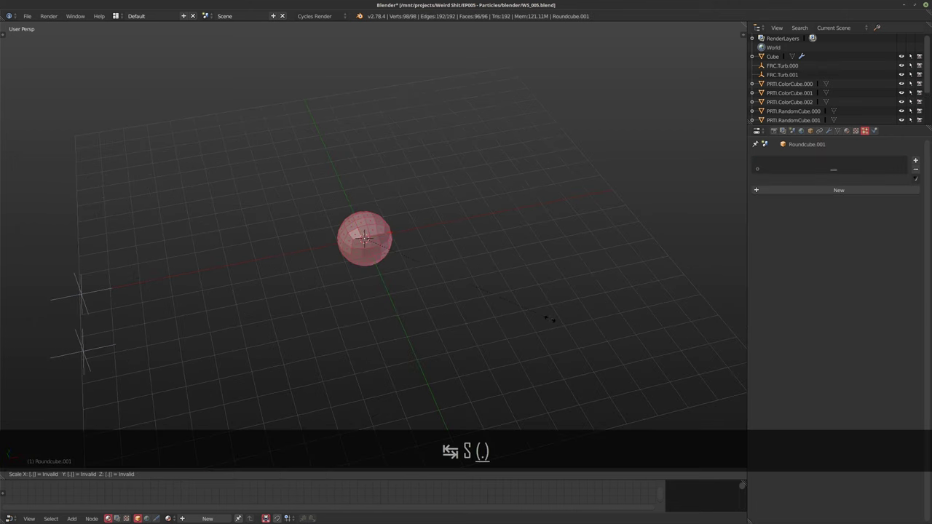
{"action": "key", "text": "Return"}
{"action": "key", "text": "Tab"}
Subdivide the new sphere's mesh with 1 cut and a smoothness of 1, and apply smooth shading in Object Mode
{"action": "scroll", "coordinate": [392, 267], "scroll_direction": "up", "scroll_amount": 5}
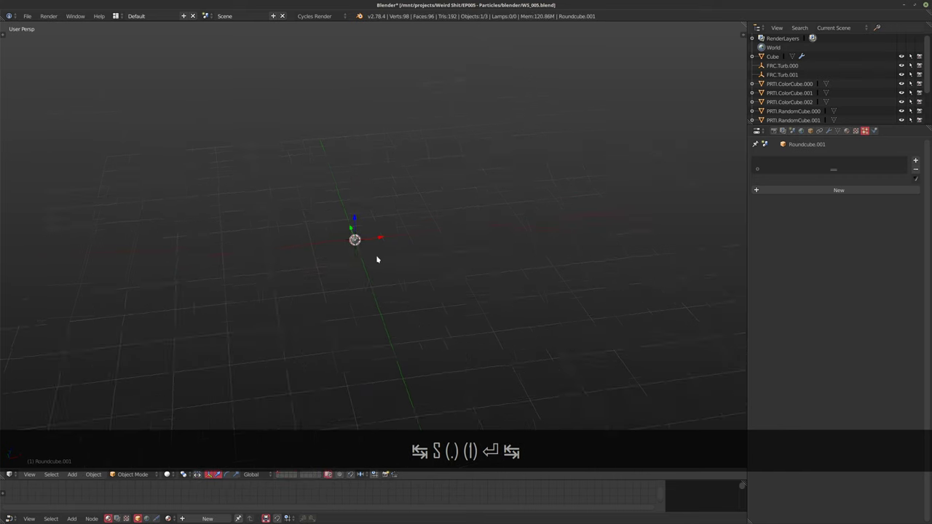
{"action": "middle_click_drag", "start_coordinate": [340, 236], "coordinate": [361, 255], "text": "shift"}
{"action": "scroll", "coordinate": [361, 255], "scroll_direction": "up", "scroll_amount": 2}
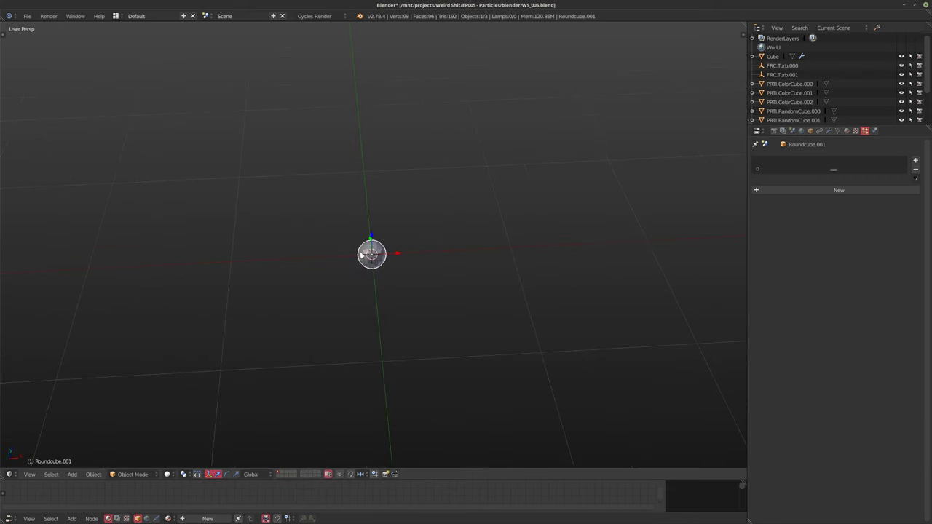
{"action": "key", "text": "Tab"}
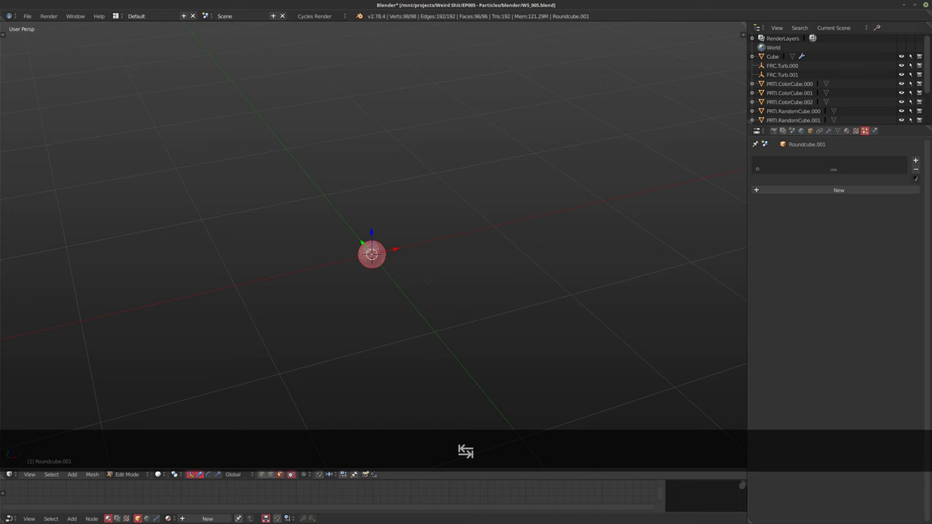
{"action": "key", "text": "t"}
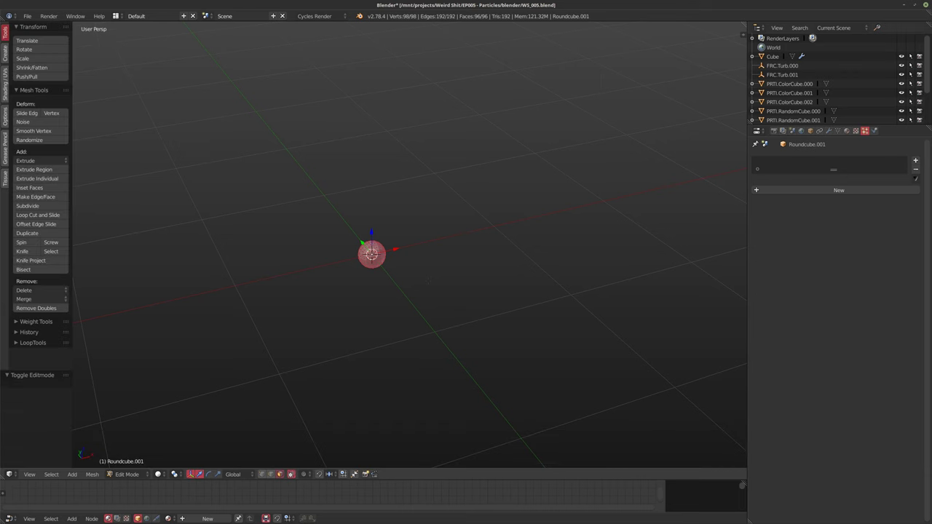
{"action": "key", "text": "w"}
{"action": "left_click", "coordinate": [321, 228]}
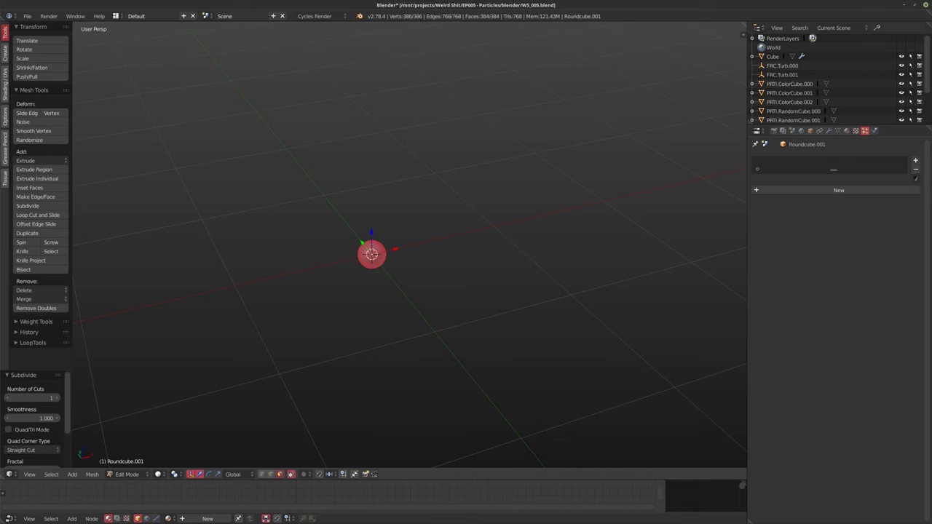
{"action": "key", "text": "Tab"}
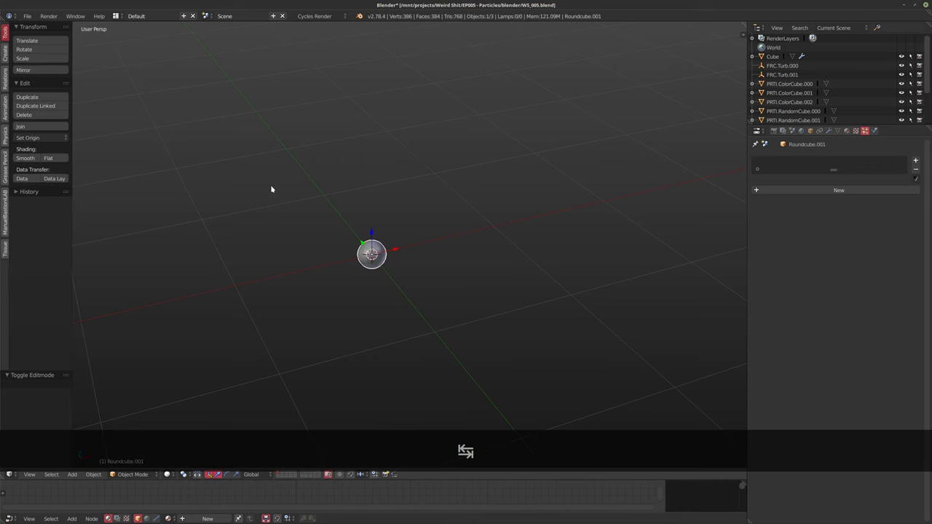
{"action": "left_click", "coordinate": [32, 161]}
{"action": "scroll", "coordinate": [354, 166], "scroll_direction": "down", "scroll_amount": 5}
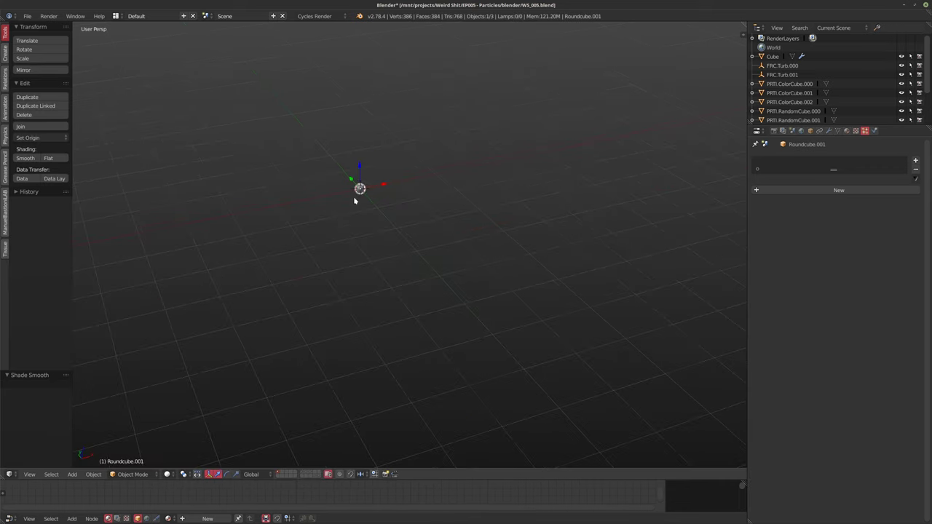
{"action": "scroll", "coordinate": [359, 223], "scroll_direction": "down", "scroll_amount": 2}
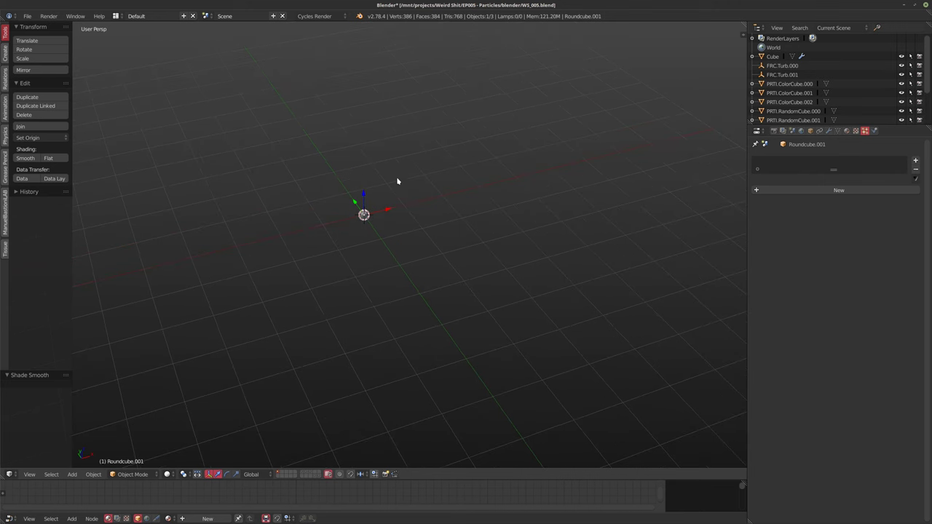
Add a new particle system to the small sphere and check its default emission in playback
{"action": "left_click", "coordinate": [839, 190]}
{"action": "middle_click_drag", "start_coordinate": [557, 198], "coordinate": [451, 233]}
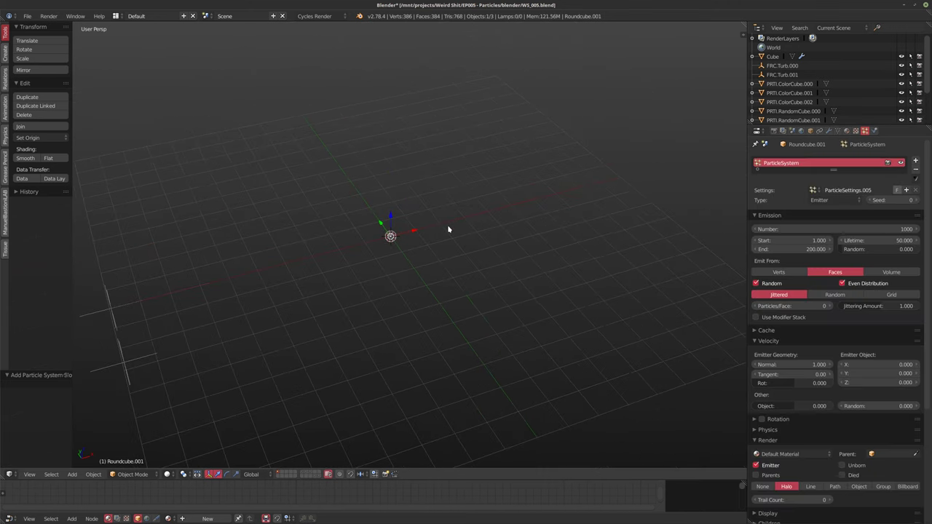
{"action": "key", "text": "alt+a"}
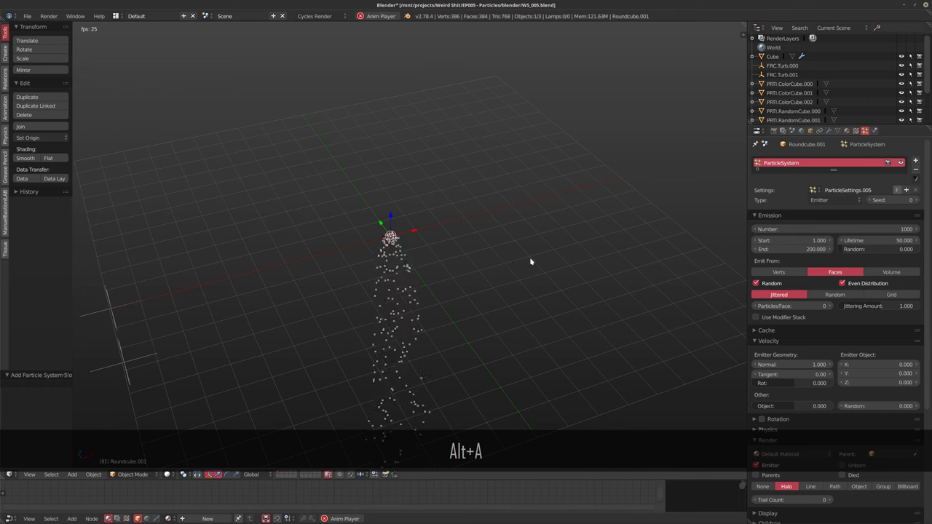
{"action": "key", "text": "alt+a"}
Set the Gravity field weight of the sphere's particles to 0 and replay the animation from the first frame
{"action": "scroll", "coordinate": [859, 413], "scroll_direction": "down", "scroll_amount": 5}
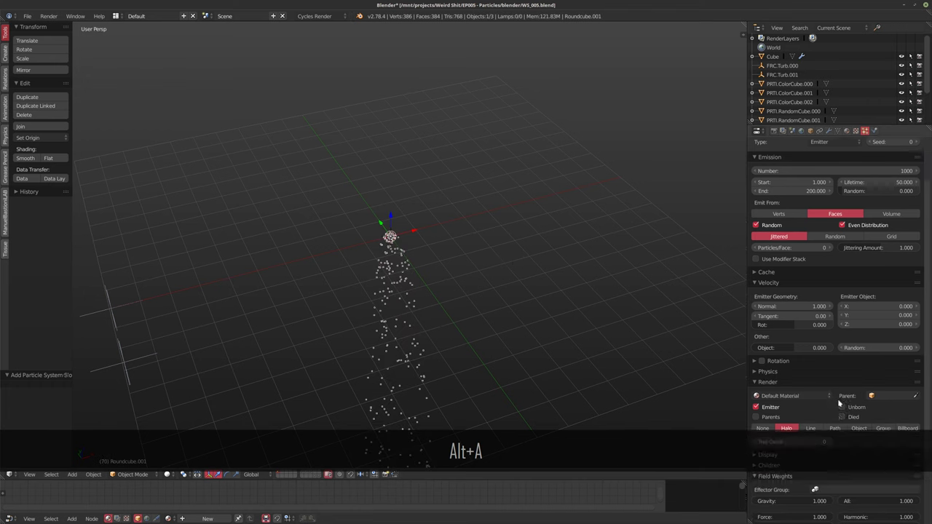
{"action": "left_click", "coordinate": [815, 373]}
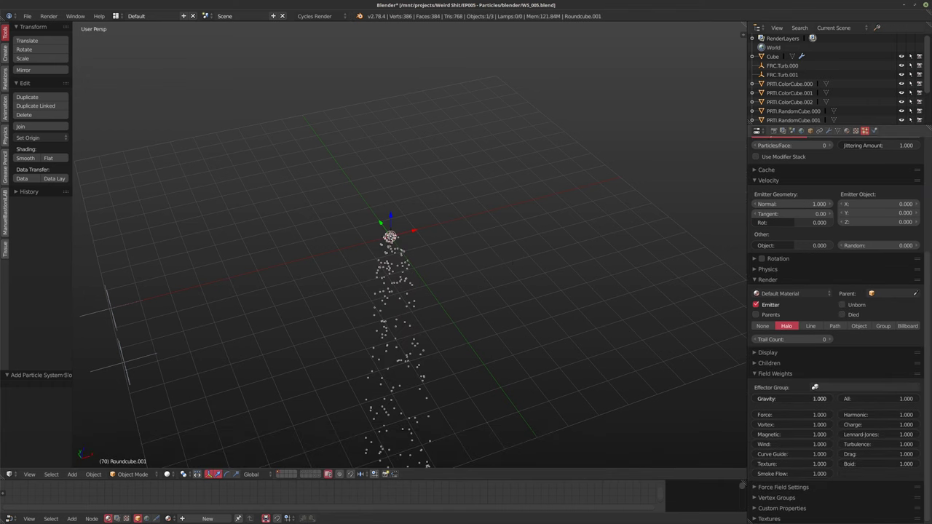
{"action": "left_click_drag", "start_coordinate": [819, 398], "coordinate": [755, 398]}
{"action": "middle_click_drag", "start_coordinate": [364, 286], "coordinate": [371, 306], "text": "shift"}
{"action": "key", "text": "shift+Left"}
{"action": "key", "text": "alt+a"}
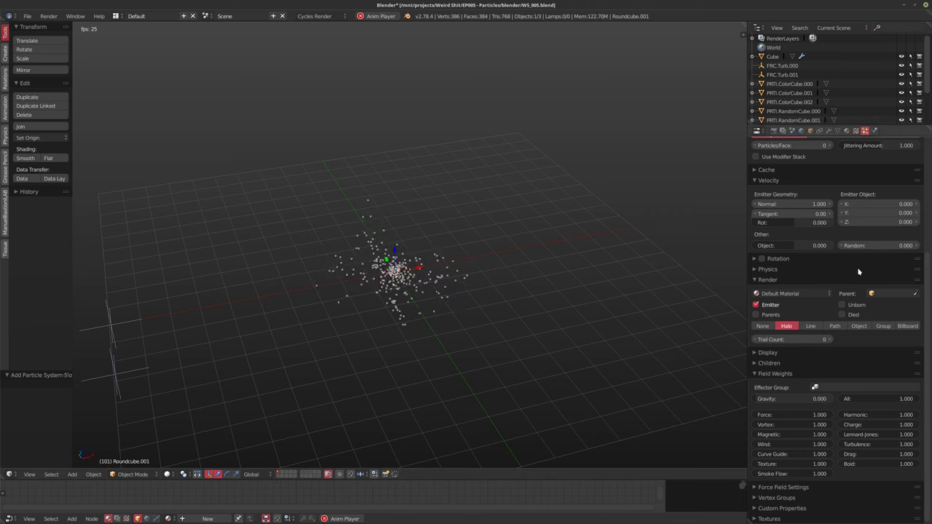
Set both the emission End and the Lifetime of the sphere's particles to 120 and check the playback
{"action": "scroll", "coordinate": [801, 270], "scroll_direction": "up", "scroll_amount": 5}
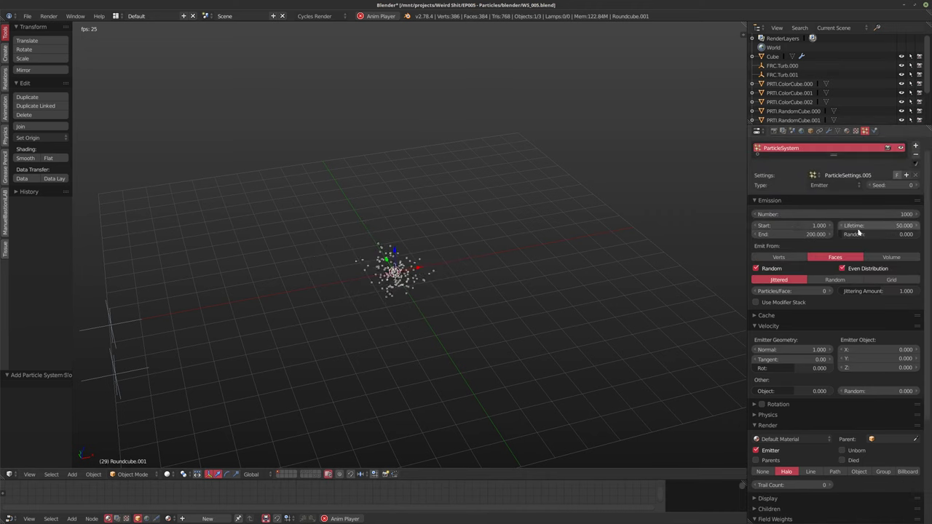
{"action": "left_click", "coordinate": [783, 234]}
{"action": "type", "text": "120"}
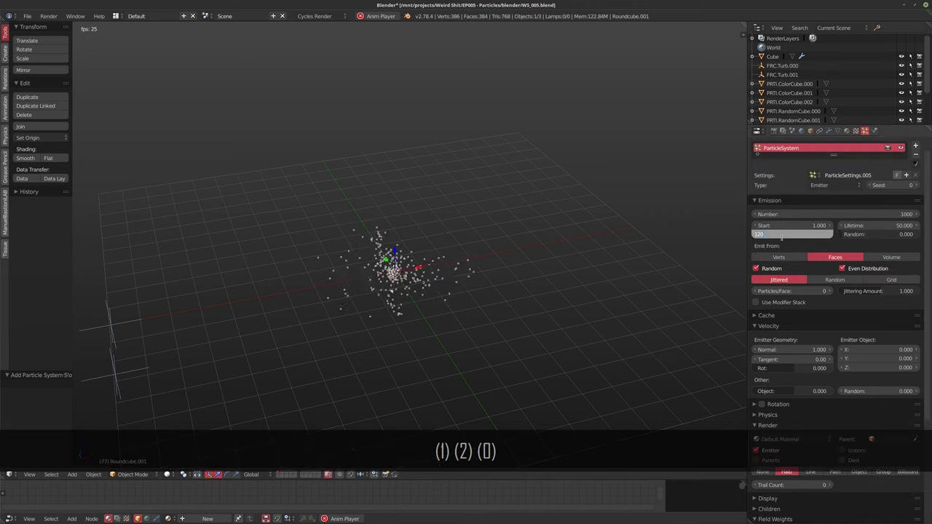
{"action": "key", "text": "Return"}
{"action": "left_click", "coordinate": [869, 228]}
{"action": "type", "text": "120"}
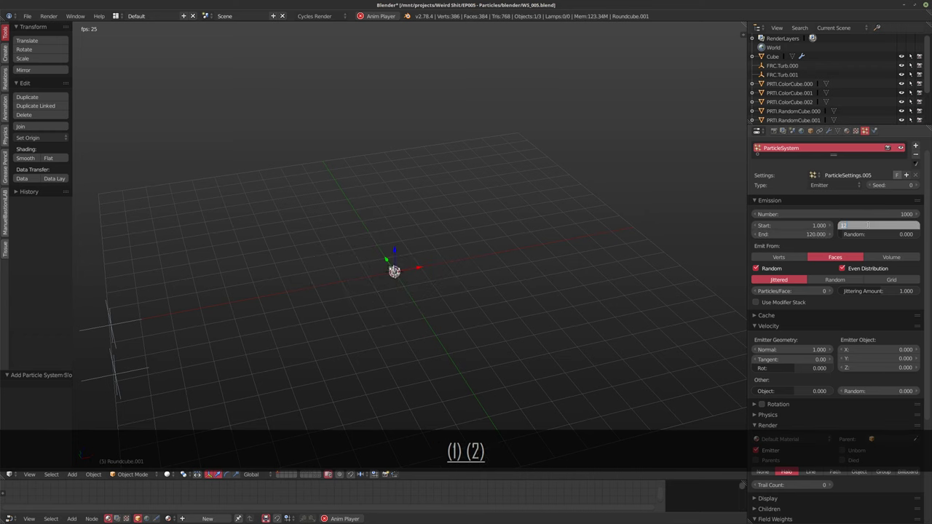
{"action": "key", "text": "Return"}
{"action": "key", "text": "shift+Left"}
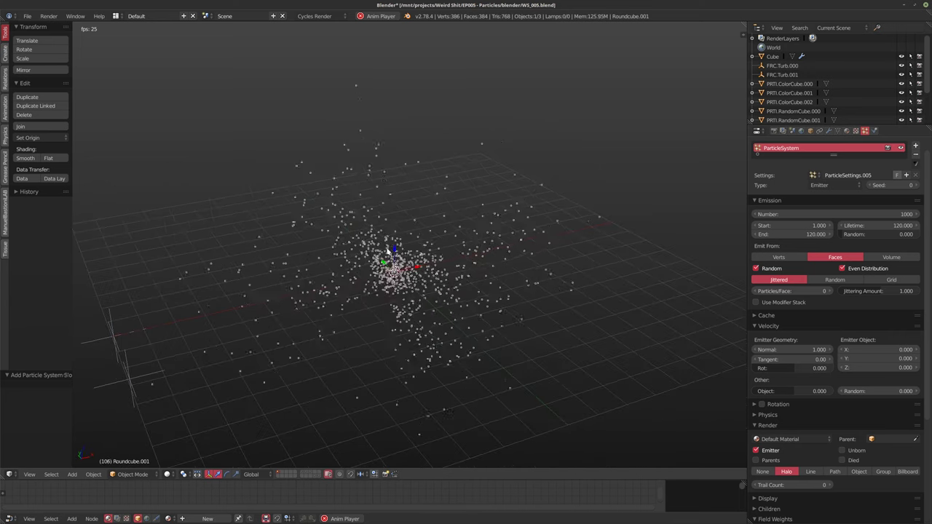
{"action": "key", "text": "alt+a"}
{"action": "scroll", "coordinate": [514, 273], "scroll_direction": "down", "scroll_amount": 4}
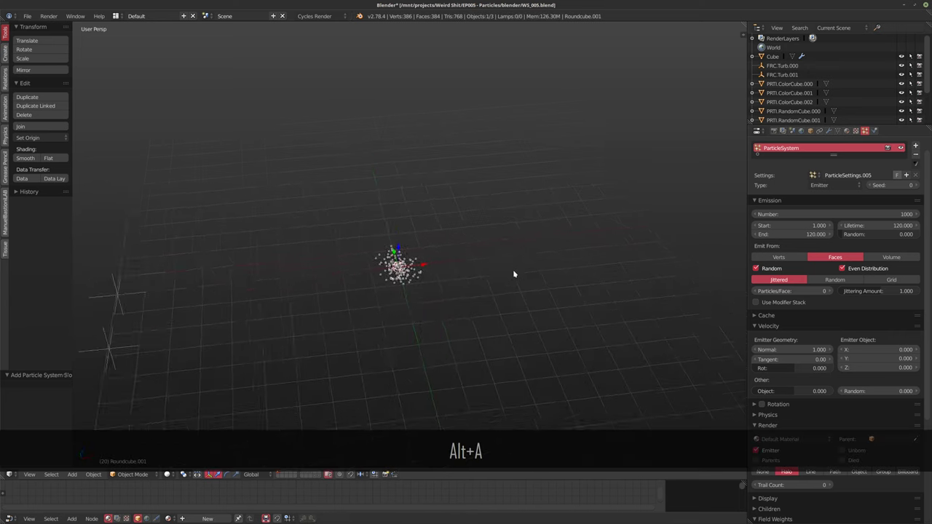
{"action": "middle_click_drag", "start_coordinate": [512, 279], "coordinate": [521, 278]}
{"action": "middle_click_drag", "start_coordinate": [424, 297], "coordinate": [421, 314]}
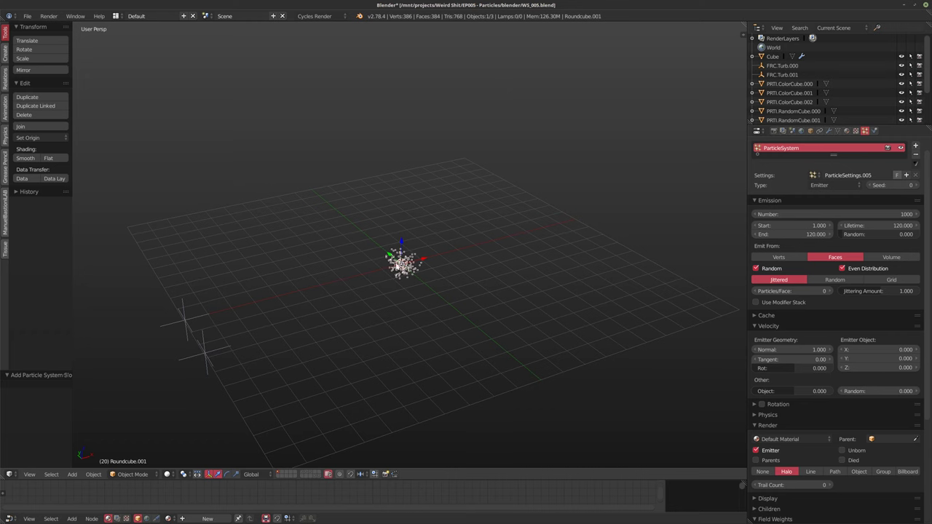
{"action": "mouse_move", "coordinate": [398, 266]}
{"action": "middle_mouse_down"}
{"action": "mouse_move", "coordinate": [391, 298]}
{"action": "mouse_move", "coordinate": [399, 279]}
{"action": "middle_mouse_up"}
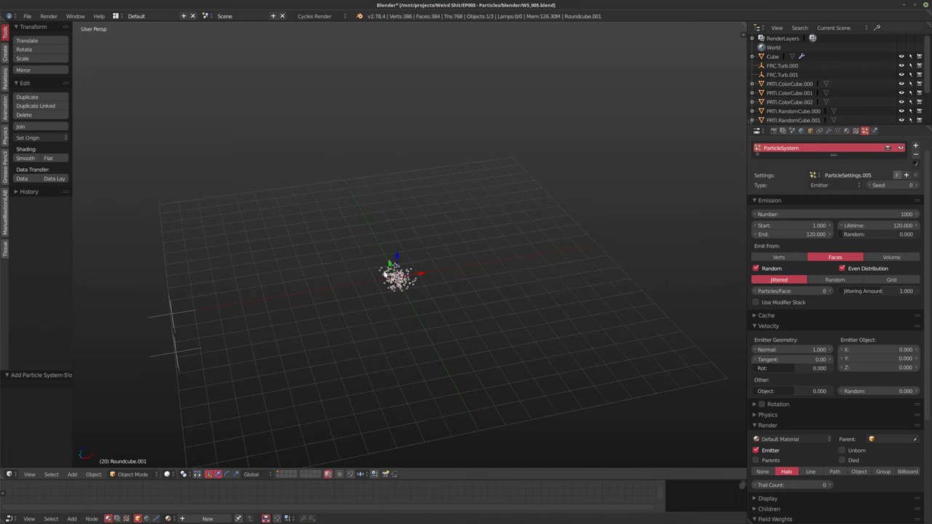
{"action": "middle_click_drag", "start_coordinate": [418, 323], "coordinate": [378, 333]}
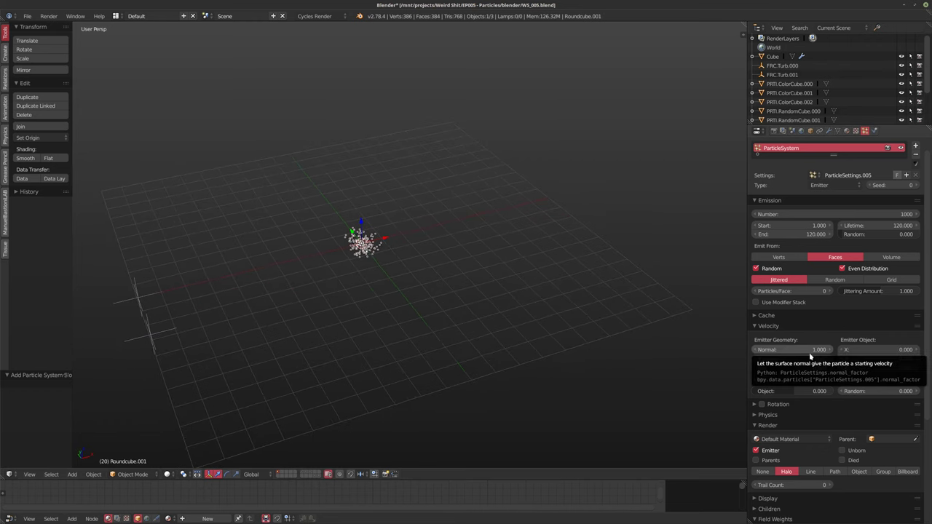
{"action": "middle_click_drag", "start_coordinate": [456, 342], "coordinate": [445, 337]}
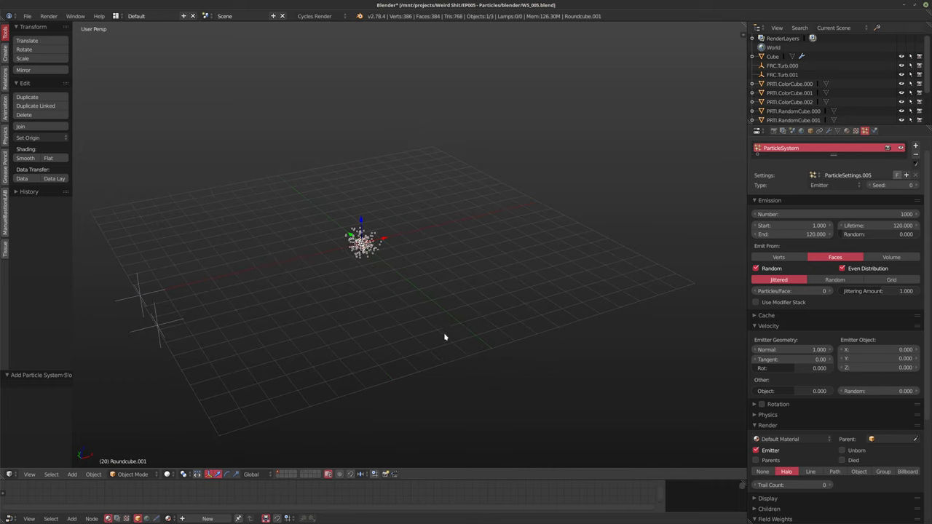
Hide the 3D viewport's tool shelf to give the particle view more room
{"action": "middle_click_drag", "start_coordinate": [395, 260], "coordinate": [397, 257]}
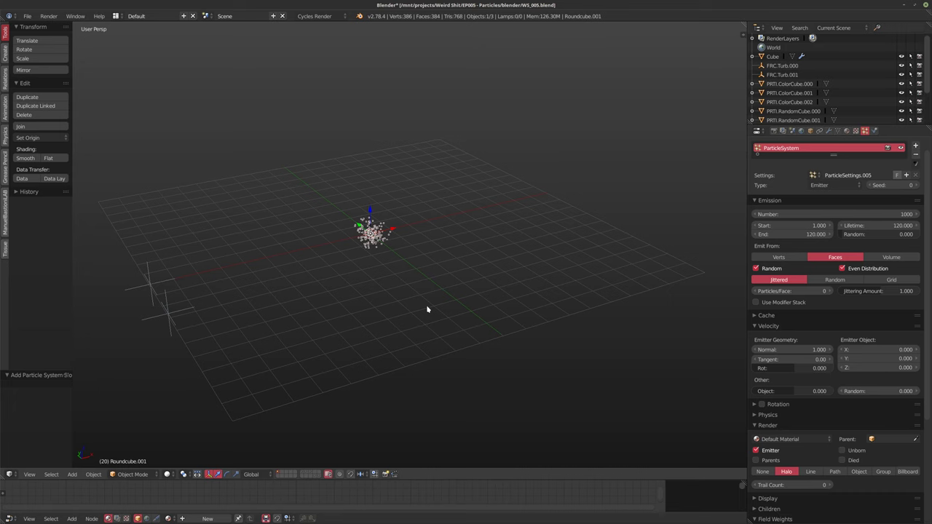
{"action": "key", "text": "t"}
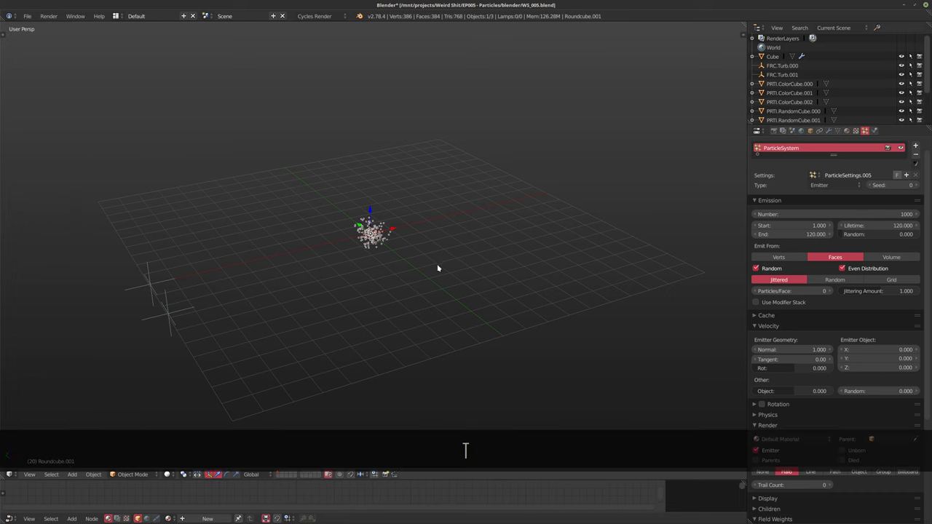
{"action": "middle_click_drag", "start_coordinate": [412, 274], "coordinate": [412, 288]}
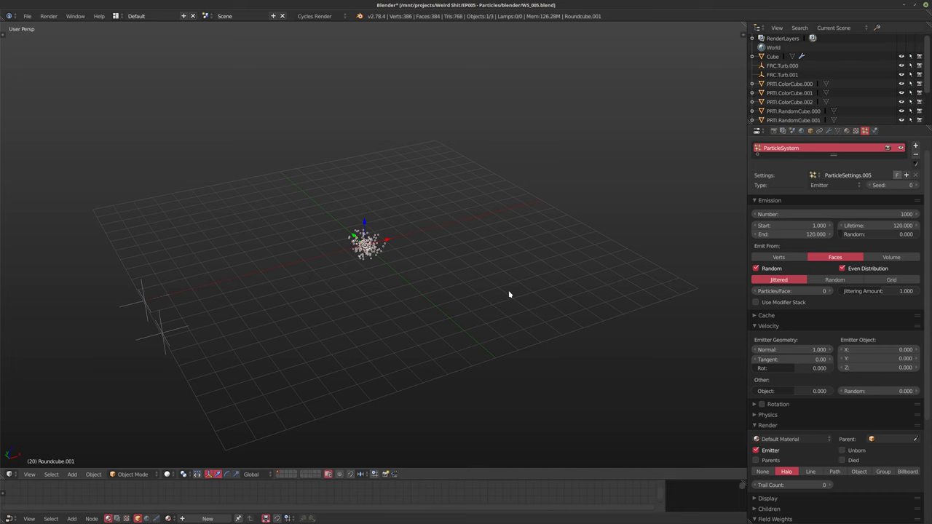
{"action": "middle_click_drag", "start_coordinate": [510, 294], "coordinate": [508, 296]}
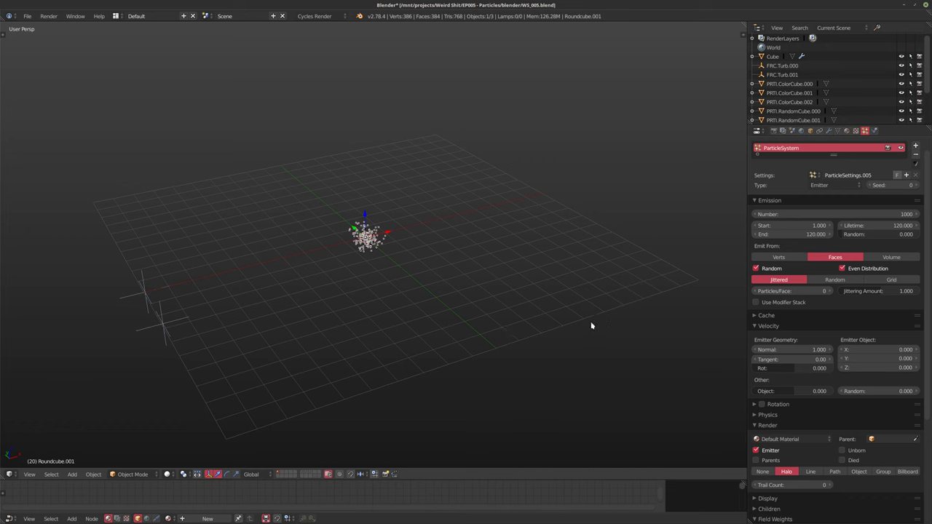
{"action": "middle_click_drag", "start_coordinate": [592, 326], "coordinate": [547, 325]}
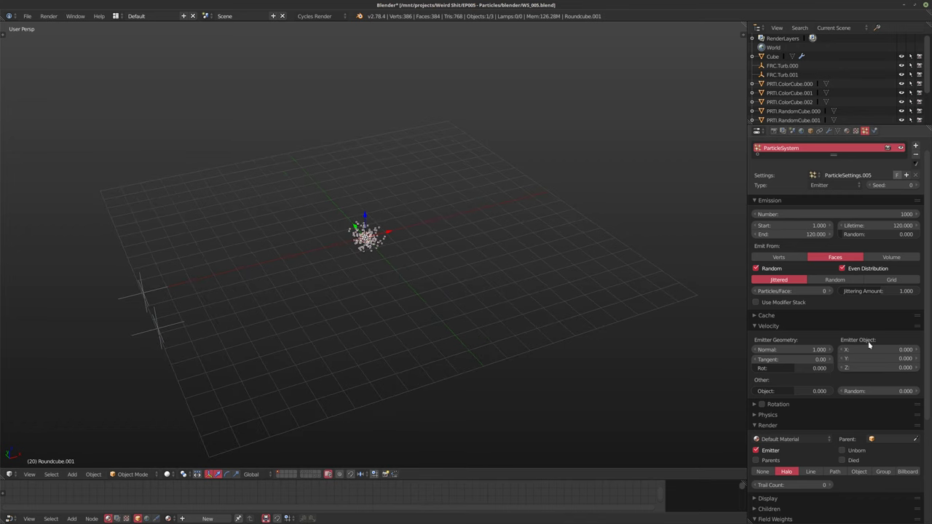
{"action": "middle_click_drag", "start_coordinate": [498, 318], "coordinate": [468, 327]}
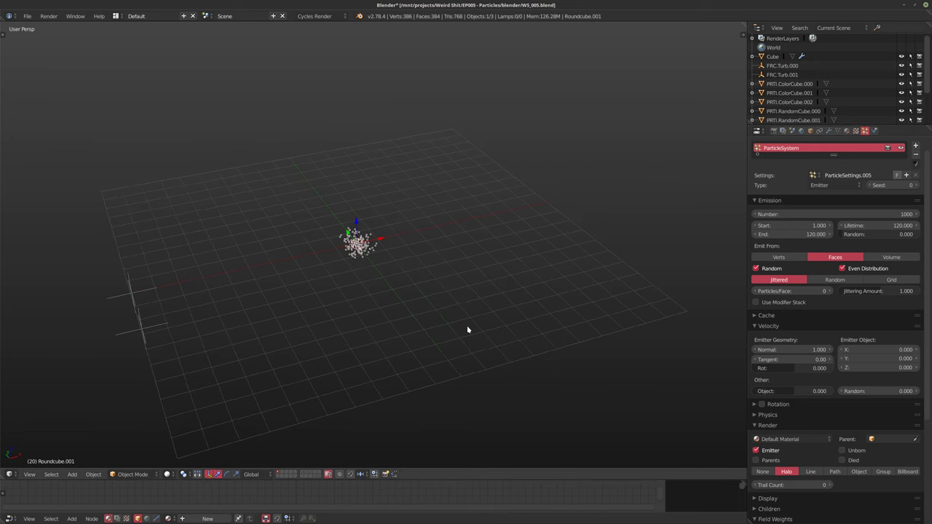
Bake the sphere's particle cache and play the baked animation from the first frame
{"action": "left_click", "coordinate": [757, 315]}
{"action": "left_click", "coordinate": [792, 411]}
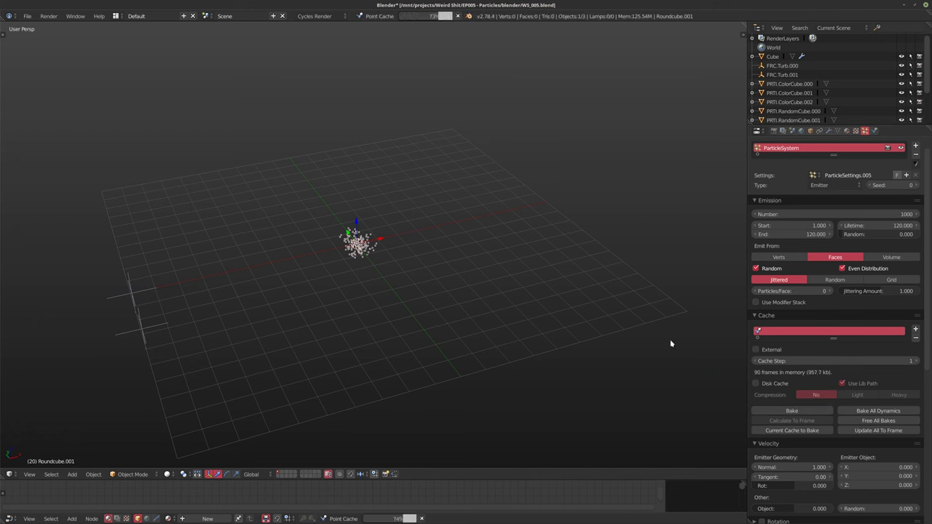
{"action": "middle_click_drag", "start_coordinate": [533, 326], "coordinate": [589, 315]}
{"action": "key", "text": "shift+Left"}
{"action": "key", "text": "alt+a"}
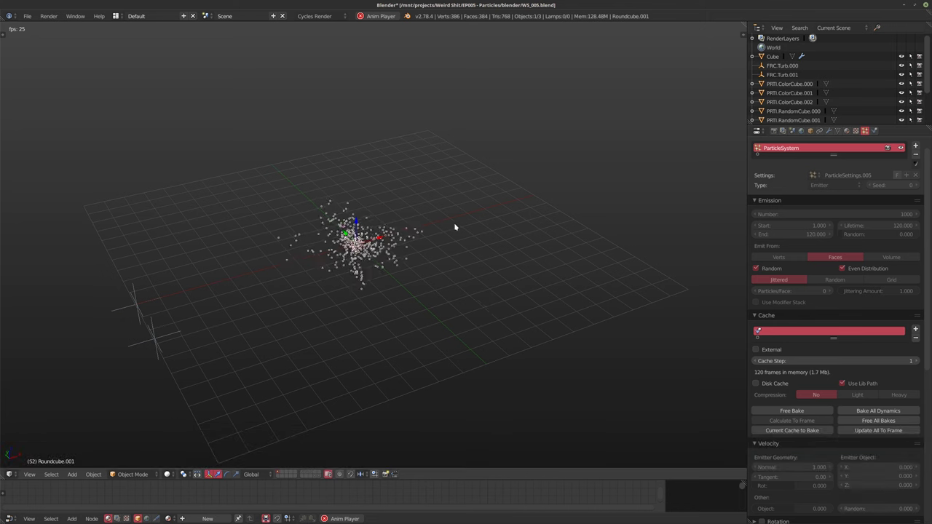
{"action": "key", "text": "alt+a"}
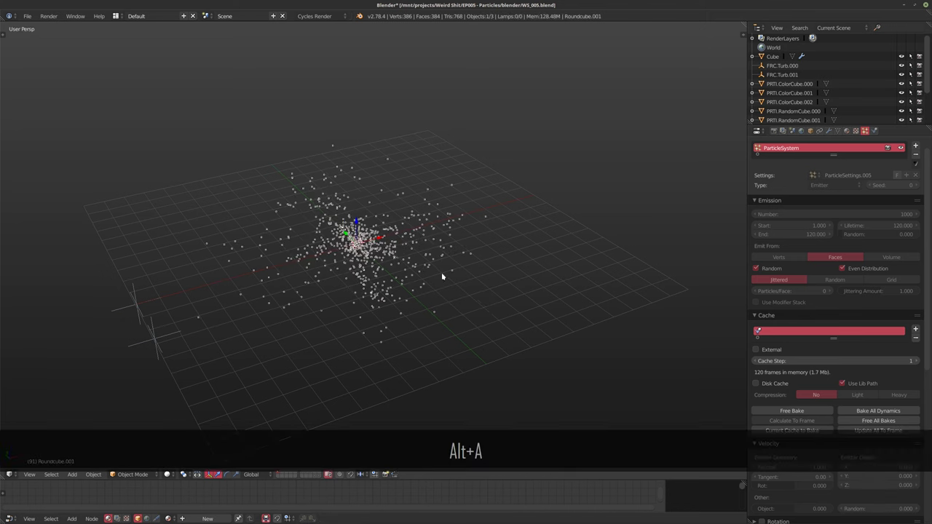
{"action": "middle_click_drag", "start_coordinate": [444, 249], "coordinate": [500, 255]}
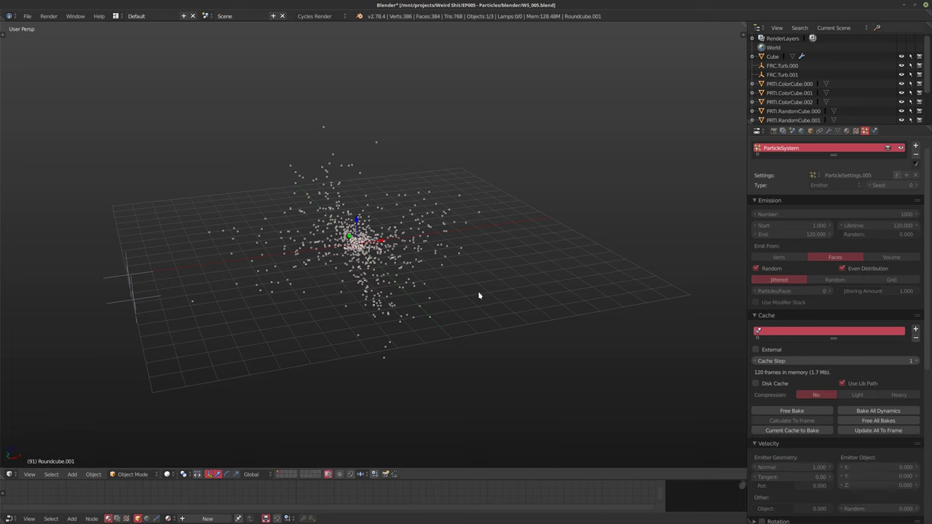
Set the sphere's particles to render as Path and examine the strands at the first frame
{"action": "left_click", "coordinate": [759, 443]}
{"action": "scroll", "coordinate": [853, 419], "scroll_direction": "down", "scroll_amount": 3}
{"action": "scroll", "coordinate": [854, 423], "scroll_direction": "down", "scroll_amount": 2}
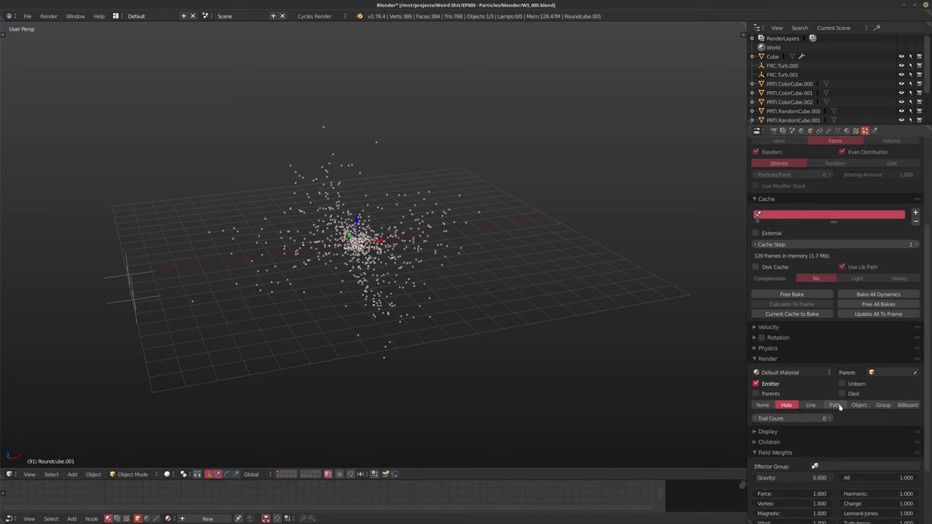
{"action": "left_click", "coordinate": [836, 405]}
{"action": "middle_click_drag", "start_coordinate": [346, 327], "coordinate": [386, 324]}
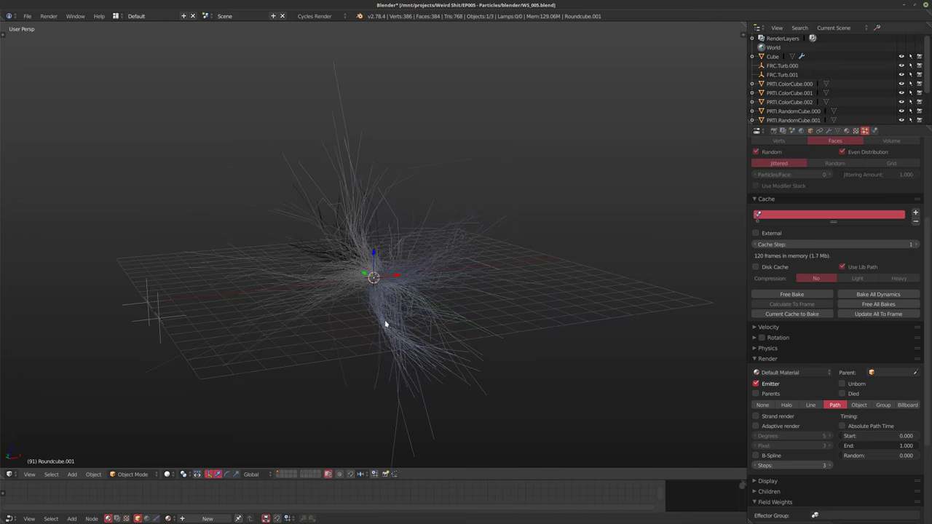
{"action": "middle_click_drag", "start_coordinate": [440, 310], "coordinate": [433, 316]}
{"action": "key", "text": "shift+Left"}
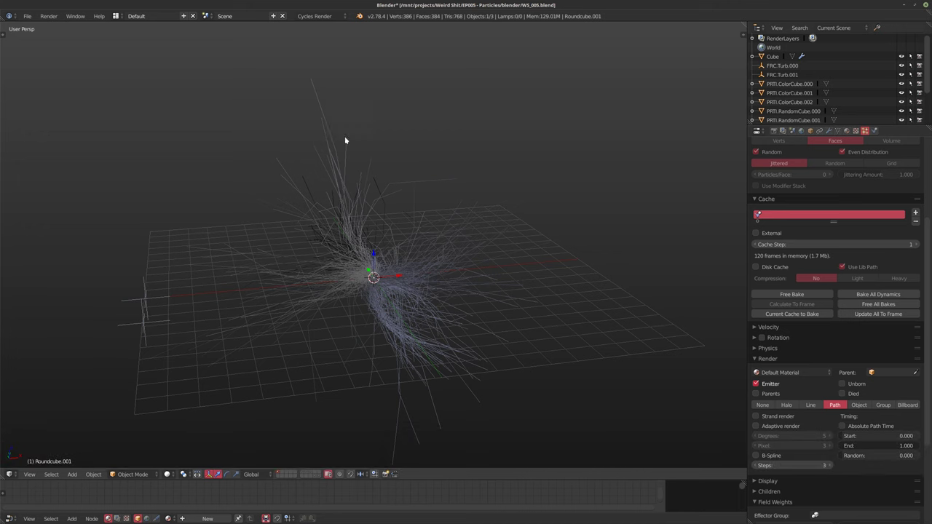
{"action": "middle_click_drag", "start_coordinate": [412, 279], "coordinate": [499, 313]}
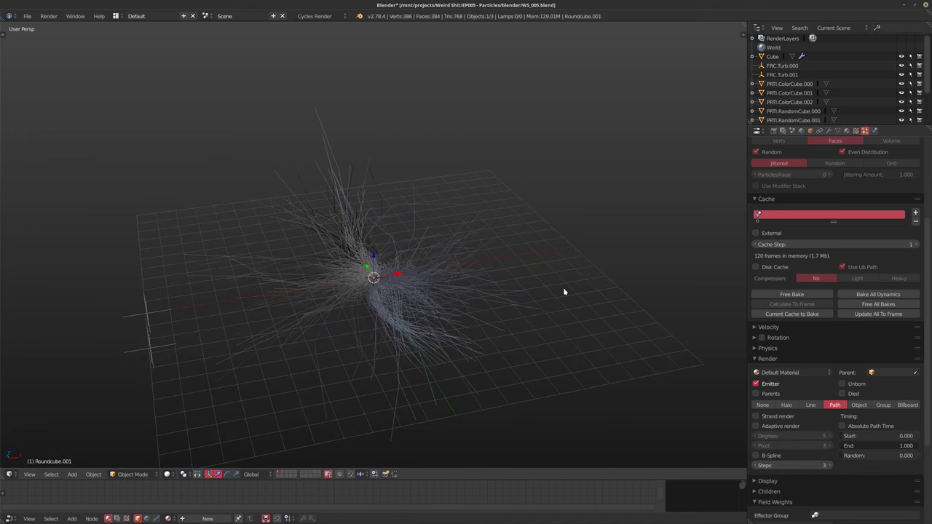
Free the particle bake to replay the unbaked particles from the first frame, and bake the cache again
{"action": "mouse_move", "coordinate": [903, 447]}
{"action": "left_mouse_down"}
{"action": "mouse_move", "coordinate": [845, 447]}
{"action": "mouse_move", "coordinate": [906, 446]}
{"action": "left_mouse_up"}
{"action": "middle_click_drag", "start_coordinate": [433, 295], "coordinate": [482, 305]}
{"action": "left_click", "coordinate": [789, 294]}
{"action": "key", "text": "shift+Left"}
{"action": "key", "text": "alt+a"}
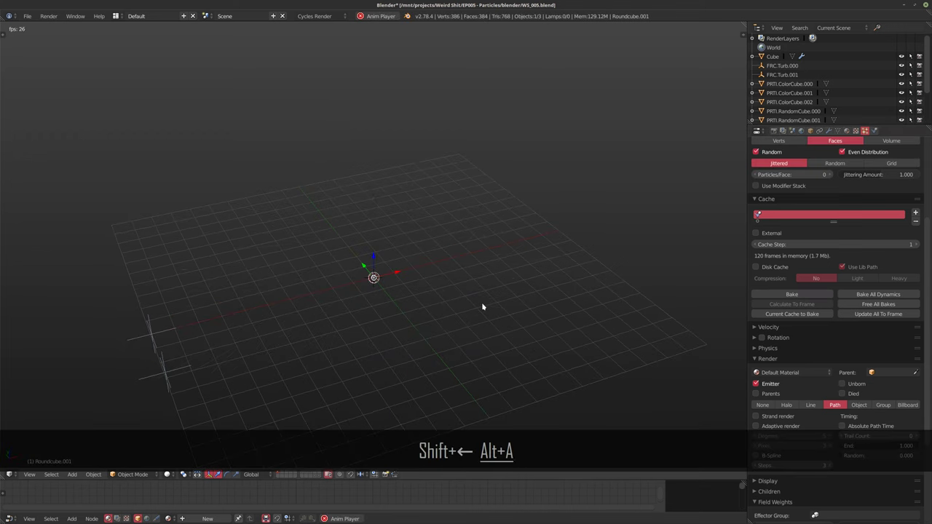
{"action": "key", "text": "alt+a"}
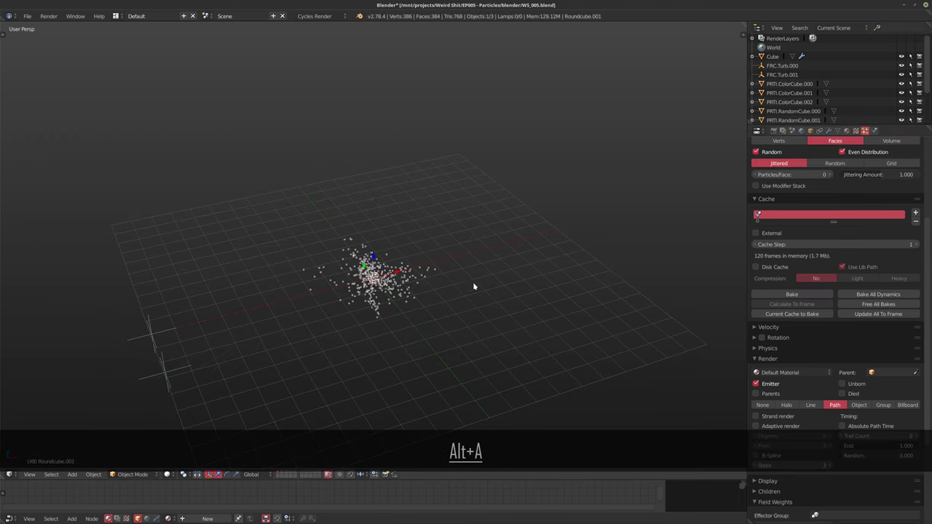
{"action": "middle_click_drag", "start_coordinate": [474, 289], "coordinate": [475, 309]}
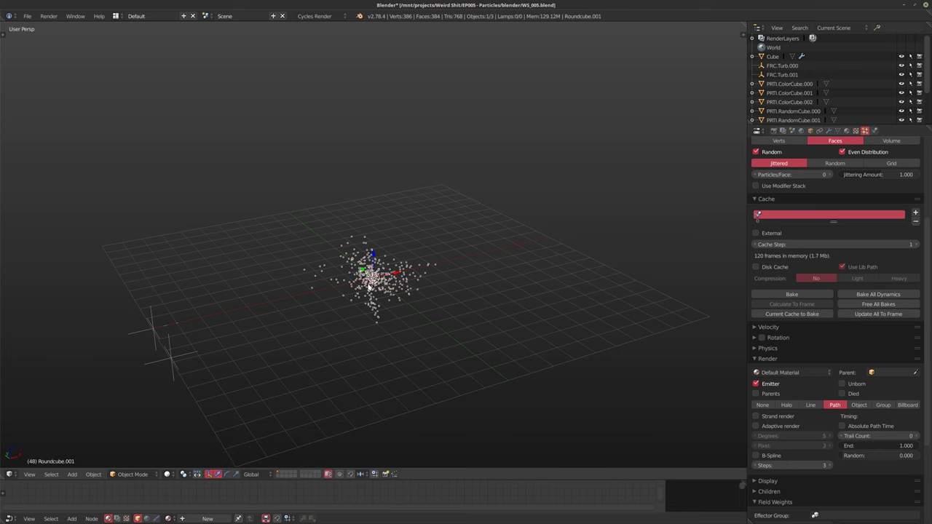
{"action": "left_click", "coordinate": [783, 295]}
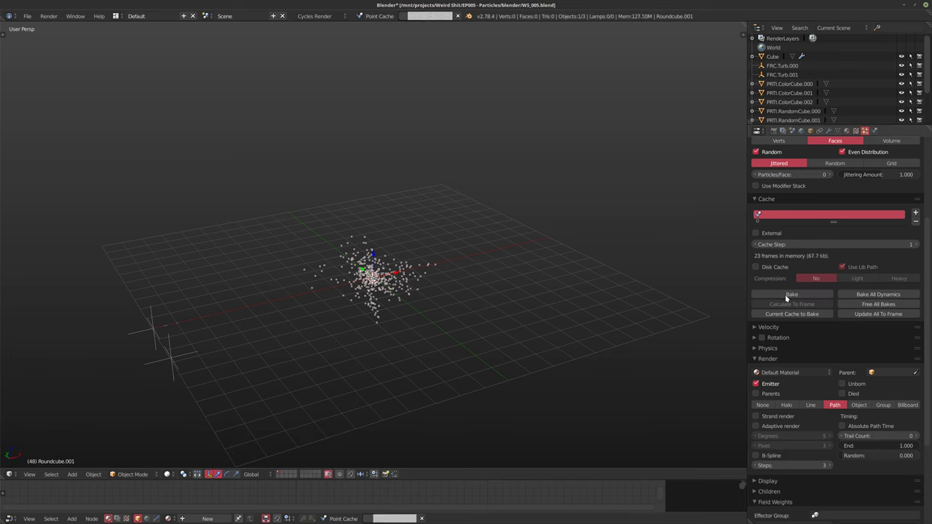
Try shortening the strands by lowering the path timing End to about 0.545, and restore it to 1
{"action": "middle_click_drag", "start_coordinate": [519, 292], "coordinate": [346, 263]}
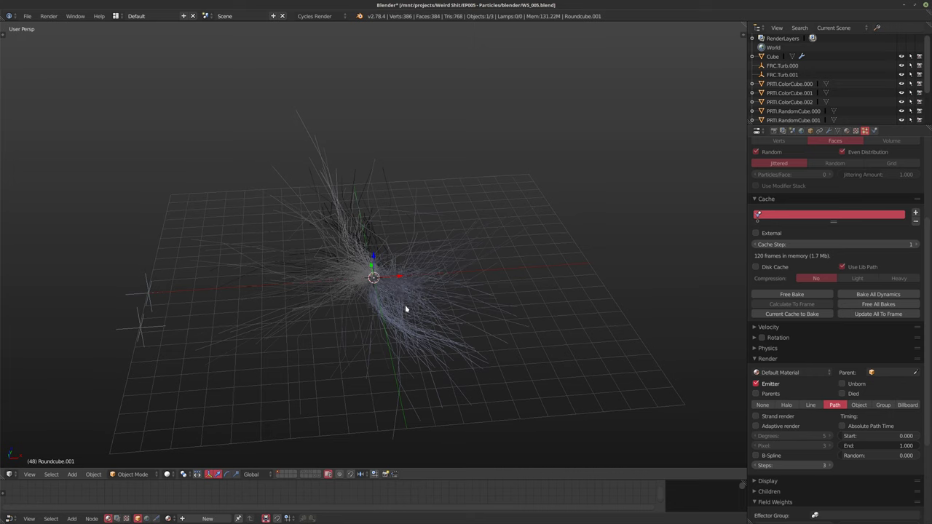
{"action": "middle_click_drag", "start_coordinate": [406, 309], "coordinate": [254, 250]}
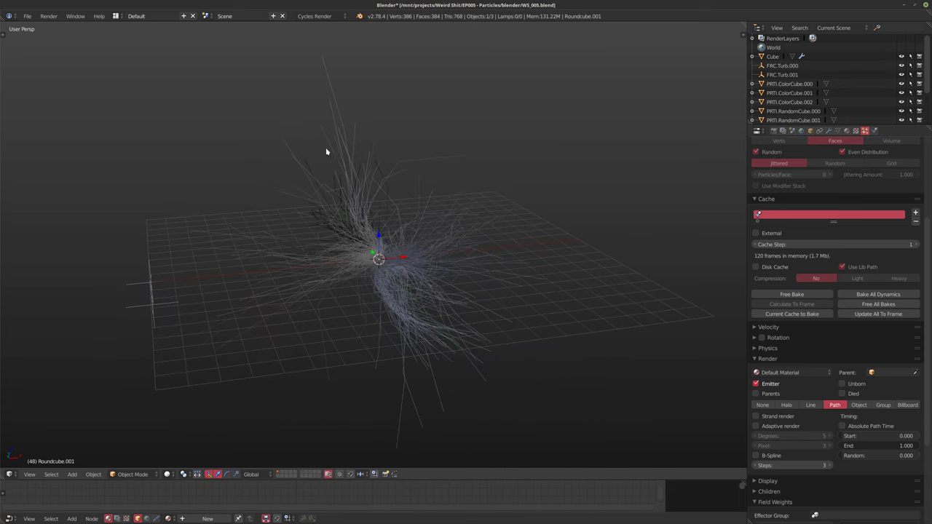
{"action": "middle_click_drag", "start_coordinate": [480, 270], "coordinate": [400, 257]}
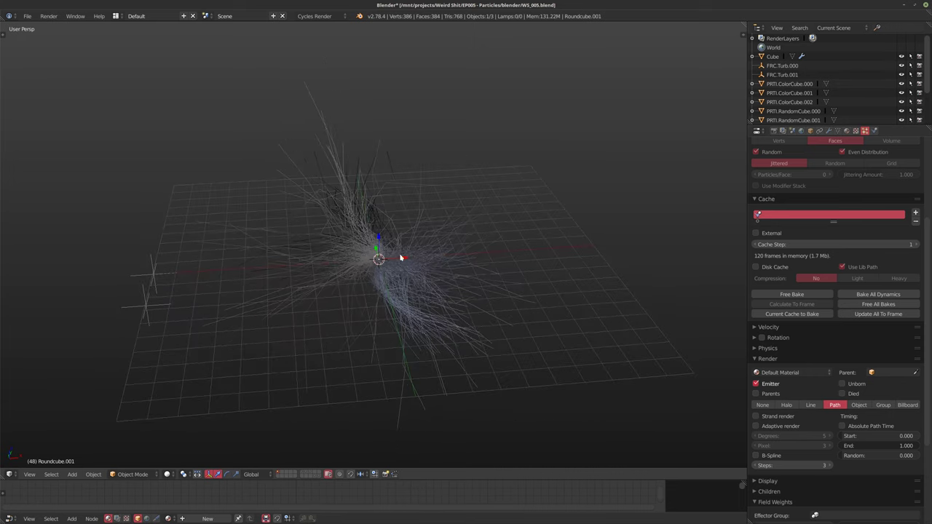
{"action": "middle_click_drag", "start_coordinate": [417, 289], "coordinate": [431, 287]}
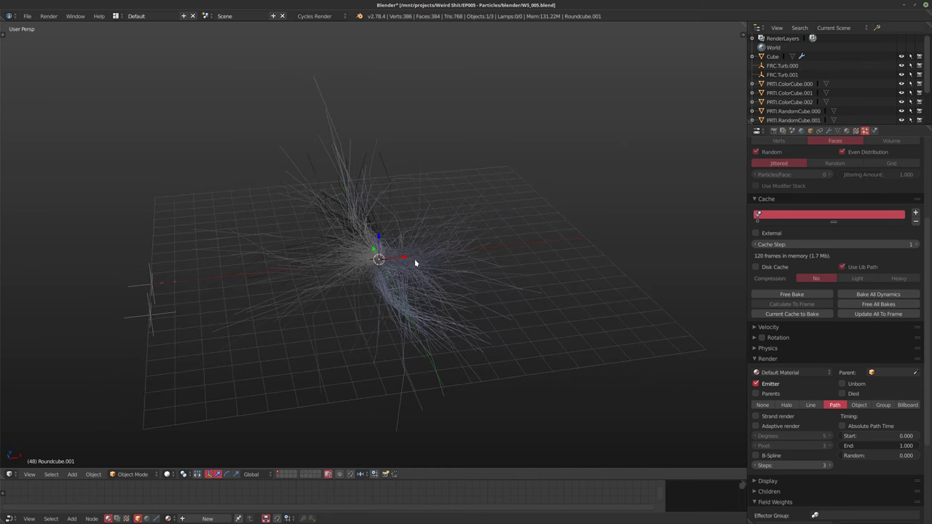
{"action": "middle_click_drag", "start_coordinate": [415, 262], "coordinate": [328, 223]}
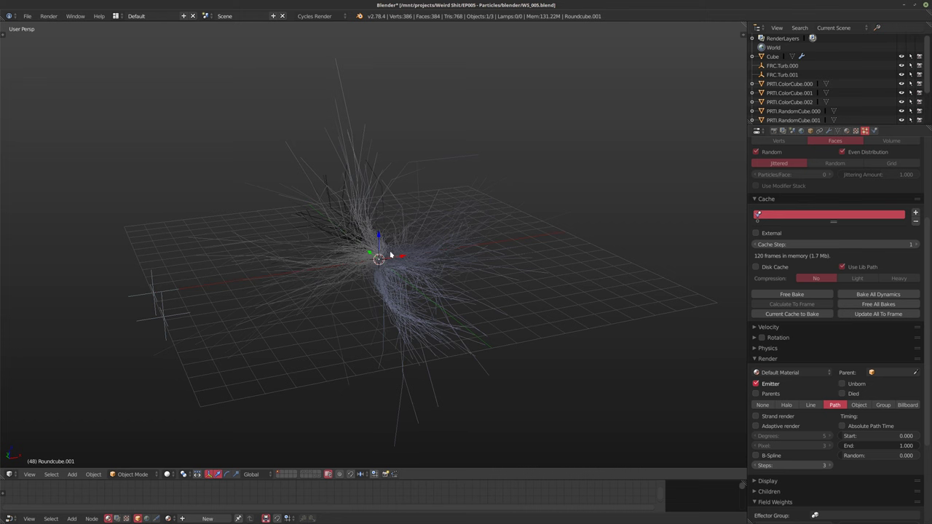
{"action": "middle_click_drag", "start_coordinate": [391, 255], "coordinate": [431, 272]}
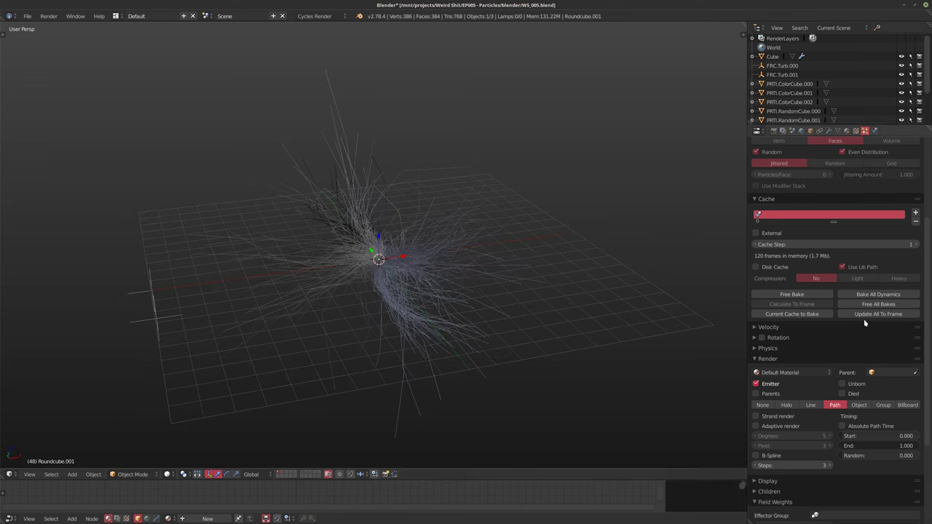
{"action": "left_click", "coordinate": [903, 446]}
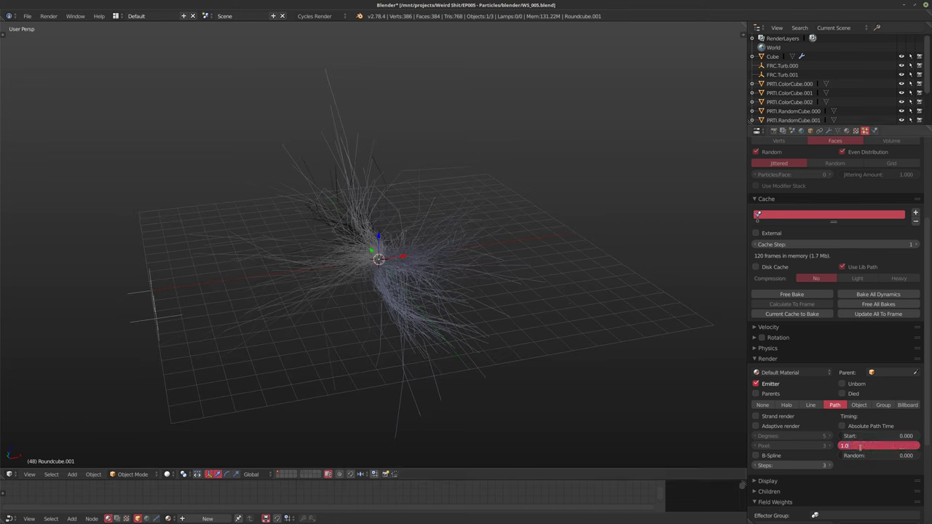
{"action": "key", "text": "Return"}
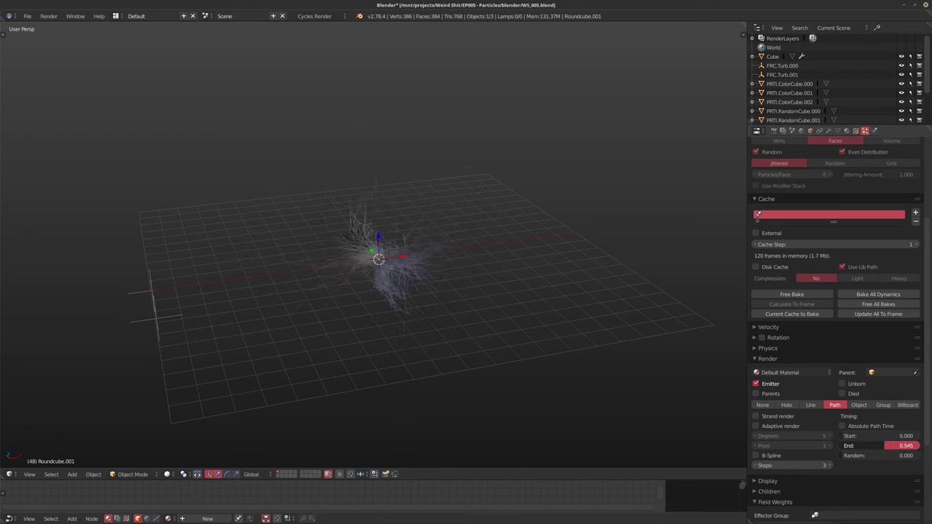
{"action": "middle_click_drag", "start_coordinate": [495, 315], "coordinate": [504, 308]}
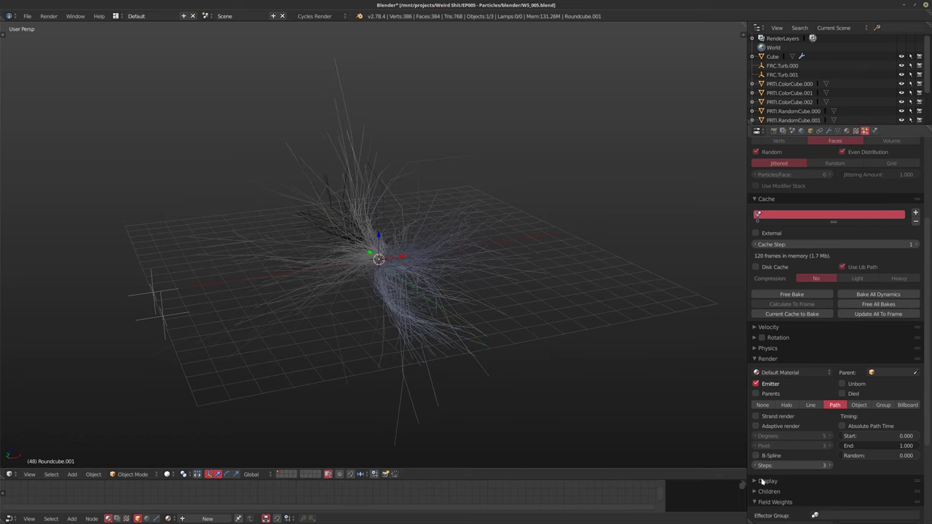
Raise the path's render Steps to 8
{"action": "left_click", "coordinate": [829, 466]}
{"action": "left_click", "coordinate": [829, 466]}
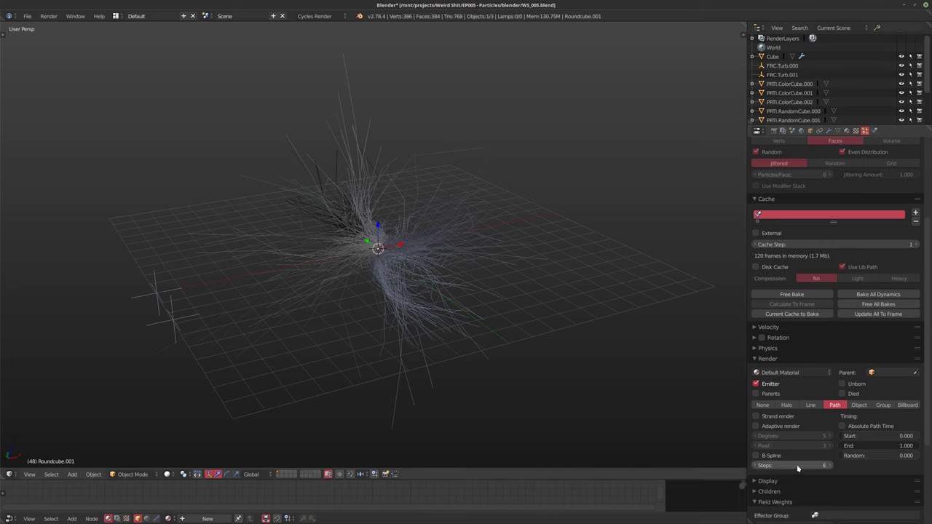
{"action": "left_click", "coordinate": [828, 467]}
{"action": "left_click", "coordinate": [829, 468]}
{"action": "middle_click_drag", "start_coordinate": [571, 378], "coordinate": [443, 343]}
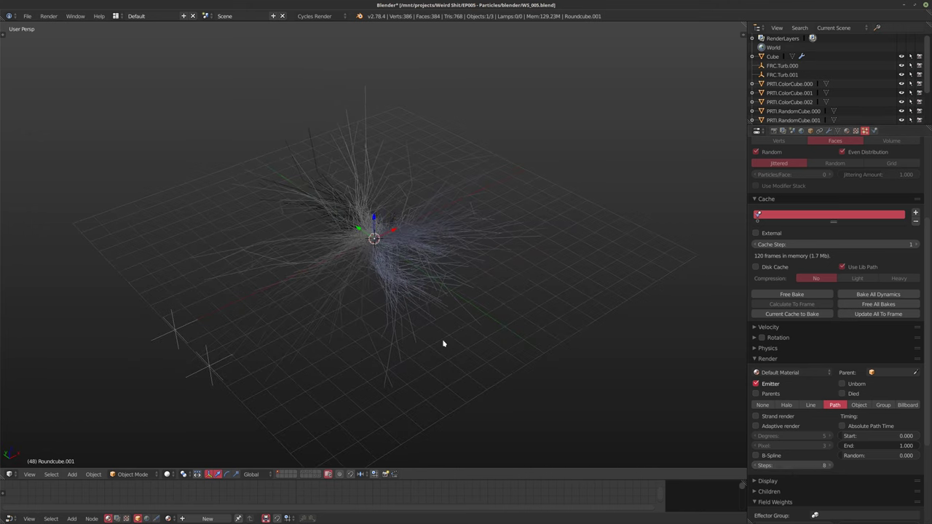
Raise the particle system's Display Steps to 7 and inspect the smoother strands in the viewport
{"action": "left_click", "coordinate": [758, 481]}
{"action": "scroll", "coordinate": [811, 426], "scroll_direction": "down", "scroll_amount": 4}
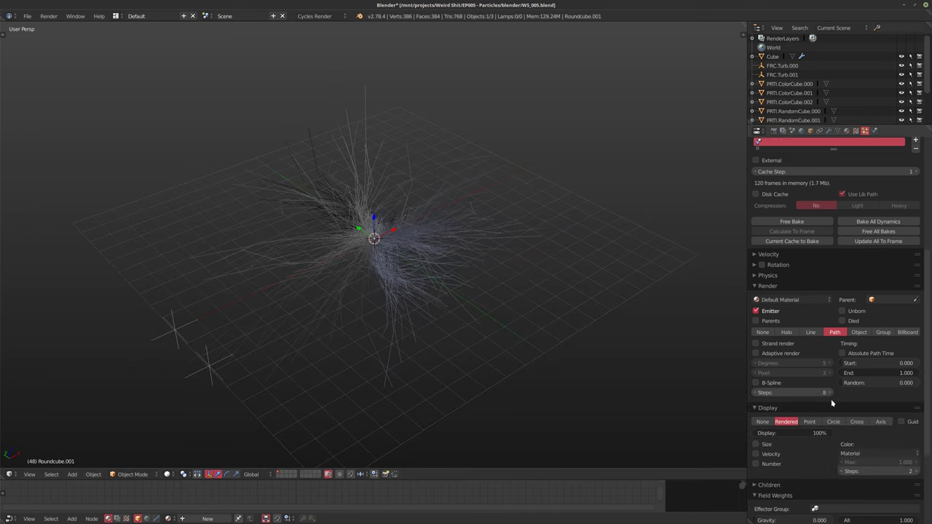
{"action": "middle_click_drag", "start_coordinate": [521, 354], "coordinate": [518, 338]}
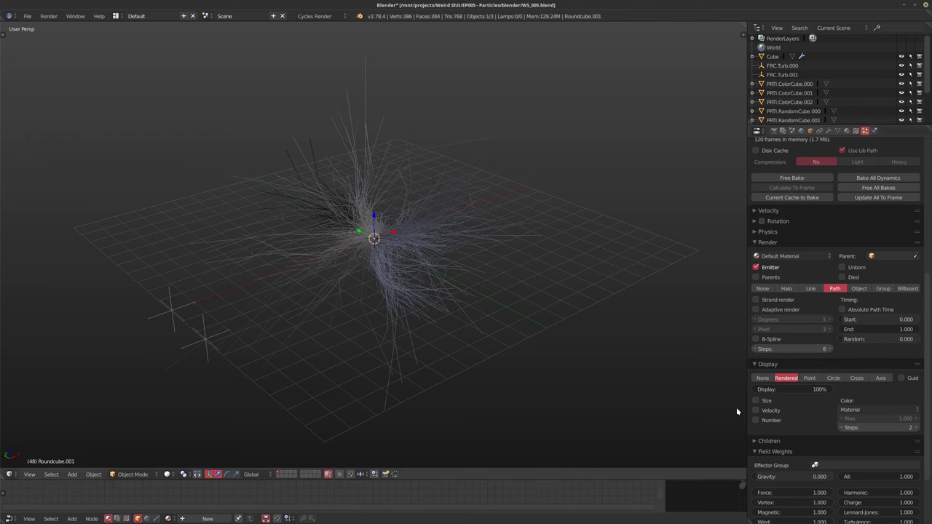
{"action": "middle_click_drag", "start_coordinate": [564, 381], "coordinate": [594, 399]}
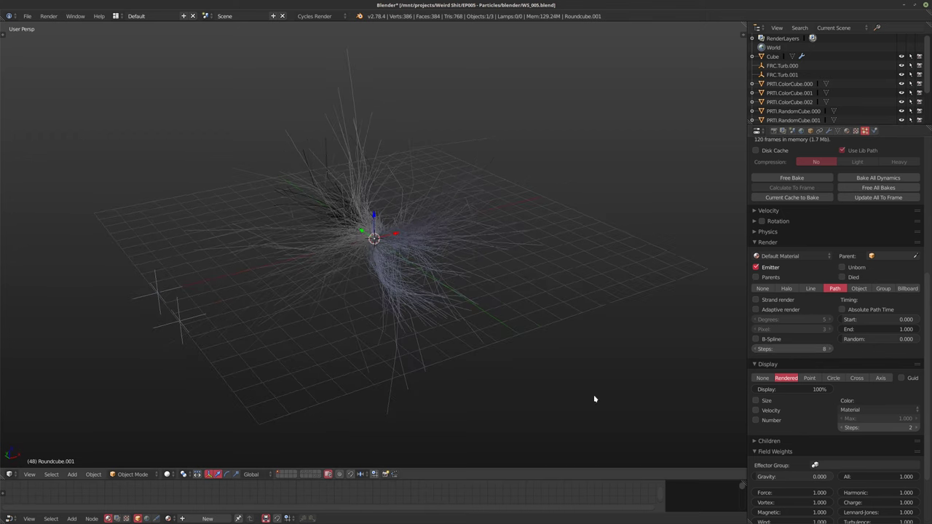
{"action": "left_click", "coordinate": [917, 428]}
{"action": "left_click", "coordinate": [917, 428]}
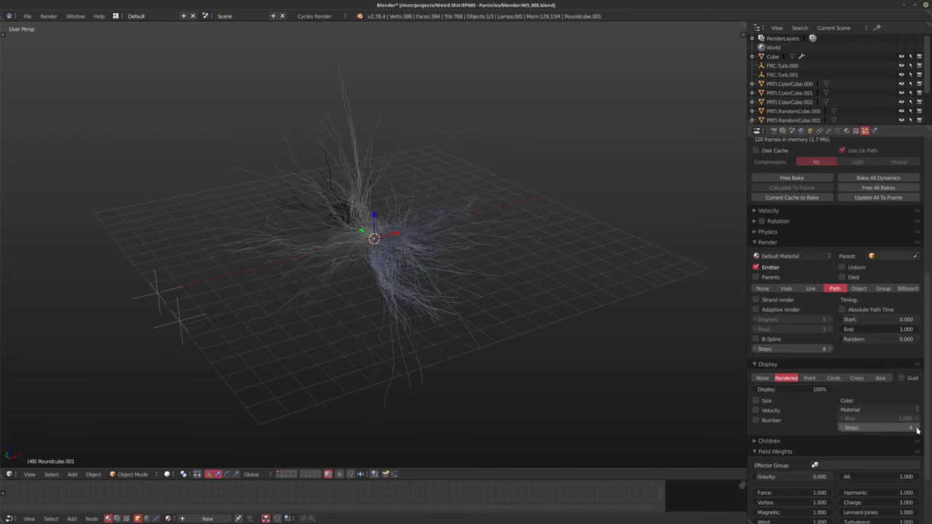
{"action": "left_click", "coordinate": [917, 428]}
{"action": "left_click", "coordinate": [917, 428]}
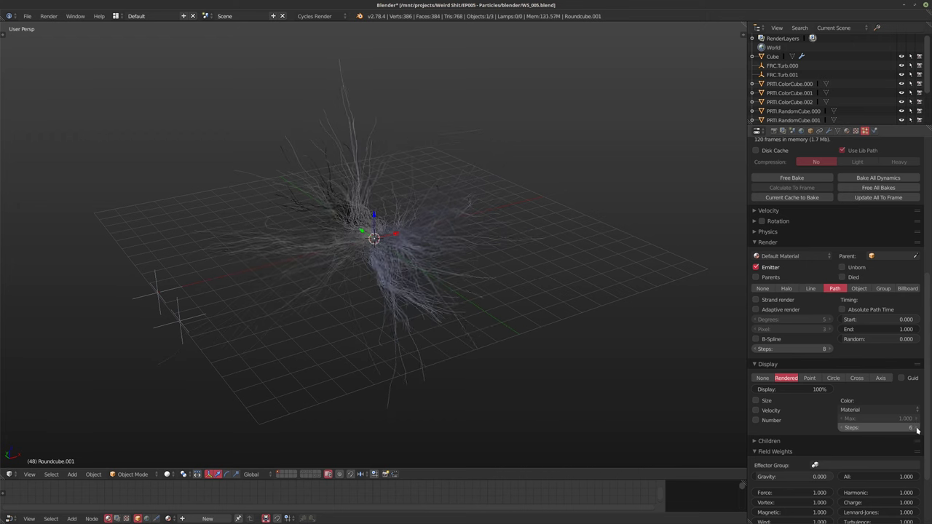
{"action": "left_click", "coordinate": [916, 428]}
{"action": "middle_click_drag", "start_coordinate": [426, 295], "coordinate": [402, 271]}
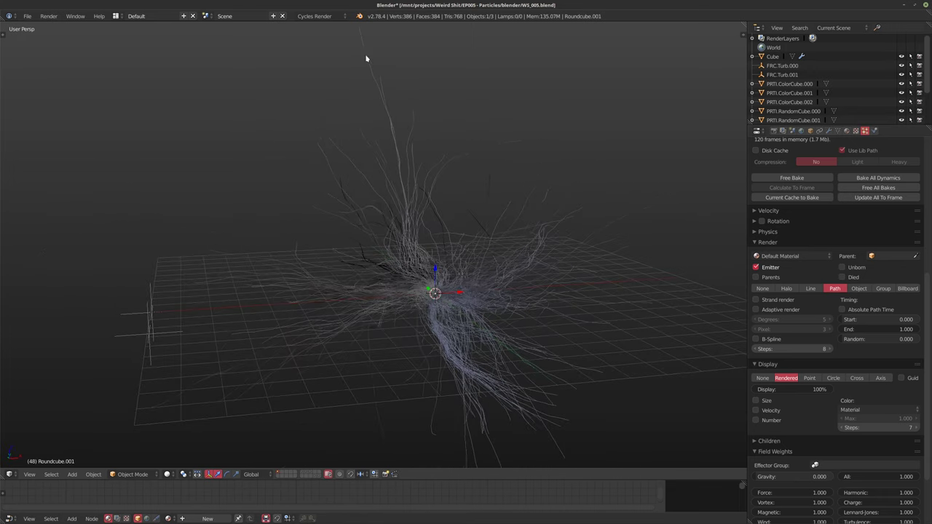
Examine the smoothed strands from several angles and select the FRC.Turb.001 turbulence field beside the grid
{"action": "middle_click_drag", "start_coordinate": [210, 318], "coordinate": [330, 316]}
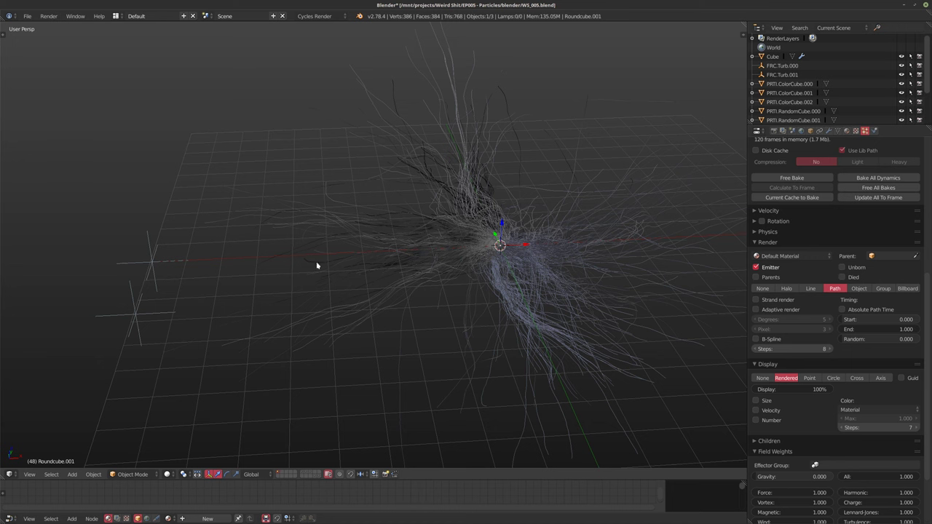
{"action": "middle_click_drag", "start_coordinate": [407, 138], "coordinate": [381, 221]}
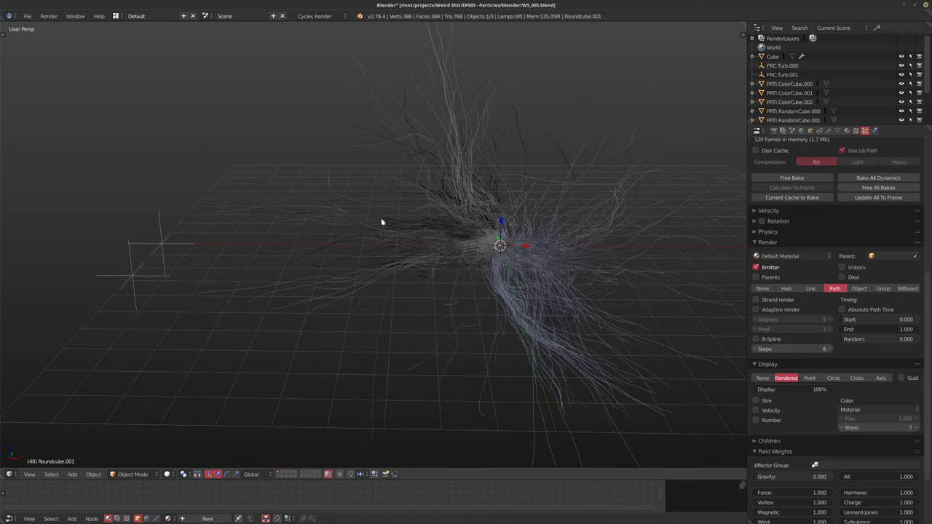
{"action": "right_click", "coordinate": [146, 281]}
{"action": "middle_click_drag", "start_coordinate": [218, 318], "coordinate": [141, 302]}
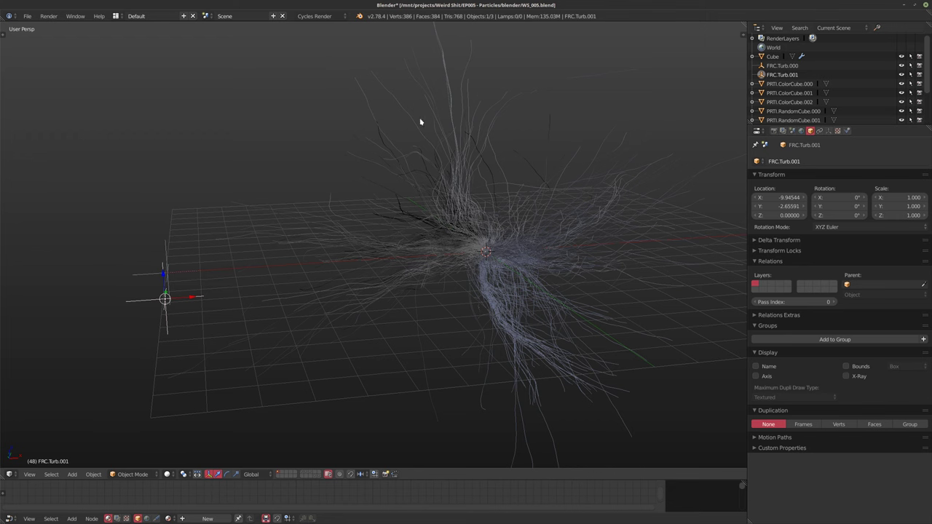
{"action": "middle_click_drag", "start_coordinate": [357, 284], "coordinate": [527, 360]}
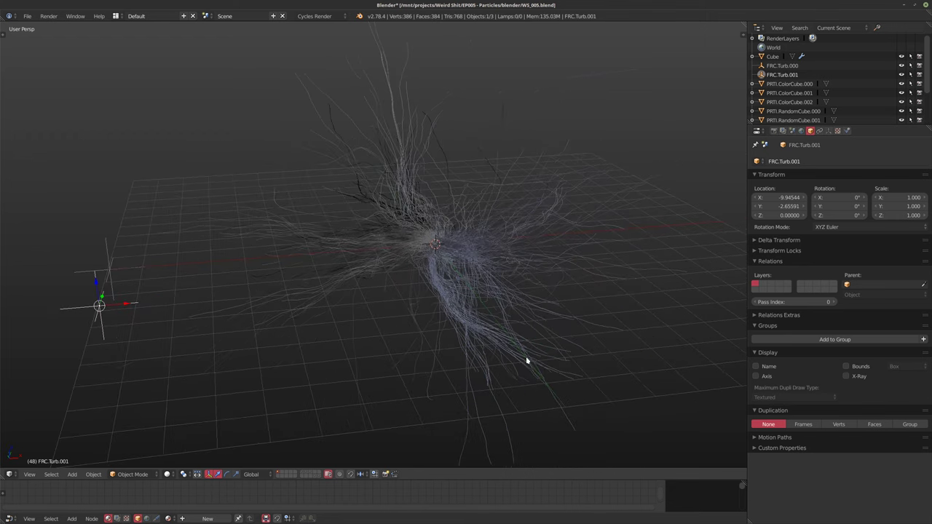
{"action": "key", "text": "n"}
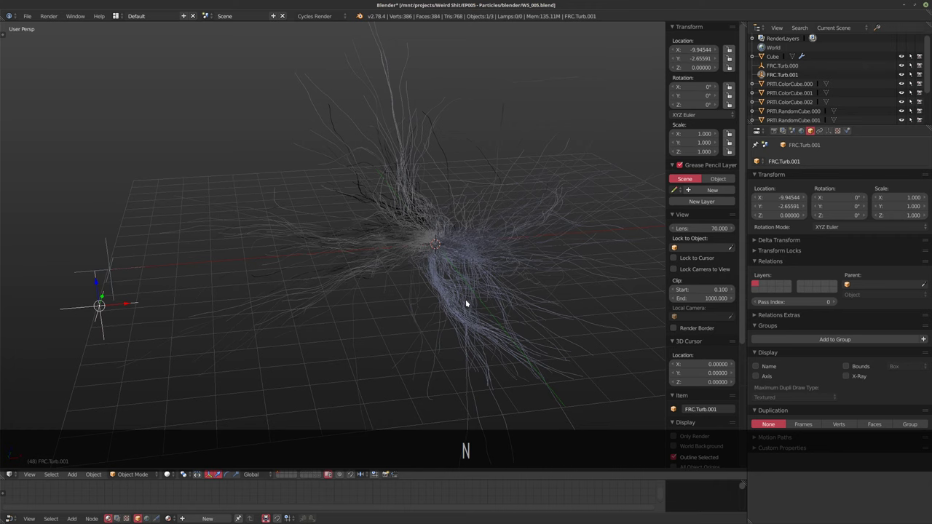
{"action": "middle_click_drag", "start_coordinate": [381, 265], "coordinate": [383, 299]}
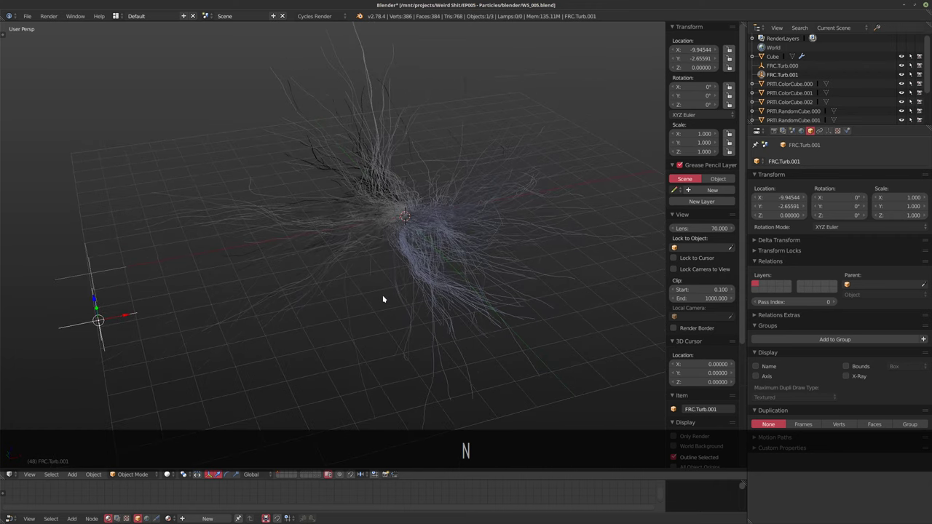
{"action": "key", "text": "n"}
Try raising the Strength of the FRC.Turb.001 turbulence force field to 10
{"action": "left_click", "coordinate": [846, 131]}
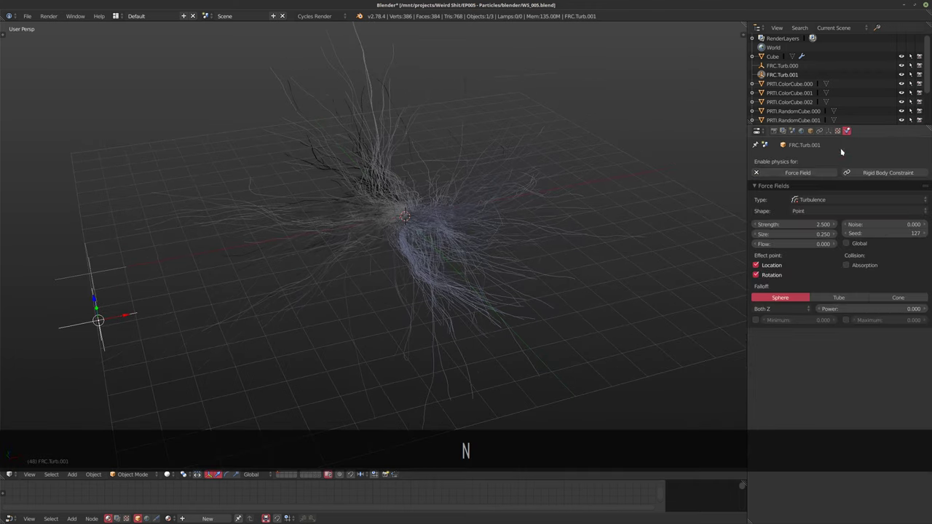
{"action": "left_click", "coordinate": [786, 224]}
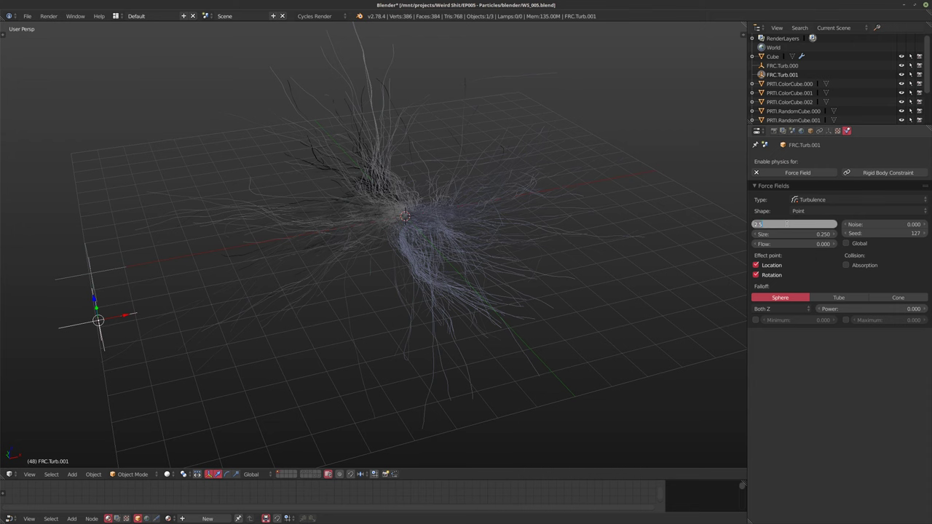
{"action": "type", "text": "10"}
{"action": "key", "text": "Return"}
{"action": "middle_click_drag", "start_coordinate": [441, 264], "coordinate": [336, 203]}
{"action": "middle_click_drag", "start_coordinate": [352, 281], "coordinate": [465, 195]}
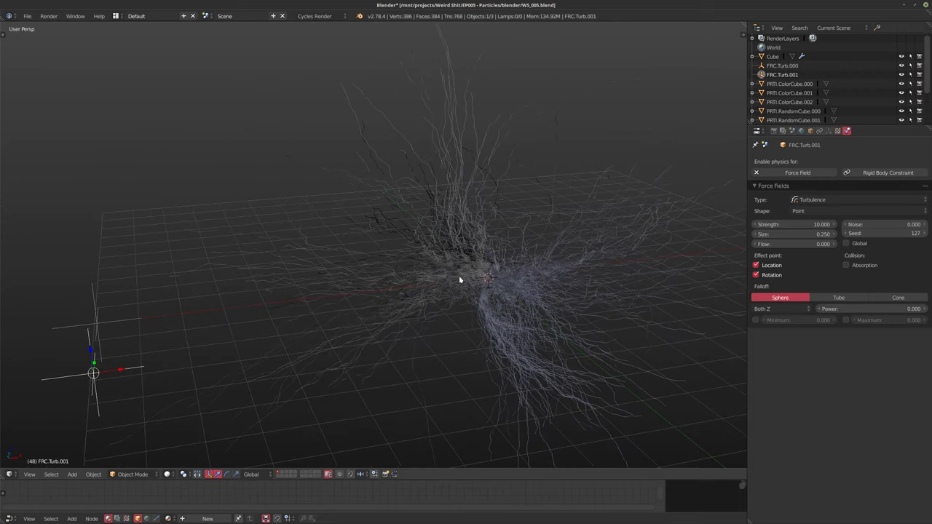
Restore the FRC.Turb.001 force field's Strength to 2.5
{"action": "left_click", "coordinate": [782, 226]}
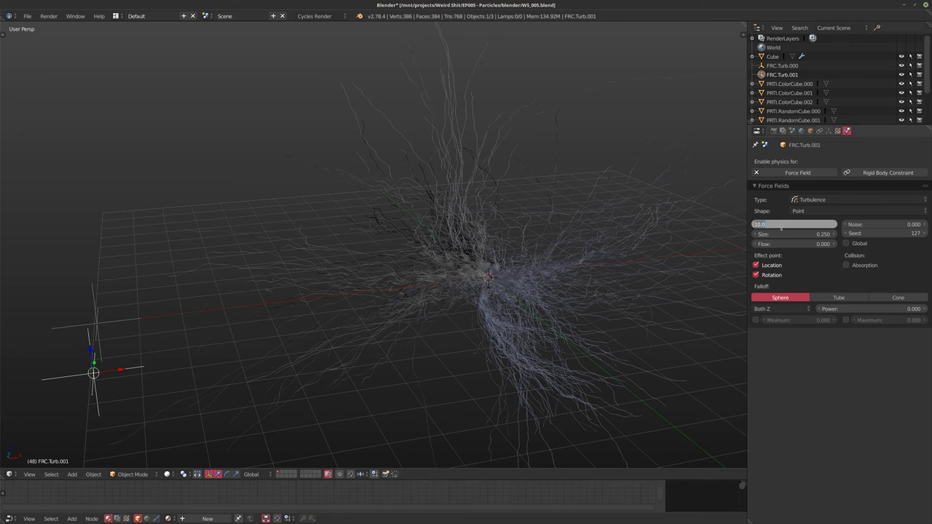
{"action": "type", "text": "2.5"}
{"action": "key", "text": "Return"}
{"action": "middle_click_drag", "start_coordinate": [505, 219], "coordinate": [488, 232]}
{"action": "middle_click_drag", "start_coordinate": [575, 220], "coordinate": [384, 220]}
{"action": "scroll", "coordinate": [787, 77], "scroll_direction": "down", "scroll_amount": 1}
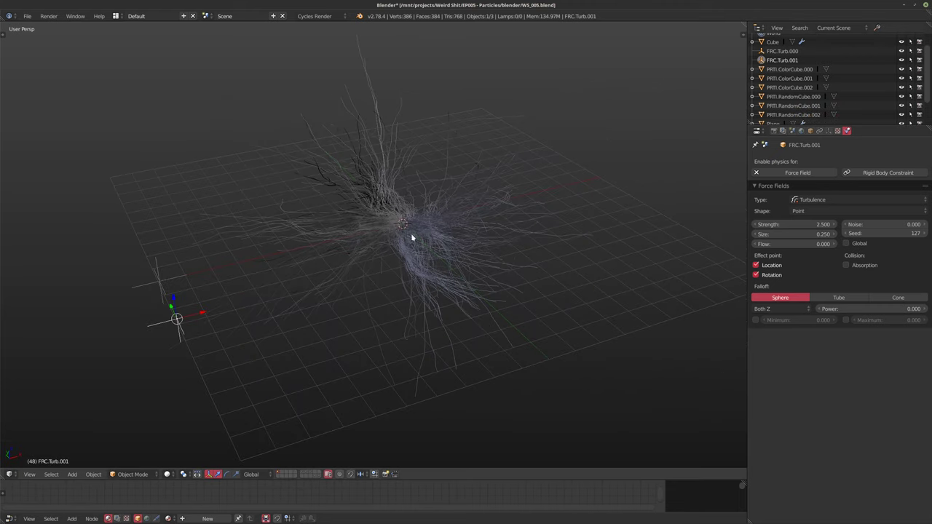
Free the particle bake on Roundcube.001 and bake the cache again
{"action": "right_click", "coordinate": [411, 233]}
{"action": "left_click", "coordinate": [864, 131]}
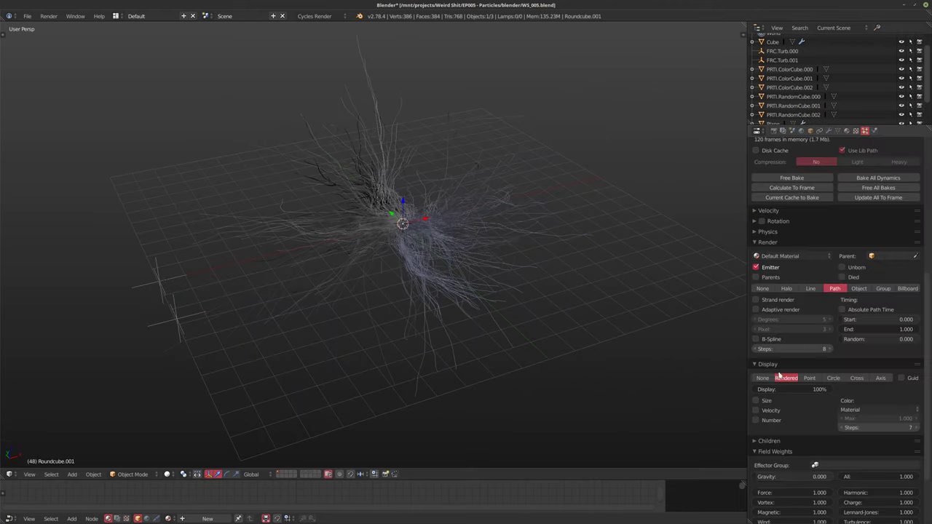
{"action": "left_click", "coordinate": [791, 188]}
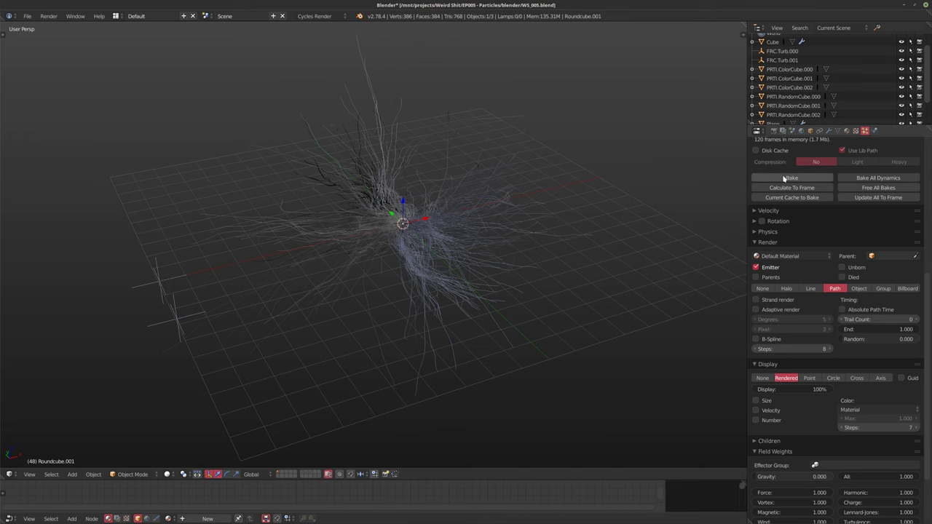
{"action": "middle_click_drag", "start_coordinate": [439, 313], "coordinate": [395, 264]}
Check the strands in rendered shading, set the world background Strength to 1, and return to solid shading
{"action": "key", "text": "shift+z"}
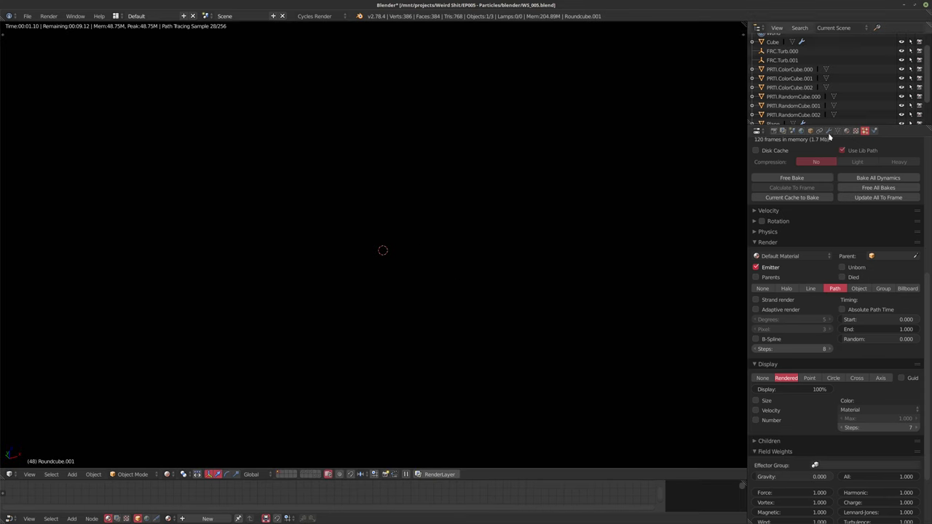
{"action": "left_click", "coordinate": [801, 131]}
{"action": "left_click_drag", "start_coordinate": [845, 237], "coordinate": [918, 237]}
{"action": "left_click", "coordinate": [850, 232]}
{"action": "type", "text": "1"}
{"action": "key", "text": "Return"}
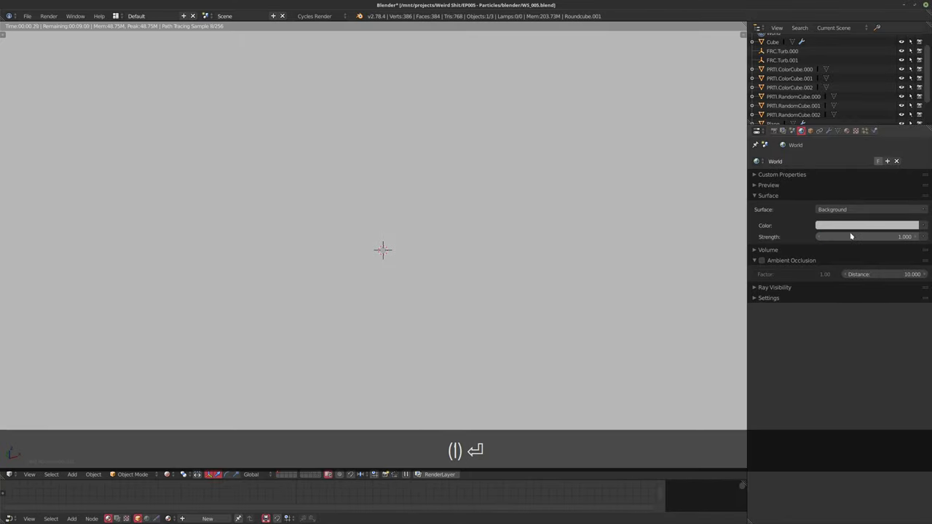
{"action": "key", "text": "shift+z"}
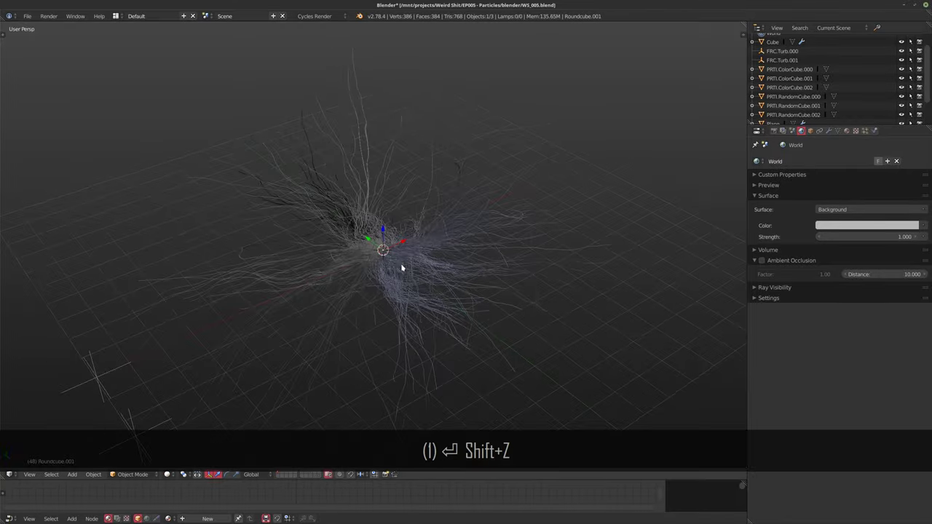
Convert the ParticleSystem 1 modifier of Roundcube.001 into a separate mesh object
{"action": "middle_click_drag", "start_coordinate": [429, 230], "coordinate": [466, 298]}
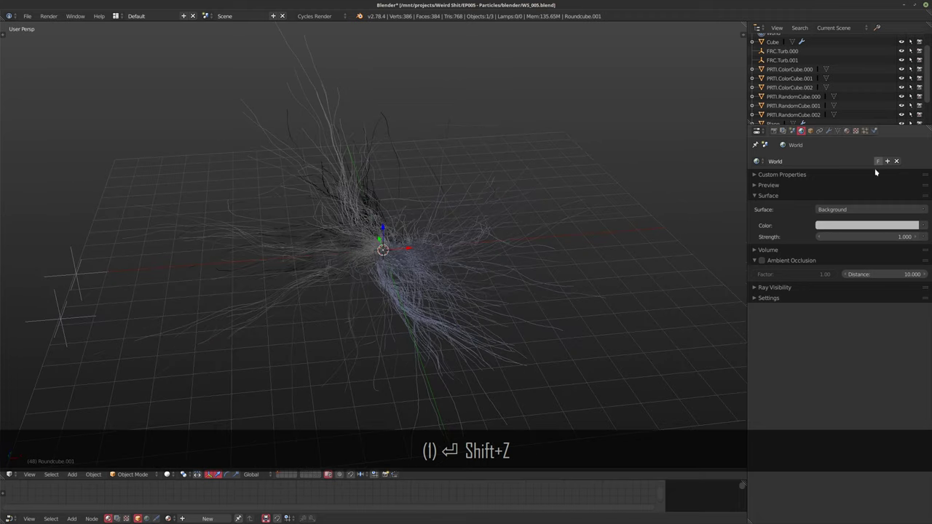
{"action": "left_click", "coordinate": [866, 131]}
{"action": "middle_click_drag", "start_coordinate": [328, 240], "coordinate": [399, 273]}
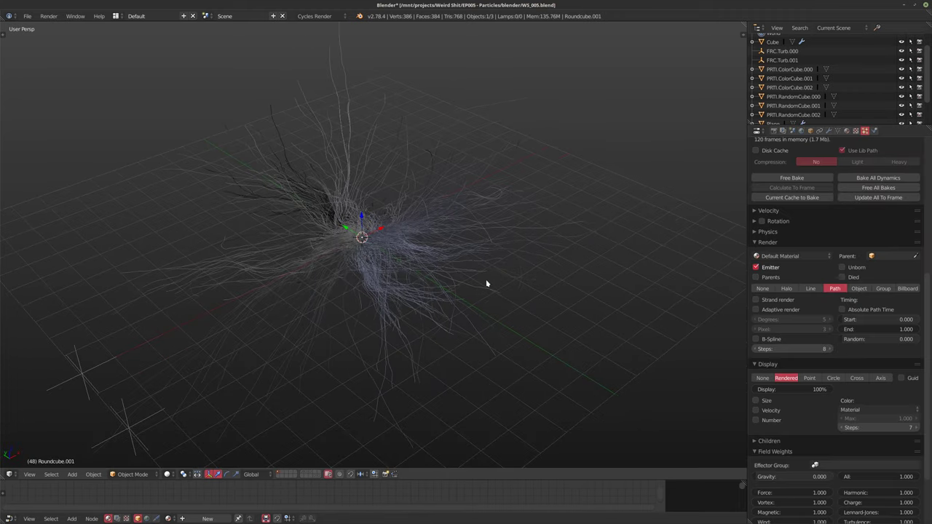
{"action": "middle_click_drag", "start_coordinate": [486, 283], "coordinate": [382, 280]}
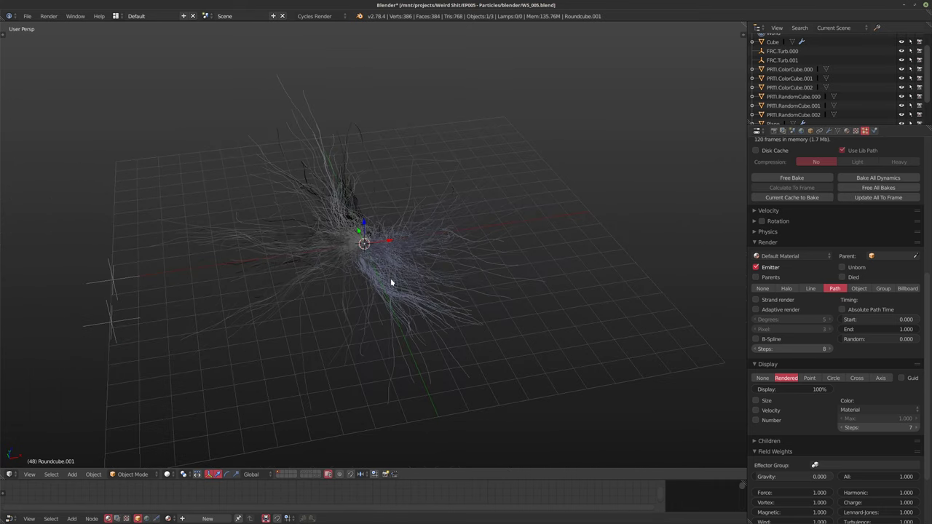
{"action": "middle_click_drag", "start_coordinate": [405, 278], "coordinate": [398, 260]}
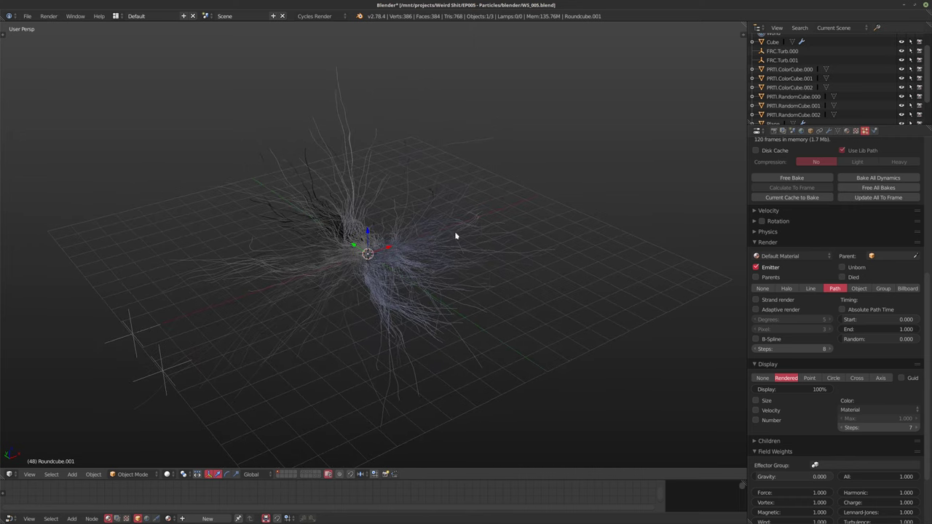
{"action": "middle_click_drag", "start_coordinate": [455, 235], "coordinate": [422, 248]}
{"action": "left_click", "coordinate": [828, 131]}
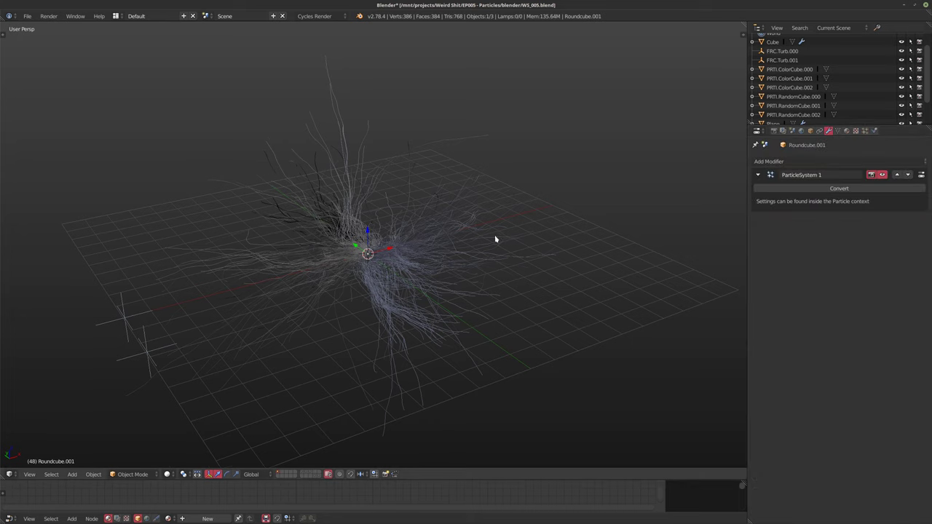
{"action": "middle_click_drag", "start_coordinate": [495, 240], "coordinate": [460, 254]}
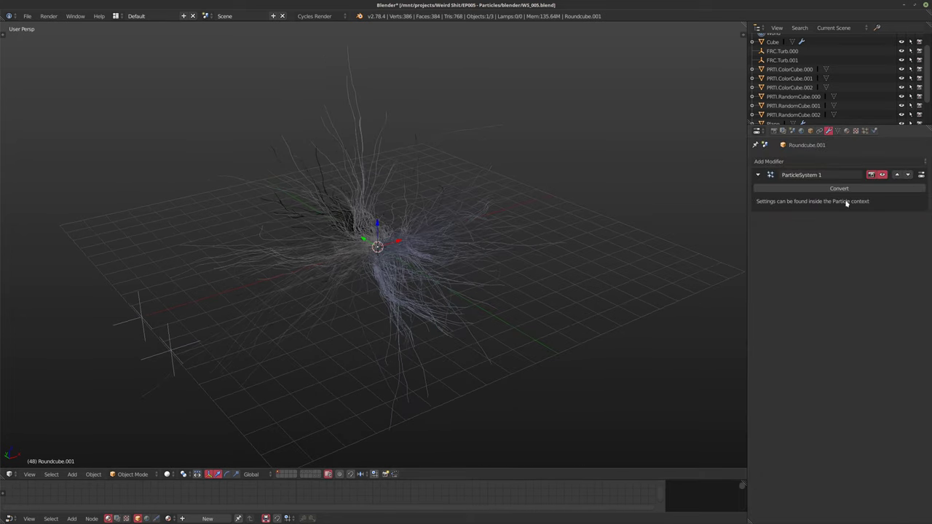
{"action": "middle_click_drag", "start_coordinate": [440, 222], "coordinate": [404, 243]}
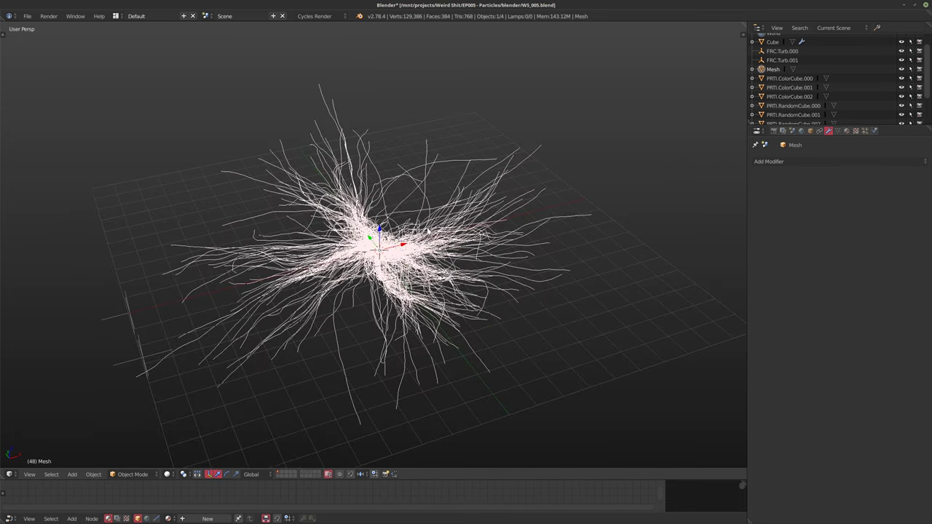
Hide the original Roundcube.001 emitter in the viewport and disable it for rendering
{"action": "scroll", "coordinate": [837, 87], "scroll_direction": "down", "scroll_amount": 2}
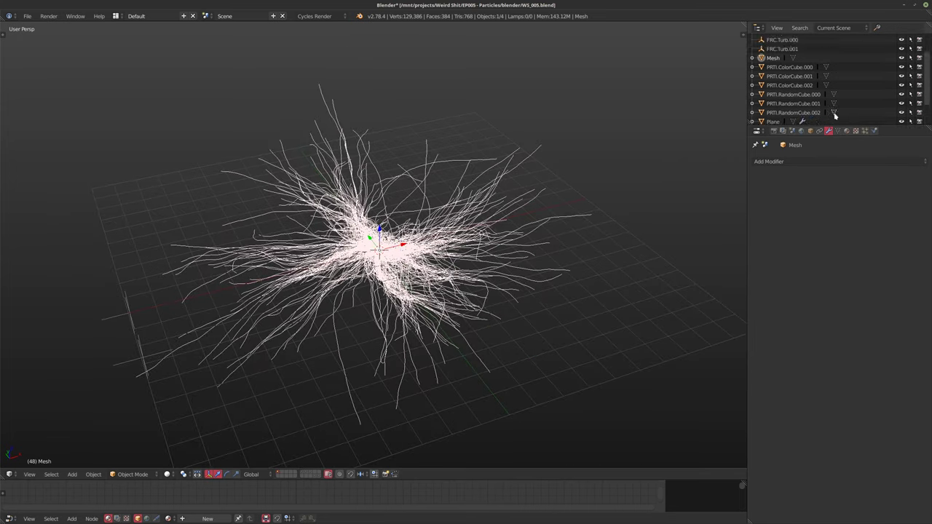
{"action": "left_click", "coordinate": [781, 120]}
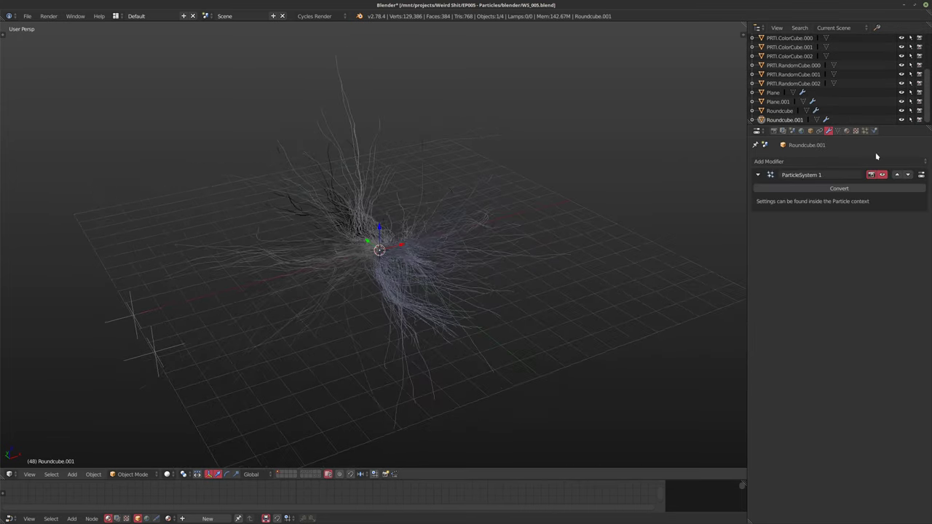
{"action": "left_click", "coordinate": [902, 120]}
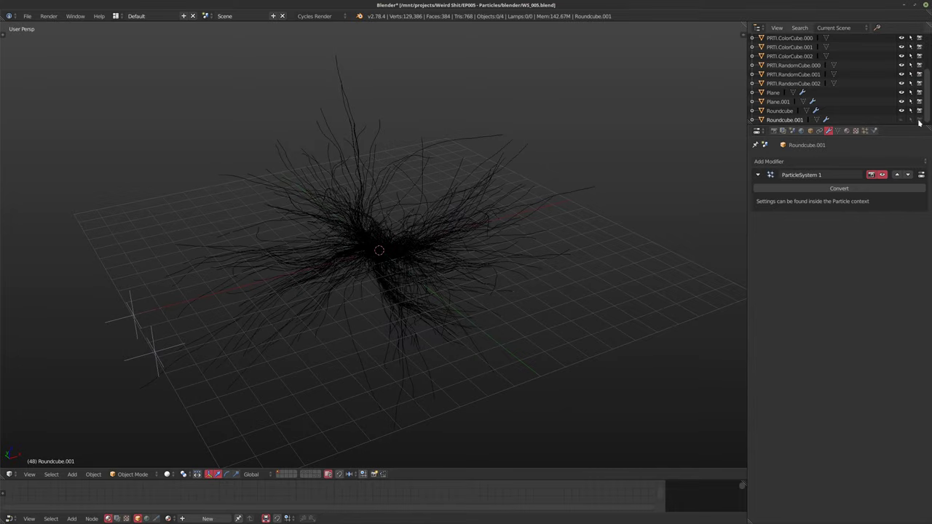
Select the converted strand mesh, inspect its geometry in Edit Mode, and check it in rendered shading
{"action": "right_click", "coordinate": [414, 256]}
{"action": "middle_click_drag", "start_coordinate": [418, 254], "coordinate": [618, 219]}
{"action": "key", "text": "Tab"}
{"action": "middle_click_drag", "start_coordinate": [419, 197], "coordinate": [313, 200]}
{"action": "key", "text": "Tab"}
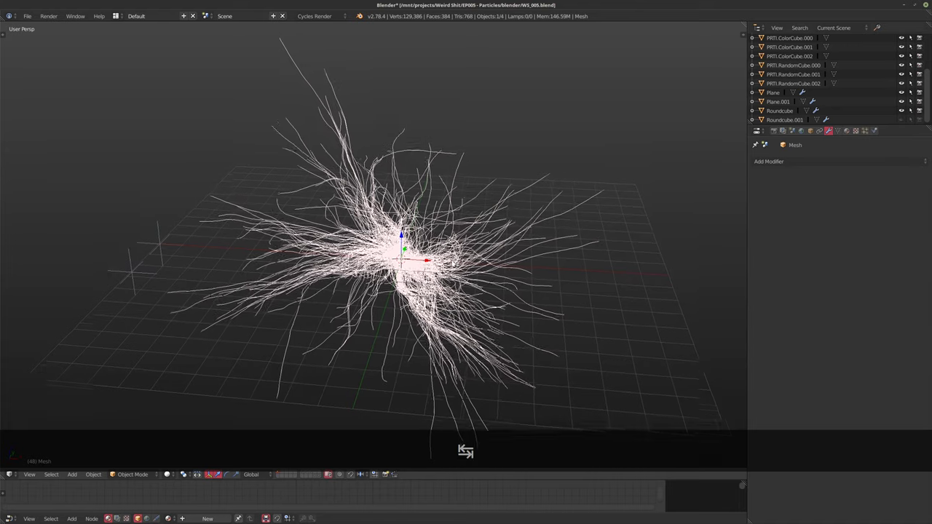
{"action": "key", "text": "shift+z"}
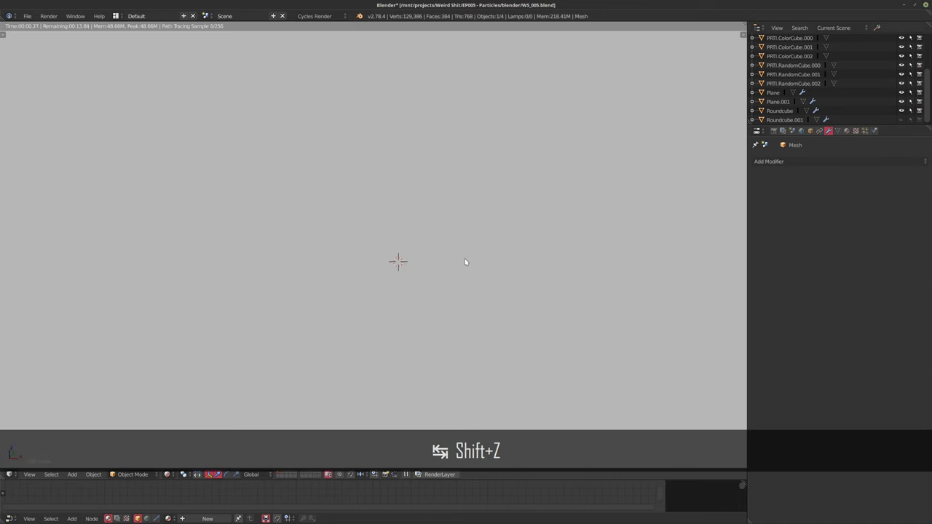
{"action": "key", "text": "shift+z"}
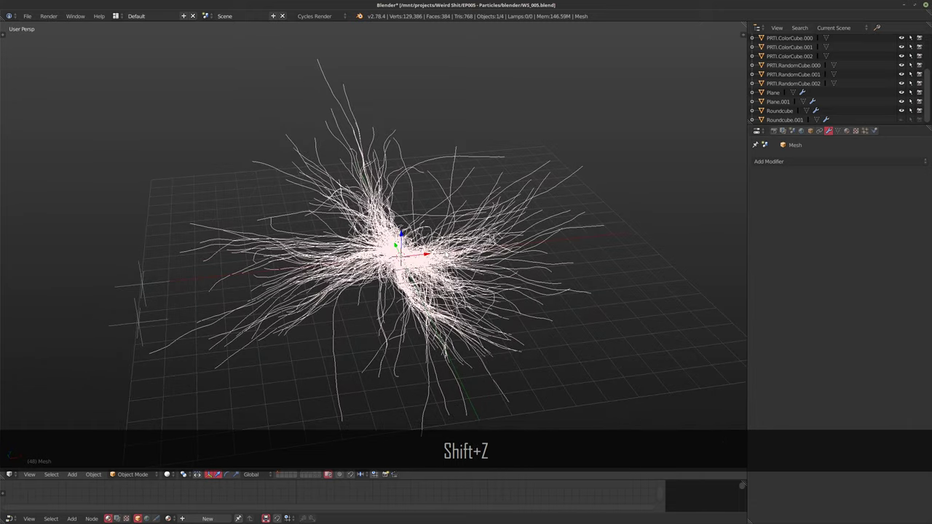
Convert the strand mesh object into a curve
{"action": "key", "text": "alt+c"}
{"action": "left_click", "coordinate": [403, 252]}
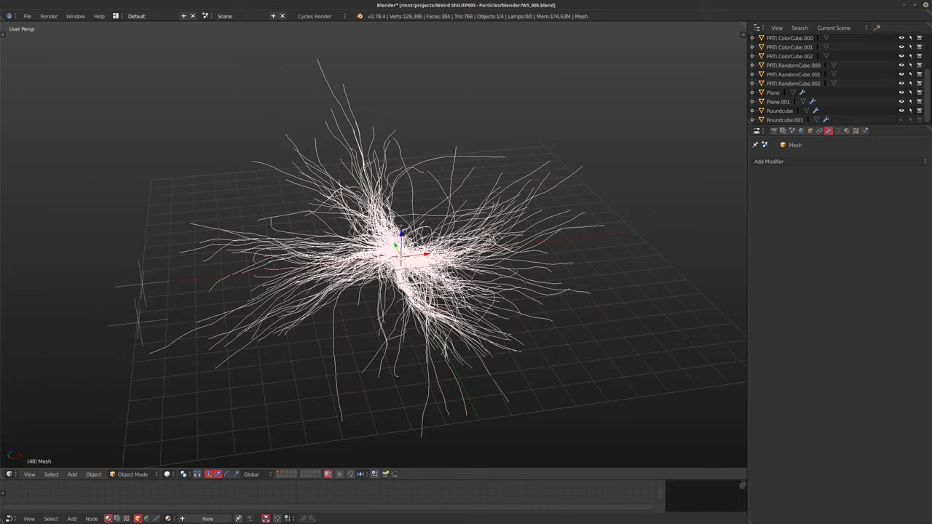
{"action": "middle_click_drag", "start_coordinate": [410, 279], "coordinate": [463, 235]}
Deselect the strand curve and give it a bevel Depth of 0.01
{"action": "left_click", "coordinate": [837, 130]}
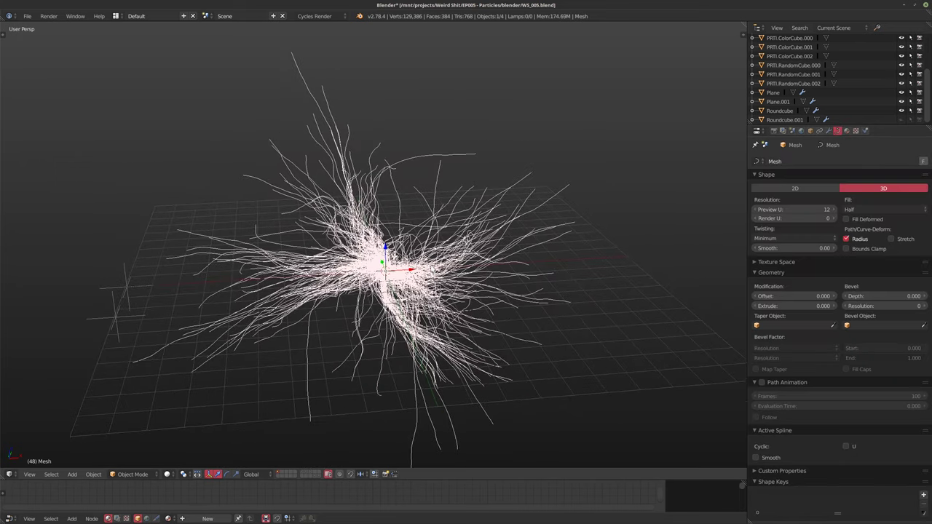
{"action": "key", "text": "a"}
{"action": "middle_click_drag", "start_coordinate": [497, 272], "coordinate": [479, 276]}
{"action": "middle_click_drag", "start_coordinate": [582, 275], "coordinate": [691, 280]}
{"action": "left_click", "coordinate": [881, 296]}
{"action": "type", "text": ".01"}
{"action": "key", "text": "Return"}
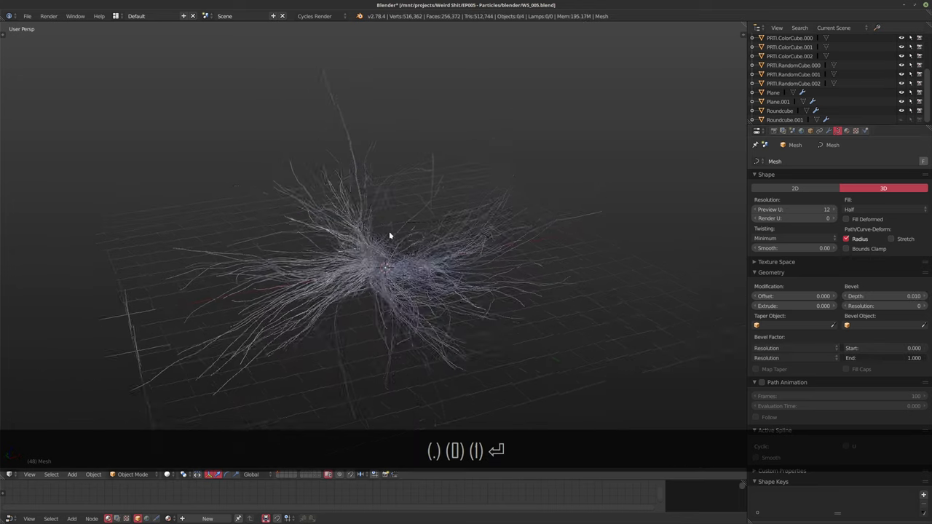
Shorten the beveled strands by lowering the curve's bevel factor End to about 0.629, and inspect them
{"action": "scroll", "coordinate": [413, 225], "scroll_direction": "up", "scroll_amount": 3}
{"action": "middle_click_drag", "start_coordinate": [412, 225], "coordinate": [510, 211]}
{"action": "scroll", "coordinate": [517, 185], "scroll_direction": "down", "scroll_amount": 2}
{"action": "middle_click_drag", "start_coordinate": [434, 272], "coordinate": [749, 308]}
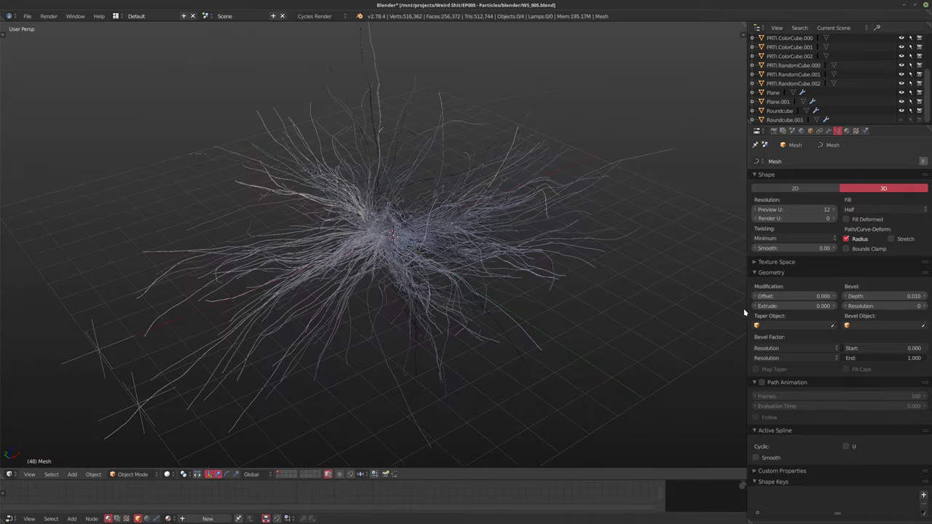
{"action": "left_click_drag", "start_coordinate": [916, 359], "coordinate": [895, 359]}
{"action": "middle_click_drag", "start_coordinate": [407, 306], "coordinate": [317, 196]}
{"action": "middle_click_drag", "start_coordinate": [384, 275], "coordinate": [352, 249]}
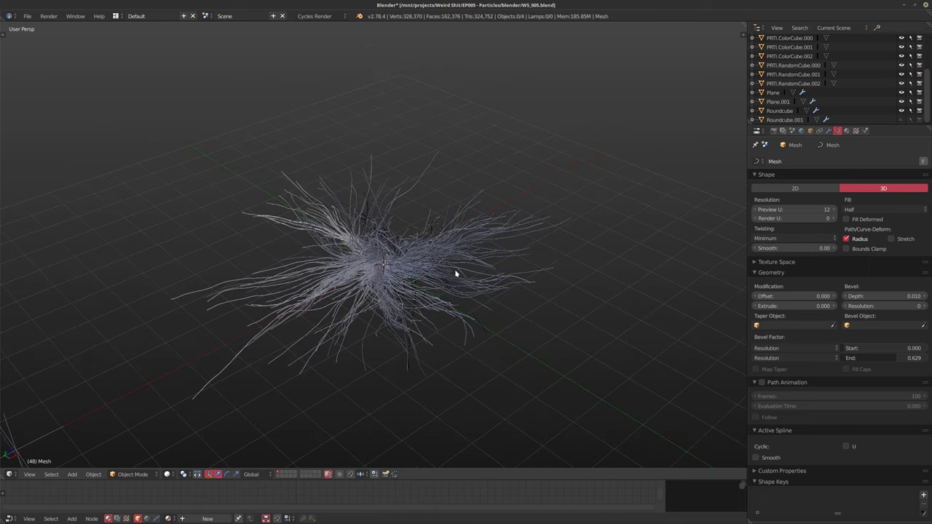
{"action": "middle_click_drag", "start_coordinate": [455, 273], "coordinate": [379, 260]}
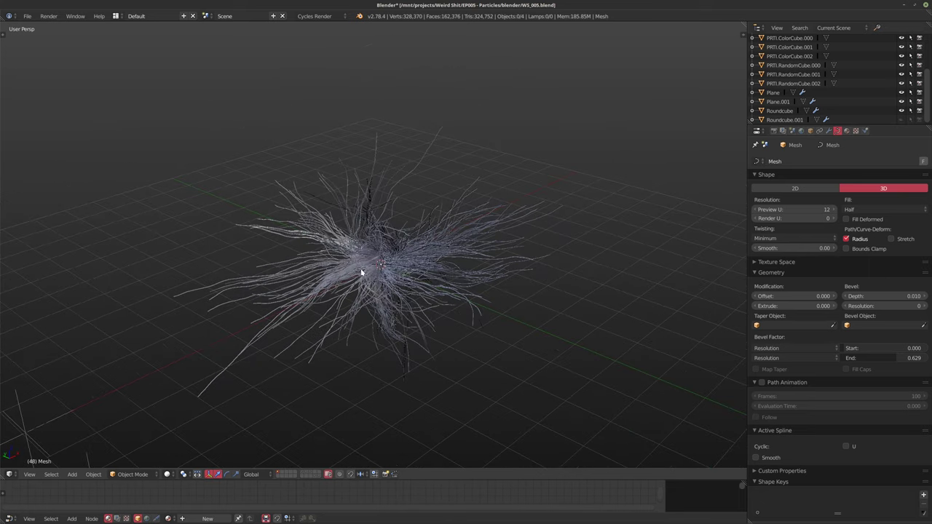
Extend the beveled strands to full length by setting the curve's bevel factor End to 1.000, and inspect them
{"action": "middle_click_drag", "start_coordinate": [453, 246], "coordinate": [415, 272]}
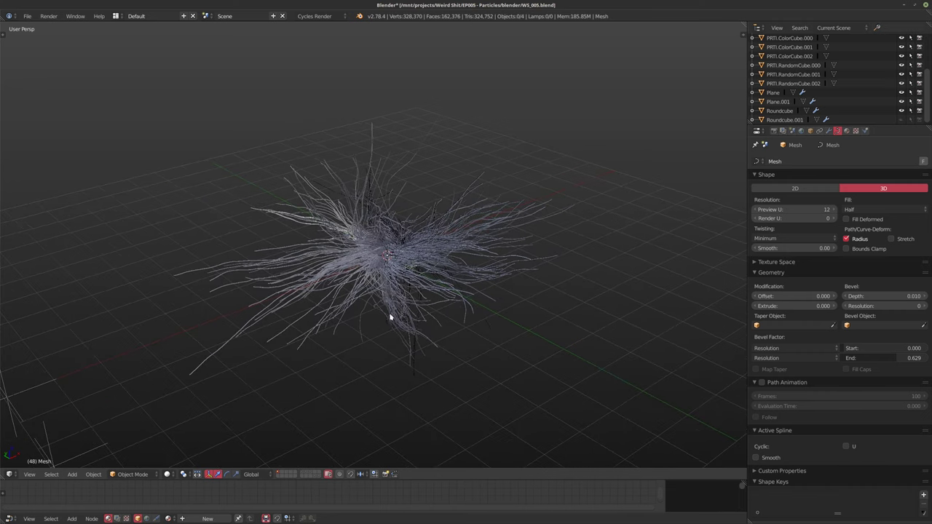
{"action": "middle_click_drag", "start_coordinate": [390, 318], "coordinate": [439, 317]}
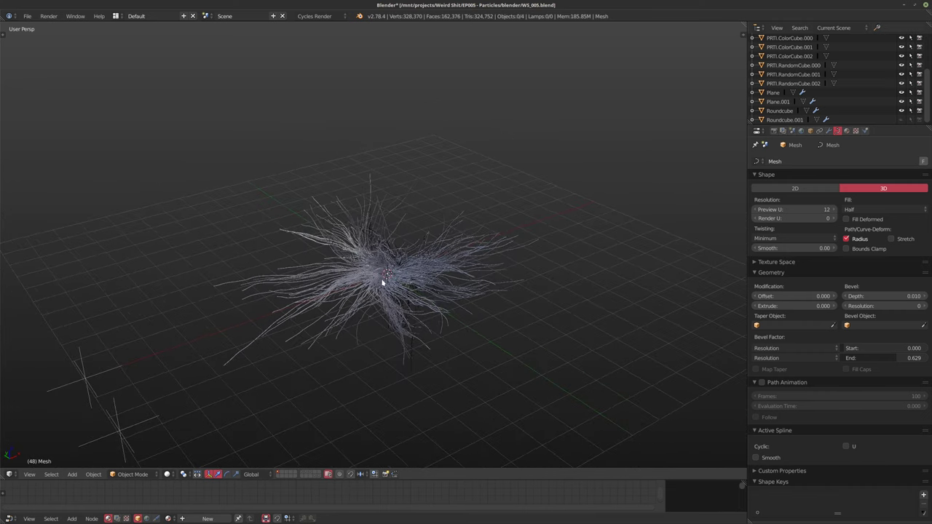
{"action": "mouse_move", "coordinate": [382, 283]}
{"action": "middle_mouse_down"}
{"action": "mouse_move", "coordinate": [372, 285]}
{"action": "mouse_move", "coordinate": [385, 273]}
{"action": "middle_mouse_up"}
{"action": "left_click", "coordinate": [911, 357]}
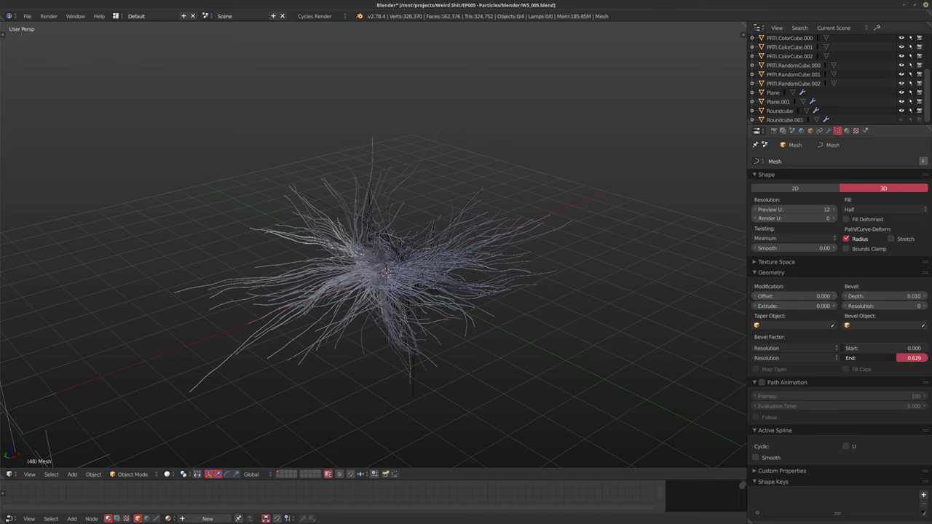
{"action": "left_click_drag", "start_coordinate": [910, 358], "coordinate": [929, 361]}
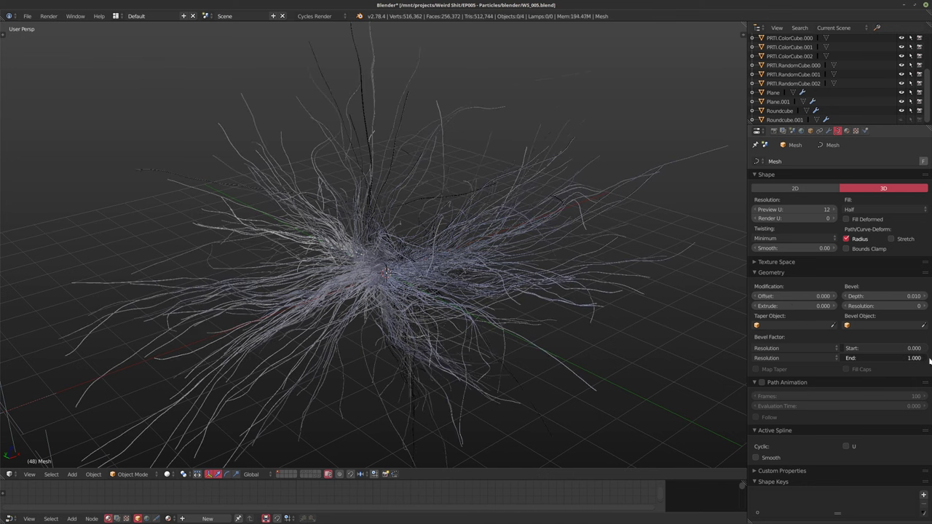
{"action": "middle_click_drag", "start_coordinate": [520, 214], "coordinate": [369, 241]}
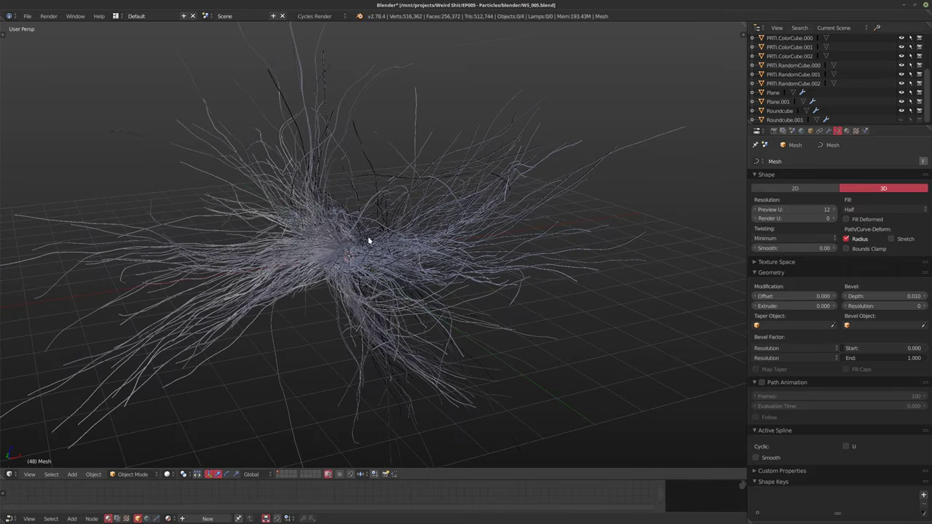
{"action": "middle_click_drag", "start_coordinate": [458, 239], "coordinate": [409, 245]}
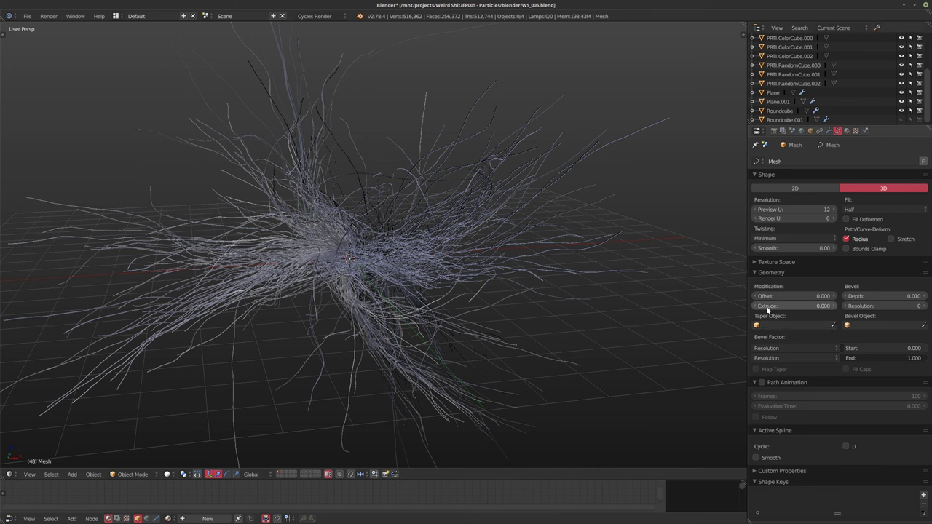
Try widening the strands into ribbons with a curve Extrude of about 0.359, inspect them, and select the curve object
{"action": "left_click_drag", "start_coordinate": [779, 307], "coordinate": [837, 307]}
{"action": "scroll", "coordinate": [462, 229], "scroll_direction": "up", "scroll_amount": 4}
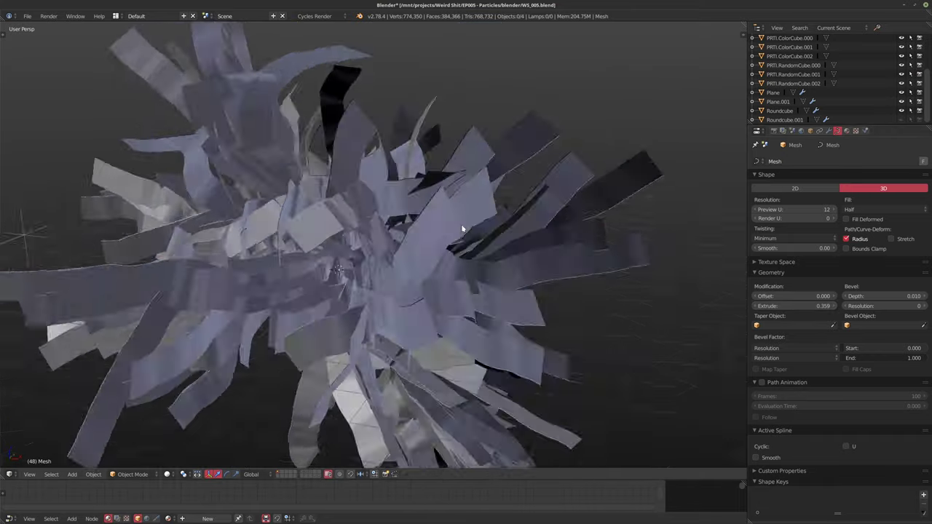
{"action": "middle_click_drag", "start_coordinate": [426, 249], "coordinate": [530, 245]}
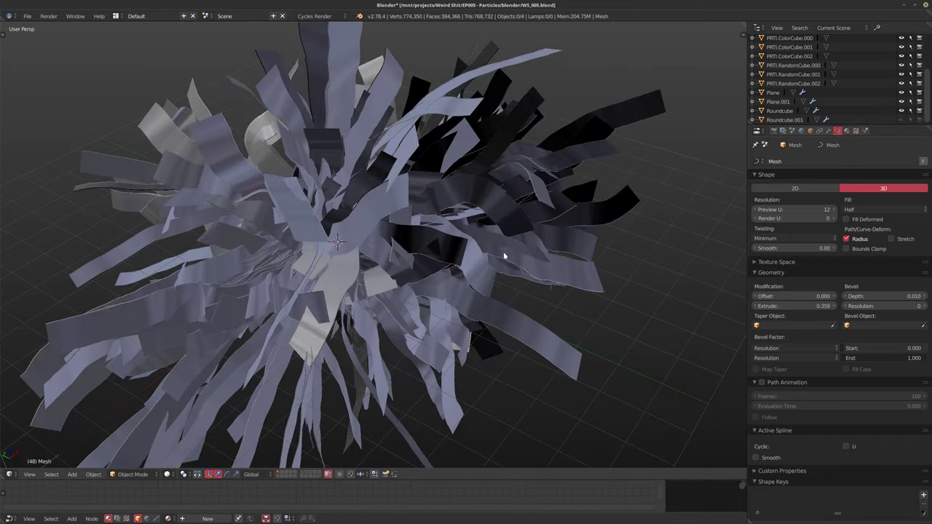
{"action": "right_click", "coordinate": [556, 244]}
{"action": "scroll", "coordinate": [556, 244], "scroll_direction": "down", "scroll_amount": 3}
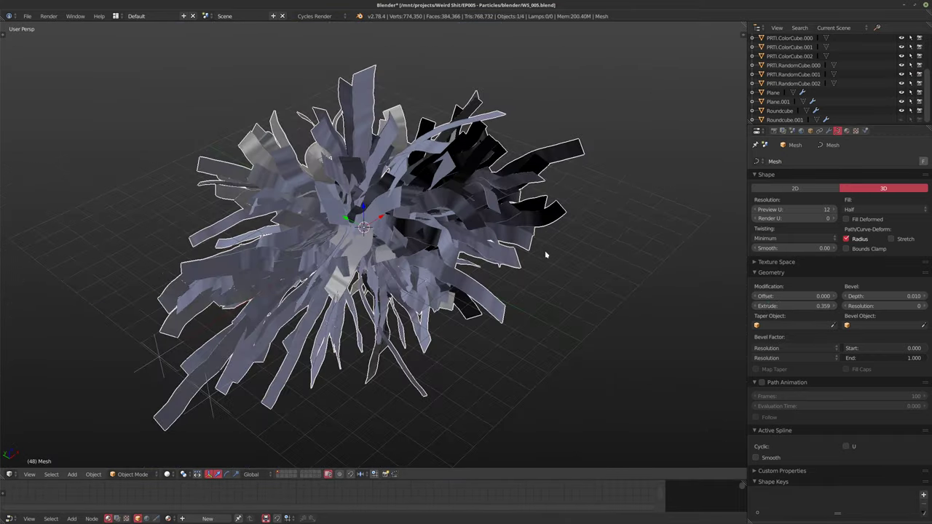
Reset the strand curve's Extrude to 0 and check the strands
{"action": "left_click", "coordinate": [795, 306]}
{"action": "type", "text": "0"}
{"action": "key", "text": "Return"}
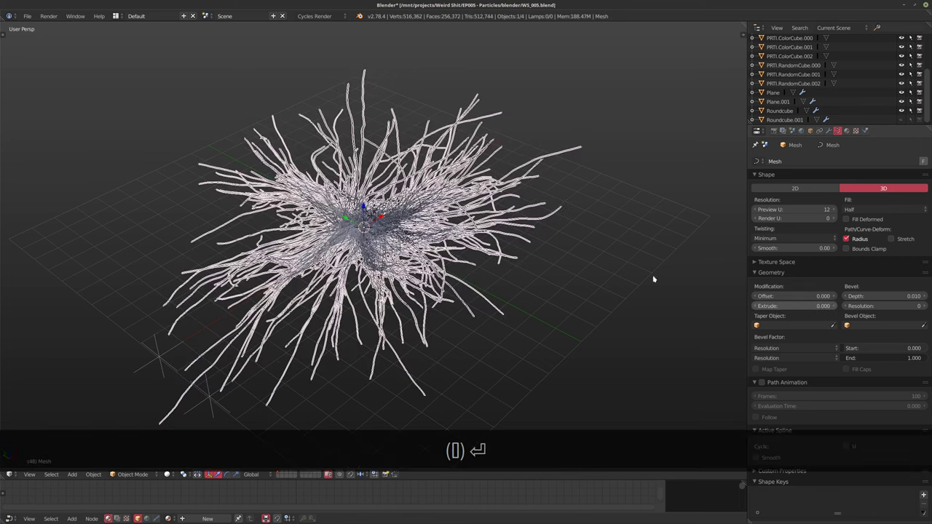
{"action": "middle_click_drag", "start_coordinate": [653, 279], "coordinate": [717, 282]}
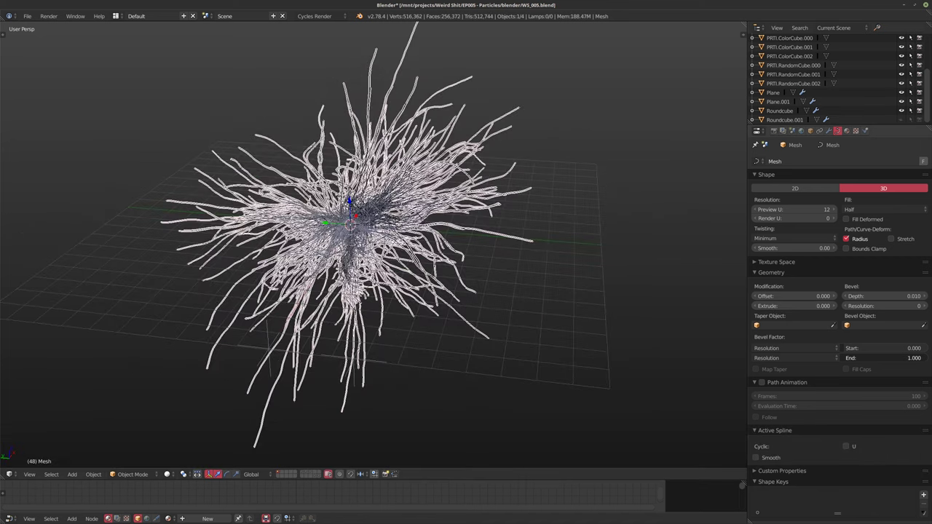
Shorten the strands by setting the curve's bevel factor End to about 0.749, and deselect the curve object
{"action": "mouse_move", "coordinate": [919, 357]}
{"action": "left_mouse_down"}
{"action": "mouse_move", "coordinate": [887, 357]}
{"action": "mouse_move", "coordinate": [903, 358]}
{"action": "left_mouse_up"}
{"action": "key", "text": "a"}
{"action": "mouse_move", "coordinate": [530, 257]}
{"action": "middle_mouse_down"}
{"action": "mouse_move", "coordinate": [407, 242]}
{"action": "mouse_move", "coordinate": [408, 254]}
{"action": "mouse_move", "coordinate": [441, 252]}
{"action": "mouse_move", "coordinate": [421, 227]}
{"action": "middle_mouse_up"}
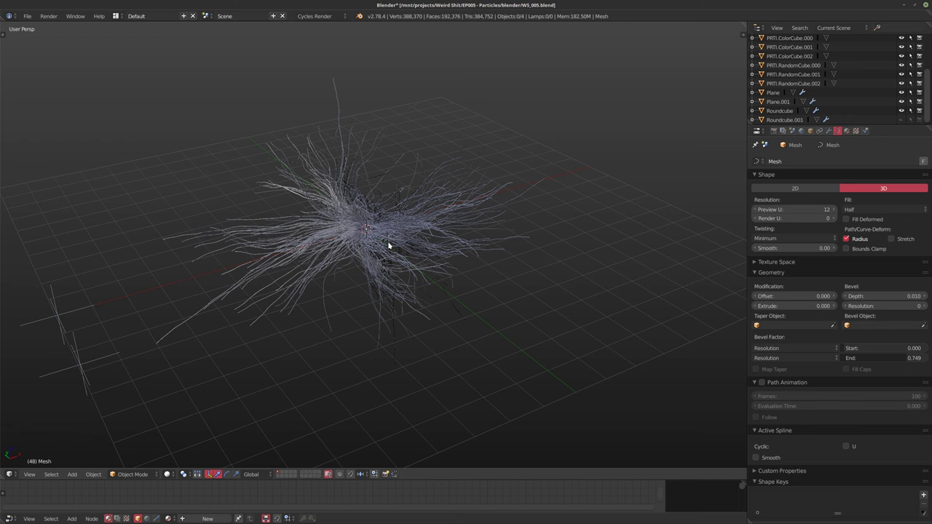
{"action": "middle_click_drag", "start_coordinate": [389, 246], "coordinate": [256, 269]}
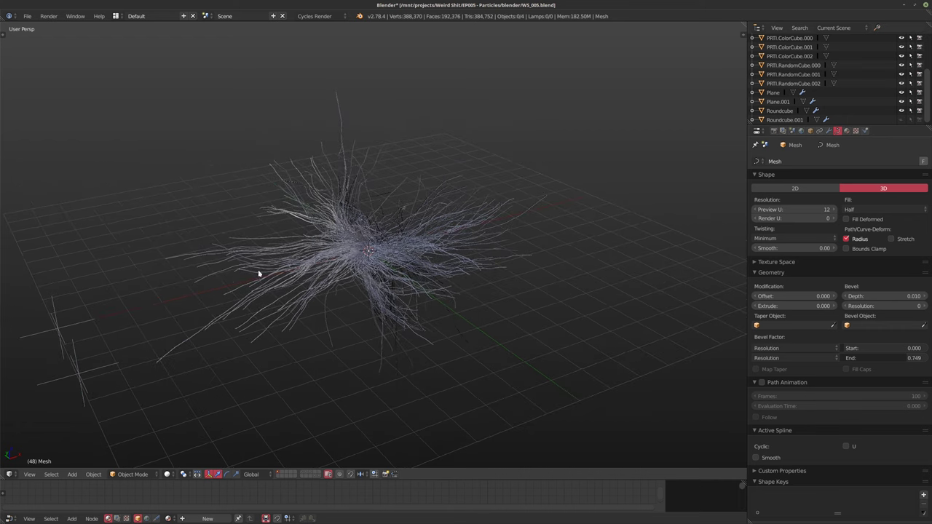
{"action": "middle_click_drag", "start_coordinate": [471, 248], "coordinate": [417, 224]}
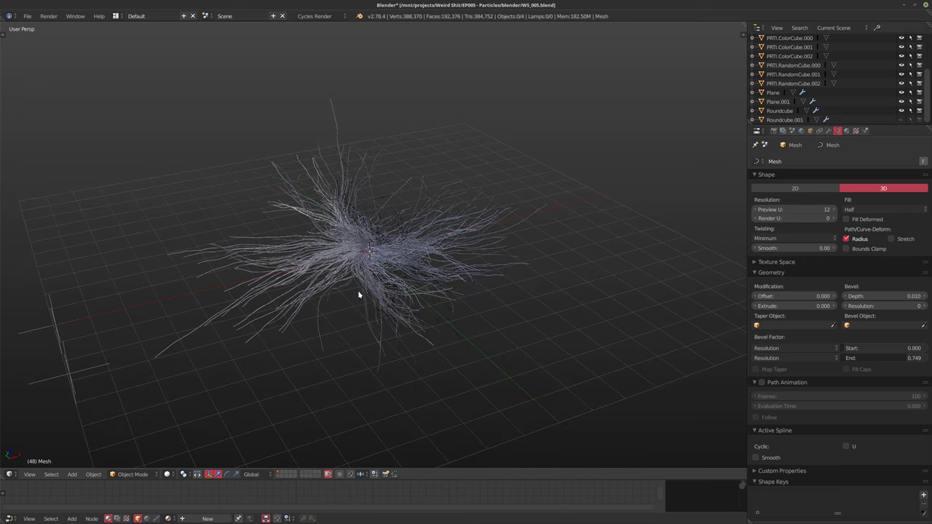
{"action": "right_click", "coordinate": [346, 249]}
{"action": "middle_click_drag", "start_coordinate": [348, 245], "coordinate": [466, 268]}
{"action": "key", "text": "a"}
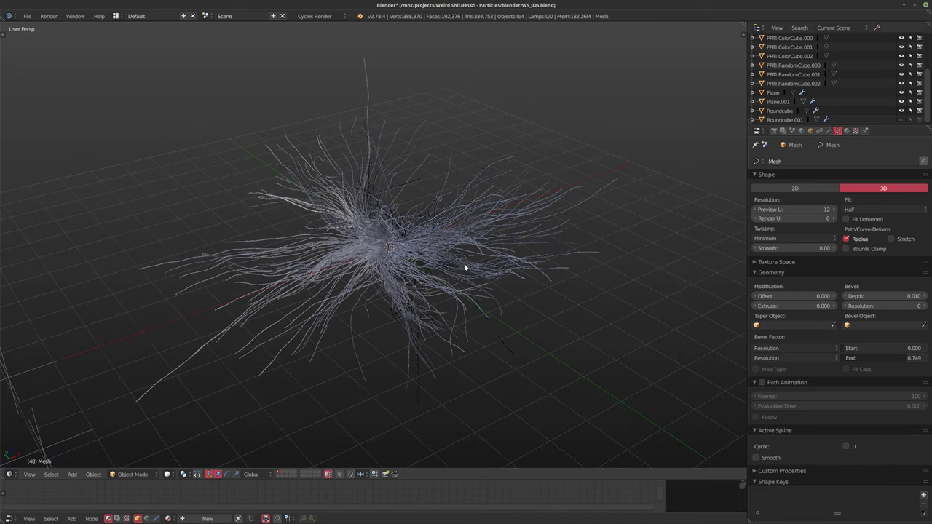